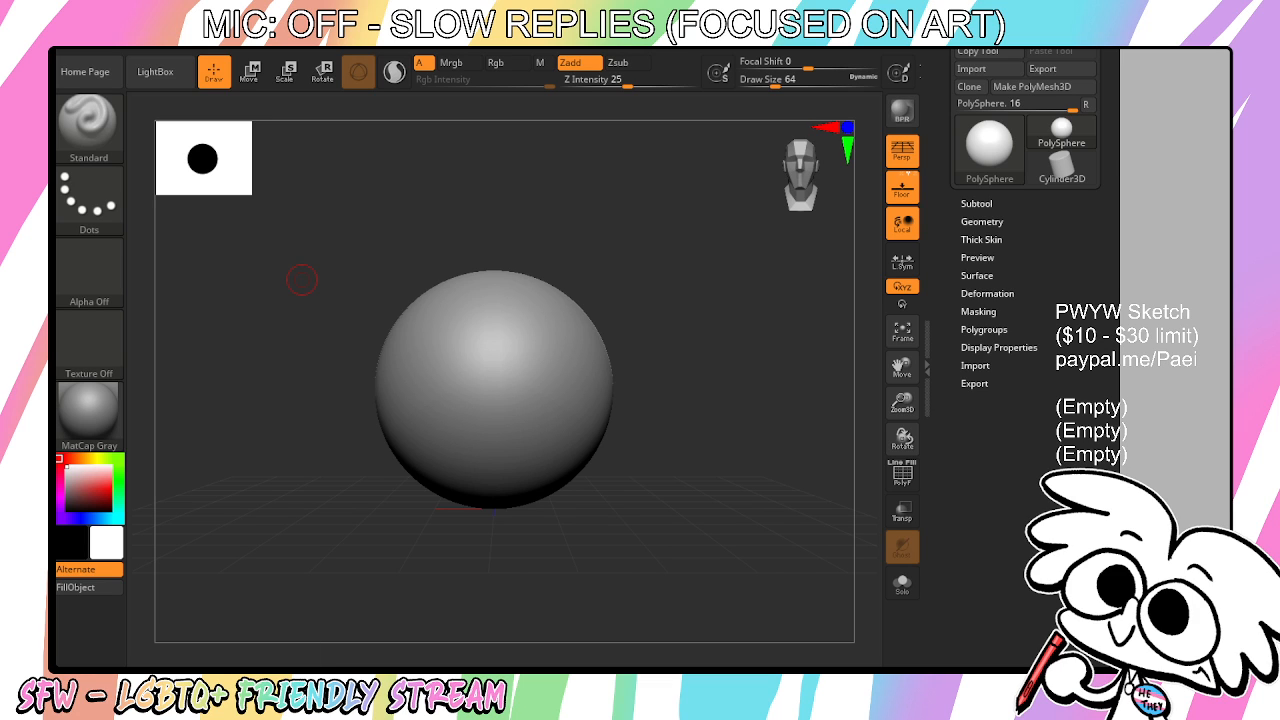
Import the Wig Cap - B model in place of the default sphere
{"action": "key", "text": "F1"}
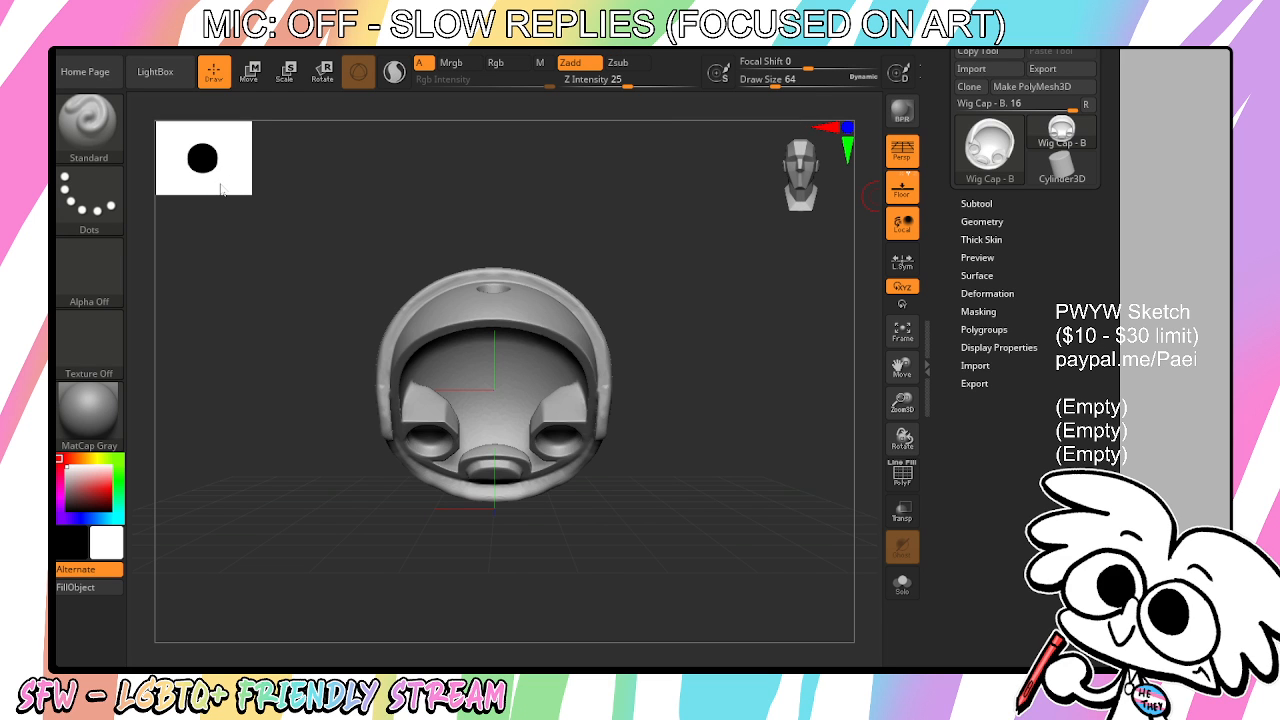
{"action": "left_click_drag", "start_coordinate": [760, 445], "coordinate": [835, 436]}
{"action": "left_click_drag", "start_coordinate": [820, 385], "coordinate": [731, 414]}
Turn off perspective distortion and set the material to PolySkin
{"action": "left_click", "coordinate": [903, 150]}
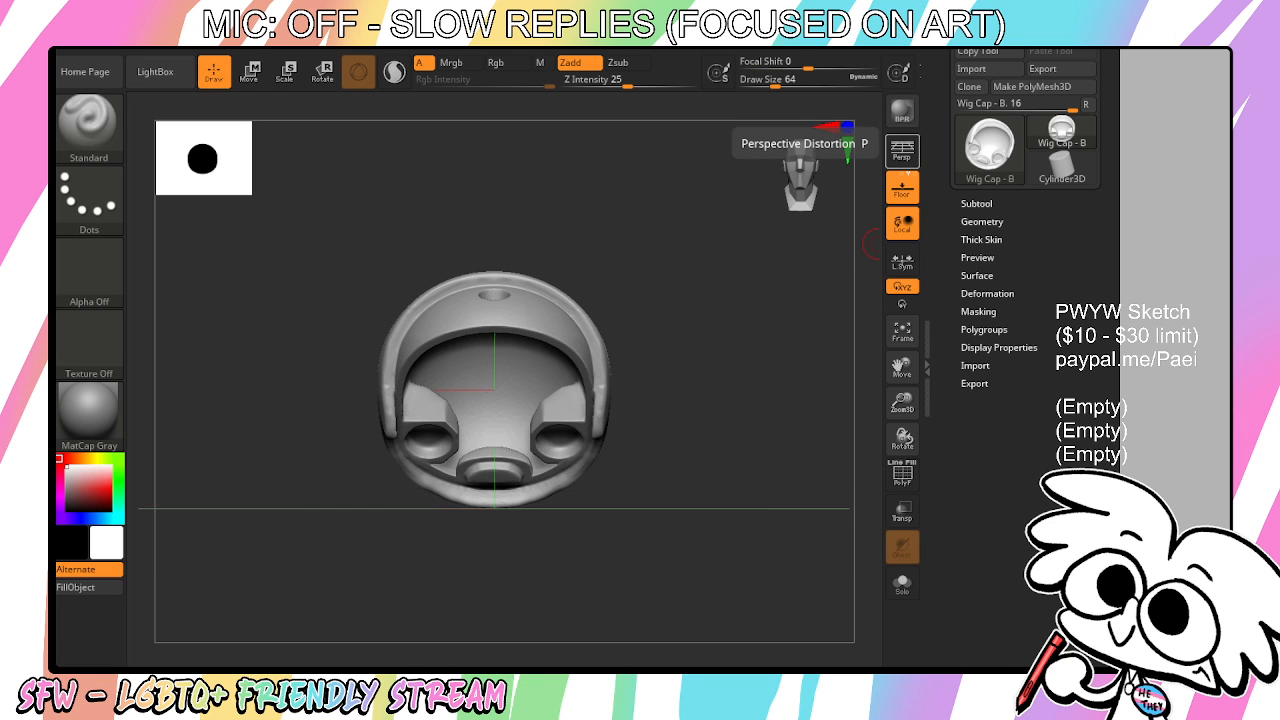
{"action": "left_click", "coordinate": [89, 410]}
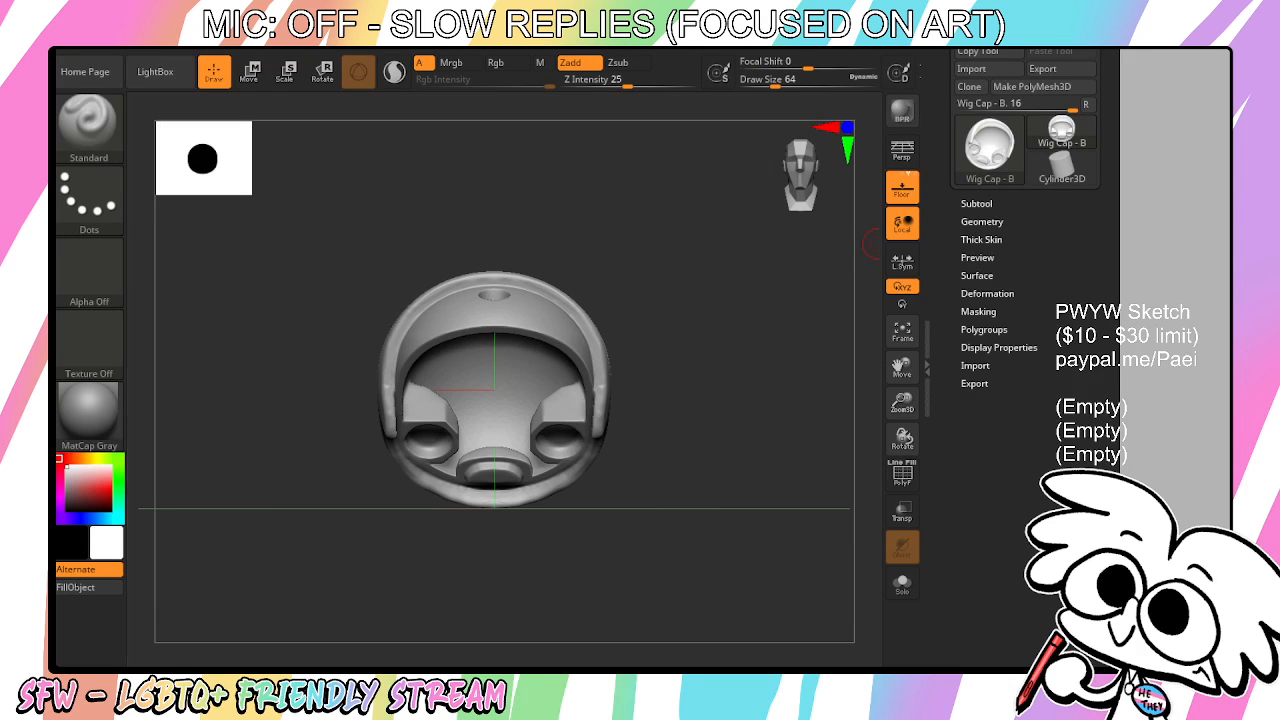
{"action": "left_click", "coordinate": [89, 410]}
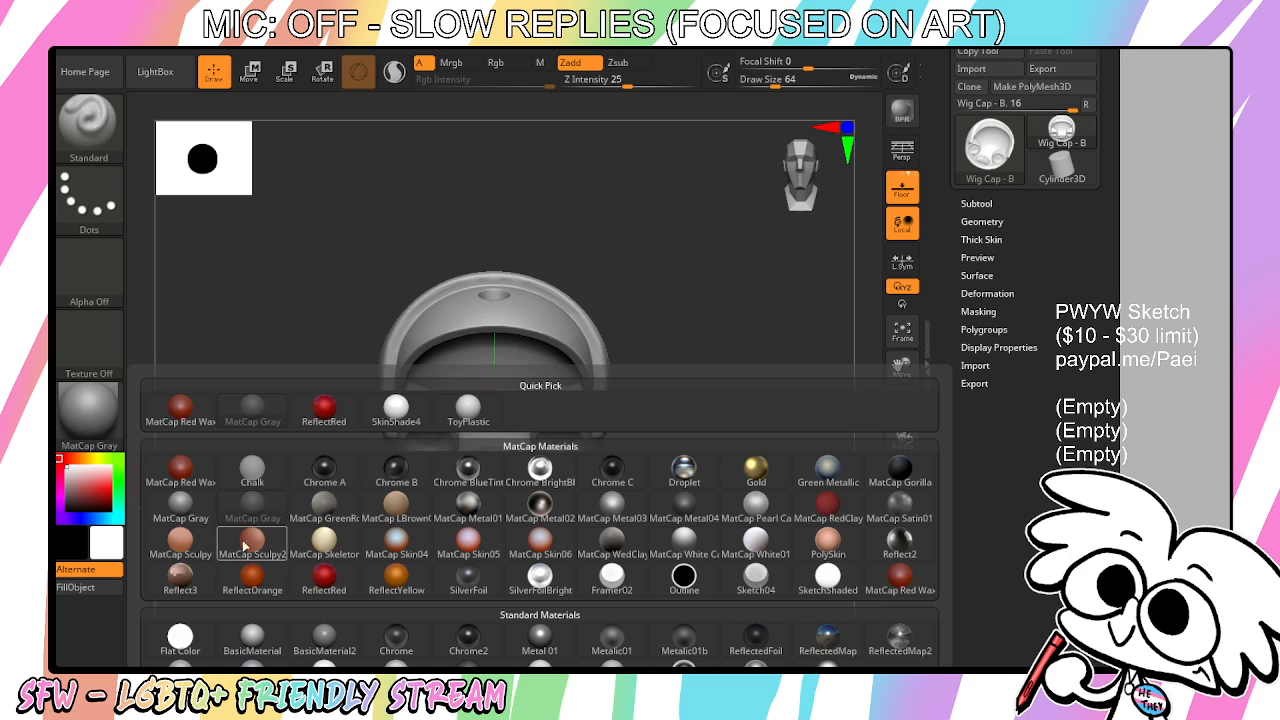
{"action": "left_click", "coordinate": [828, 545]}
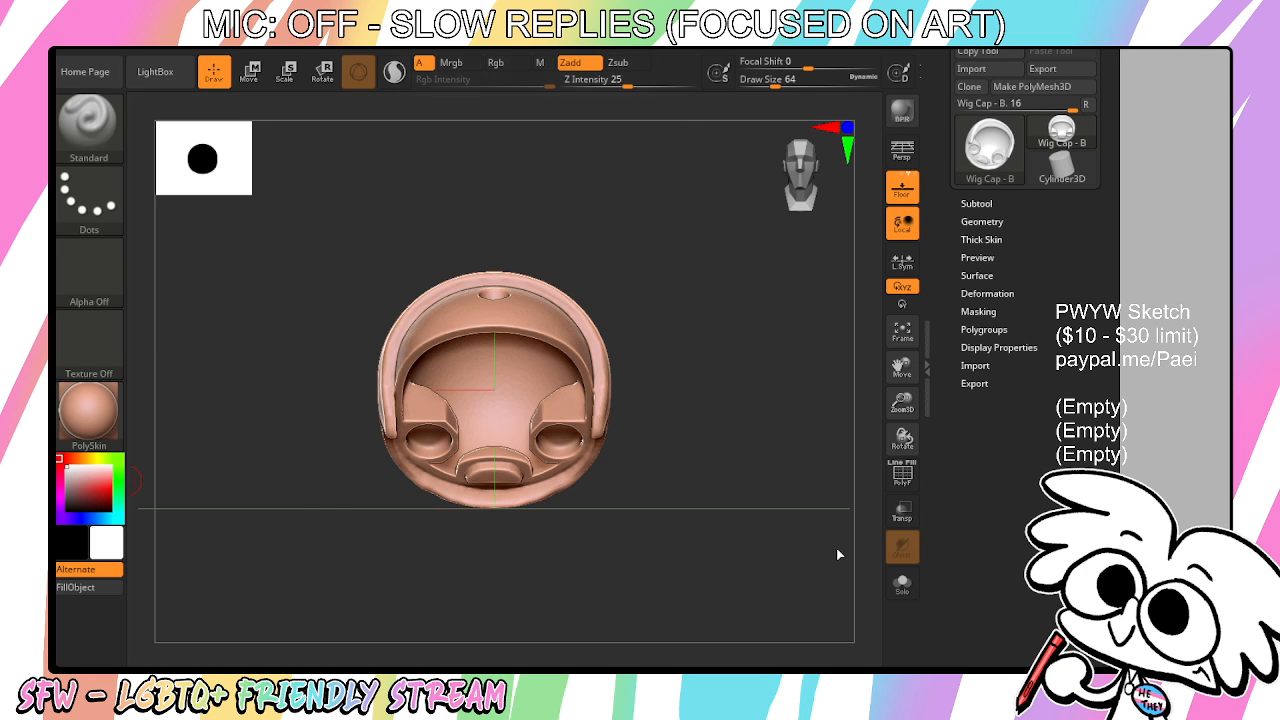
Duplicate the Wig Cap - B subtool and import the Bang Piece - A model into the copy
{"action": "left_click", "coordinate": [997, 220]}
{"action": "left_click", "coordinate": [976, 203]}
{"action": "left_click", "coordinate": [985, 570]}
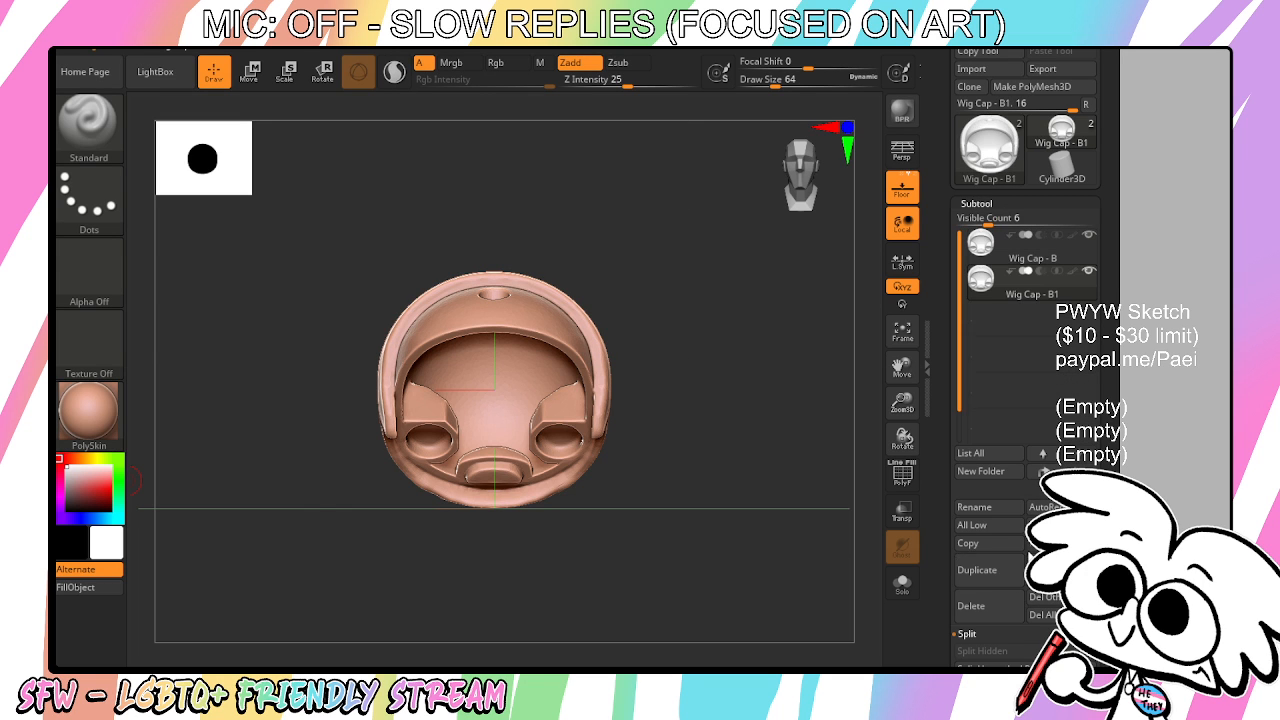
{"action": "mouse_move", "coordinate": [640, 48]}
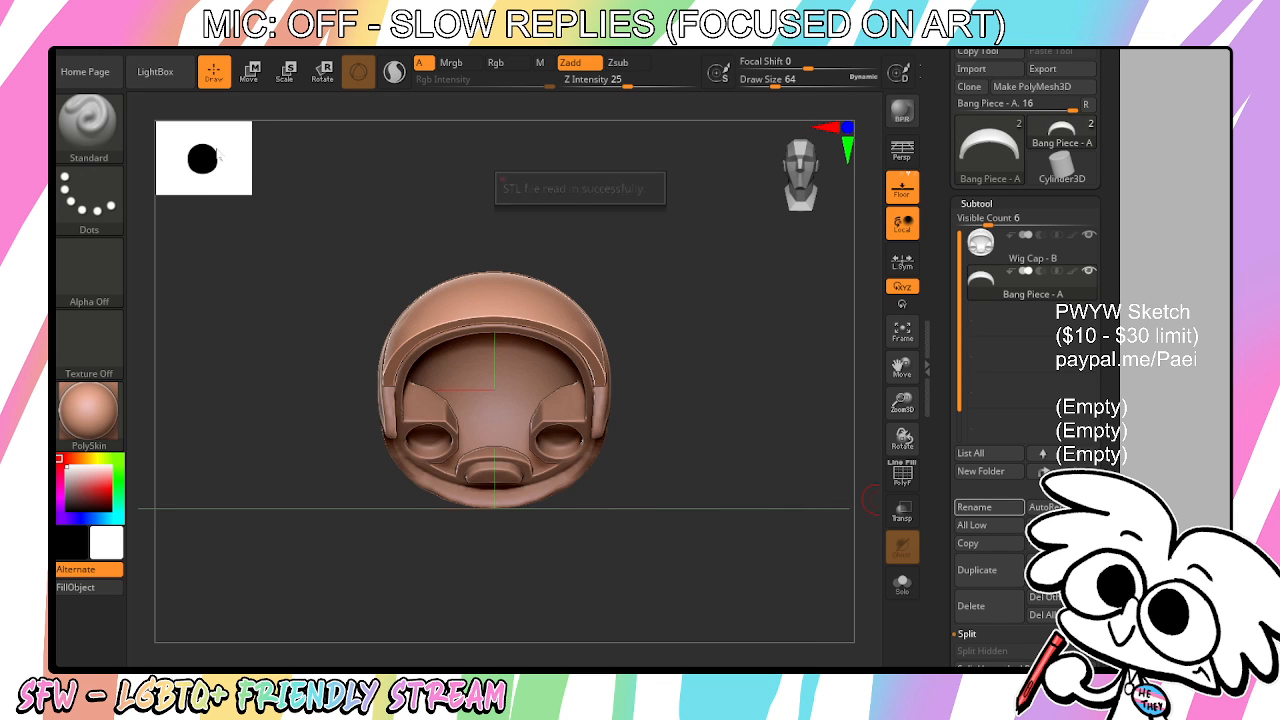
{"action": "left_click_drag", "start_coordinate": [715, 506], "coordinate": [864, 501]}
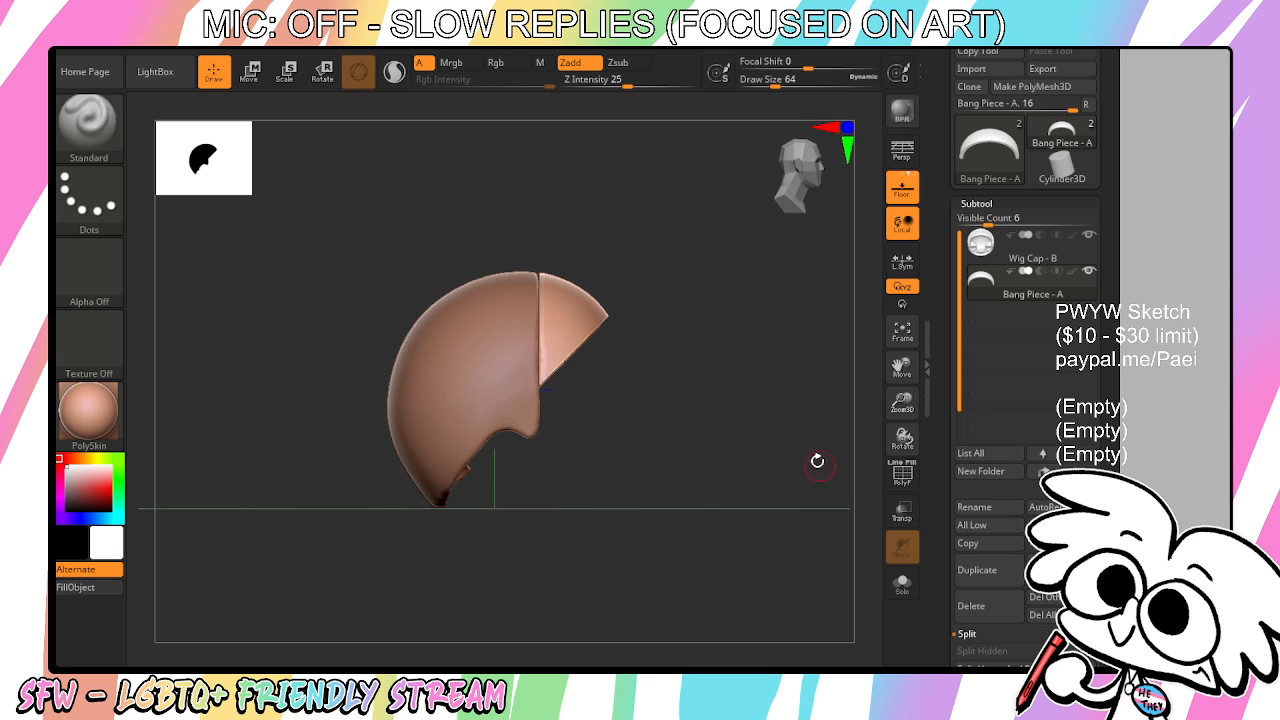
{"action": "left_click_drag", "start_coordinate": [817, 457], "coordinate": [726, 463]}
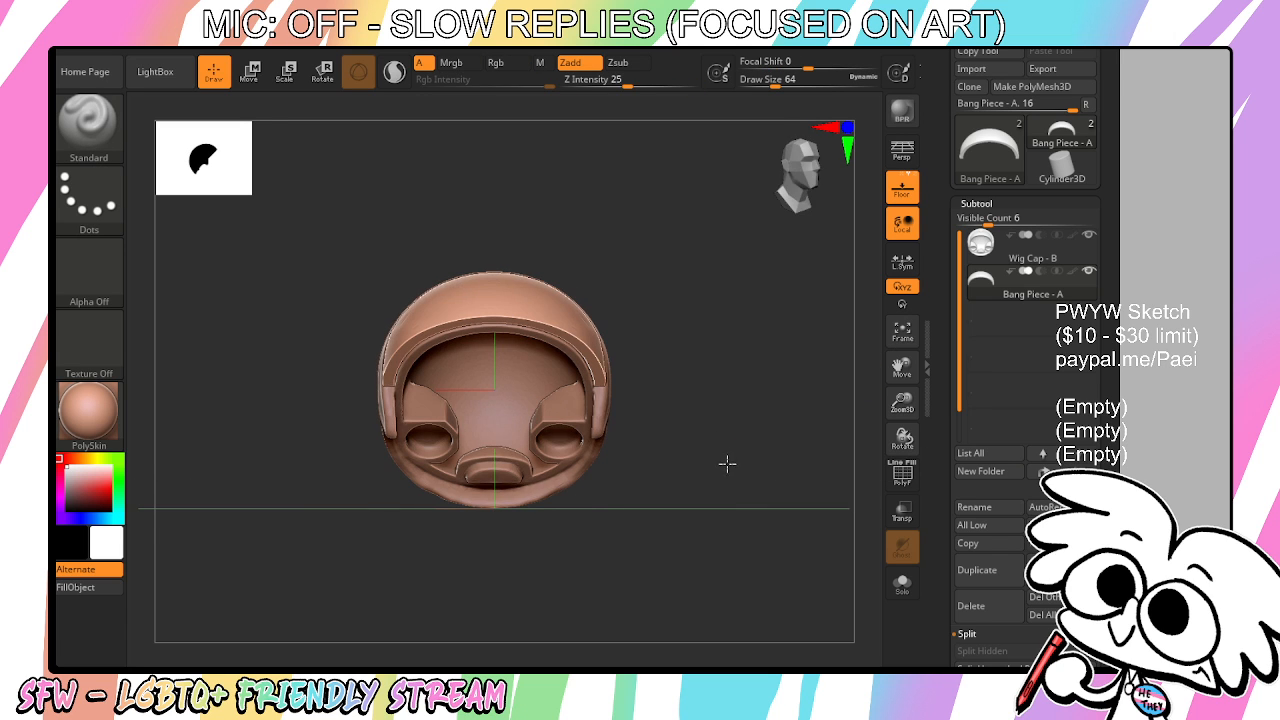
Duplicate the bang piece subtool, import the Bang Cutter model into the copy and fill it with red
{"action": "left_click", "coordinate": [980, 568]}
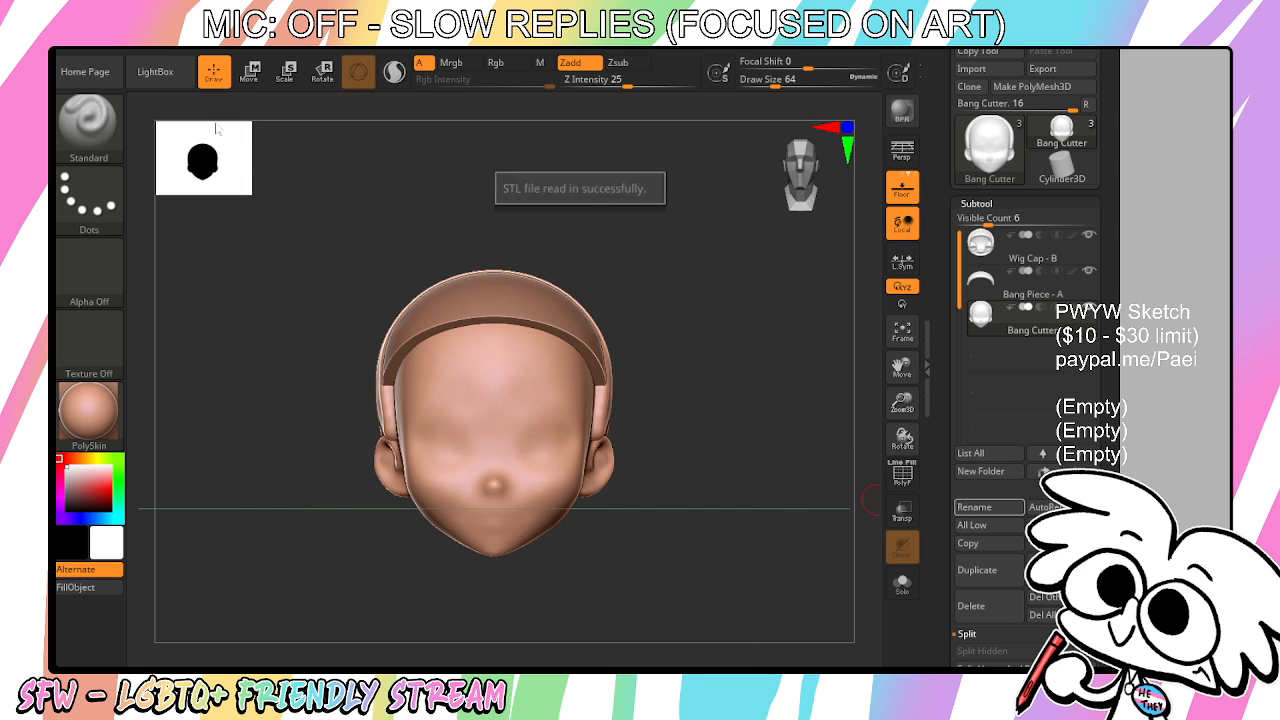
{"action": "left_click", "coordinate": [110, 487]}
{"action": "left_click", "coordinate": [88, 588]}
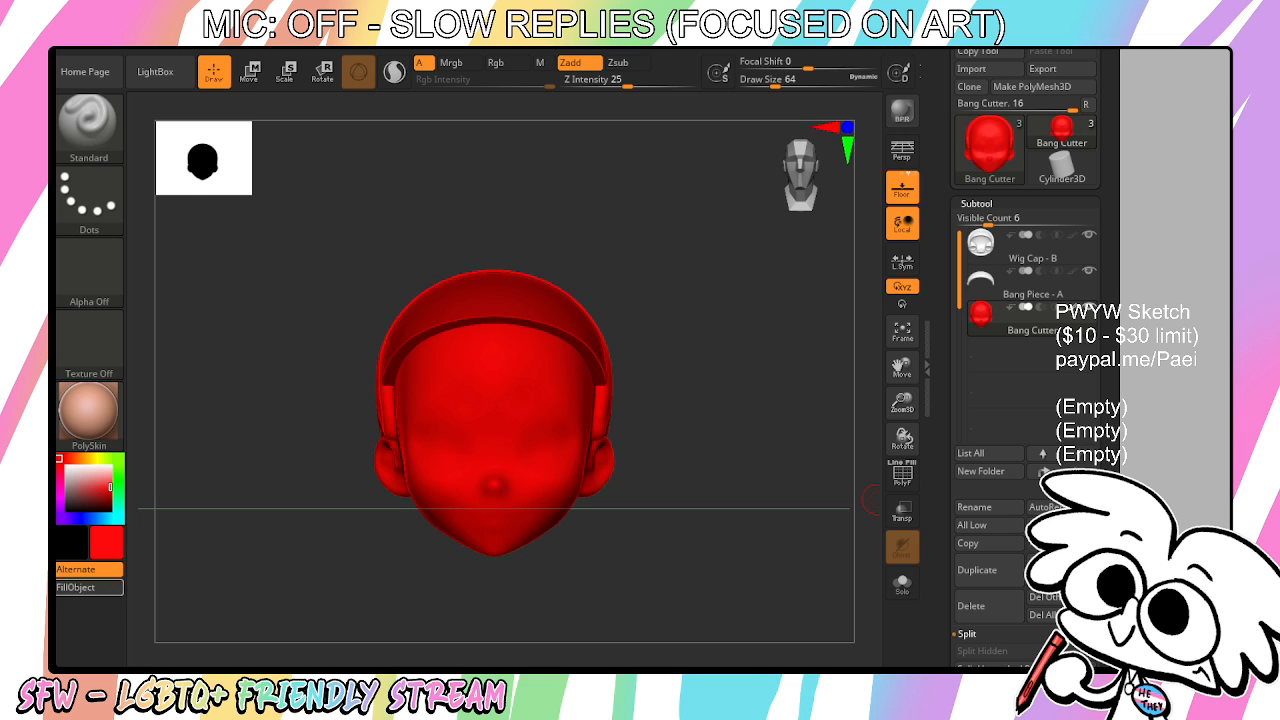
Hide the Wig Cap - B and Bang Piece - A subtools so only the red Bang Cutter head shows
{"action": "left_click", "coordinate": [1089, 235]}
{"action": "left_click", "coordinate": [1090, 270]}
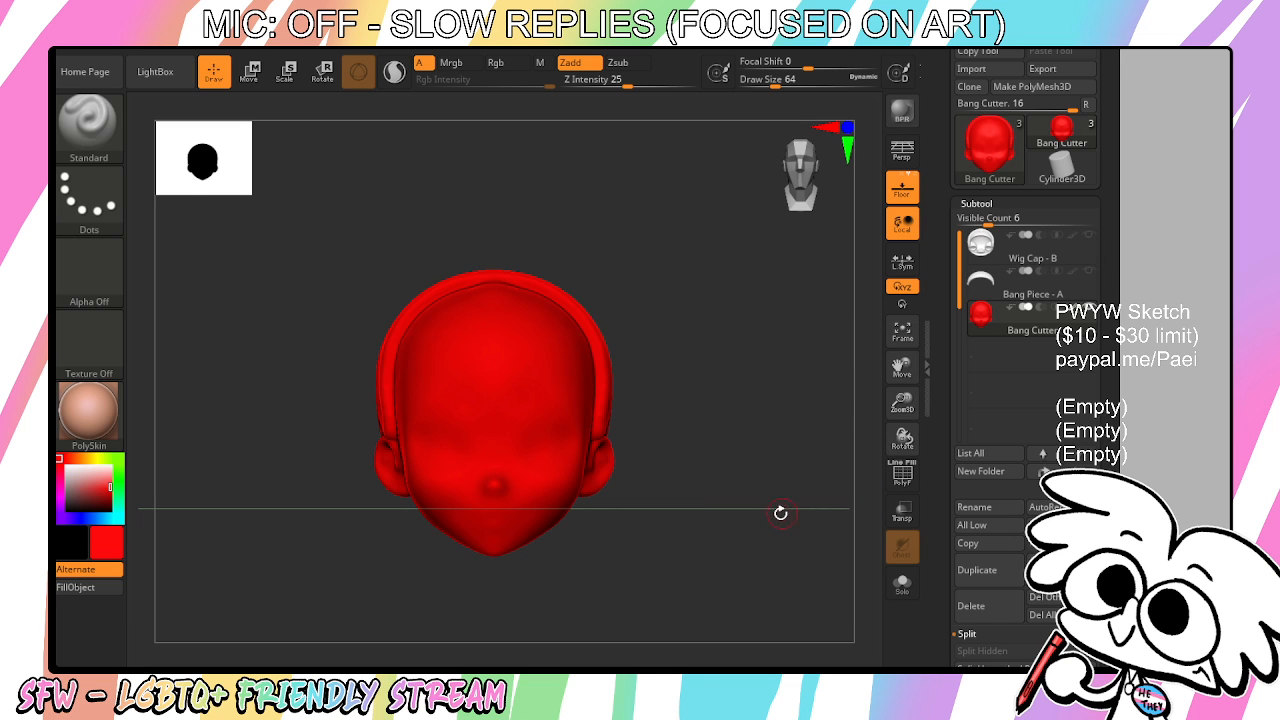
{"action": "mouse_move", "coordinate": [780, 511]}
{"action": "left_mouse_down"}
{"action": "mouse_move", "coordinate": [823, 517]}
{"action": "mouse_move", "coordinate": [840, 470]}
{"action": "left_mouse_up"}
{"action": "left_click_drag", "start_coordinate": [831, 374], "coordinate": [752, 438]}
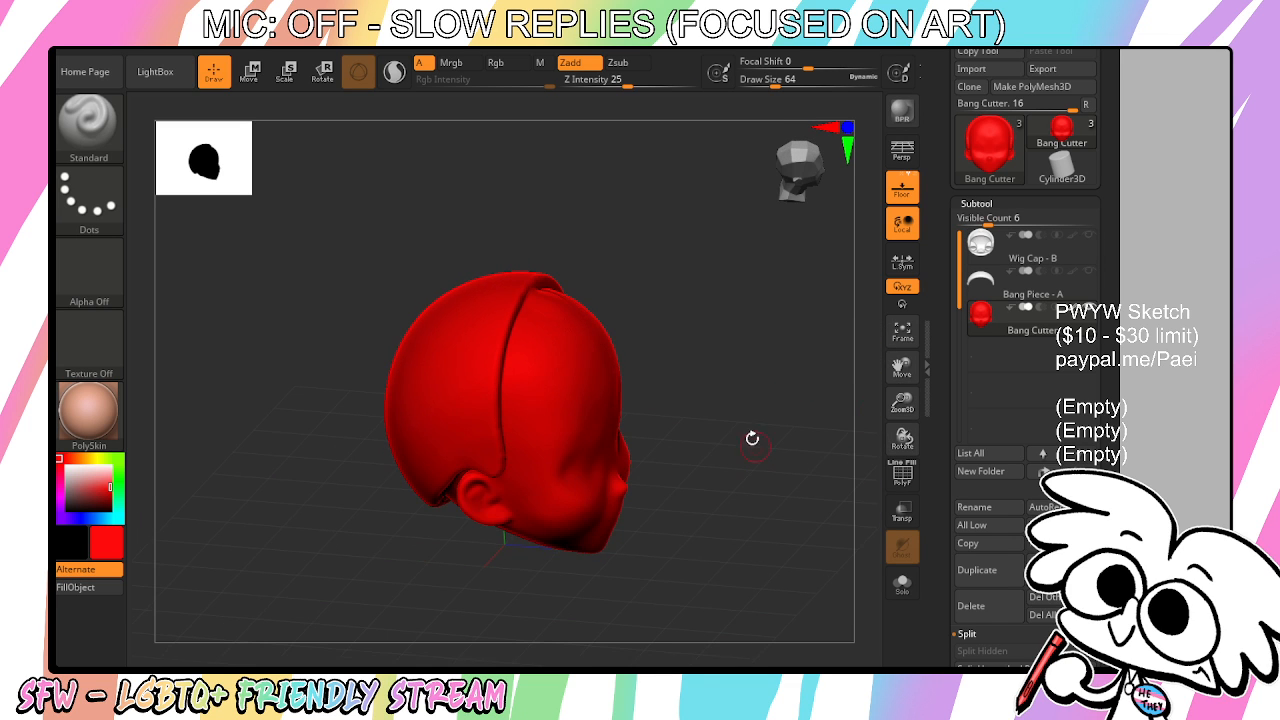
Append a Sphere3D subtool and fill it with white
{"action": "mouse_move", "coordinate": [700, 324]}
{"action": "left_mouse_down", "text": "shift"}
{"action": "mouse_move", "coordinate": [645, 356]}
{"action": "mouse_move", "coordinate": [860, 446]}
{"action": "left_mouse_up", "text": "shift"}
{"action": "left_click", "coordinate": [1036, 561]}
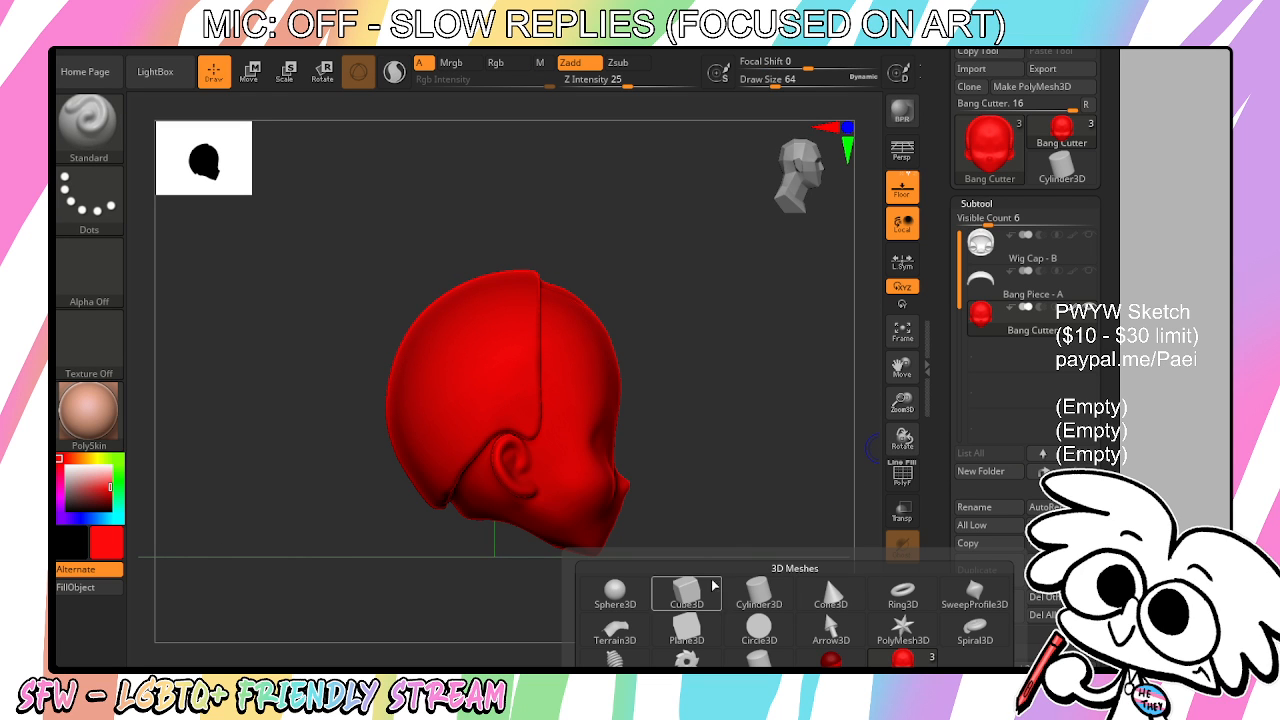
{"action": "left_click", "coordinate": [615, 592]}
{"action": "left_click", "coordinate": [67, 467]}
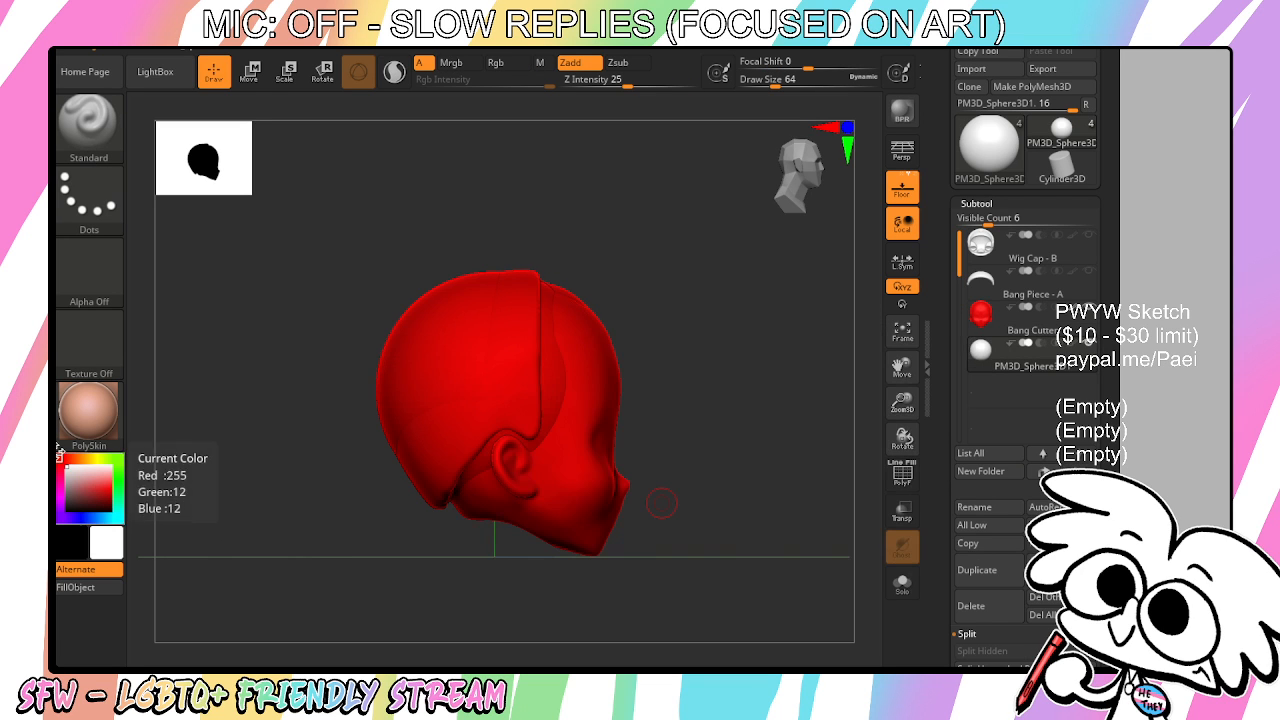
{"action": "left_click", "coordinate": [102, 588]}
Scale the sphere down and move it to the front hairline above the forehead
{"action": "key", "text": "e"}
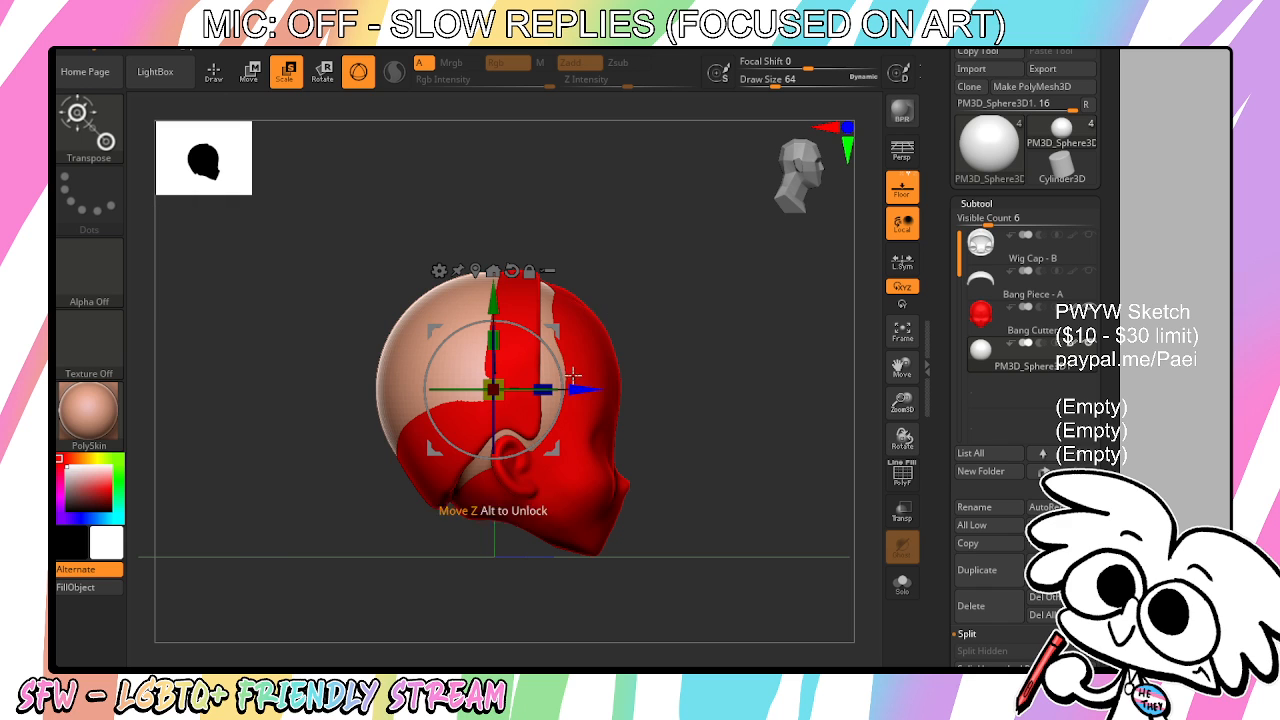
{"action": "left_click_drag", "start_coordinate": [551, 447], "coordinate": [703, 405]}
{"action": "mouse_move", "coordinate": [647, 346]}
{"action": "left_mouse_down"}
{"action": "mouse_move", "coordinate": [600, 396]}
{"action": "mouse_move", "coordinate": [507, 355]}
{"action": "left_mouse_up"}
With the SnakeHook brush, pull the sphere into a central bang strand and a side lock over the forehead
{"action": "left_click", "coordinate": [98, 126]}
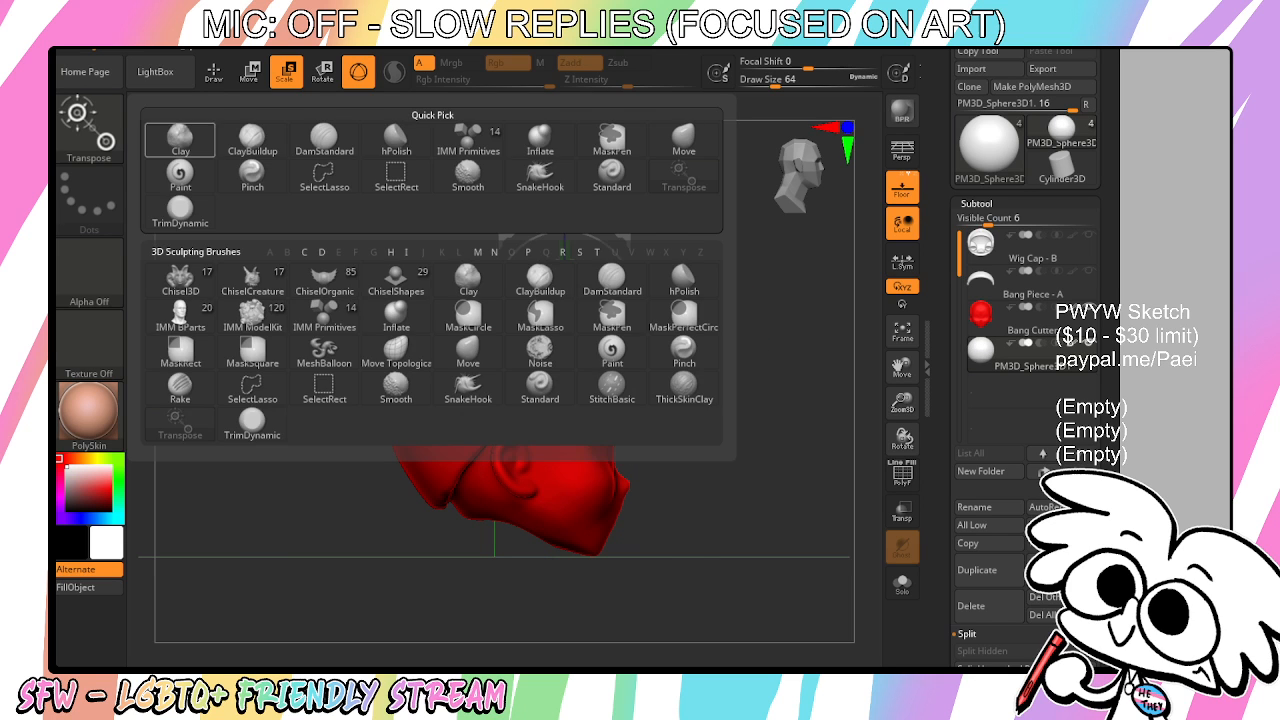
{"action": "left_click", "coordinate": [540, 178]}
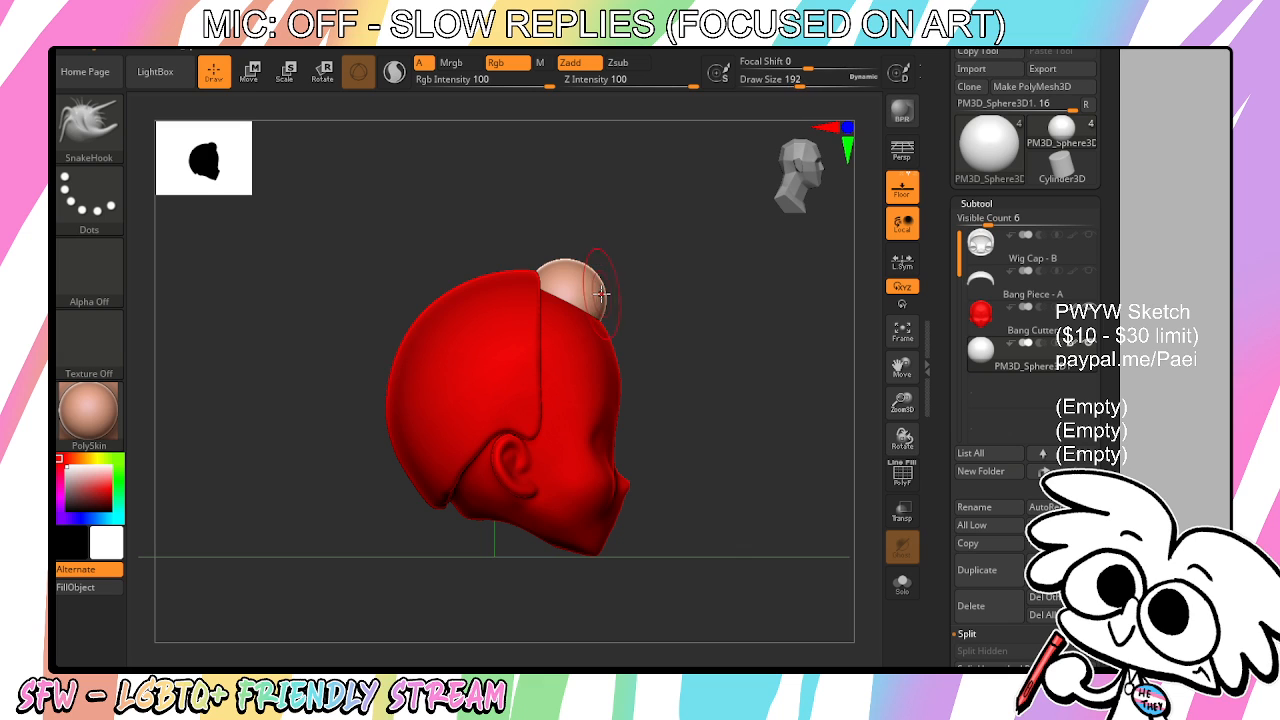
{"action": "mouse_move", "coordinate": [596, 295]}
{"action": "left_mouse_down"}
{"action": "mouse_move", "coordinate": [646, 389]}
{"action": "mouse_move", "coordinate": [605, 350]}
{"action": "mouse_move", "coordinate": [560, 345]}
{"action": "left_mouse_up"}
{"action": "left_click_drag", "start_coordinate": [660, 287], "coordinate": [730, 366]}
{"action": "left_click_drag", "start_coordinate": [595, 297], "coordinate": [508, 382]}
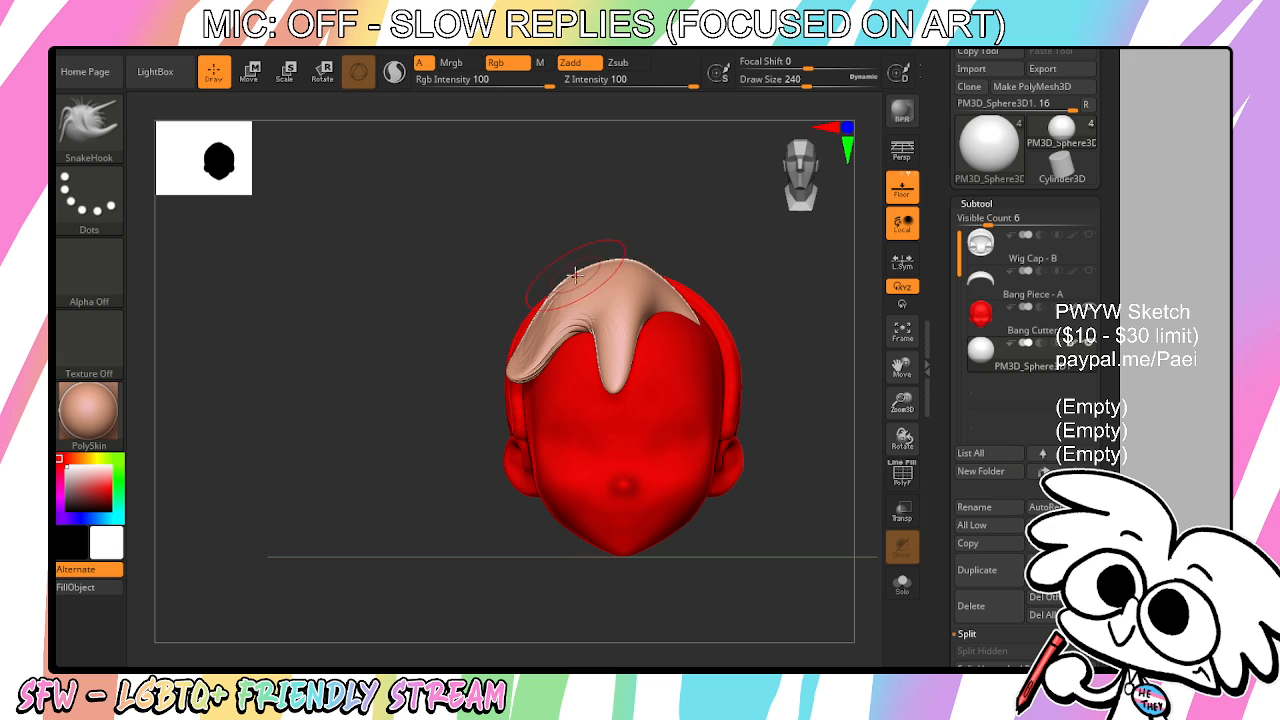
Reduce the brush size to 220, pull a spike upward from the hair and extend the bangs toward the opposite temple
{"action": "key", "text": "bracketleft"}
{"action": "left_click_drag", "start_coordinate": [568, 292], "coordinate": [501, 218]}
{"action": "mouse_move", "coordinate": [692, 312]}
{"action": "left_mouse_down"}
{"action": "mouse_move", "coordinate": [755, 360]}
{"action": "mouse_move", "coordinate": [701, 341]}
{"action": "mouse_move", "coordinate": [720, 358]}
{"action": "left_mouse_up"}
{"action": "mouse_move", "coordinate": [780, 293]}
{"action": "left_mouse_down"}
{"action": "mouse_move", "coordinate": [740, 312]}
{"action": "mouse_move", "coordinate": [715, 365]}
{"action": "left_mouse_up"}
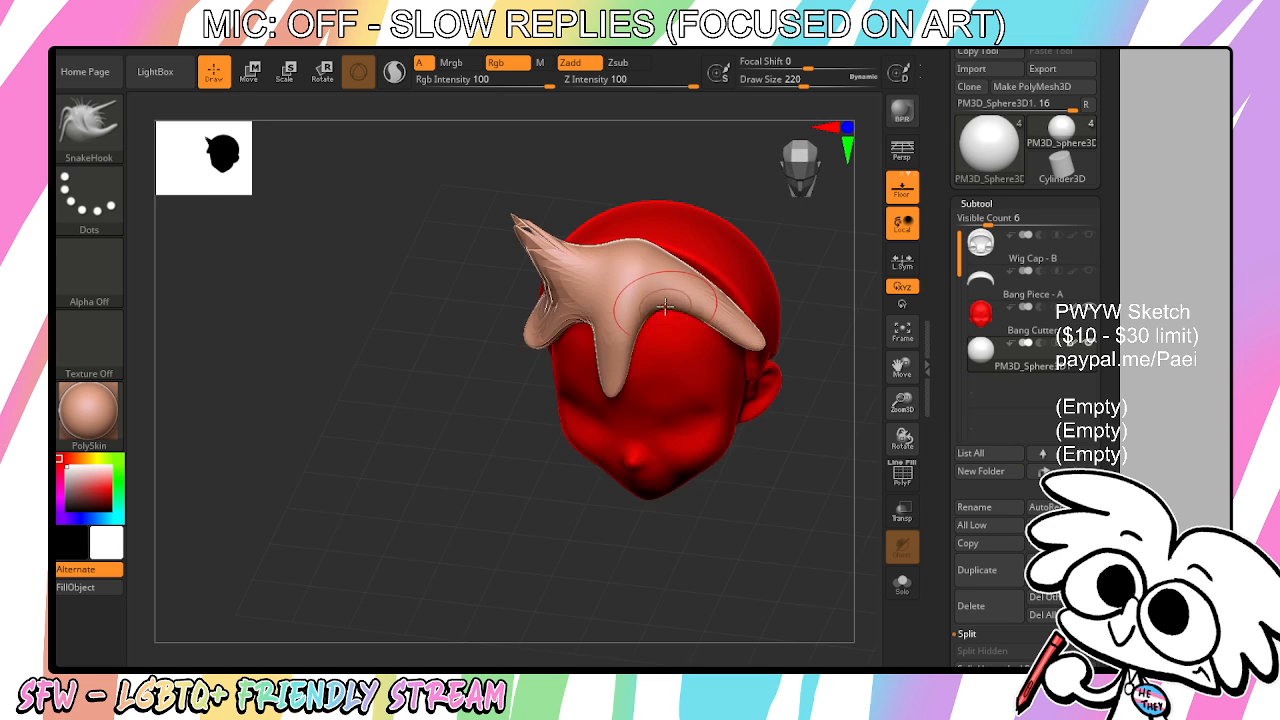
Pull another strand down over the forehead, lengthen the side lock below the spike and smooth the bangs
{"action": "left_click_drag", "start_coordinate": [663, 306], "coordinate": [686, 397]}
{"action": "left_click_drag", "start_coordinate": [742, 490], "coordinate": [775, 430]}
{"action": "left_click_drag", "start_coordinate": [526, 360], "coordinate": [530, 414]}
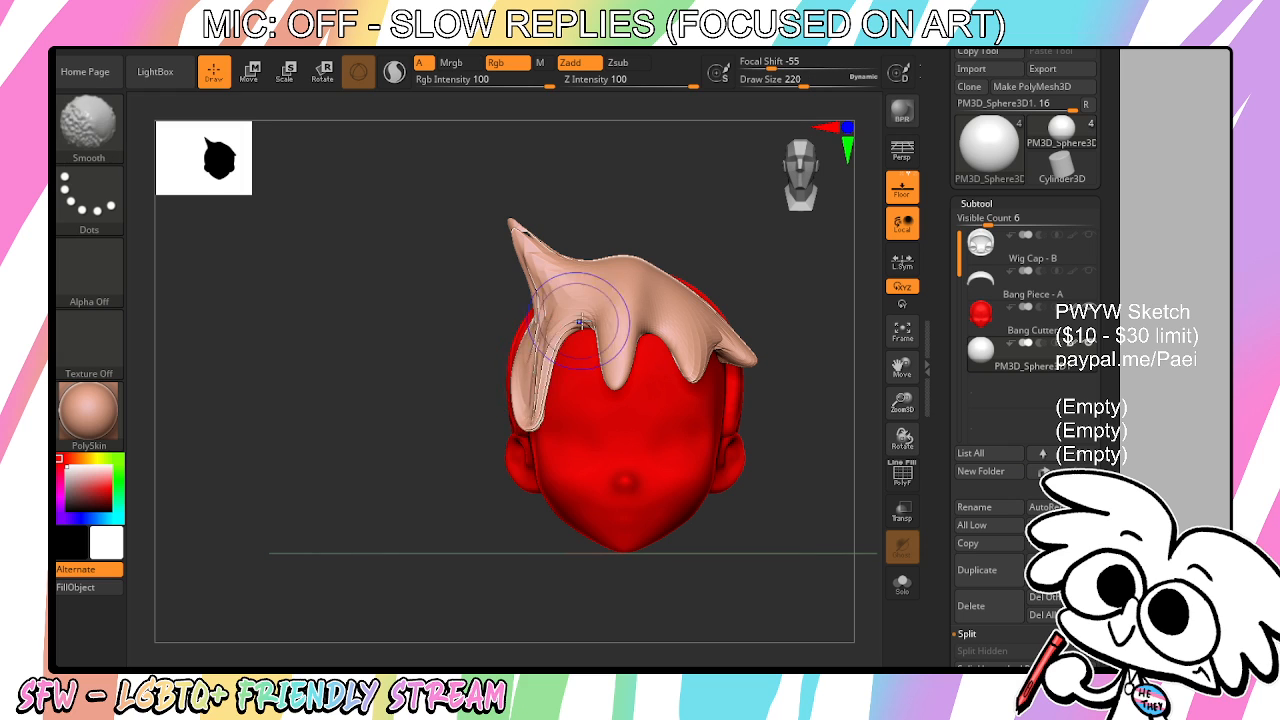
{"action": "mouse_move", "coordinate": [586, 309]}
{"action": "left_mouse_down", "text": "shift"}
{"action": "mouse_move", "coordinate": [537, 366]}
{"action": "mouse_move", "coordinate": [534, 348]}
{"action": "left_mouse_up", "text": "shift"}
{"action": "mouse_move", "coordinate": [545, 350]}
{"action": "left_mouse_down", "text": "shift"}
{"action": "mouse_move", "coordinate": [632, 300]}
{"action": "mouse_move", "coordinate": [734, 361]}
{"action": "left_mouse_up", "text": "shift"}
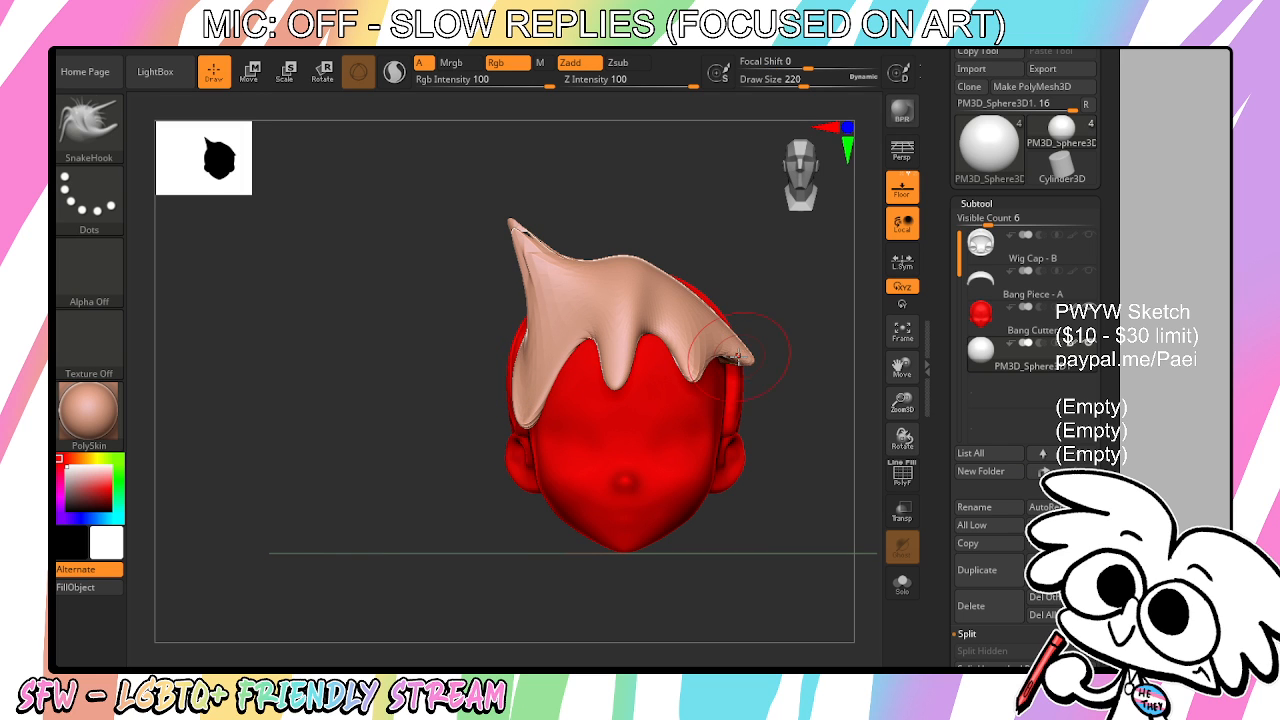
Stretch the side lock back to the wig cap seam and down to the ear, and smooth the spike's tip
{"action": "left_click_drag", "start_coordinate": [762, 539], "coordinate": [824, 533]}
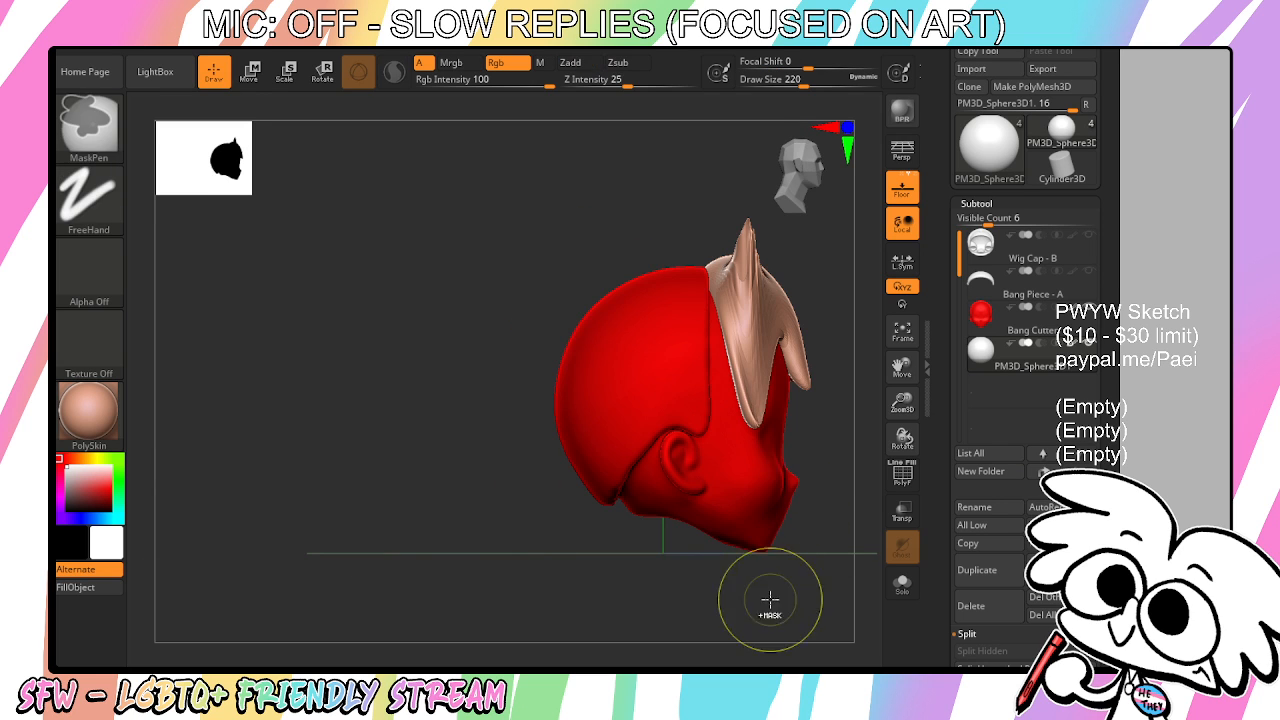
{"action": "left_click_drag", "start_coordinate": [897, 367], "coordinate": [804, 403]}
{"action": "left_click_drag", "start_coordinate": [654, 350], "coordinate": [611, 380]}
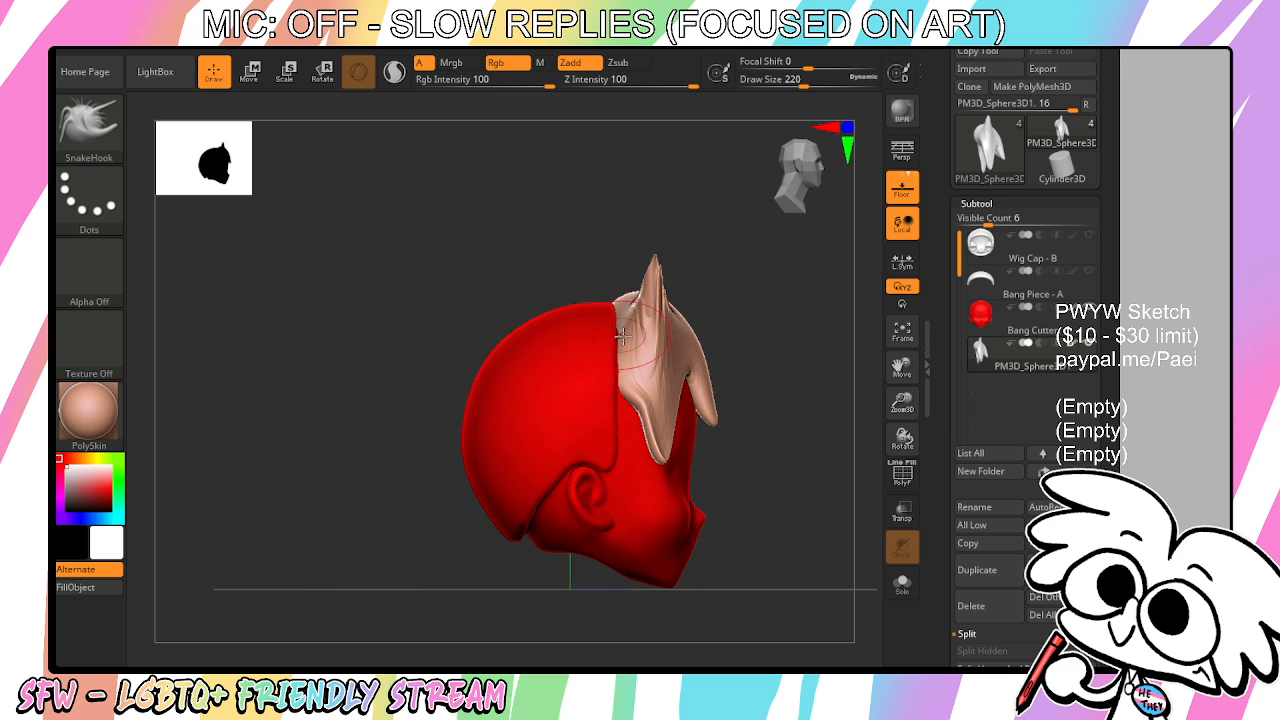
{"action": "left_click_drag", "start_coordinate": [627, 330], "coordinate": [632, 465]}
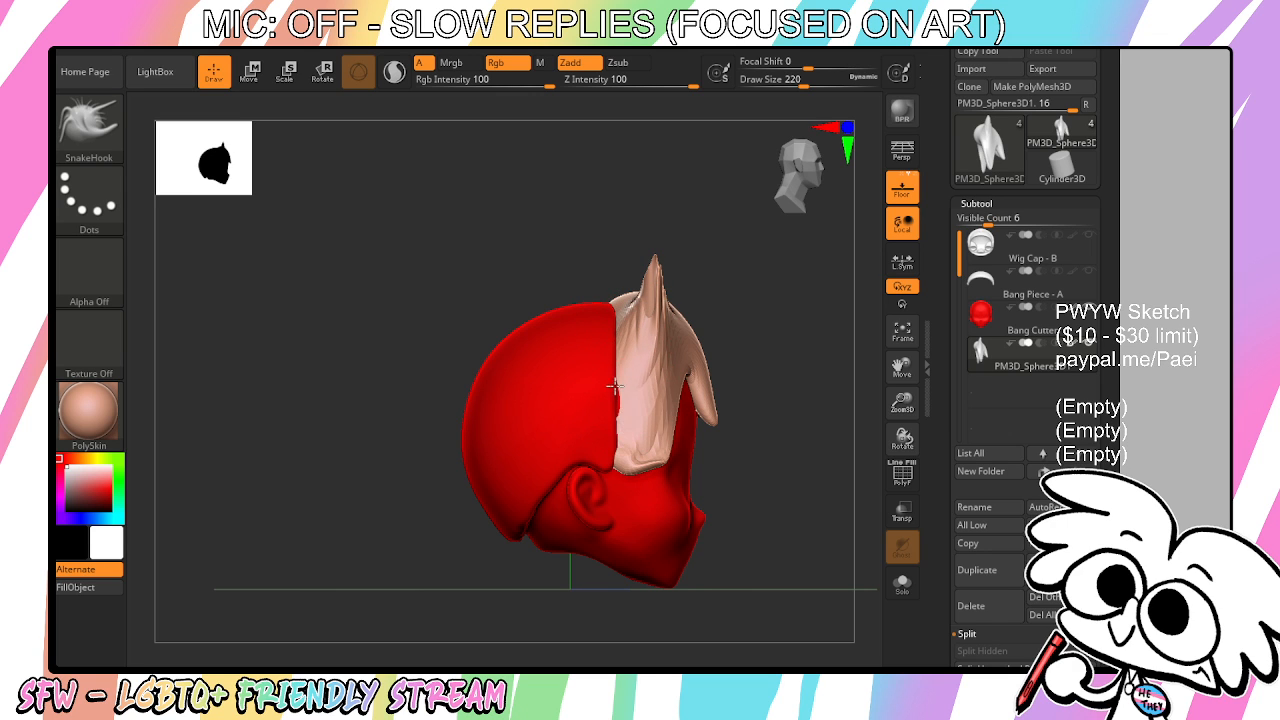
{"action": "key", "text": "ctrl"}
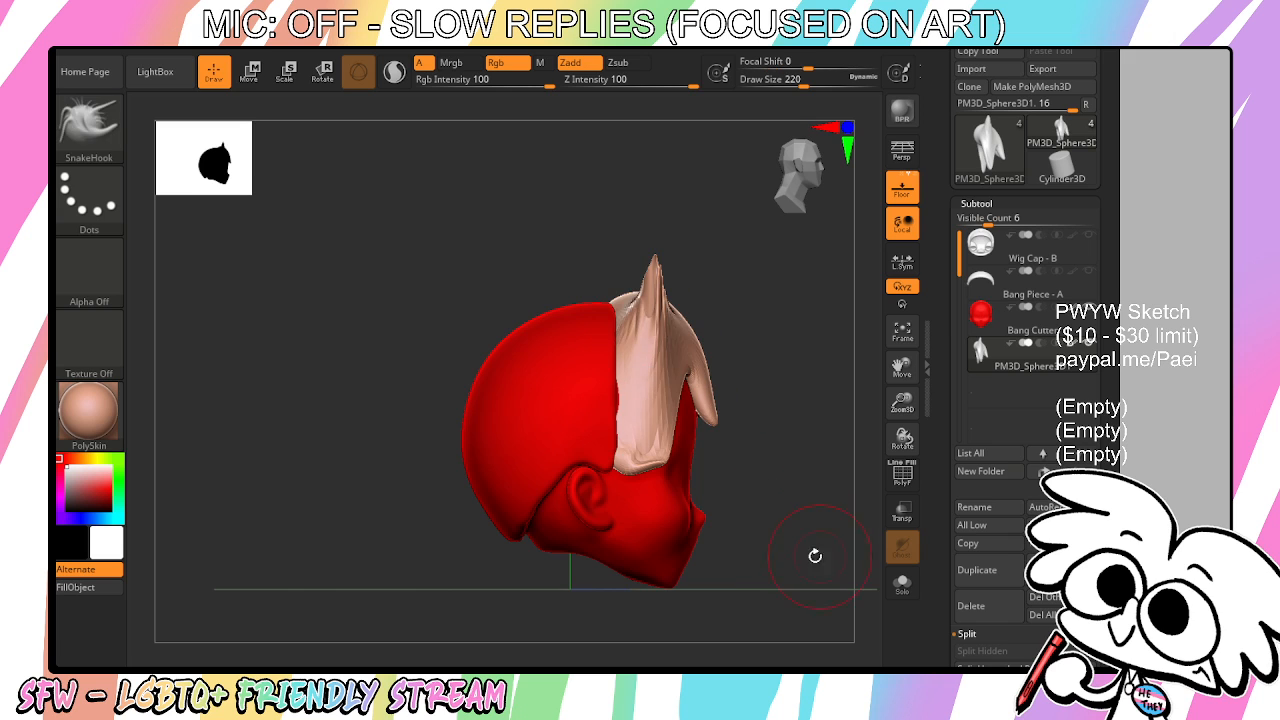
{"action": "left_click_drag", "start_coordinate": [814, 549], "coordinate": [865, 400], "text": "shift"}
{"action": "left_click_drag", "start_coordinate": [616, 270], "coordinate": [632, 256], "text": "shift"}
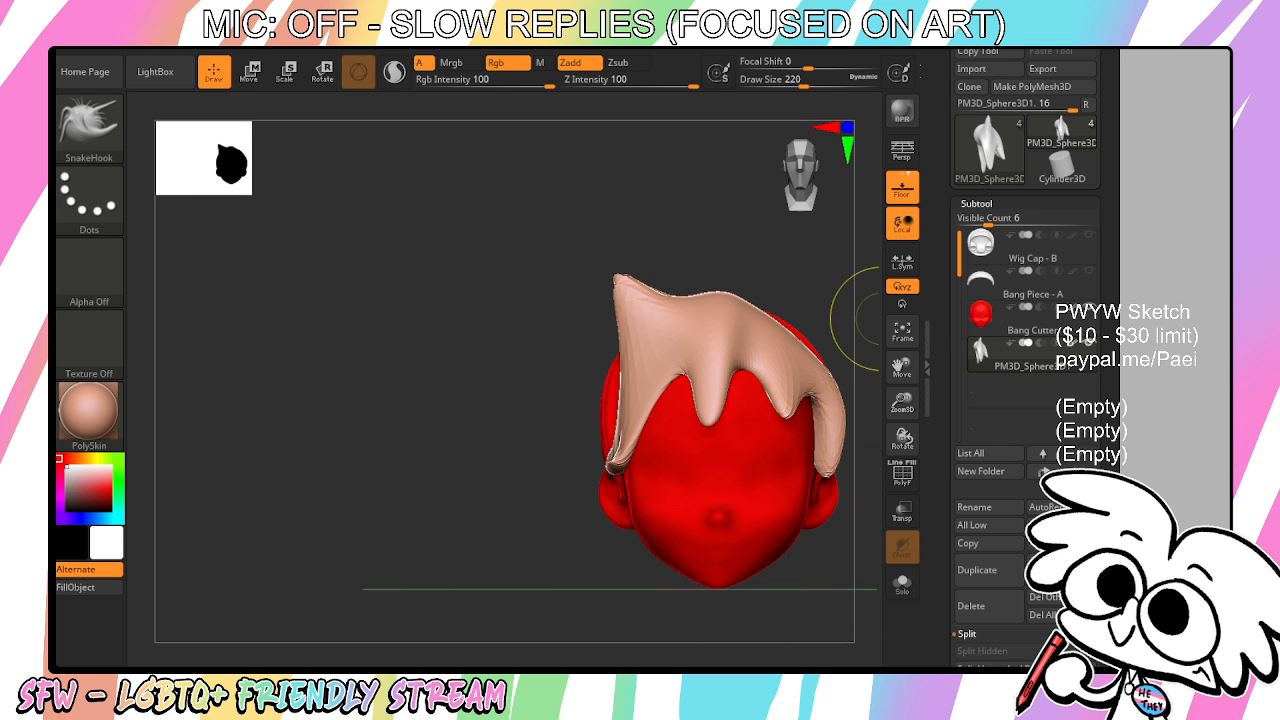
Divide the hair mesh once and remesh it with DynaMesh at resolution 336
{"action": "mouse_move", "coordinate": [1097, 560]}
{"action": "left_mouse_down"}
{"action": "mouse_move", "coordinate": [1095, 376]}
{"action": "mouse_move", "coordinate": [1003, 304]}
{"action": "left_mouse_up"}
{"action": "left_click", "coordinate": [1004, 262]}
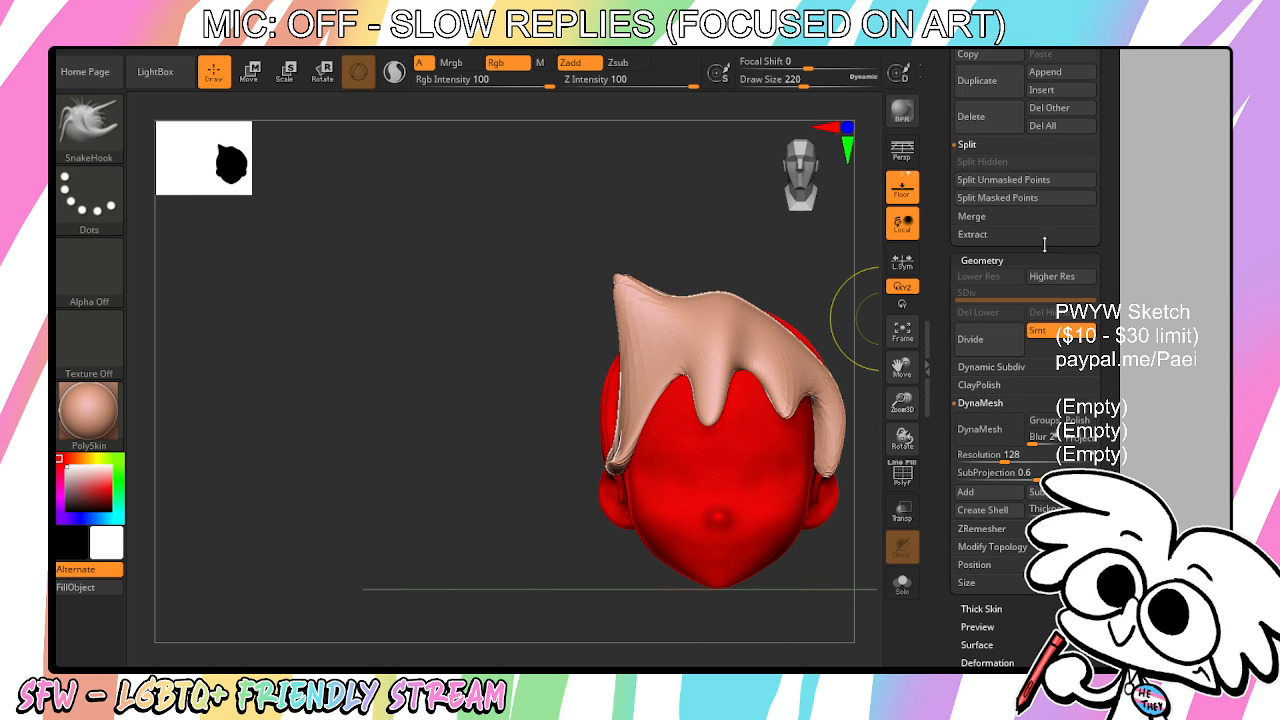
{"action": "left_click", "coordinate": [1004, 350]}
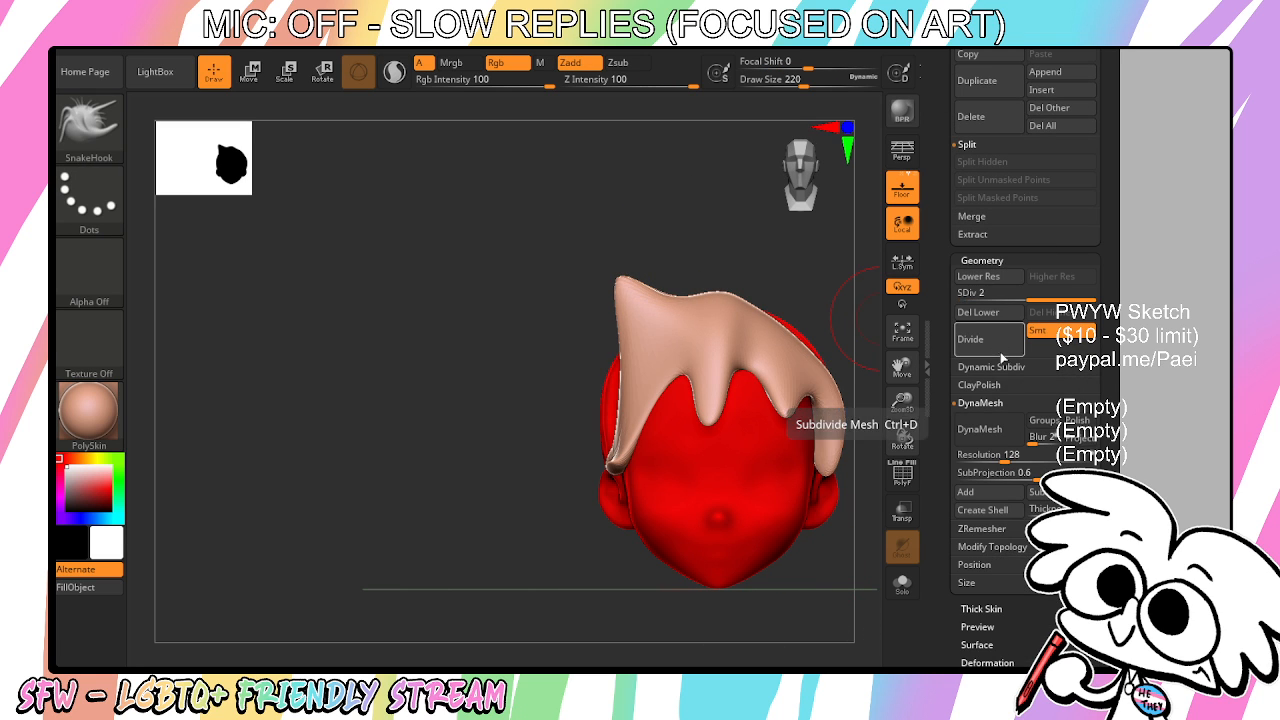
{"action": "left_click", "coordinate": [1033, 460]}
{"action": "left_click", "coordinate": [1003, 439]}
Smooth the lower edge of the side lock and pull the upper hair spike farther outward
{"action": "left_click_drag", "start_coordinate": [854, 551], "coordinate": [882, 518], "text": "shift"}
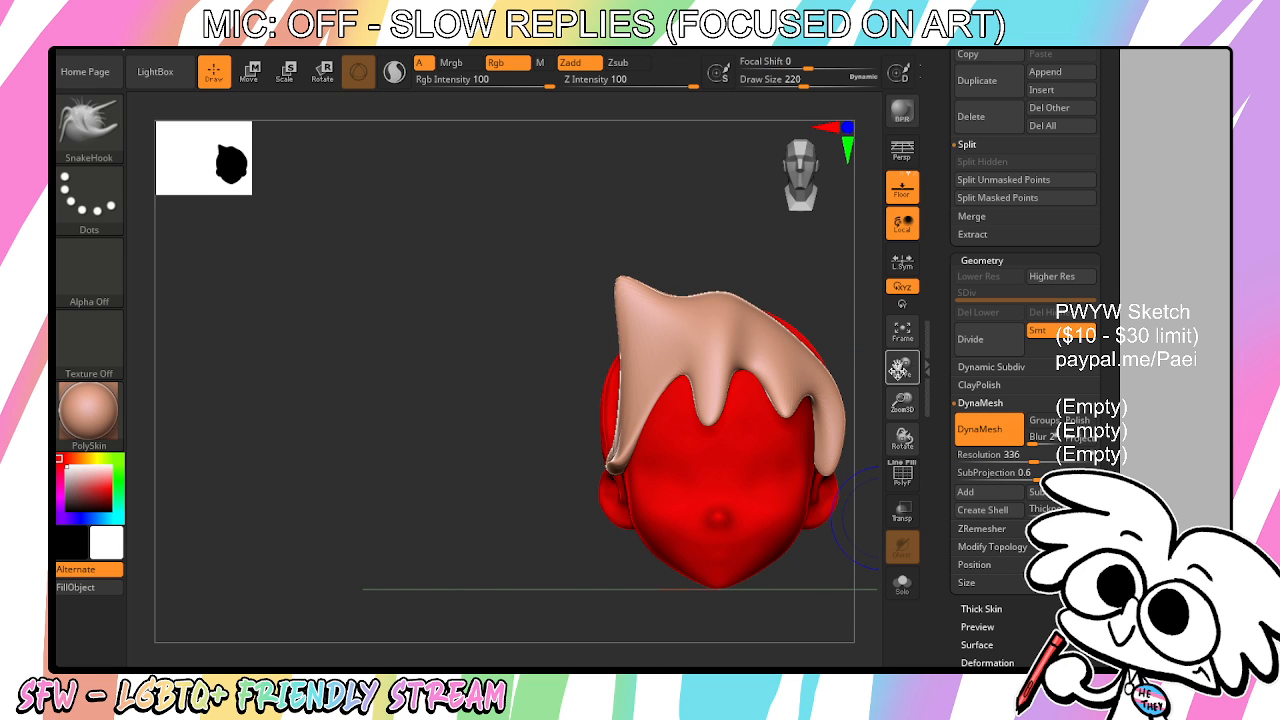
{"action": "left_click_drag", "start_coordinate": [898, 370], "coordinate": [815, 397], "text": "alt"}
{"action": "left_click_drag", "start_coordinate": [815, 397], "coordinate": [870, 400], "text": "shift"}
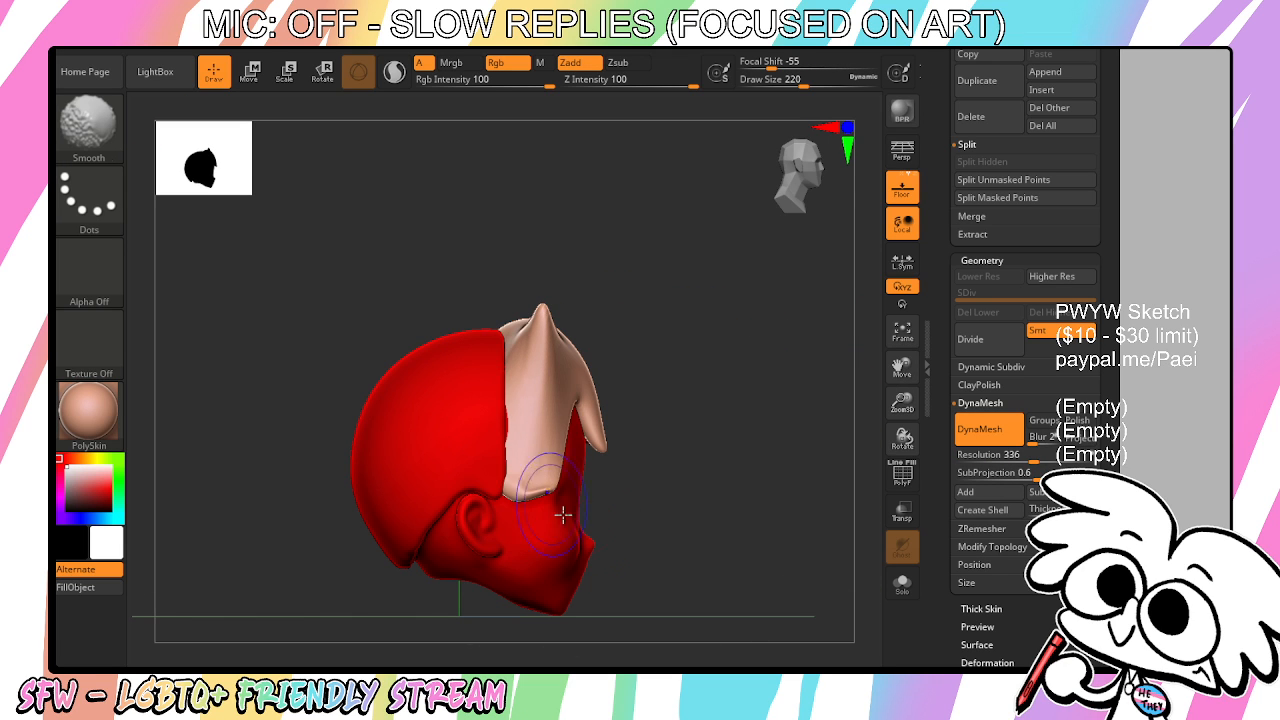
{"action": "left_click_drag", "start_coordinate": [682, 405], "coordinate": [634, 403], "text": "shift"}
{"action": "left_click_drag", "start_coordinate": [550, 312], "coordinate": [524, 278]}
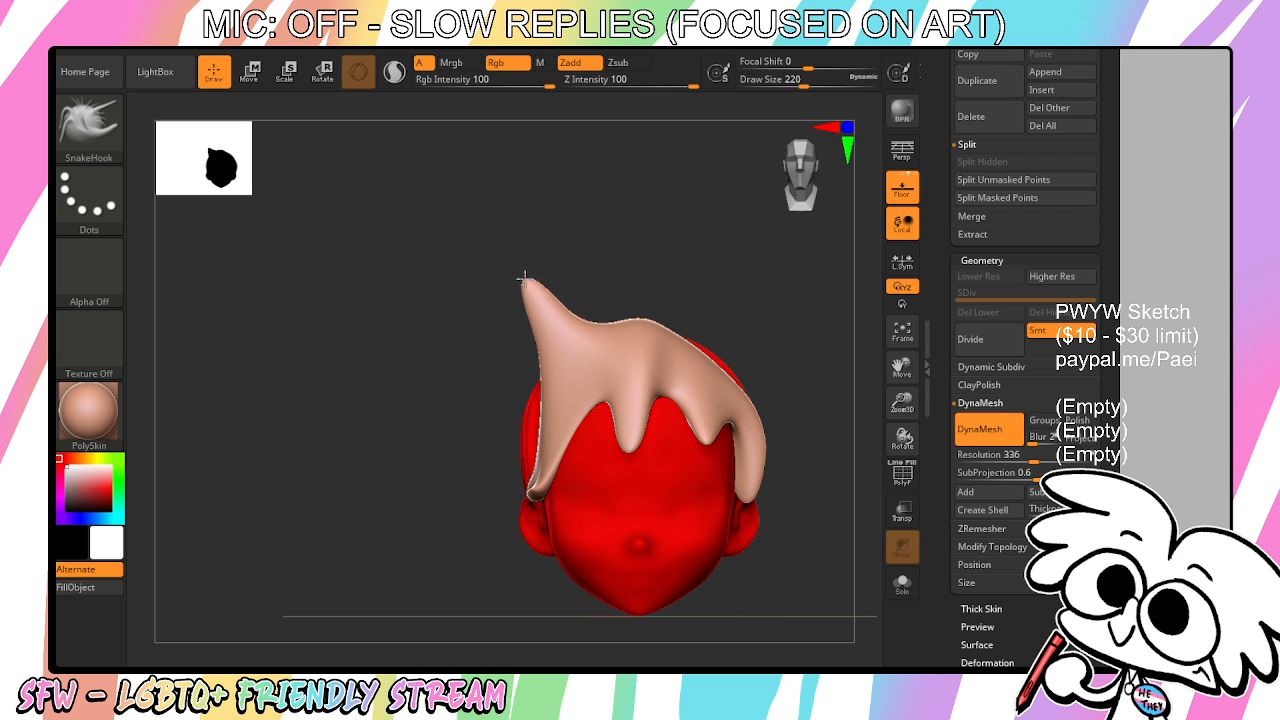
Pull additional tufts outward from the side of the hair below the upper spike
{"action": "left_click_drag", "start_coordinate": [544, 390], "coordinate": [496, 352]}
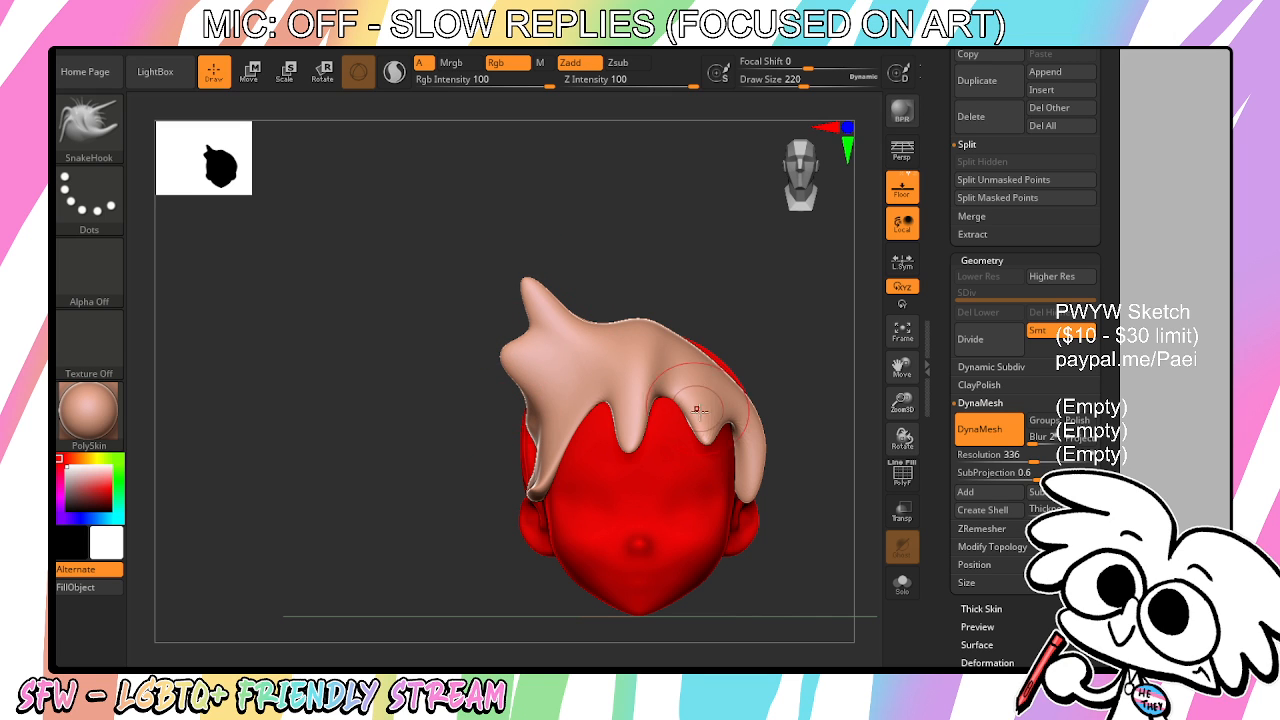
{"action": "left_click_drag", "start_coordinate": [808, 486], "coordinate": [597, 405]}
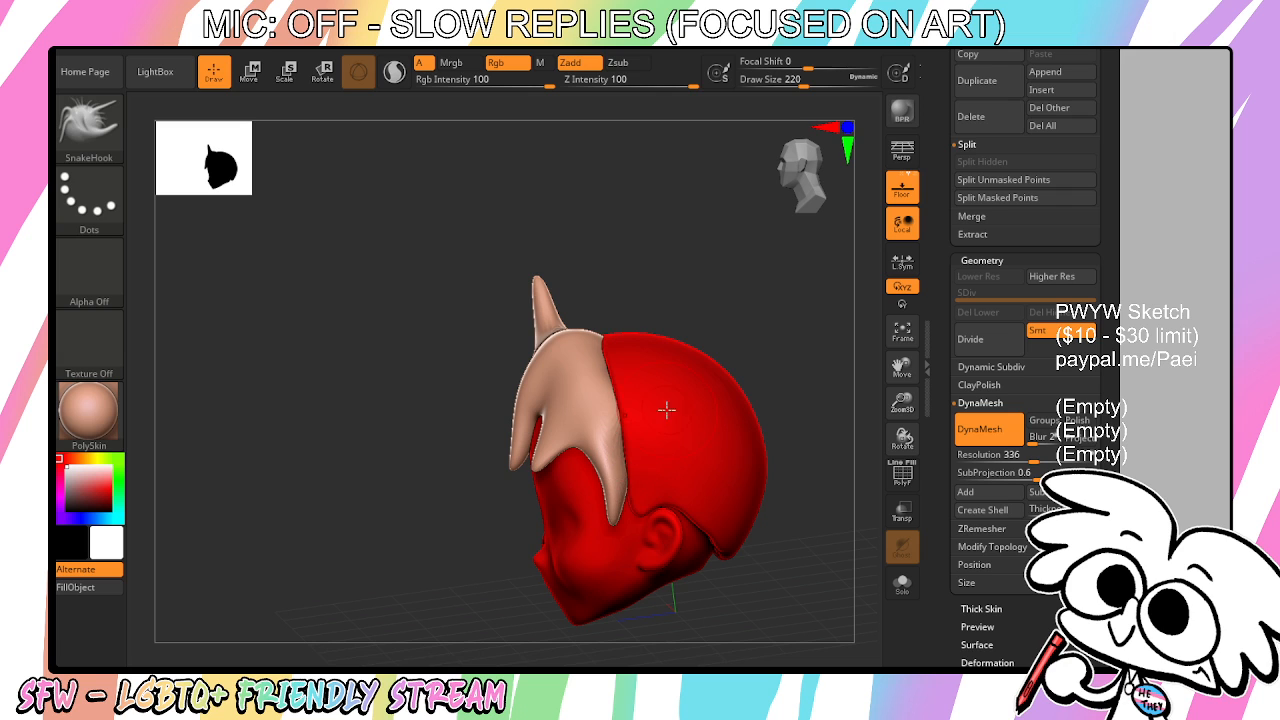
{"action": "left_click_drag", "start_coordinate": [797, 345], "coordinate": [1055, 308], "text": "shift"}
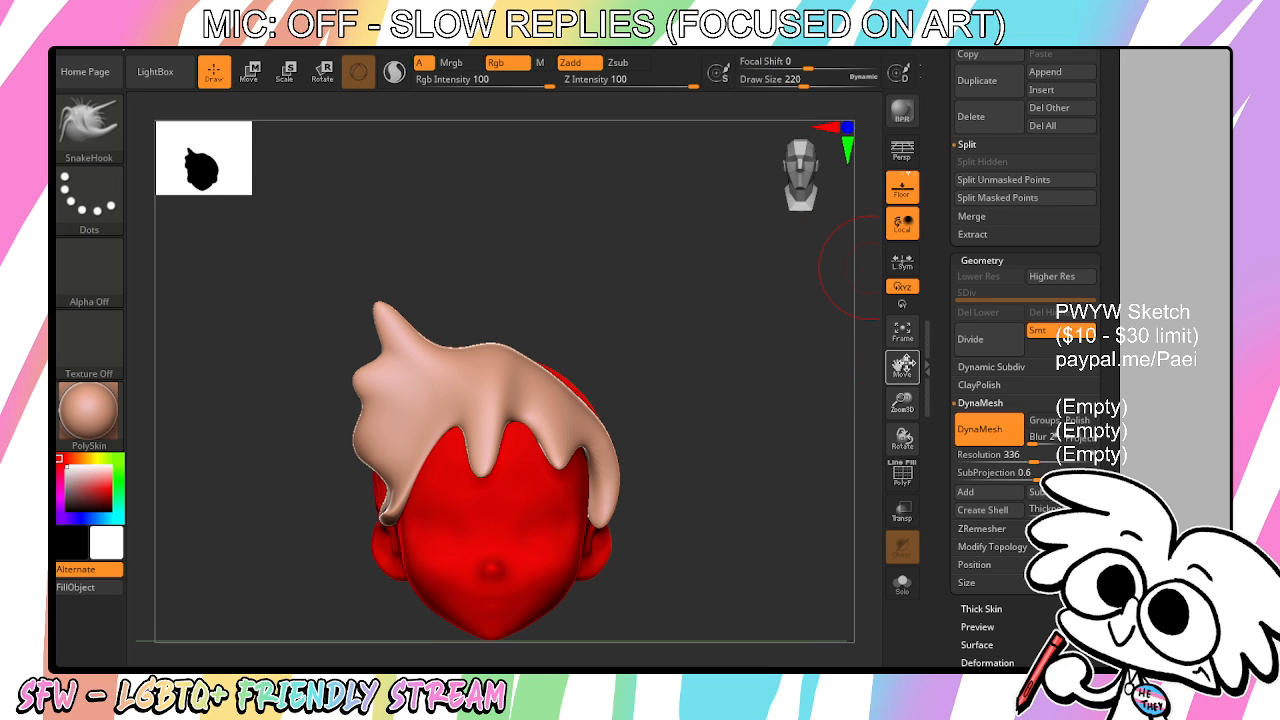
Examine the hair from the front, back and side with the Bang Cutter head temporarily hidden
{"action": "left_click_drag", "start_coordinate": [905, 363], "coordinate": [1019, 350]}
{"action": "left_click_drag", "start_coordinate": [1110, 282], "coordinate": [1085, 448]}
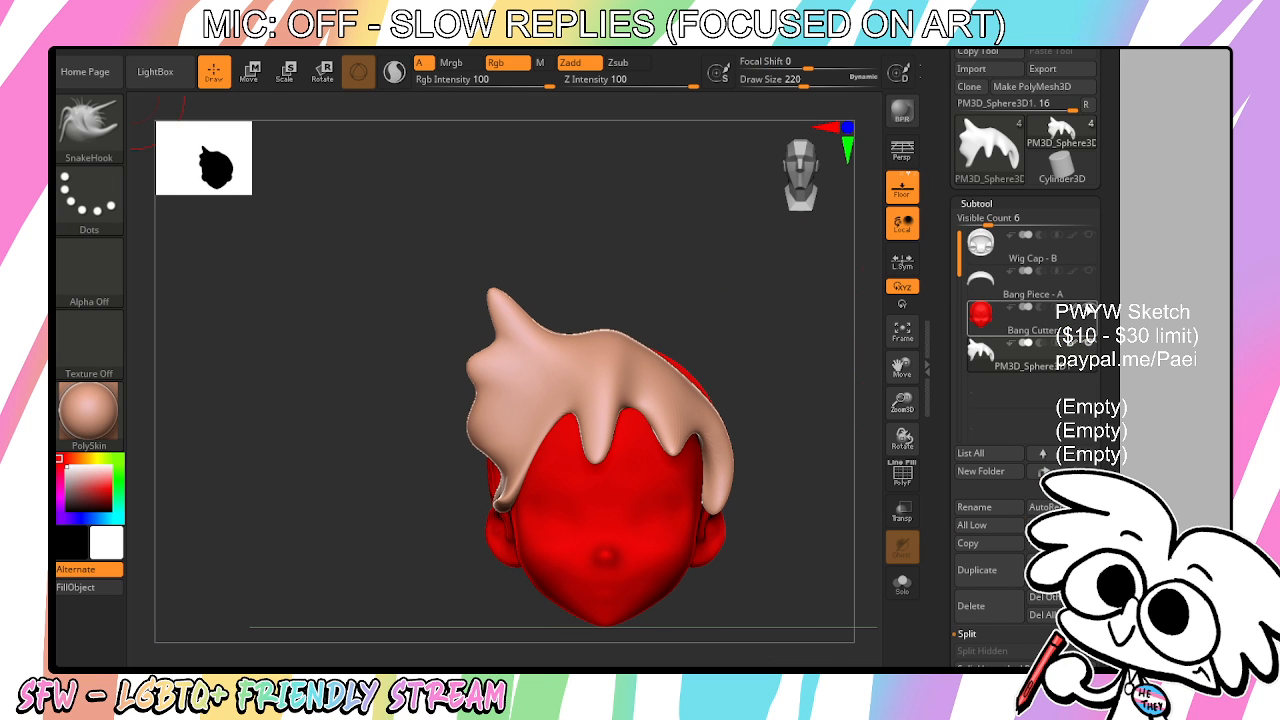
{"action": "left_click_drag", "start_coordinate": [843, 457], "coordinate": [912, 440], "text": "shift"}
{"action": "left_click", "coordinate": [1089, 309]}
{"action": "left_click_drag", "start_coordinate": [810, 509], "coordinate": [871, 529]}
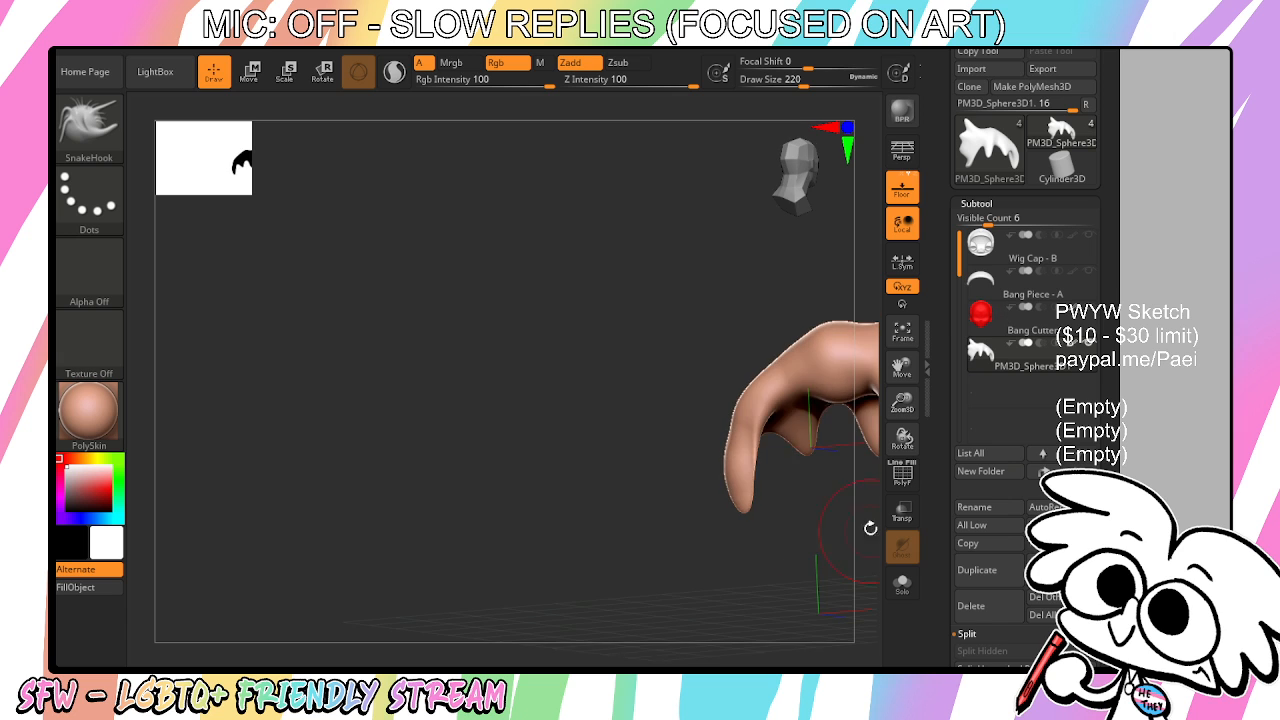
{"action": "left_click_drag", "start_coordinate": [905, 368], "coordinate": [600, 402]}
{"action": "mouse_move", "coordinate": [770, 457]}
{"action": "left_mouse_down"}
{"action": "mouse_move", "coordinate": [815, 450]}
{"action": "mouse_move", "coordinate": [792, 444]}
{"action": "left_mouse_up"}
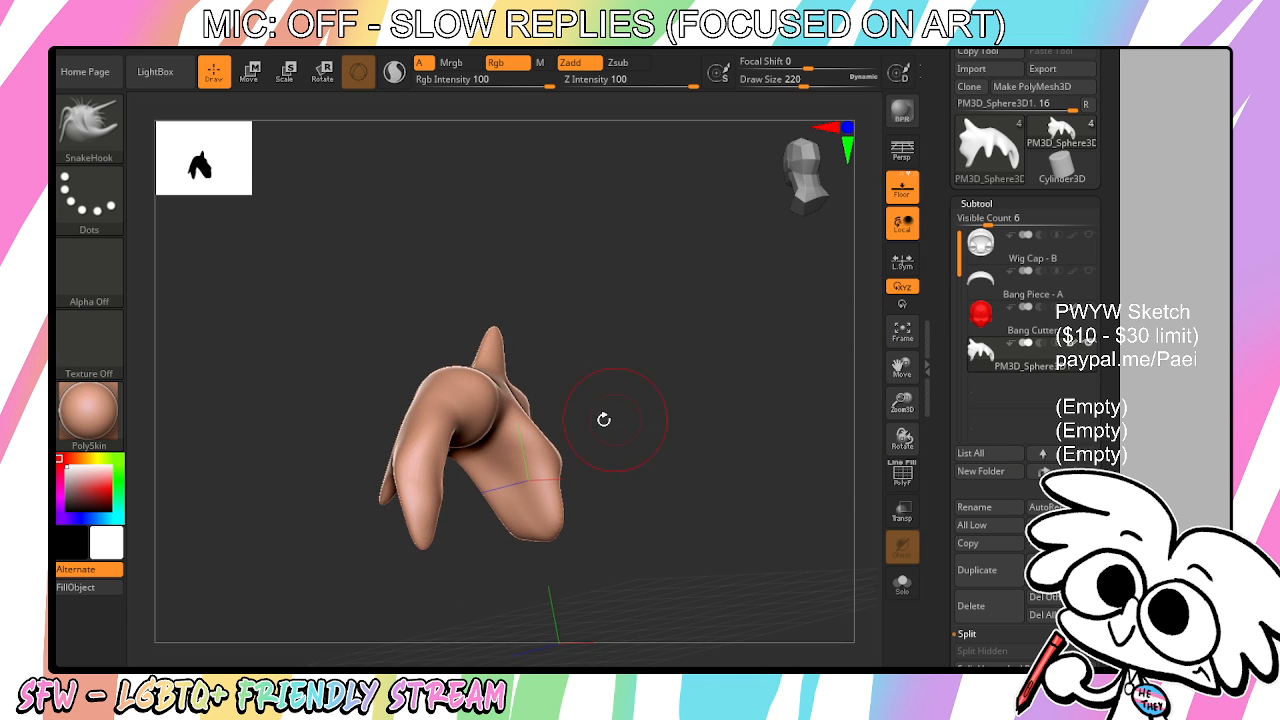
{"action": "left_click_drag", "start_coordinate": [648, 409], "coordinate": [1000, 362]}
{"action": "left_click_drag", "start_coordinate": [863, 391], "coordinate": [849, 431], "text": "shift"}
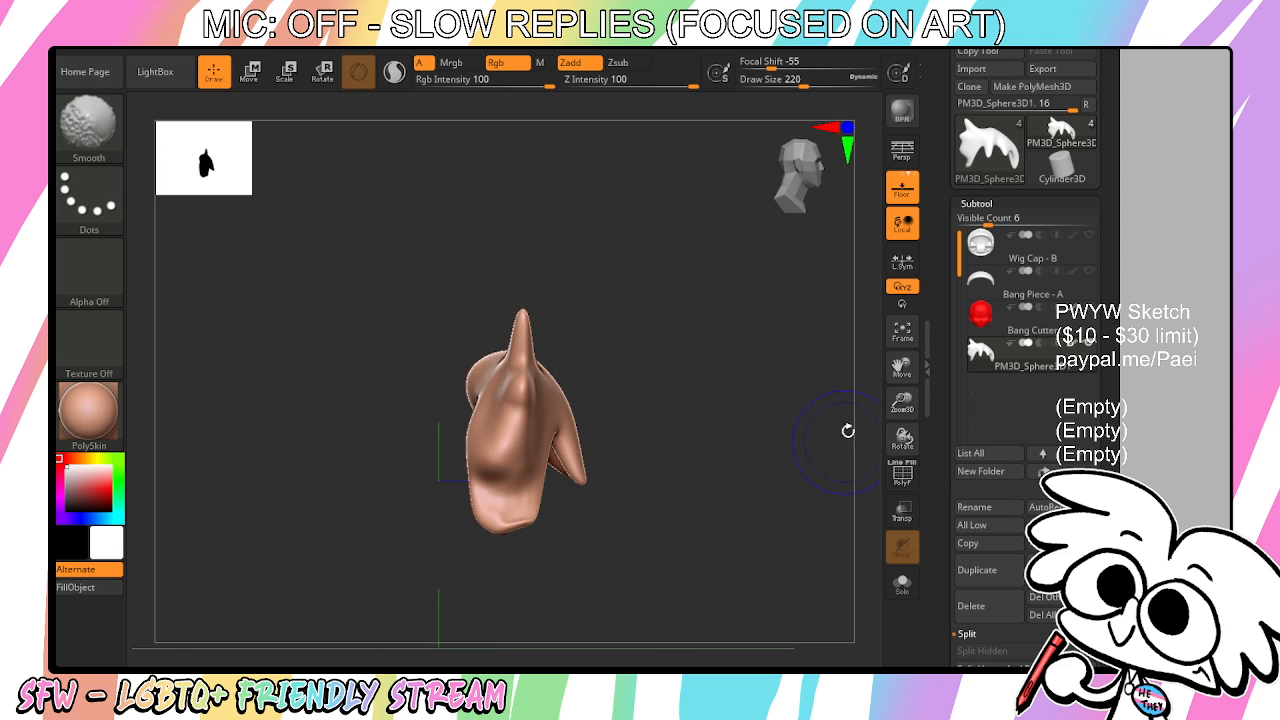
{"action": "left_click", "coordinate": [1090, 309]}
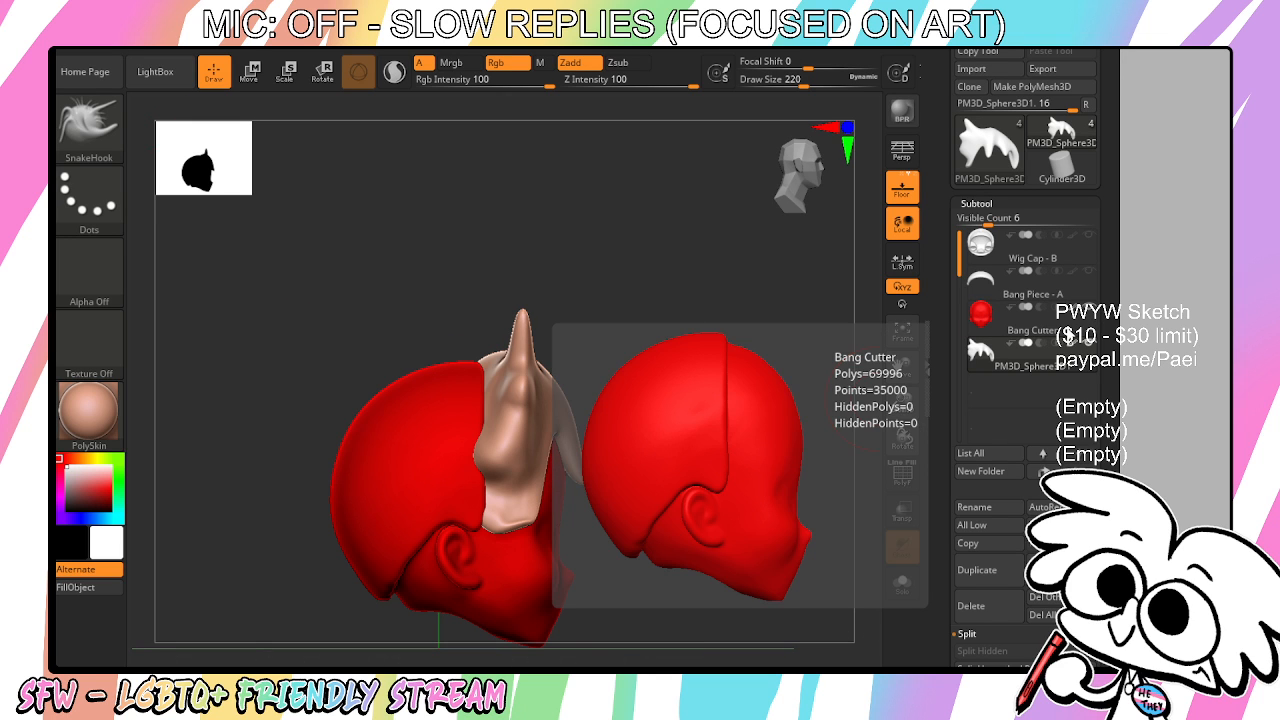
Reorder the Bang Cutter to sit directly below the hair, duplicate it, and set the original to subtraction
{"action": "left_click", "coordinate": [1075, 330]}
{"action": "left_click", "coordinate": [1080, 471]}
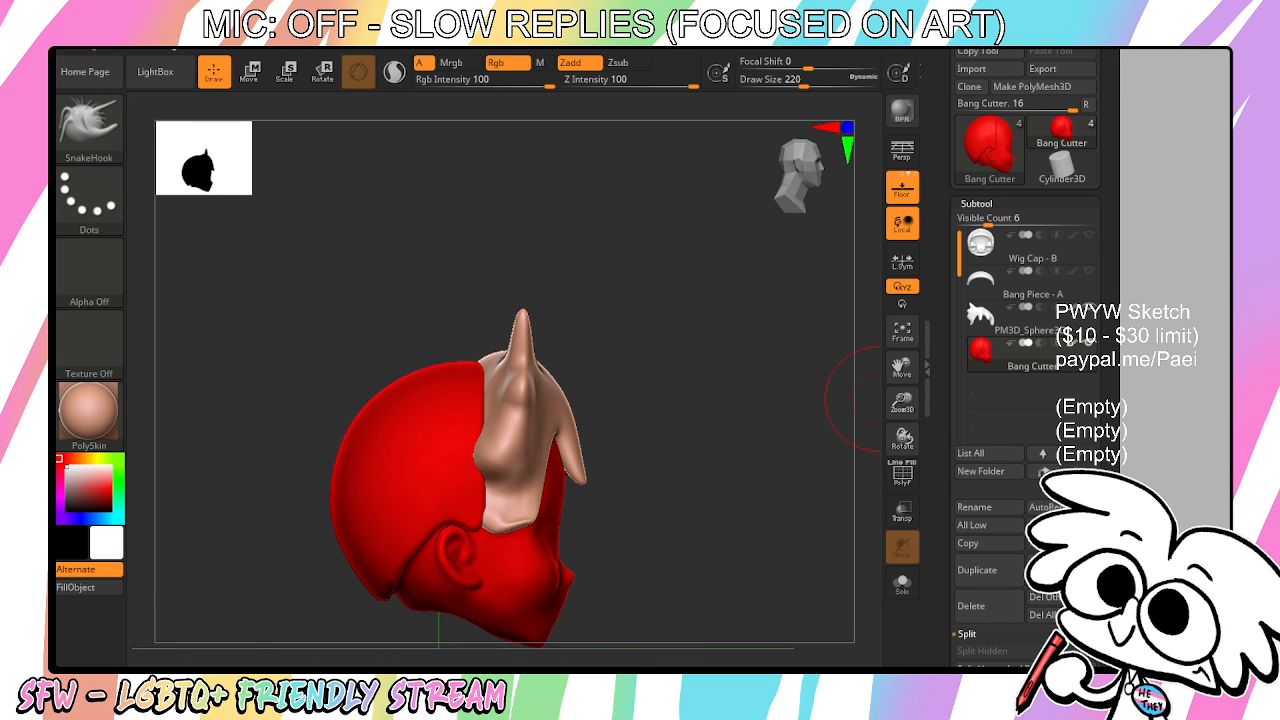
{"action": "left_click", "coordinate": [993, 570]}
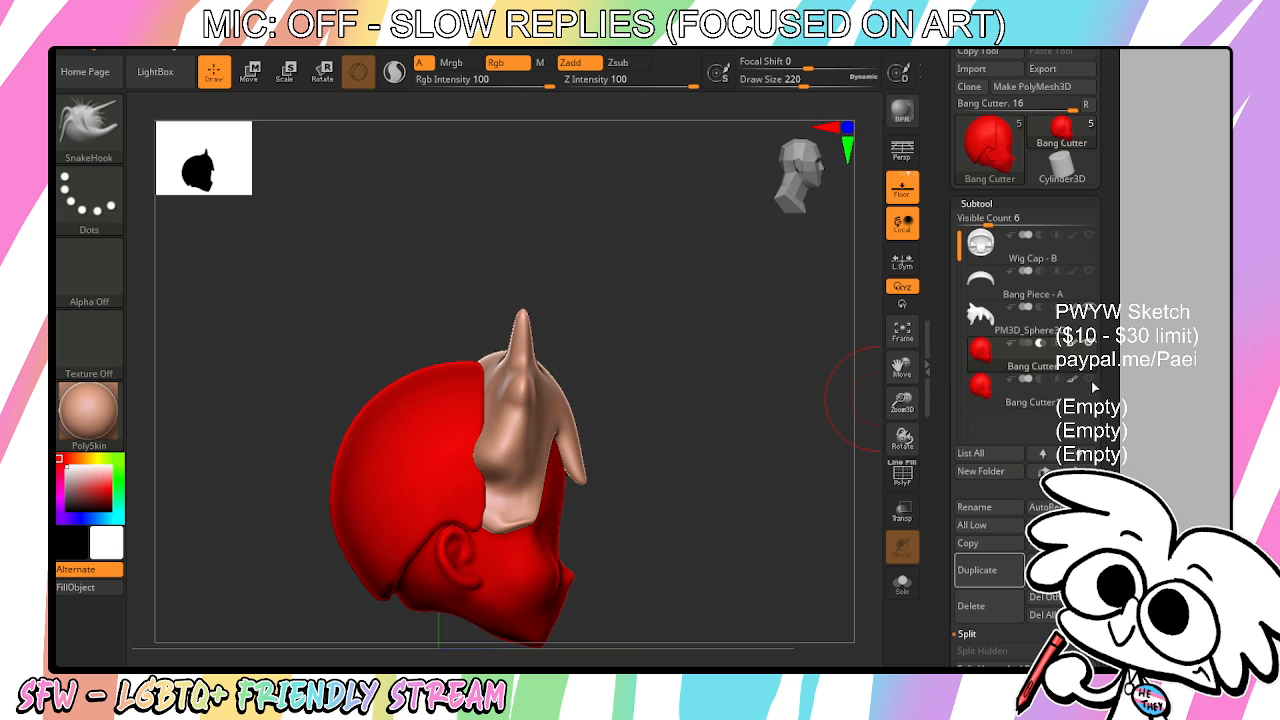
{"action": "mouse_move", "coordinate": [1040, 345]}
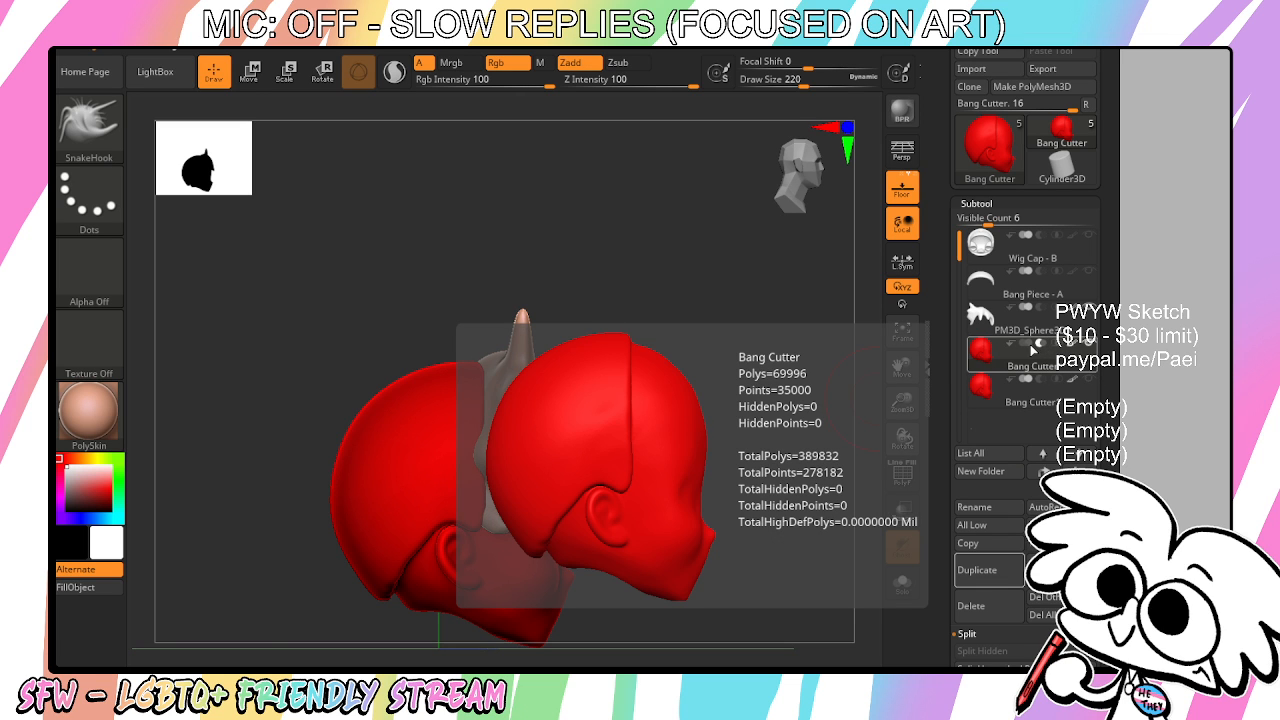
Remesh the subtractive Bang Cutter with DynaMesh at resolution 384
{"action": "scroll", "coordinate": [998, 488], "scroll_direction": "down", "scroll_amount": 5}
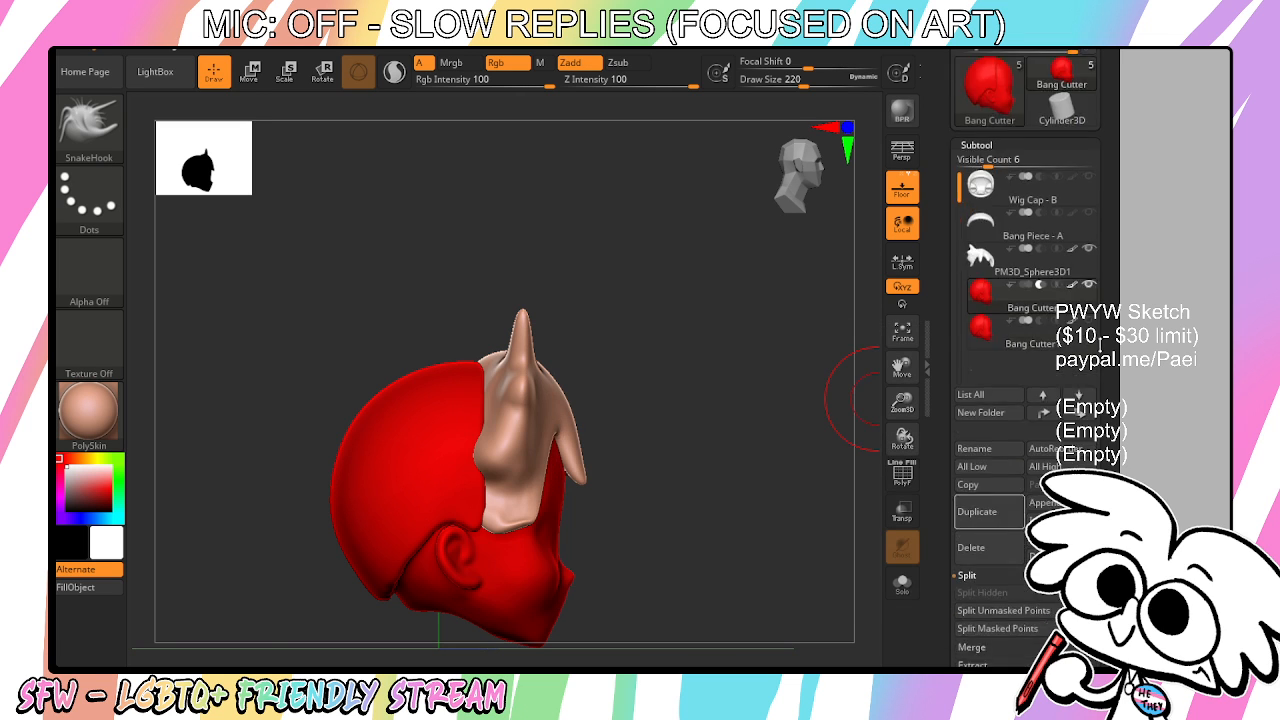
{"action": "left_click", "coordinate": [1004, 512]}
{"action": "left_click", "coordinate": [1003, 535]}
{"action": "type", "text": "384"}
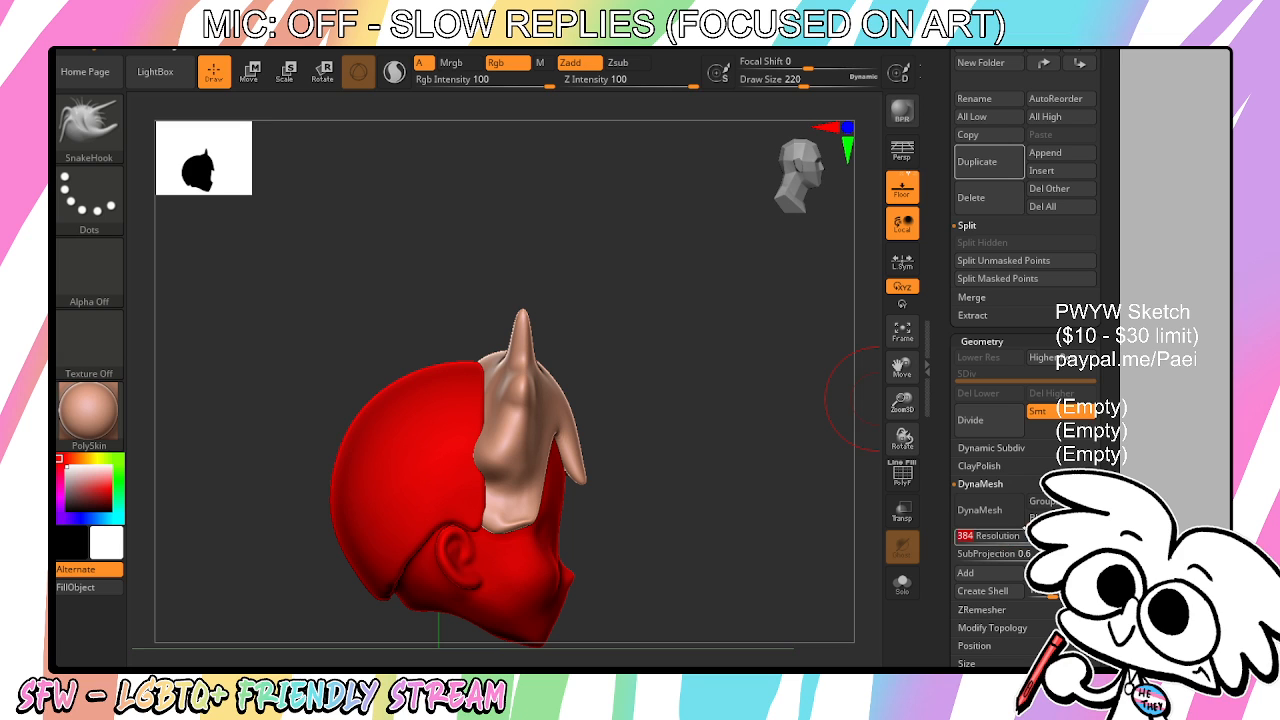
{"action": "left_click", "coordinate": [987, 523]}
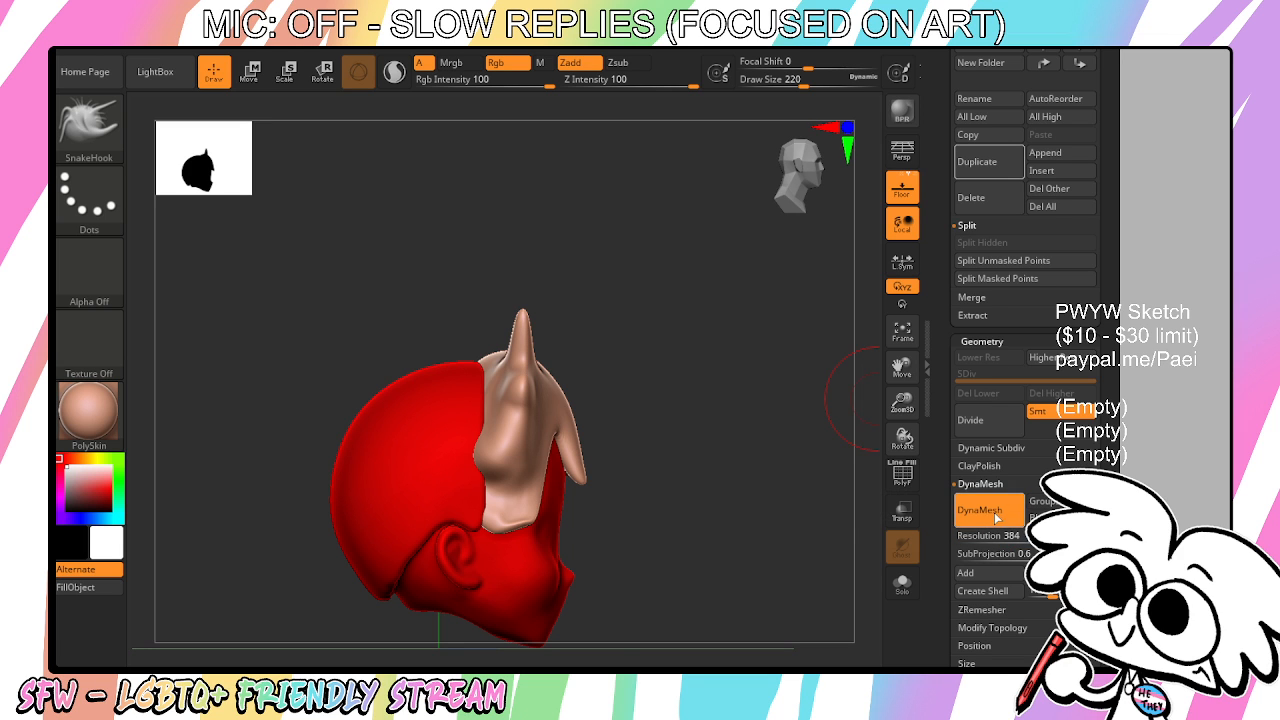
{"action": "scroll", "coordinate": [987, 527], "scroll_direction": "up", "scroll_amount": 3}
{"action": "scroll", "coordinate": [1025, 400], "scroll_direction": "down", "scroll_amount": 2}
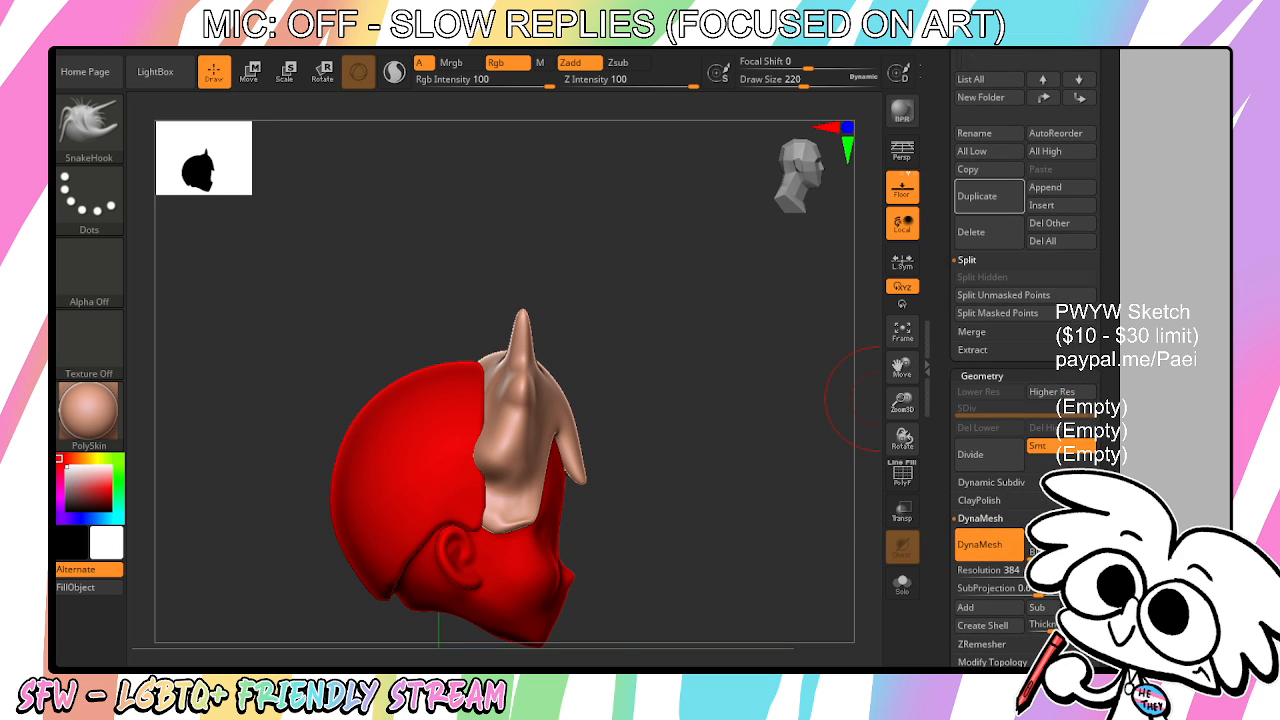
Isolate the PM3D_Sphere3D1 hair mesh and duplicate it
{"action": "scroll", "coordinate": [1030, 423], "scroll_direction": "up", "scroll_amount": 5}
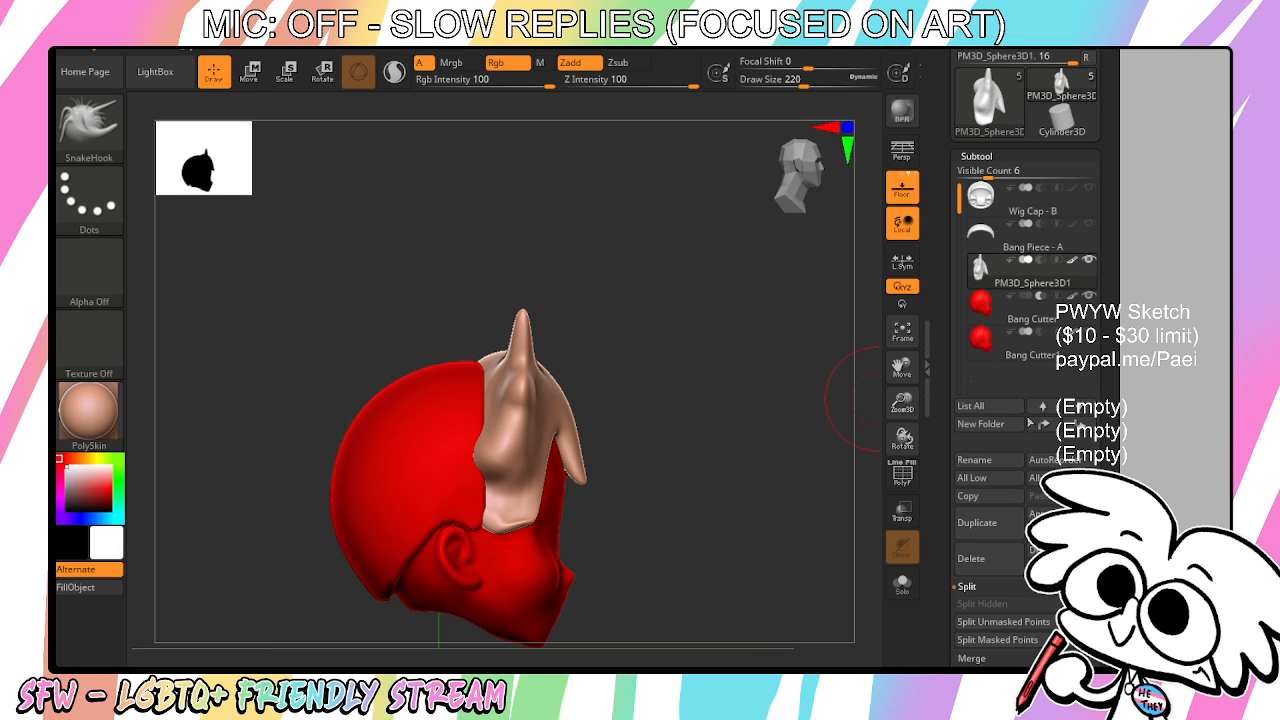
{"action": "scroll", "coordinate": [990, 525], "scroll_direction": "down", "scroll_amount": 5}
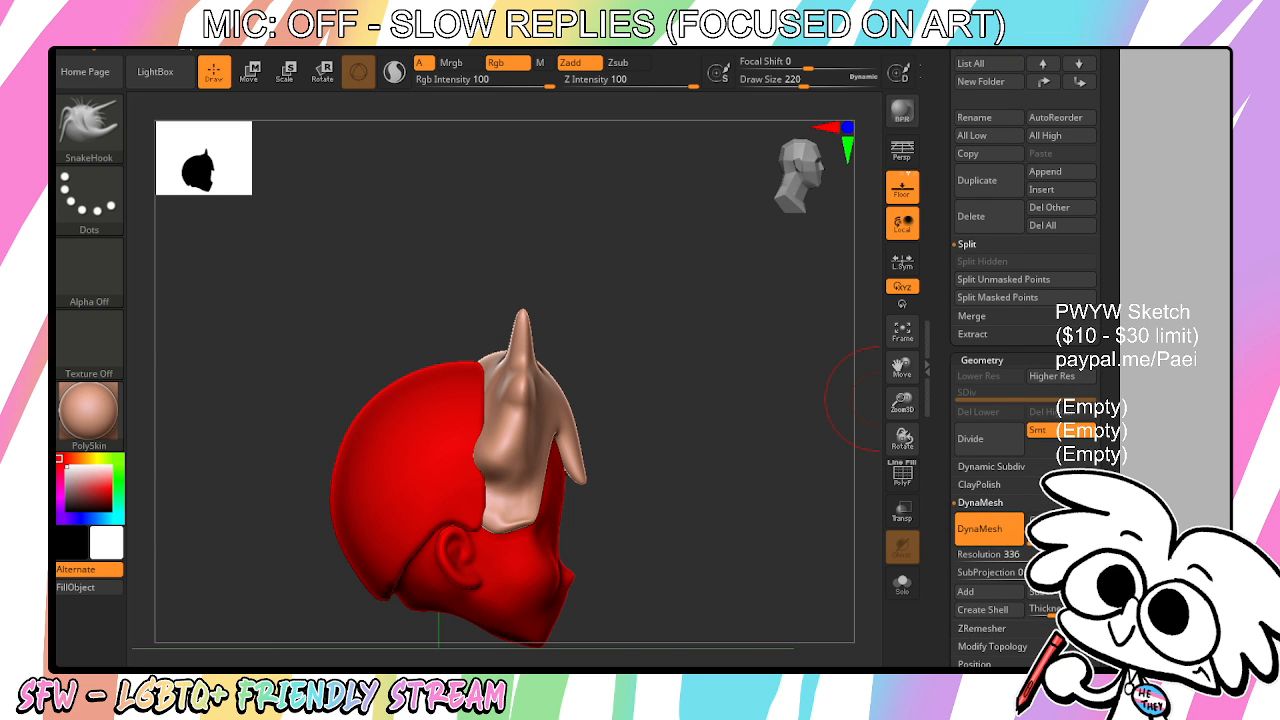
{"action": "scroll", "coordinate": [1000, 400], "scroll_direction": "up", "scroll_amount": 5}
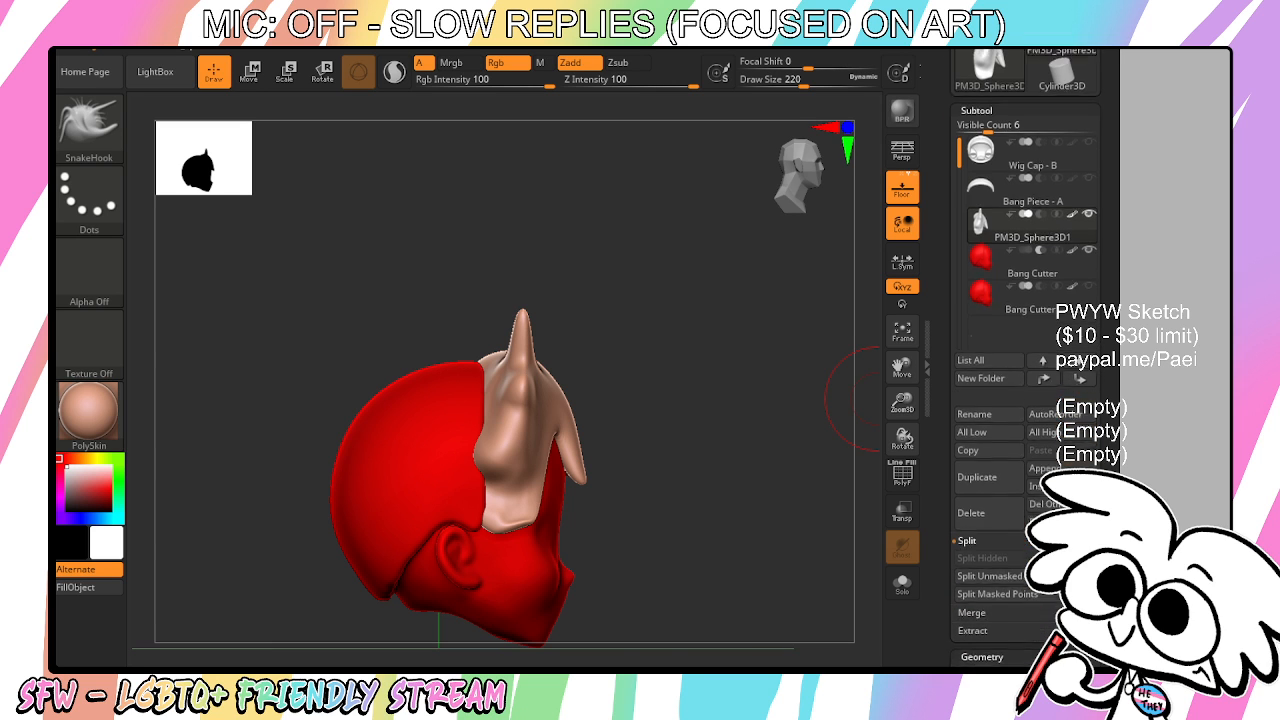
{"action": "left_click", "coordinate": [909, 594]}
{"action": "left_click_drag", "start_coordinate": [826, 578], "coordinate": [737, 577]}
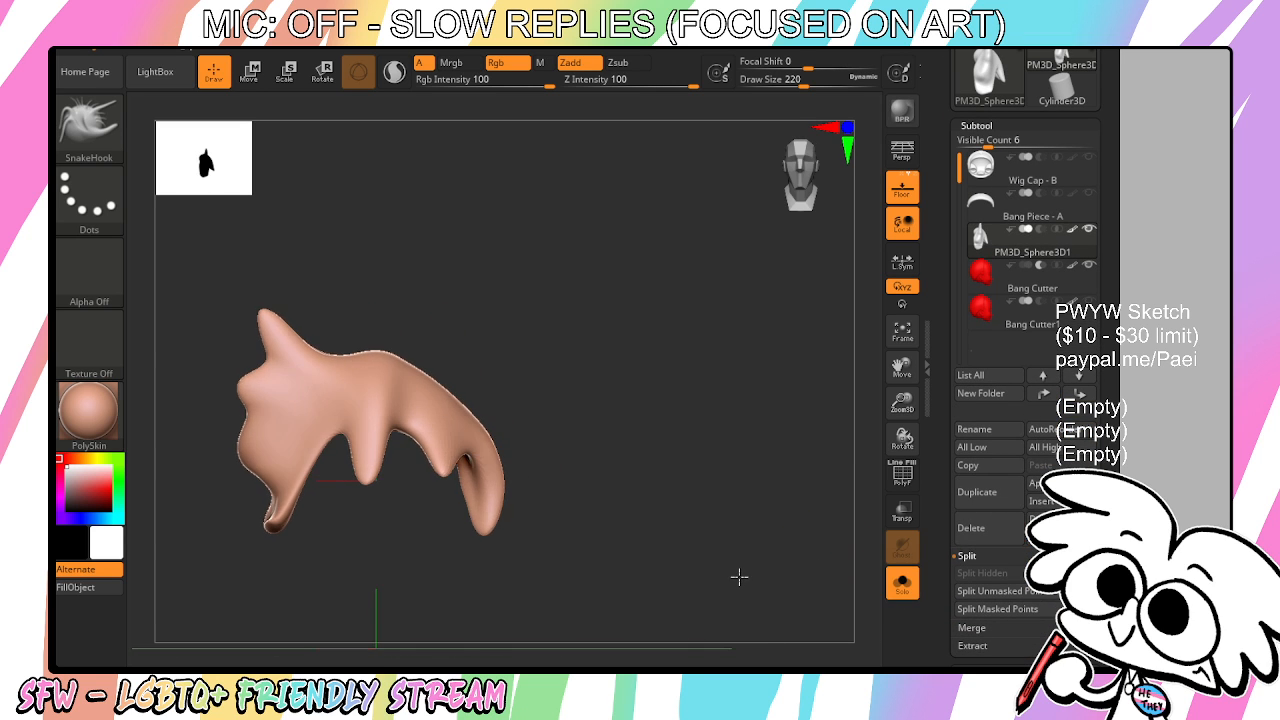
{"action": "left_click", "coordinate": [997, 496]}
Merge the duplicated hair down with the subtractive Bang Cutter and accept that this cannot be undone
{"action": "left_click_drag", "start_coordinate": [812, 466], "coordinate": [842, 480]}
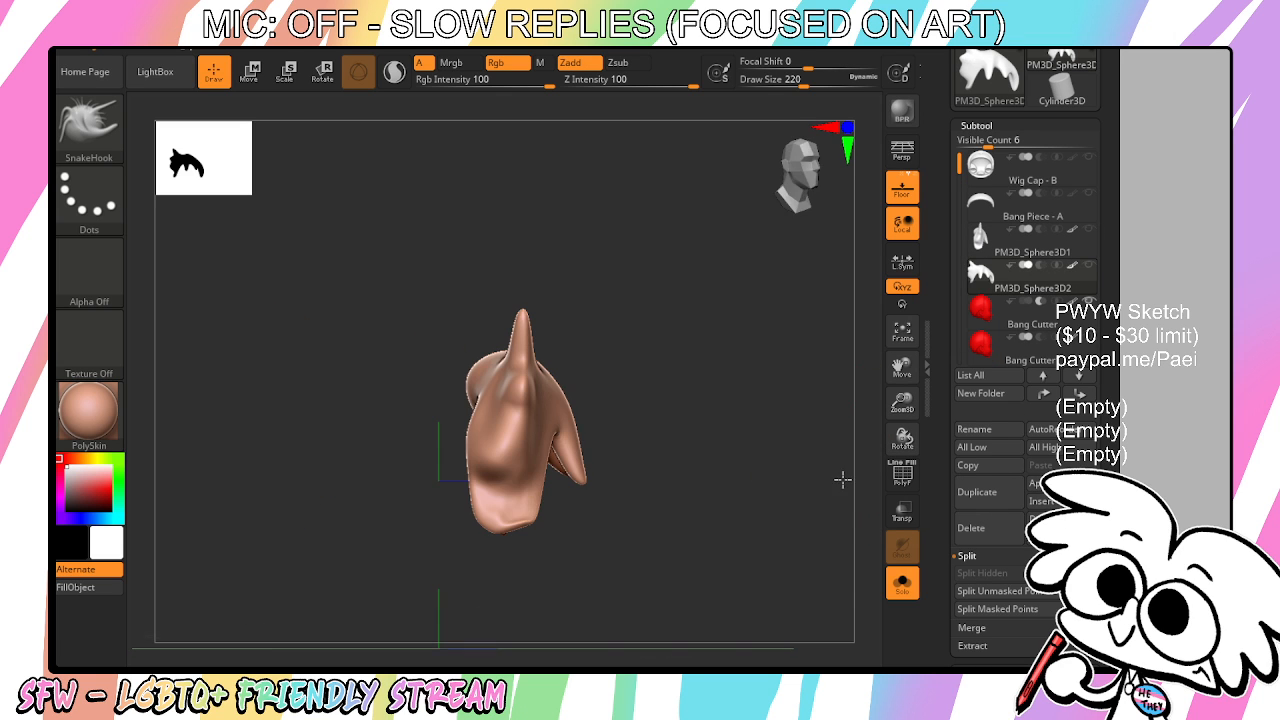
{"action": "left_click_drag", "start_coordinate": [904, 368], "coordinate": [972, 349]}
{"action": "left_click_drag", "start_coordinate": [809, 483], "coordinate": [749, 474], "text": "shift"}
{"action": "left_click_drag", "start_coordinate": [900, 367], "coordinate": [996, 357]}
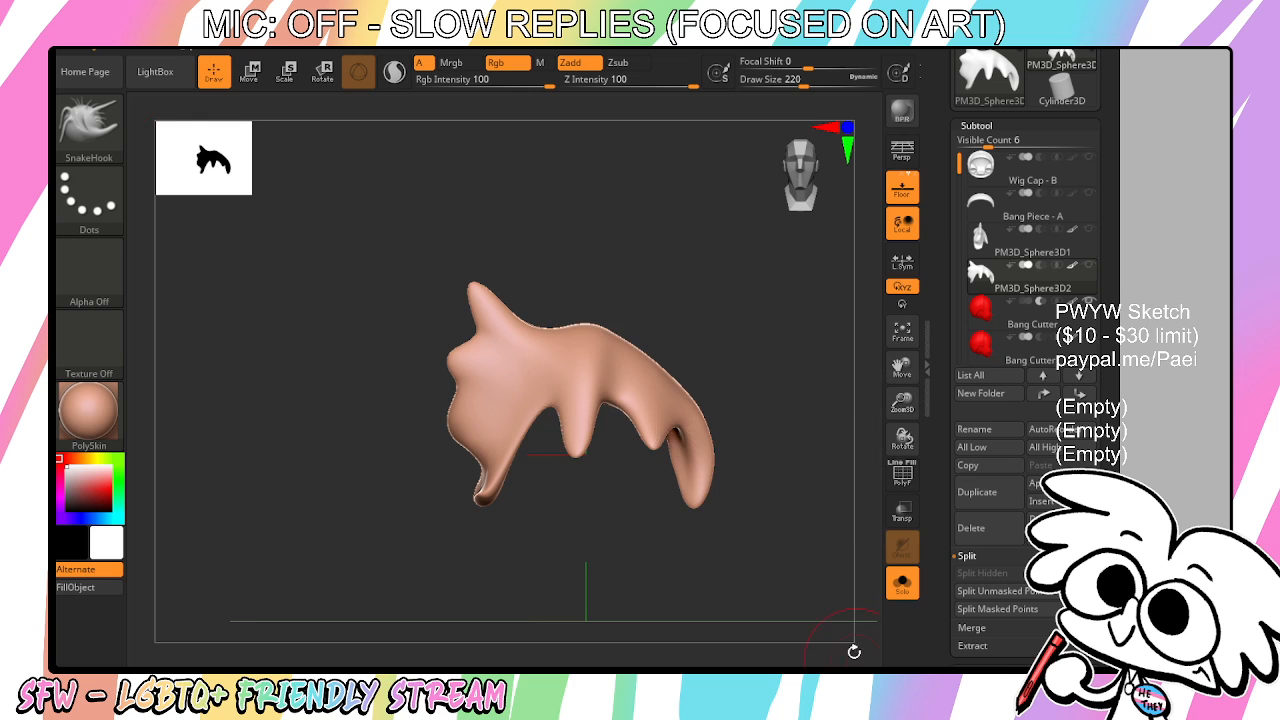
{"action": "left_click_drag", "start_coordinate": [902, 369], "coordinate": [899, 364]}
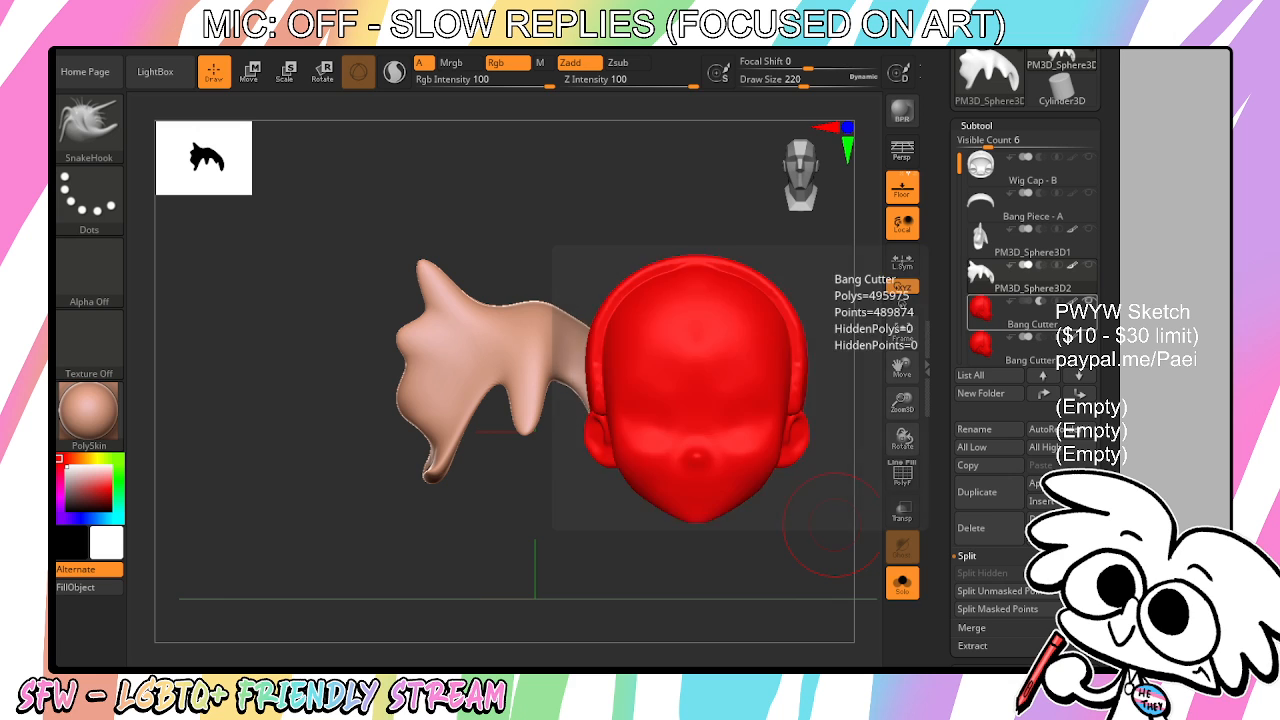
{"action": "scroll", "coordinate": [1005, 358], "scroll_direction": "down", "scroll_amount": 2}
{"action": "left_click_drag", "start_coordinate": [996, 551], "coordinate": [996, 527]}
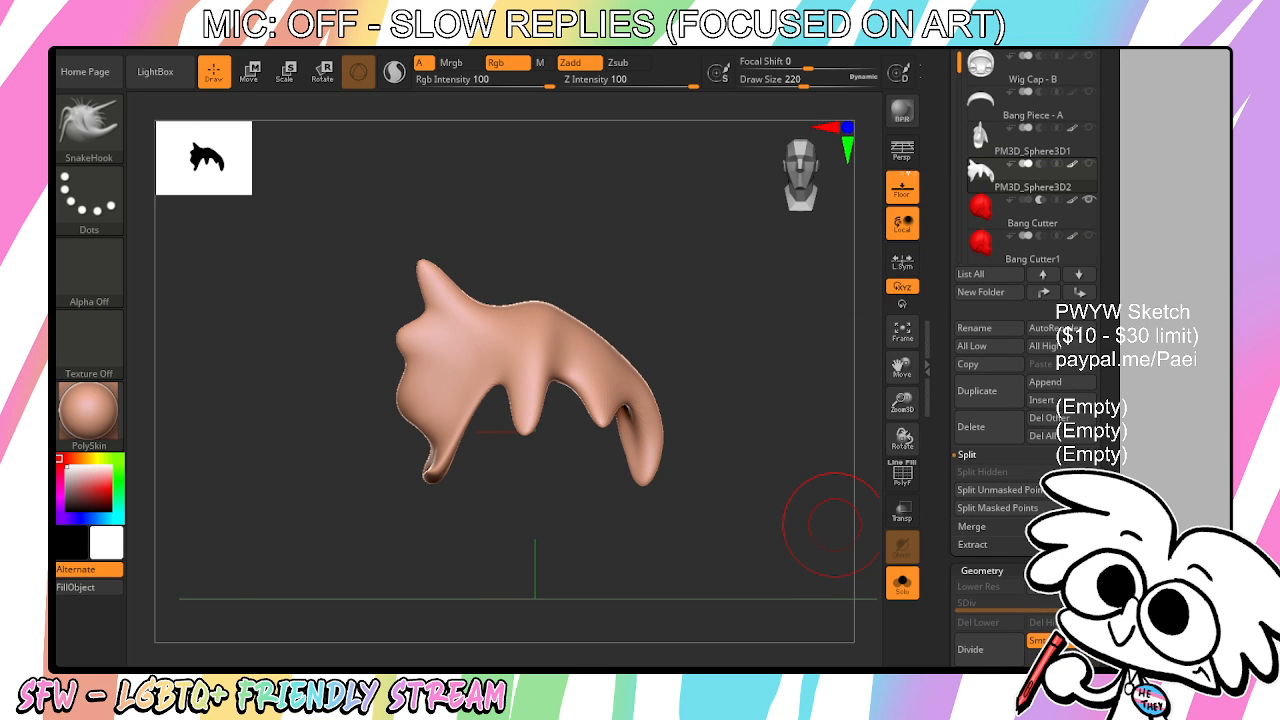
{"action": "left_click", "coordinate": [996, 527]}
{"action": "left_click", "coordinate": [1004, 497]}
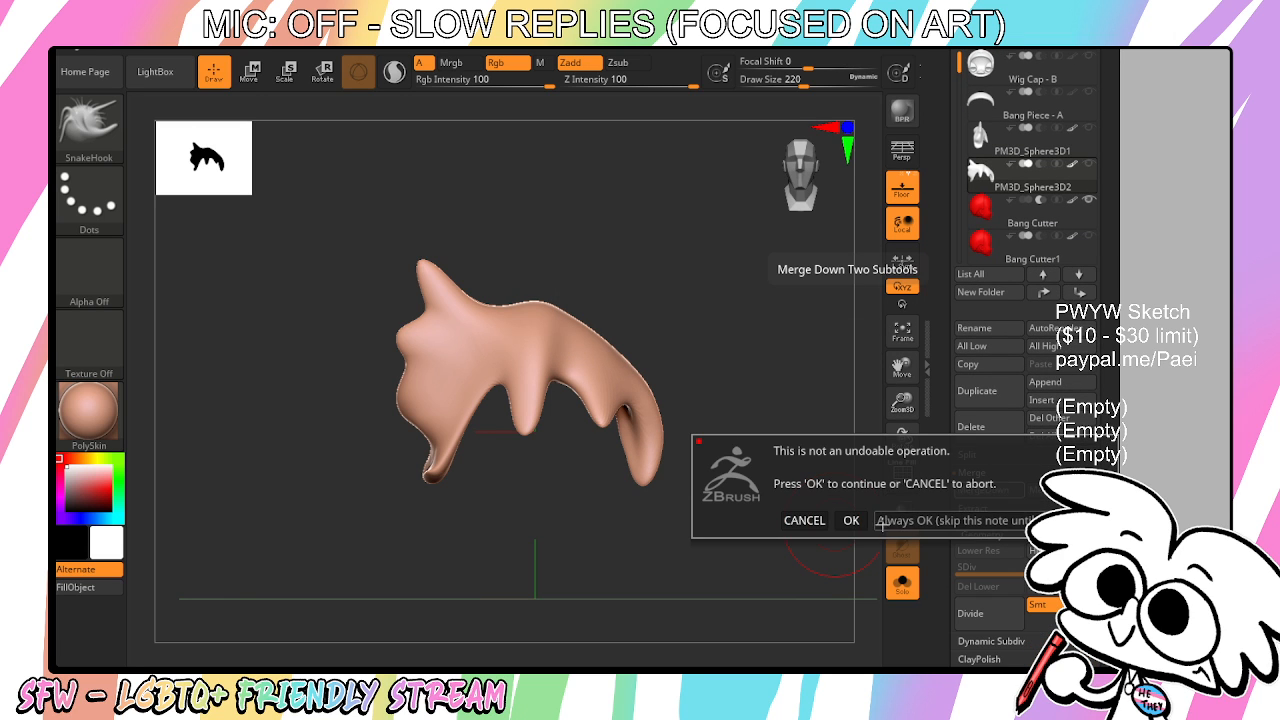
{"action": "left_click", "coordinate": [850, 519]}
Remesh the merged subtool with DynaMesh at resolution 336 to carve the head shape out of the hair
{"action": "left_click_drag", "start_coordinate": [770, 501], "coordinate": [823, 509], "text": "shift"}
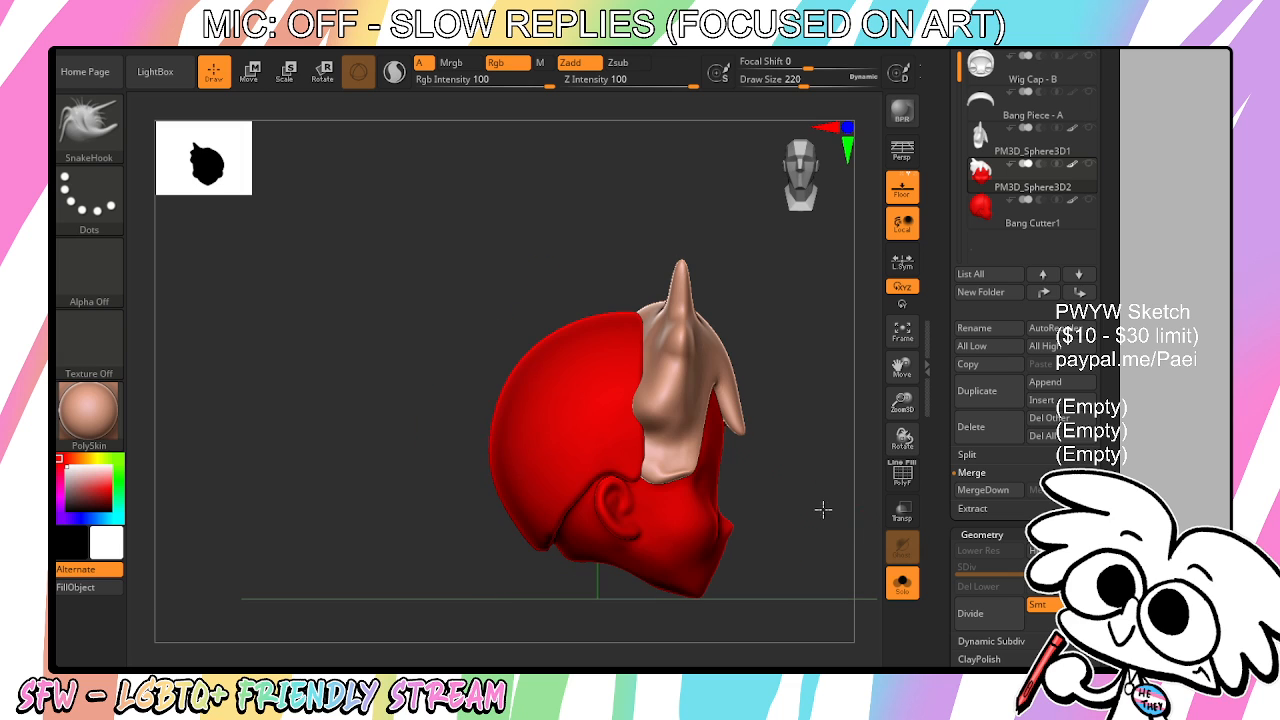
{"action": "left_click_drag", "start_coordinate": [1000, 455], "coordinate": [1000, 304]}
{"action": "left_click", "coordinate": [992, 555]}
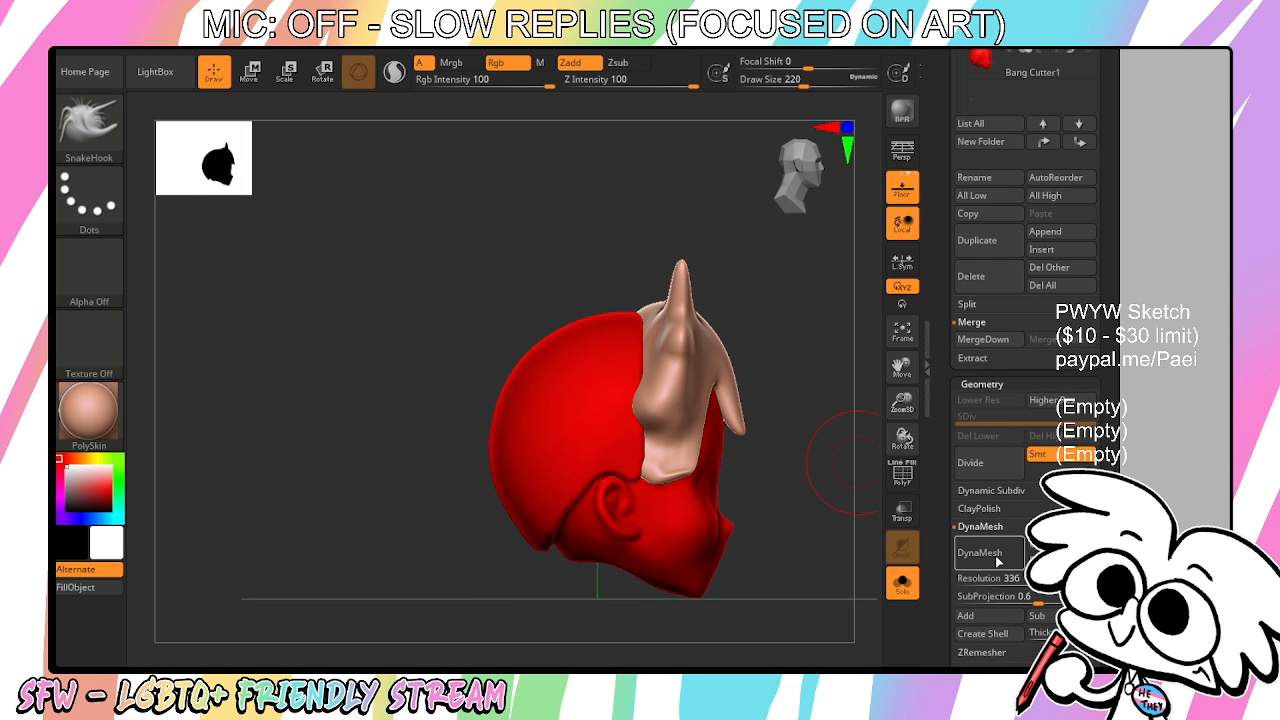
{"action": "left_click", "coordinate": [996, 560]}
{"action": "left_click_drag", "start_coordinate": [775, 562], "coordinate": [854, 506]}
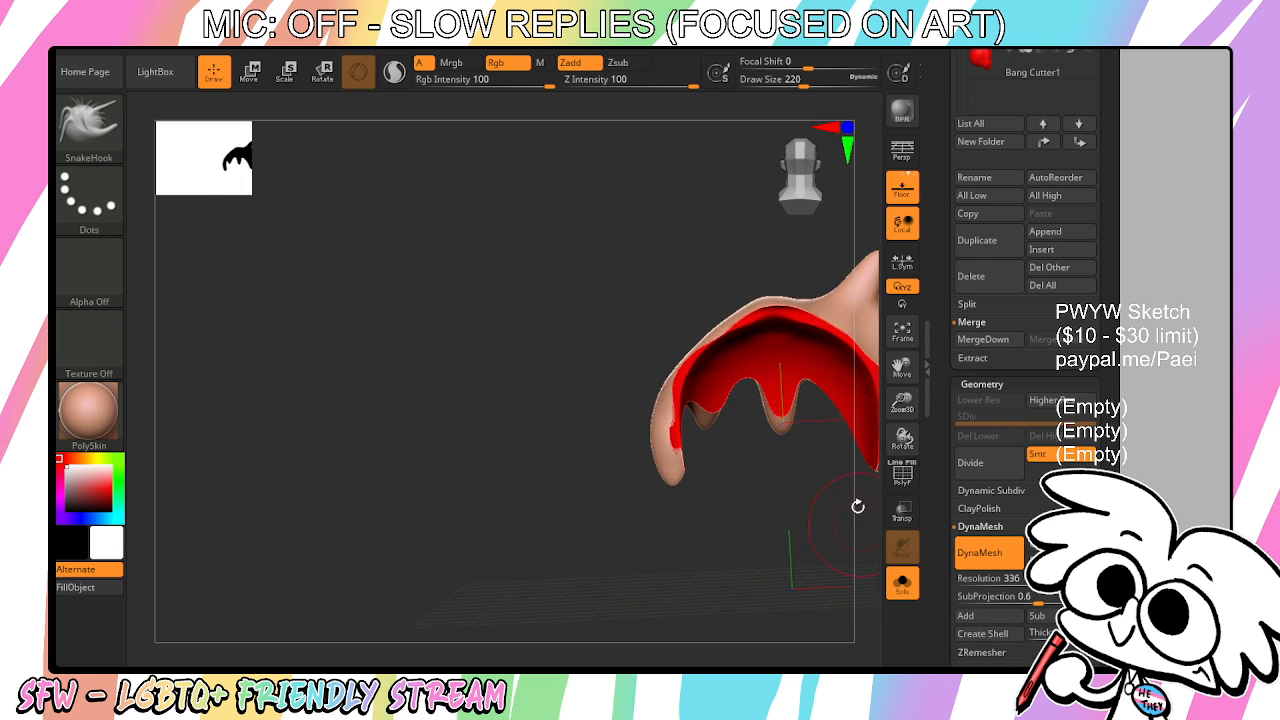
{"action": "left_click_drag", "start_coordinate": [863, 374], "coordinate": [849, 440], "text": "alt"}
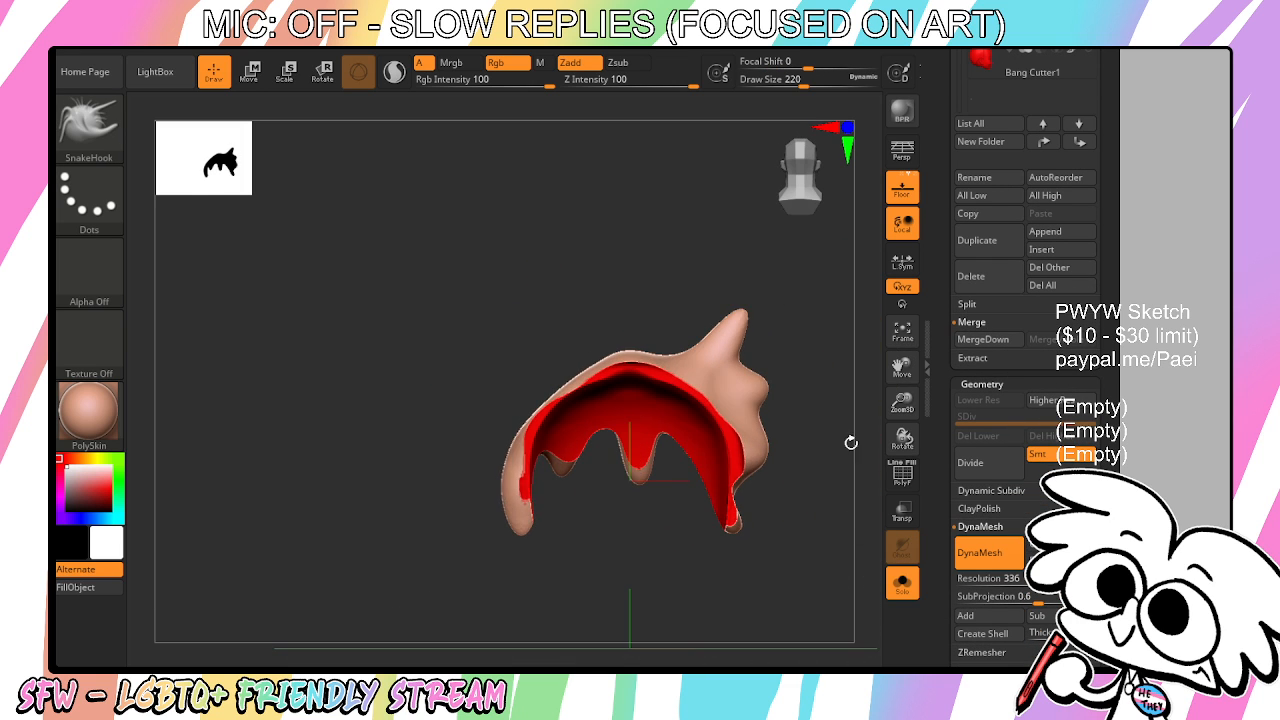
Fill the whole carved hair mesh with white to replace the red on its inner surface
{"action": "left_click", "coordinate": [105, 592]}
{"action": "mouse_move", "coordinate": [792, 511]}
{"action": "left_mouse_down"}
{"action": "mouse_move", "coordinate": [788, 430]}
{"action": "mouse_move", "coordinate": [776, 454]}
{"action": "mouse_move", "coordinate": [800, 440]}
{"action": "left_mouse_up"}
{"action": "left_click_drag", "start_coordinate": [936, 357], "coordinate": [938, 417]}
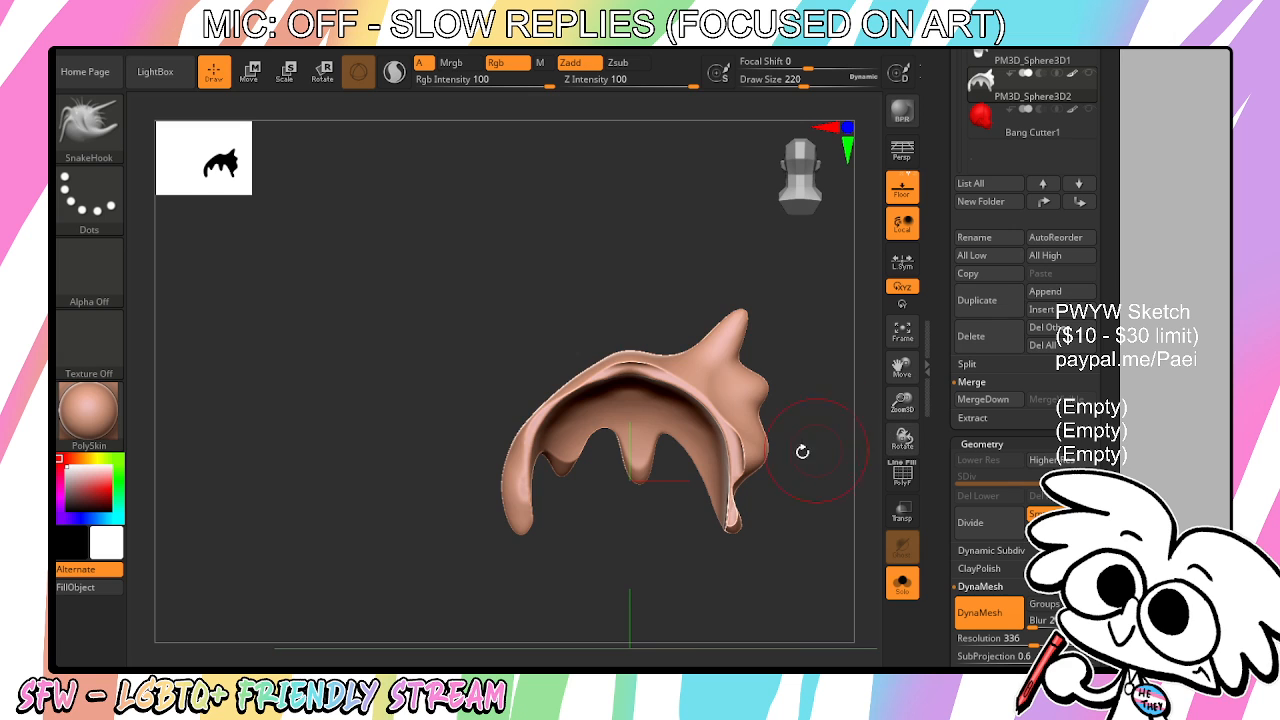
{"action": "left_click_drag", "start_coordinate": [800, 451], "coordinate": [796, 424], "text": "shift"}
Duplicate Bang Cutter1, import the Mer Fantasia V6 head into the copy, and show it together with the carved hair
{"action": "scroll", "coordinate": [1103, 448], "scroll_direction": "up", "scroll_amount": 5}
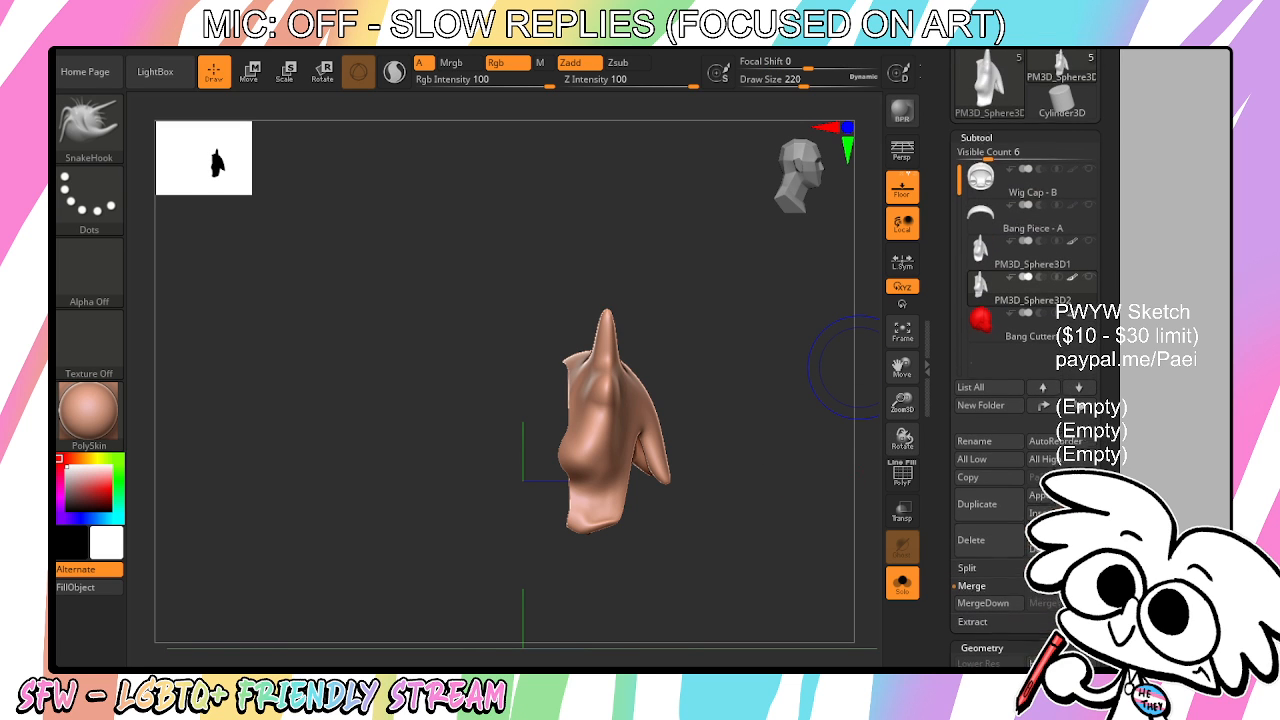
{"action": "left_click", "coordinate": [1004, 323]}
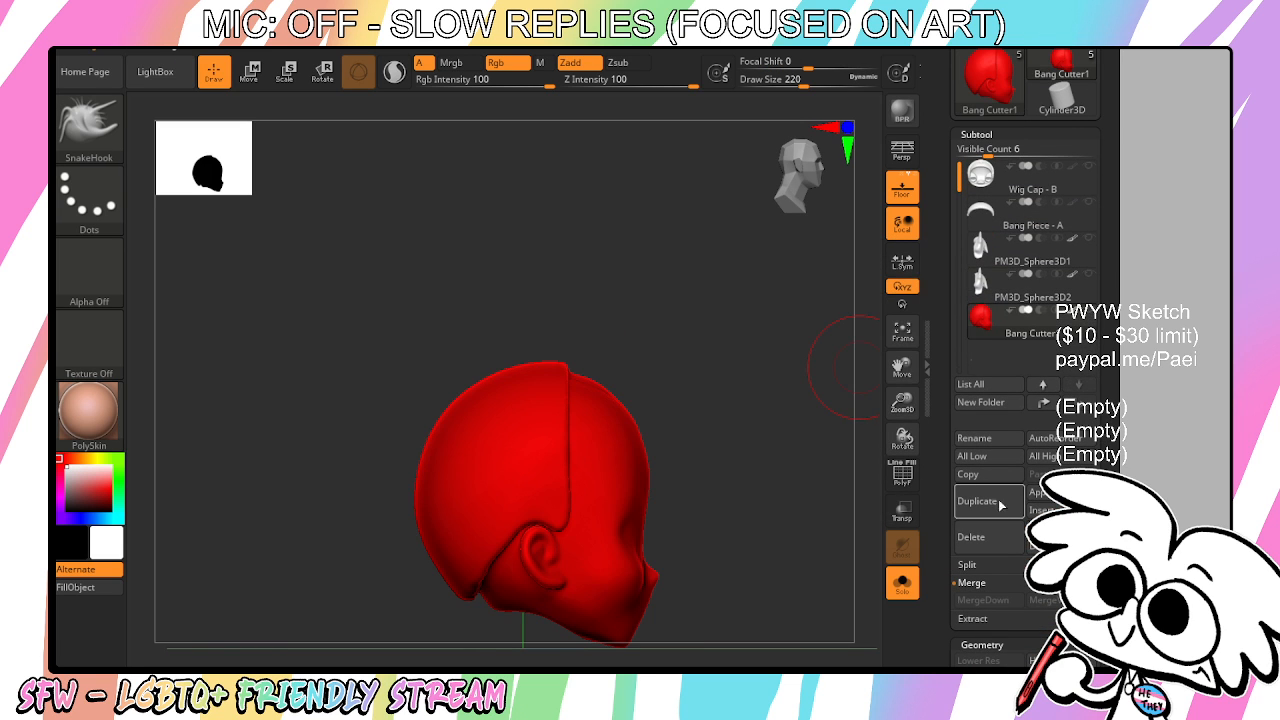
{"action": "left_click", "coordinate": [1000, 506]}
{"action": "left_click", "coordinate": [652, 50]}
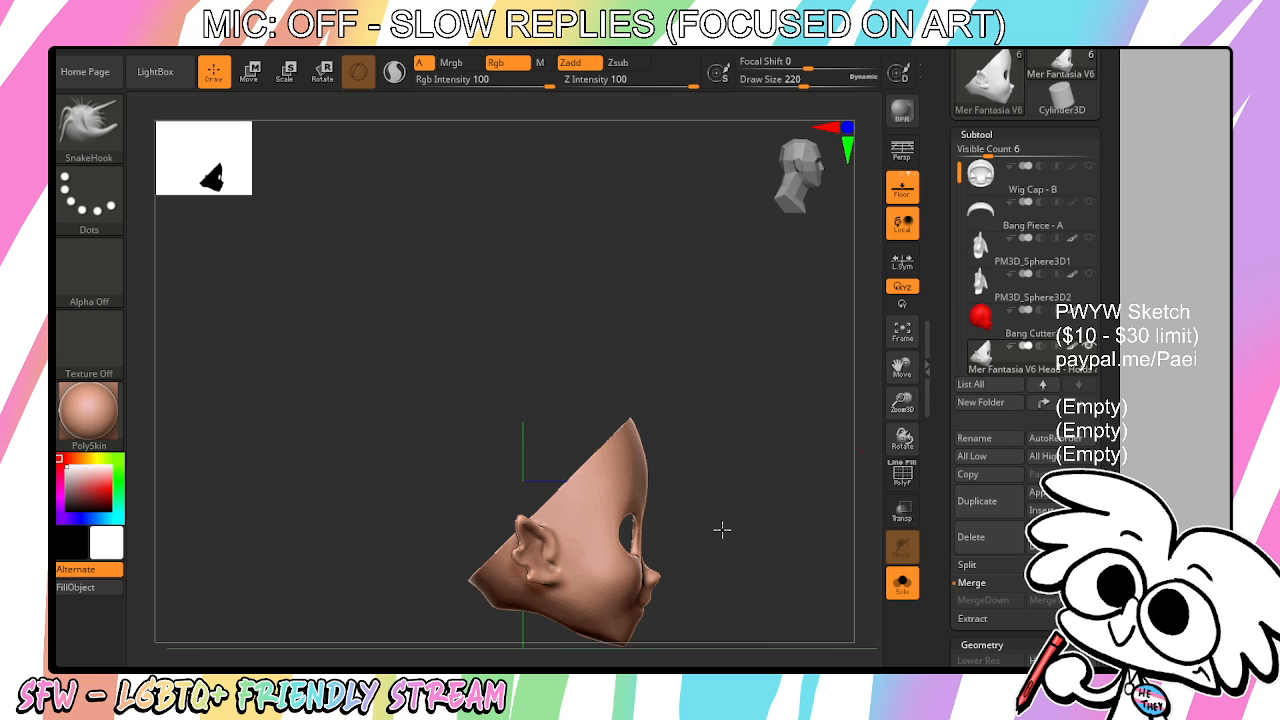
{"action": "left_click", "coordinate": [902, 583]}
{"action": "left_click", "coordinate": [1026, 309]}
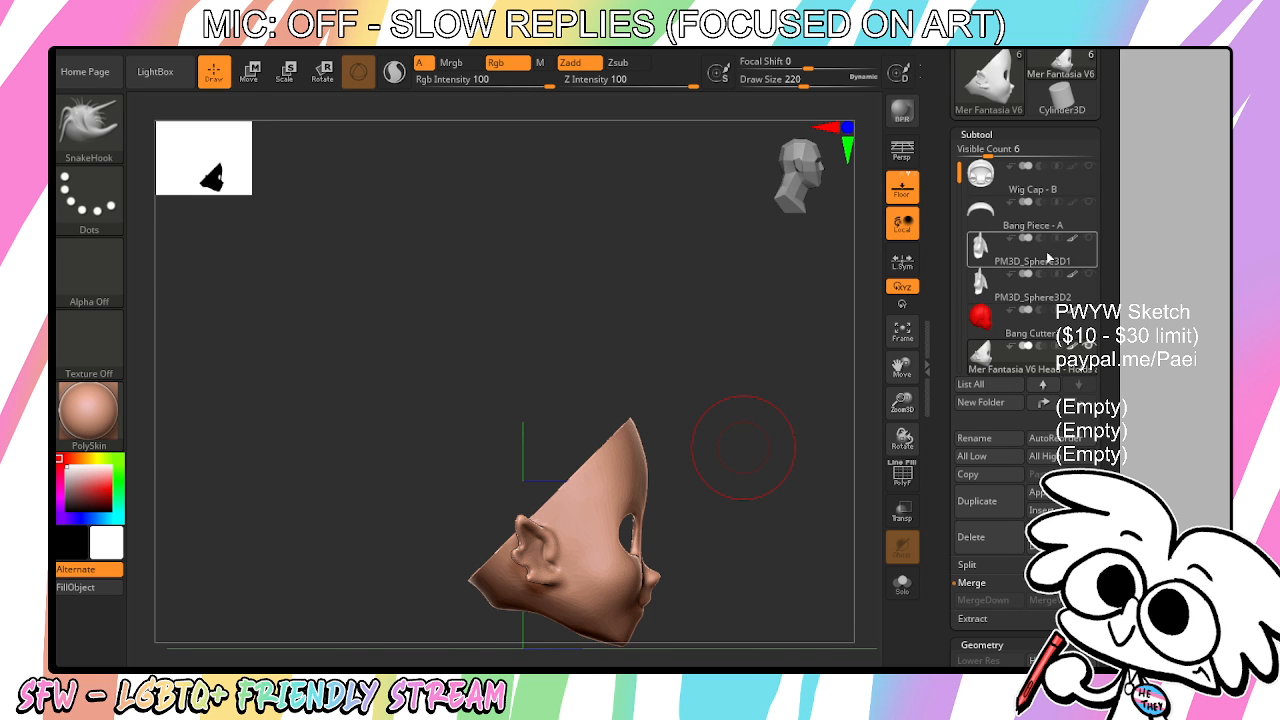
Examine how the carved hair fits the Mer Fantasia V6 head up close, from the front and from the side
{"action": "left_click_drag", "start_coordinate": [875, 460], "coordinate": [820, 406]}
{"action": "left_click_drag", "start_coordinate": [902, 408], "coordinate": [880, 625]}
{"action": "left_click_drag", "start_coordinate": [902, 367], "coordinate": [1220, 130]}
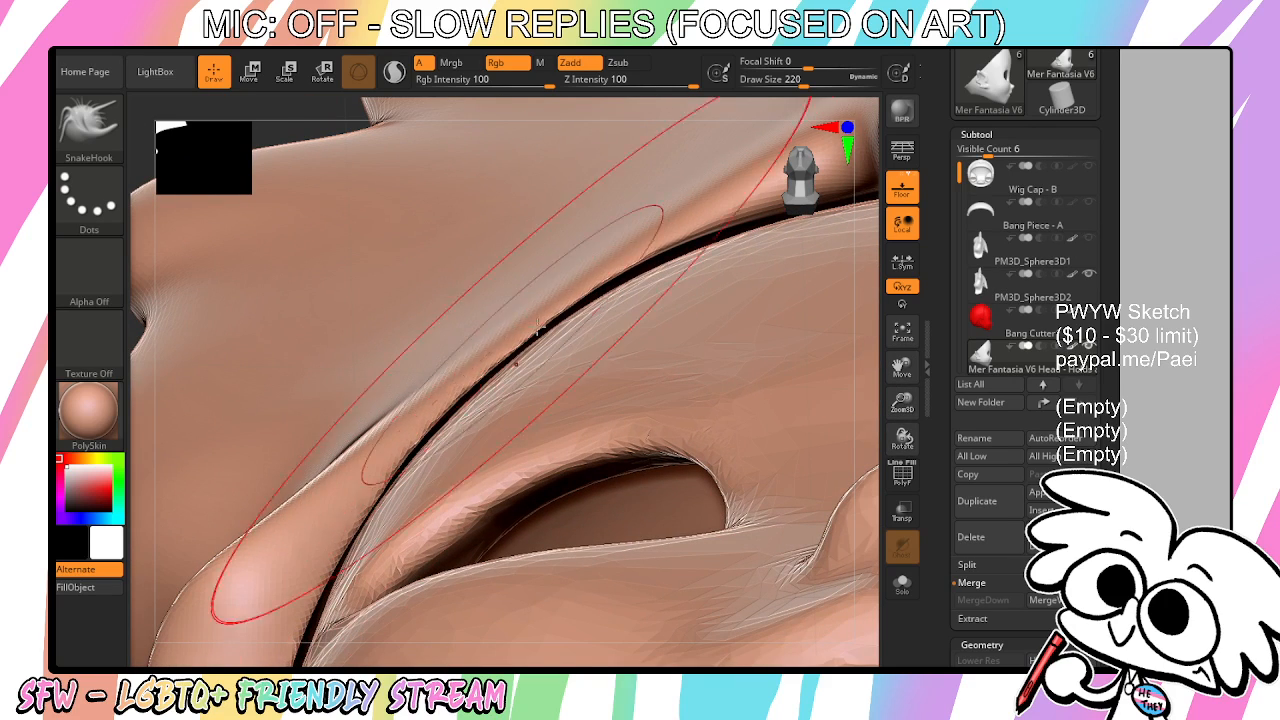
{"action": "left_click_drag", "start_coordinate": [908, 408], "coordinate": [882, 212]}
{"action": "left_click_drag", "start_coordinate": [902, 366], "coordinate": [570, 382]}
{"action": "left_click_drag", "start_coordinate": [794, 322], "coordinate": [882, 405]}
{"action": "key", "text": "f"}
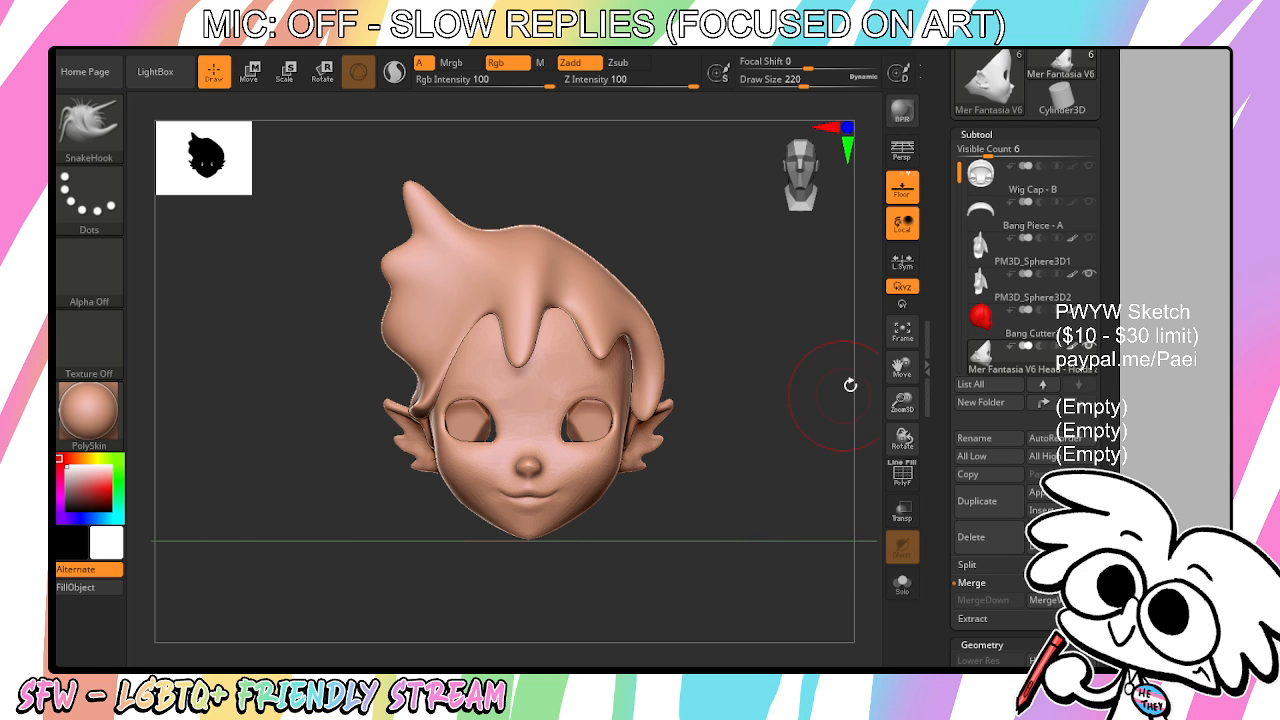
{"action": "left_click_drag", "start_coordinate": [903, 402], "coordinate": [874, 464]}
{"action": "left_click_drag", "start_coordinate": [822, 521], "coordinate": [904, 510], "text": "shift"}
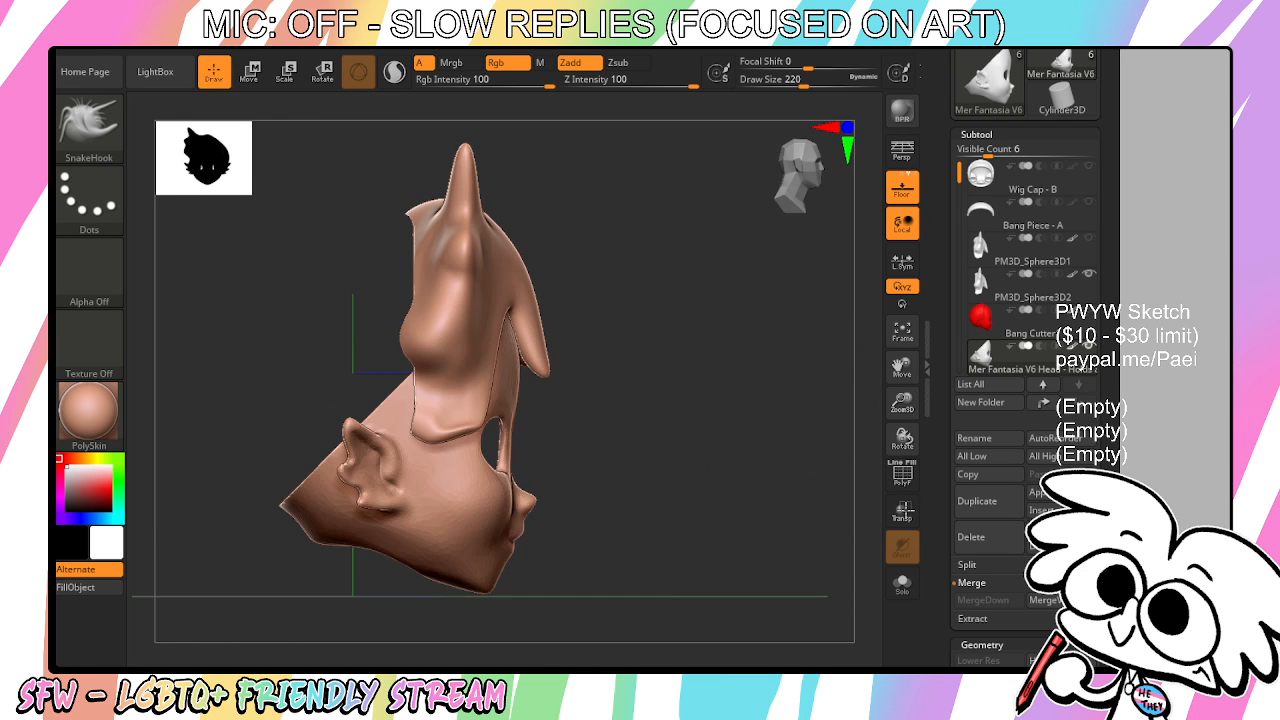
{"action": "left_click_drag", "start_coordinate": [791, 491], "coordinate": [826, 490], "text": "shift"}
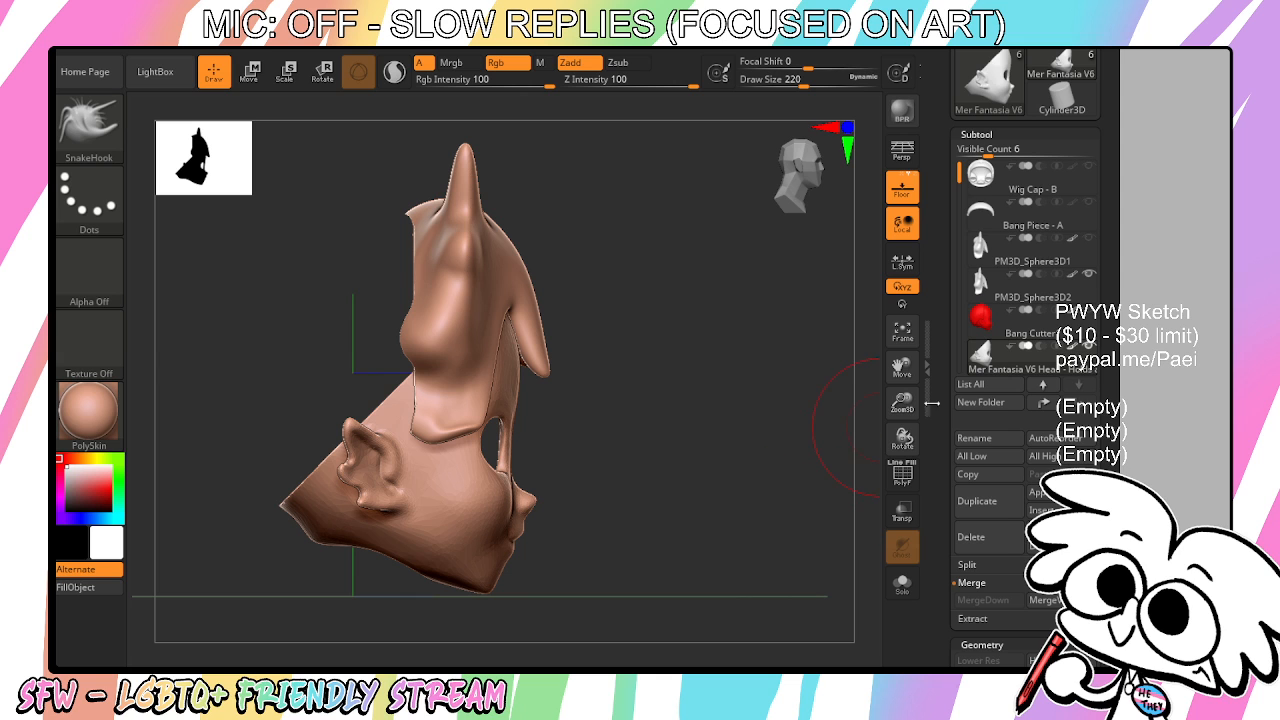
{"action": "left_click", "coordinate": [902, 583]}
{"action": "left_click", "coordinate": [902, 583]}
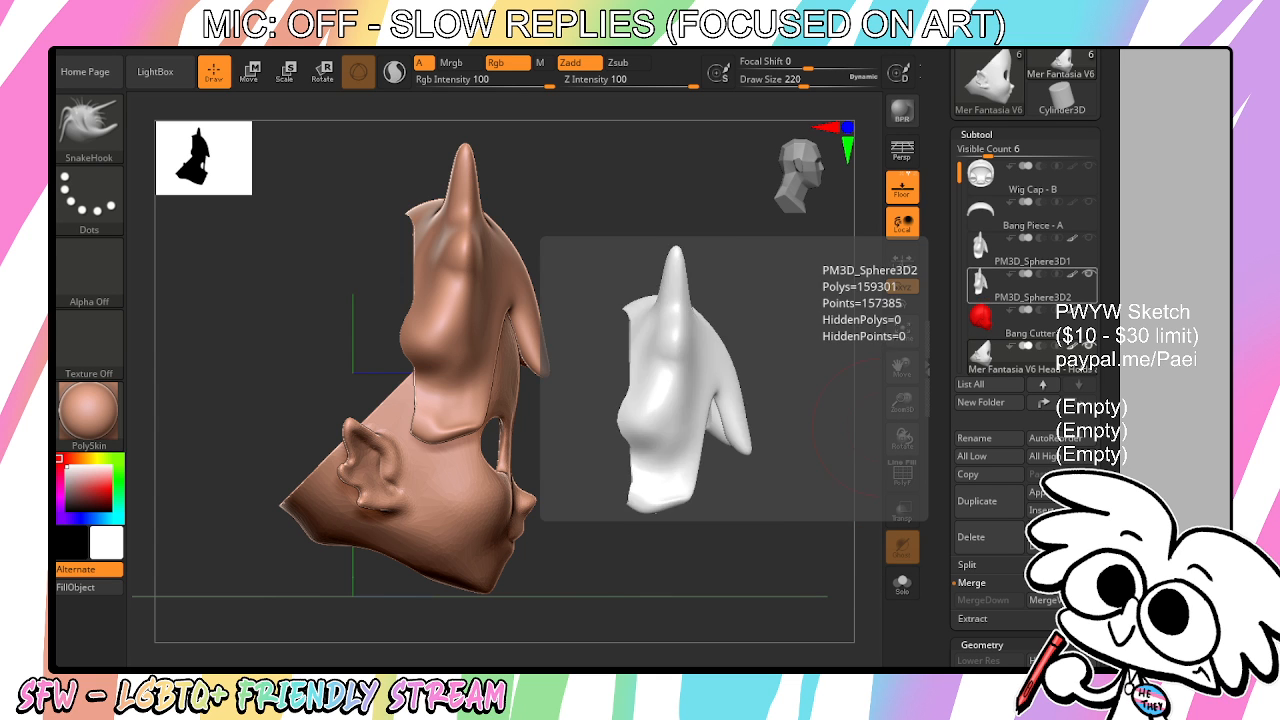
Show Wig Cap - B and mask the back part of the PM3D_Sphere3D2 hair where it overlaps the cap
{"action": "left_click", "coordinate": [1089, 167]}
{"action": "mouse_move", "coordinate": [756, 367]}
{"action": "left_mouse_down"}
{"action": "mouse_move", "coordinate": [759, 532]}
{"action": "mouse_move", "coordinate": [703, 517]}
{"action": "left_mouse_up"}
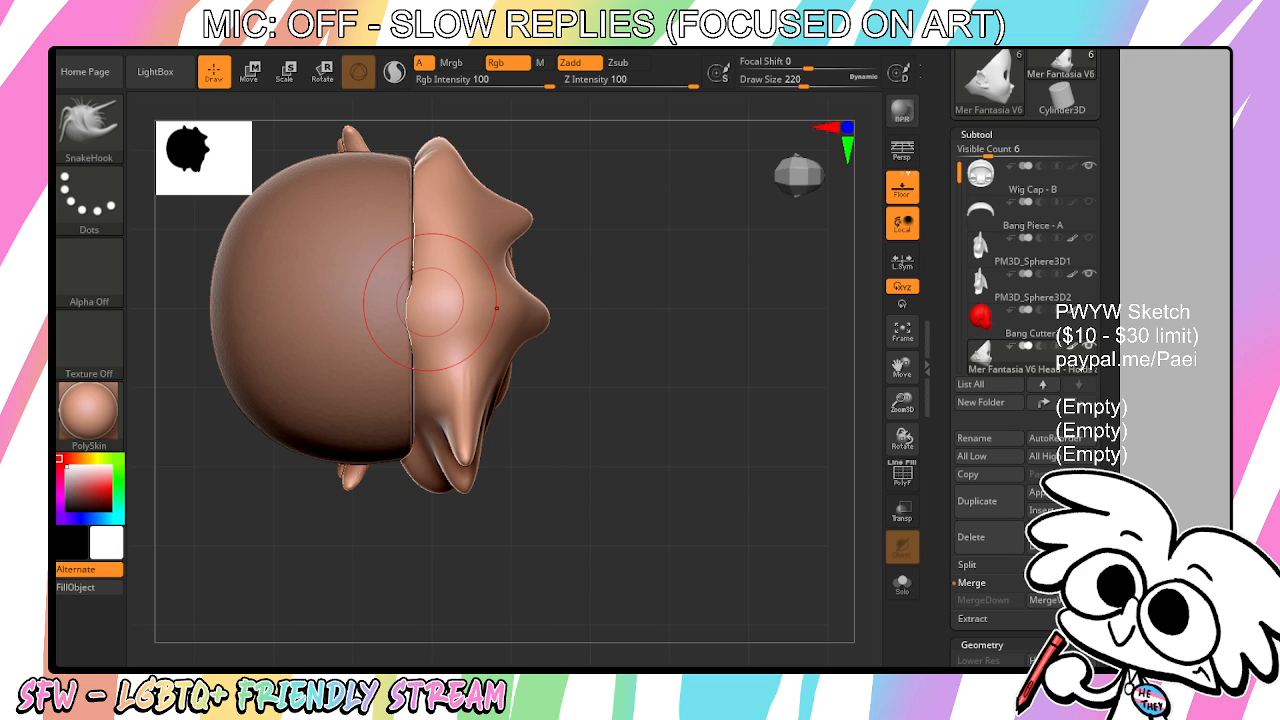
{"action": "left_click", "coordinate": [1055, 337]}
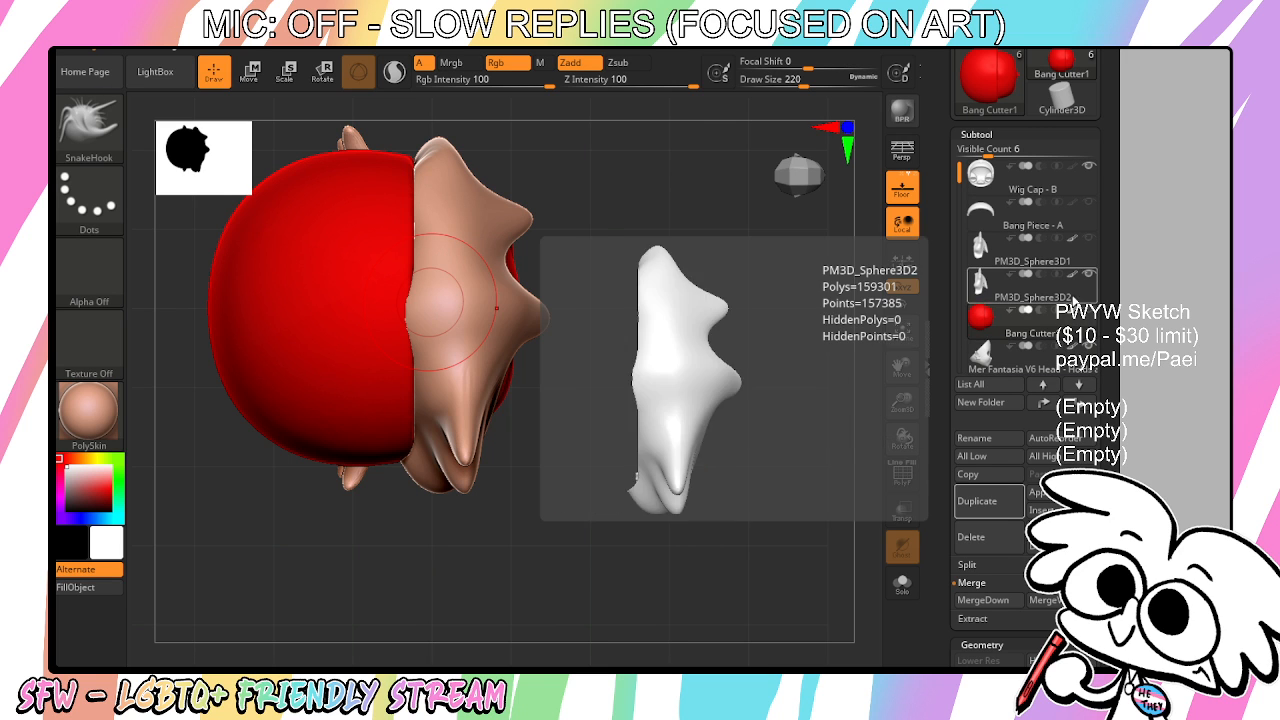
{"action": "left_click", "coordinate": [1030, 281]}
{"action": "key", "text": "ctrl"}
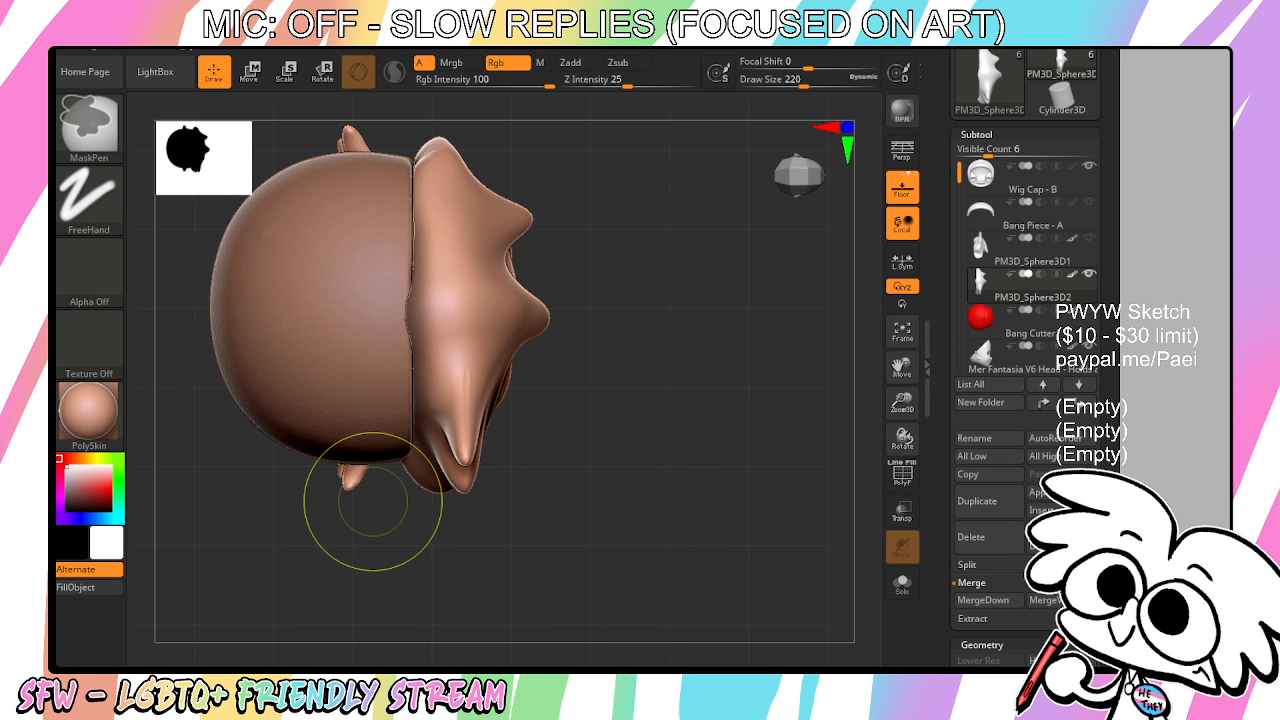
{"action": "mouse_move", "coordinate": [286, 113]}
{"action": "left_mouse_down", "text": "ctrl"}
{"action": "mouse_move", "coordinate": [412, 618]}
{"action": "mouse_move", "coordinate": [465, 458]}
{"action": "left_mouse_up", "text": "ctrl"}
Split the masked points off the hair into a separate subtool and delete that piece
{"action": "left_click_drag", "start_coordinate": [899, 401], "coordinate": [923, 516]}
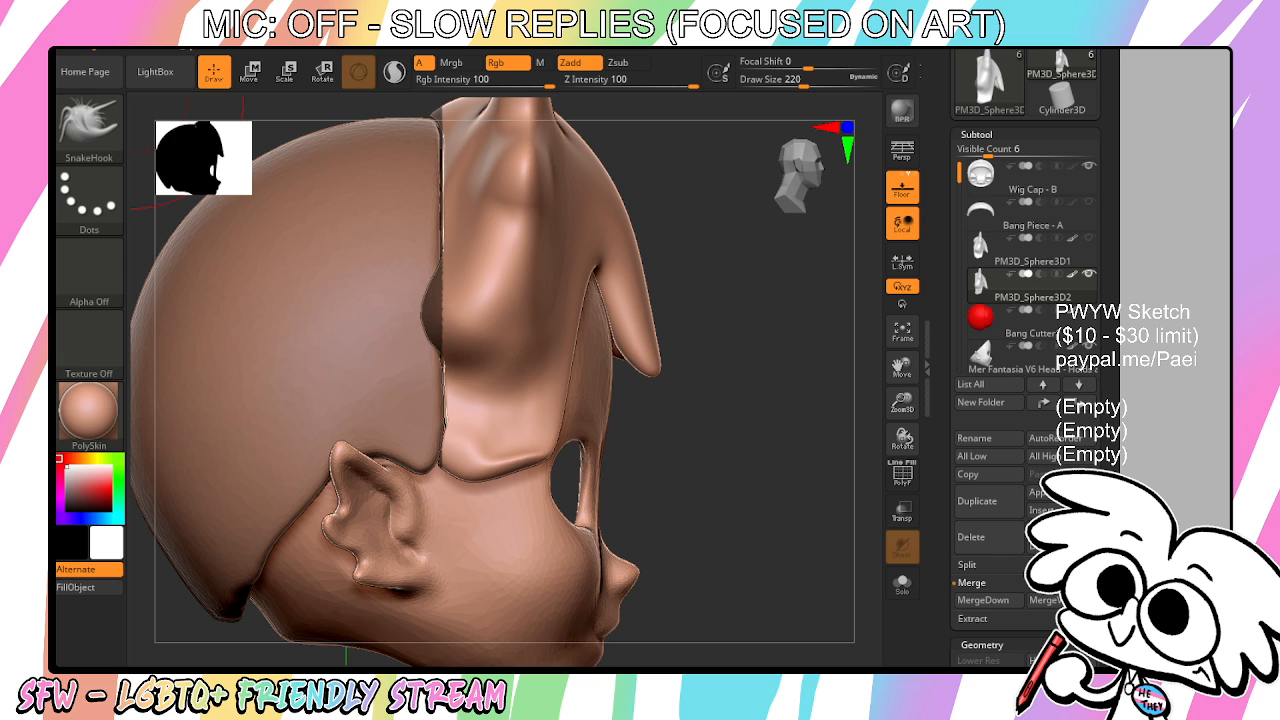
{"action": "scroll", "coordinate": [1025, 300], "scroll_direction": "down", "scroll_amount": 1}
{"action": "left_click", "coordinate": [967, 533]}
{"action": "left_click", "coordinate": [990, 586]}
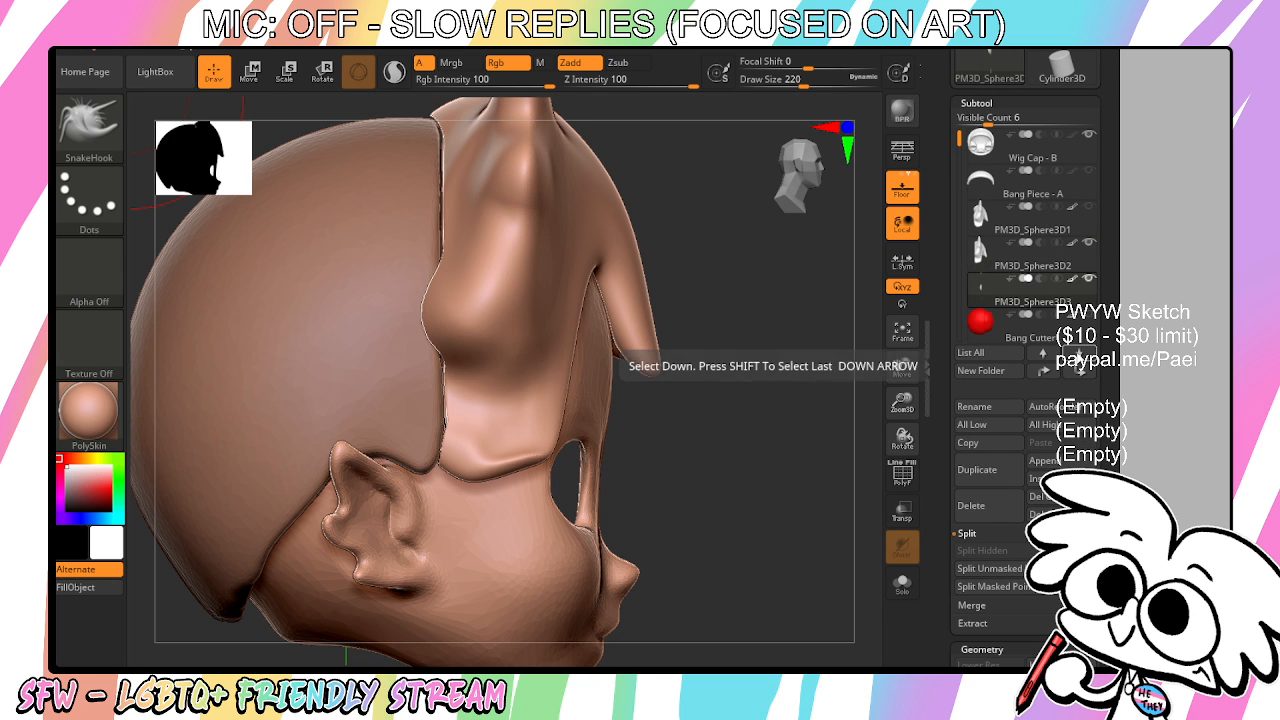
{"action": "left_click", "coordinate": [971, 505]}
{"action": "left_click", "coordinate": [849, 537]}
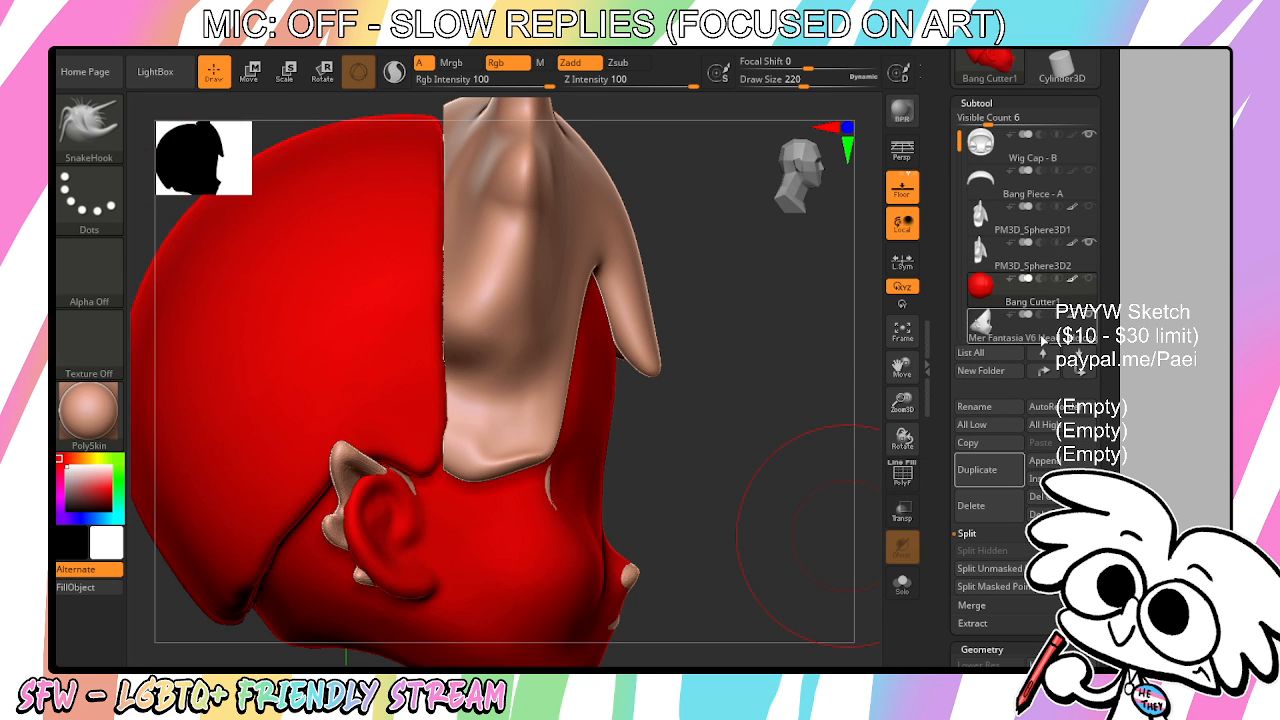
Clear the mask on PM3D_Sphere3D2 and isolate the trimmed hair to check its hollow inner side
{"action": "left_click", "coordinate": [1044, 352]}
{"action": "mouse_move", "coordinate": [758, 448]}
{"action": "left_mouse_down", "text": "ctrl"}
{"action": "mouse_move", "coordinate": [835, 484]}
{"action": "mouse_move", "coordinate": [842, 460]}
{"action": "left_mouse_up", "text": "ctrl"}
{"action": "left_click", "coordinate": [905, 590]}
{"action": "left_click_drag", "start_coordinate": [852, 613], "coordinate": [862, 560], "text": "shift"}
{"action": "left_click_drag", "start_coordinate": [902, 368], "coordinate": [747, 434]}
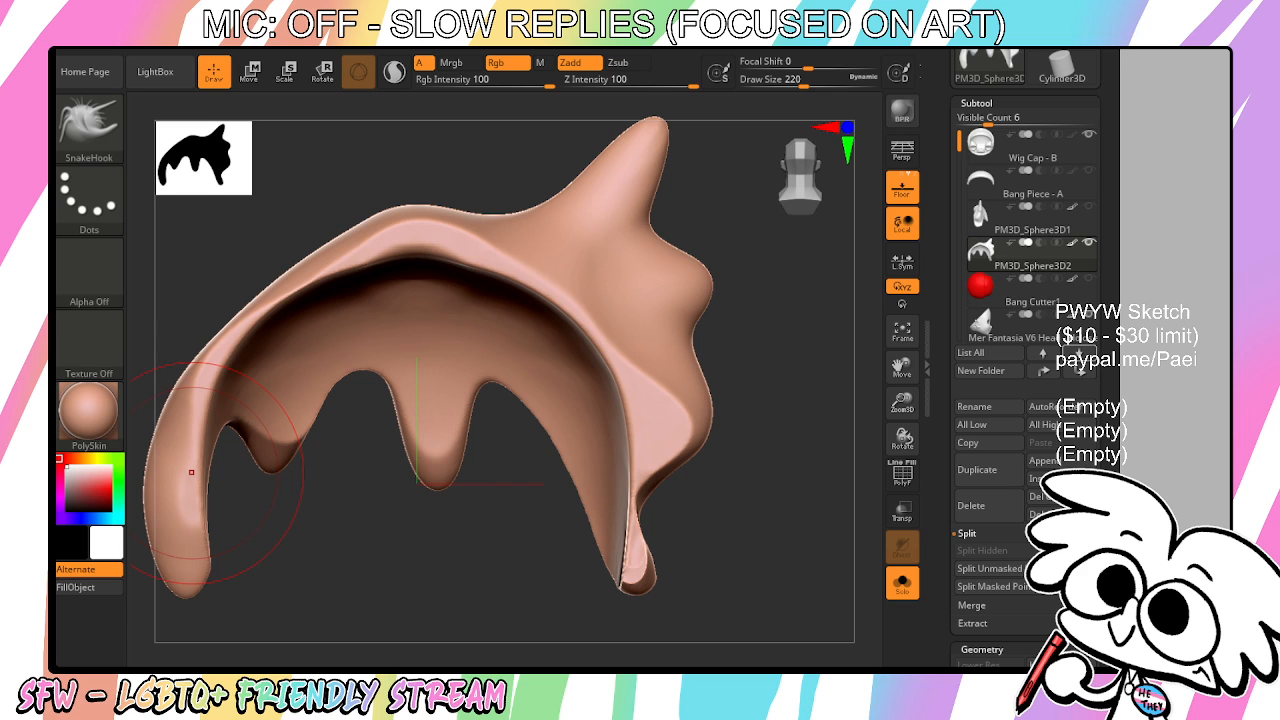
Examine the trimmed hair's fit against Wig Cap - B and the head, plus the inside of the cap in isolation
{"action": "left_click", "coordinate": [902, 583]}
{"action": "left_click_drag", "start_coordinate": [854, 571], "coordinate": [672, 456]}
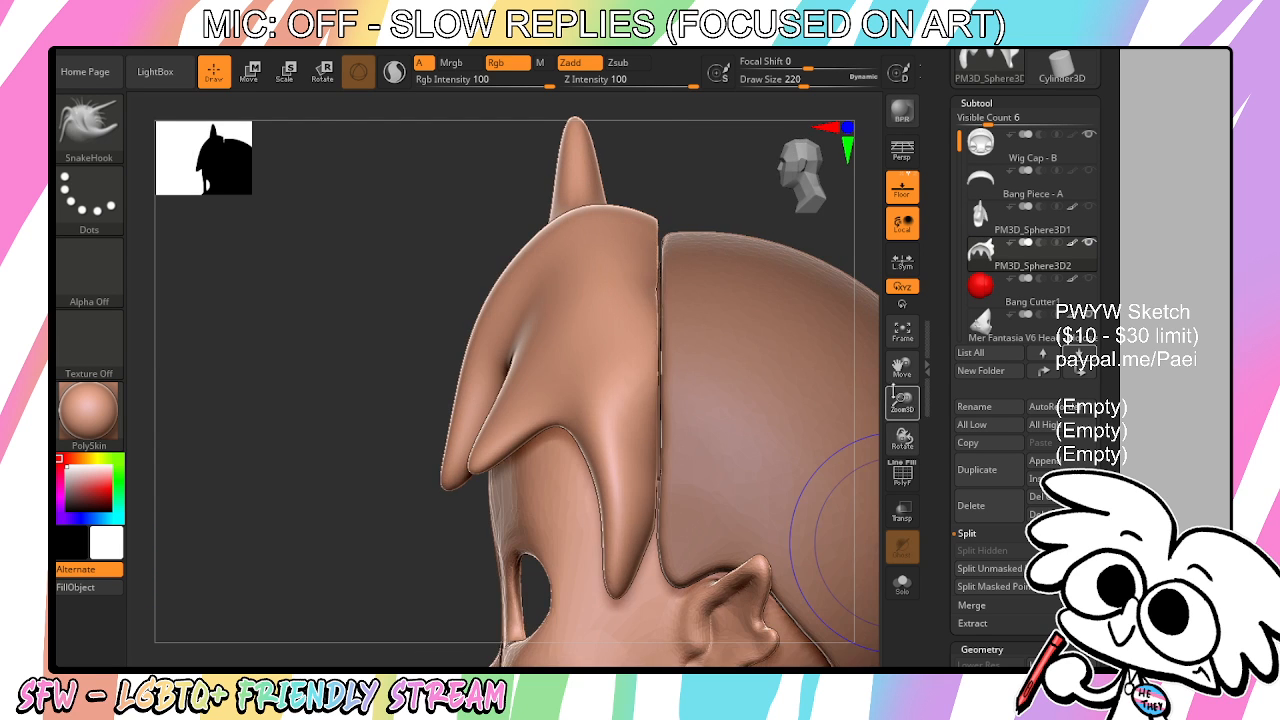
{"action": "left_click_drag", "start_coordinate": [903, 370], "coordinate": [758, 373]}
{"action": "left_click_drag", "start_coordinate": [904, 404], "coordinate": [844, 298]}
{"action": "left_click", "coordinate": [1061, 155]}
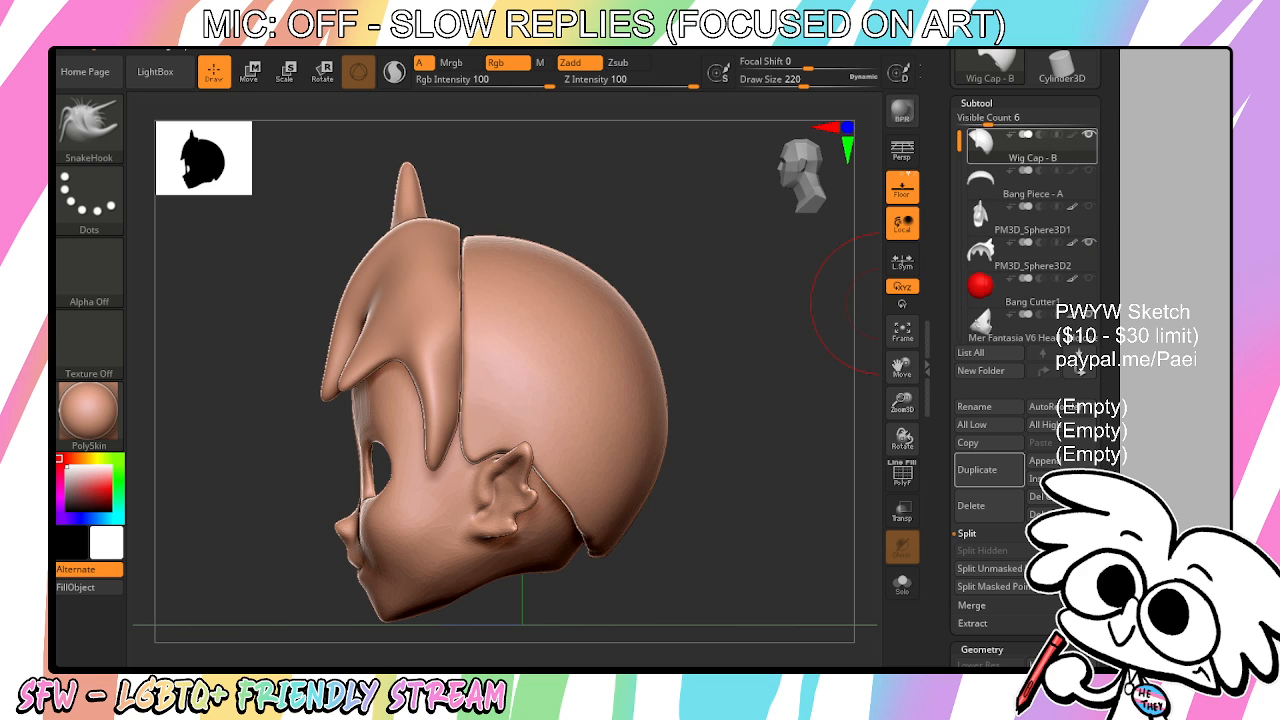
{"action": "left_click_drag", "start_coordinate": [820, 477], "coordinate": [917, 458]}
{"action": "left_click_drag", "start_coordinate": [792, 509], "coordinate": [700, 506], "text": "shift"}
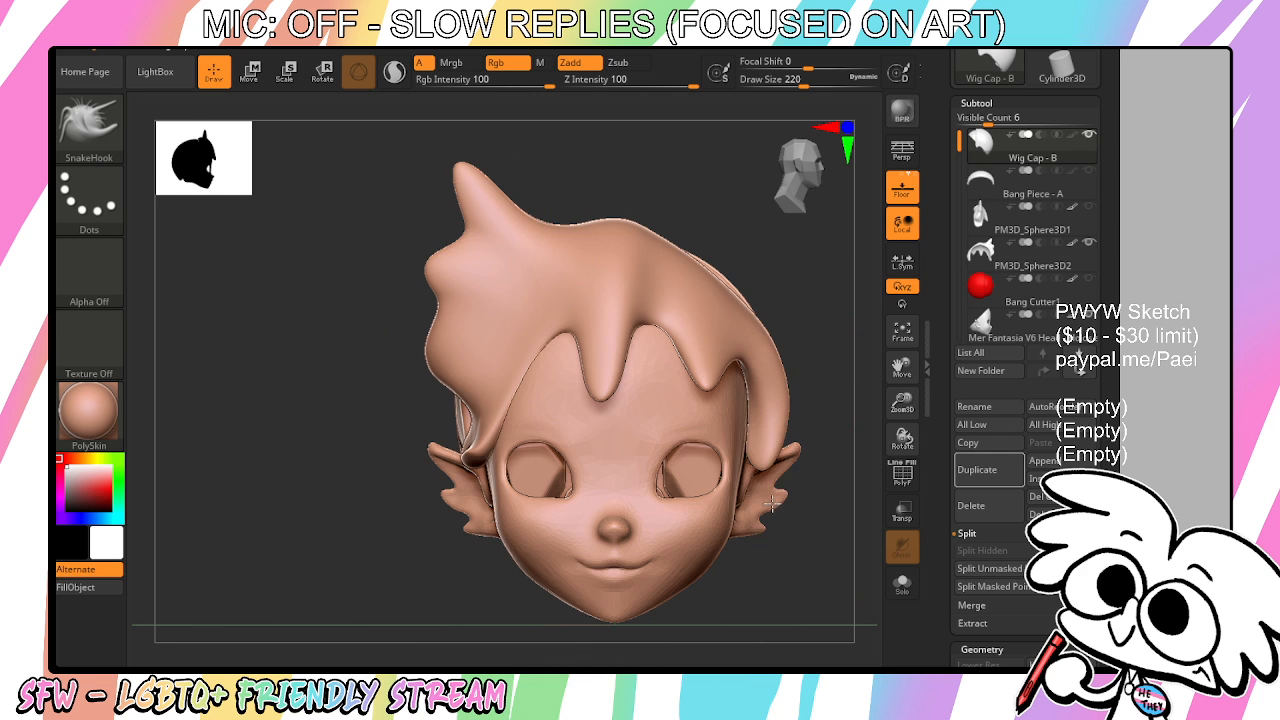
{"action": "left_click_drag", "start_coordinate": [852, 533], "coordinate": [808, 542]}
{"action": "left_click", "coordinate": [902, 583]}
{"action": "left_click_drag", "start_coordinate": [870, 613], "coordinate": [710, 389]}
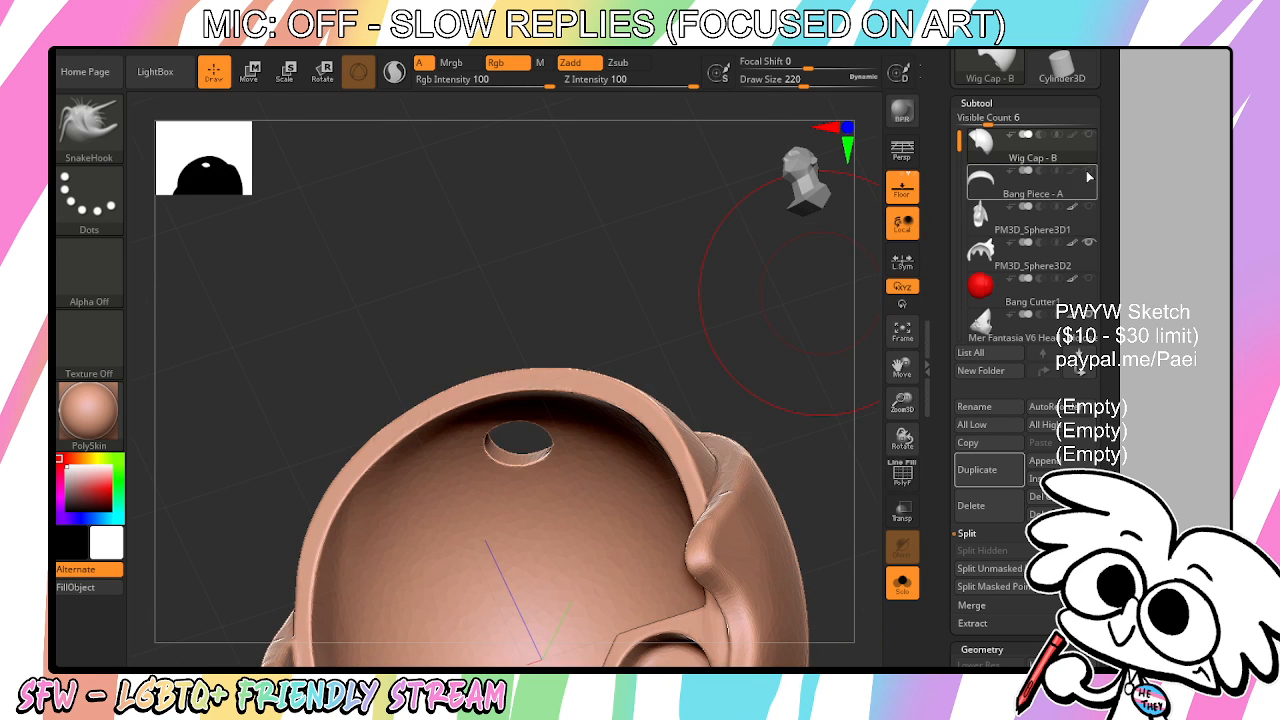
Move Bang Piece - A to the end of the subtool list and duplicate it
{"action": "left_click", "coordinate": [1082, 191]}
{"action": "left_click", "coordinate": [1078, 372], "text": "shift"}
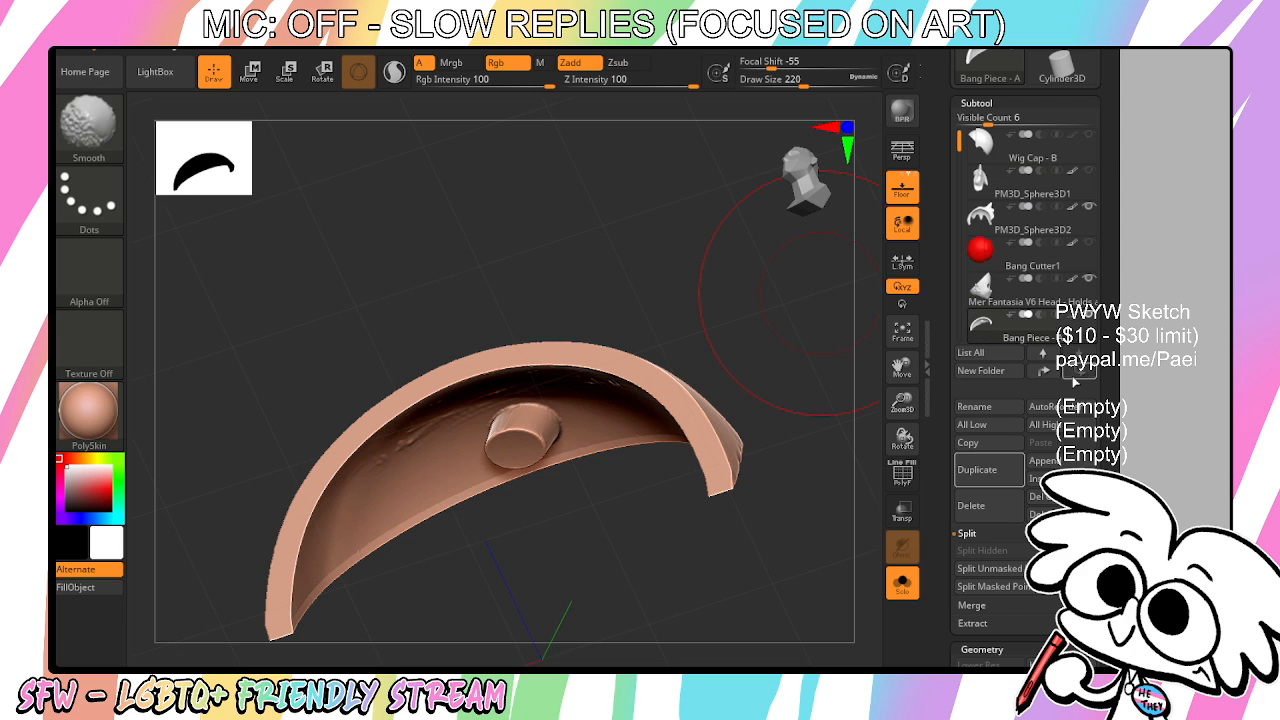
{"action": "left_click_drag", "start_coordinate": [830, 405], "coordinate": [850, 440]}
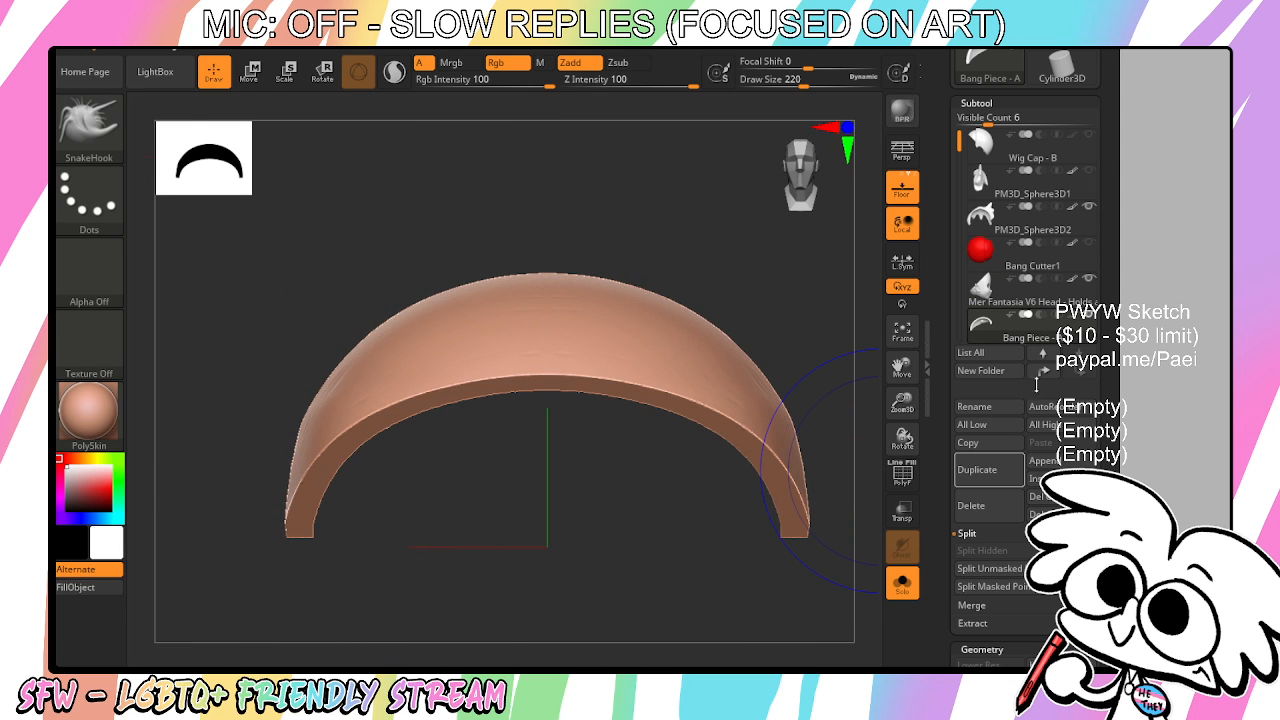
{"action": "left_click", "coordinate": [983, 468]}
Move the PM3D_Sphere3D2 hair below the bang pieces in the subtool list and duplicate it
{"action": "left_click", "coordinate": [1035, 182]}
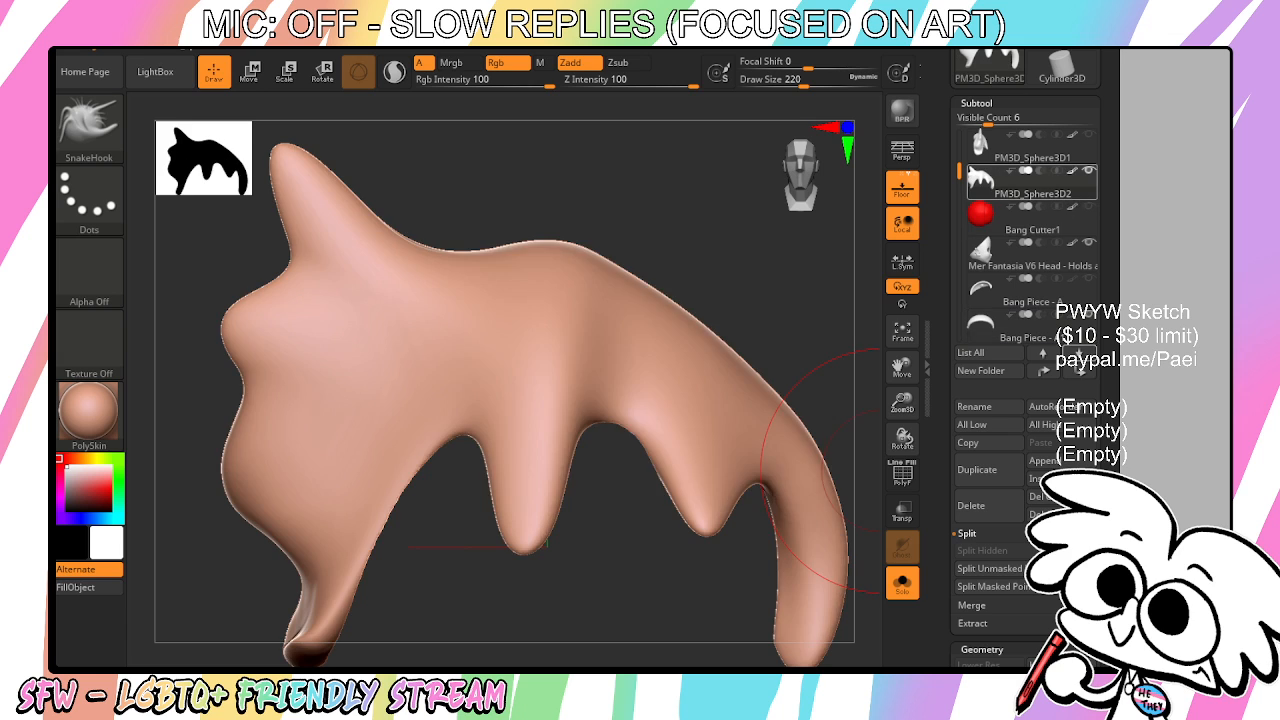
{"action": "key", "text": "shift"}
{"action": "left_click", "coordinate": [1082, 374]}
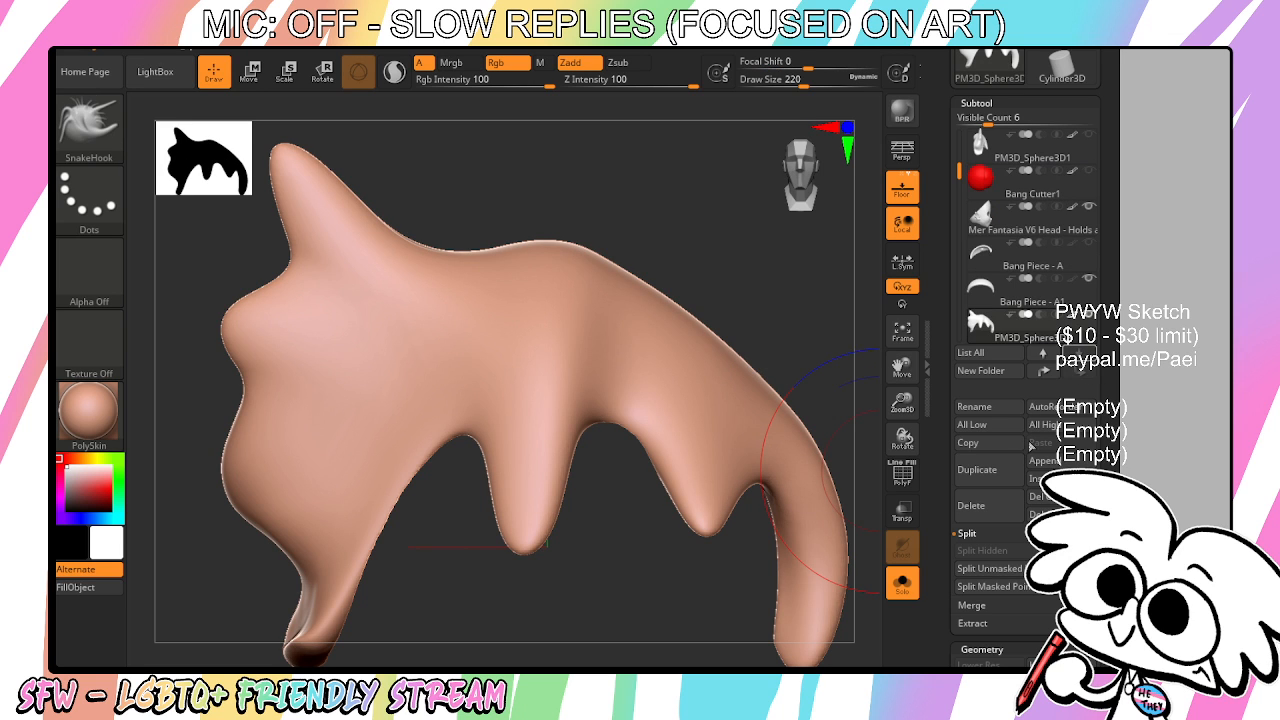
Merge the copied Bang Piece - A1 down with the PM3D_Sphere3D2 hair
{"action": "left_click", "coordinate": [1081, 259]}
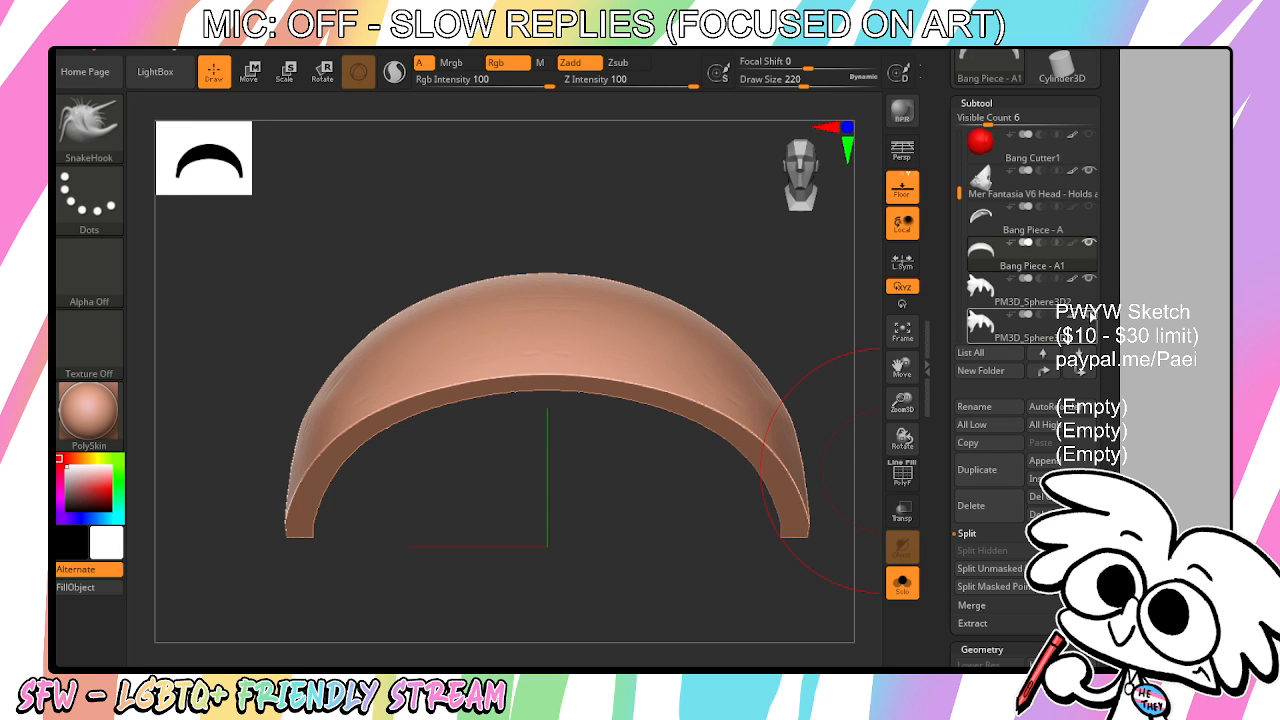
{"action": "left_click_drag", "start_coordinate": [1104, 520], "coordinate": [1104, 286]}
{"action": "left_click", "coordinate": [979, 371]}
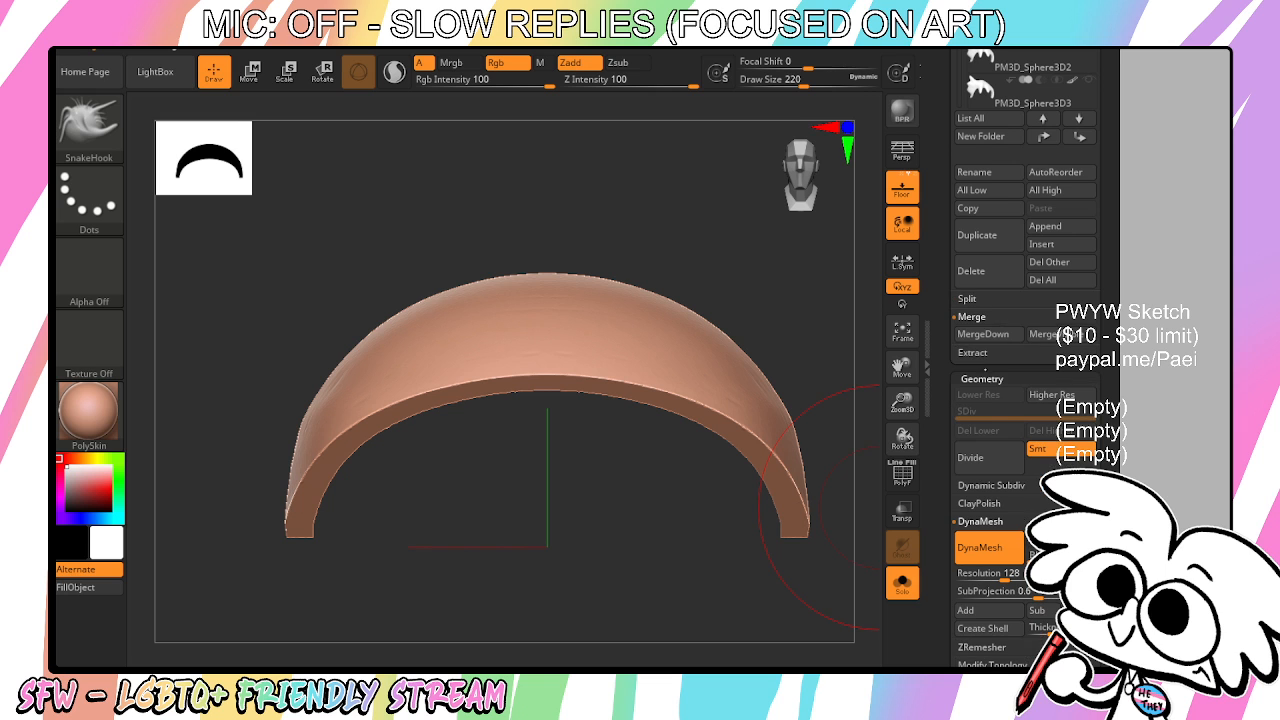
{"action": "left_click", "coordinate": [1000, 336]}
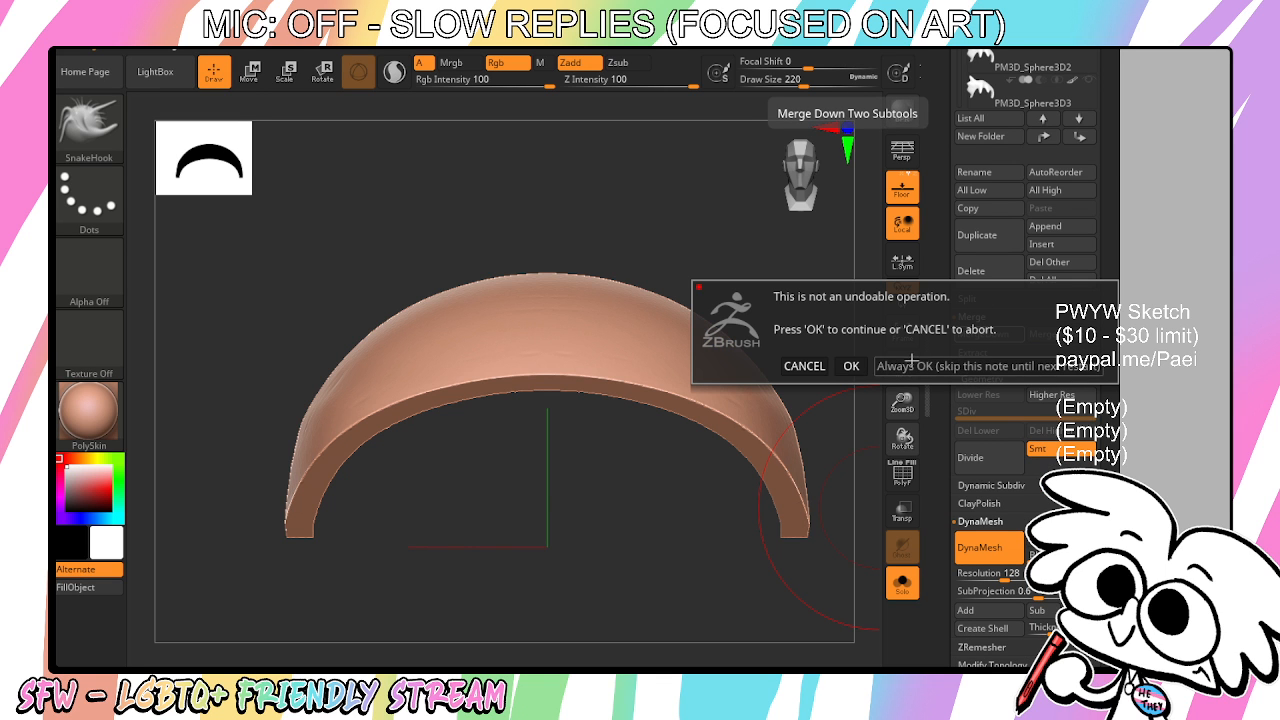
{"action": "left_click", "coordinate": [851, 366]}
Remesh the merged bang piece and hair with DynaMesh at resolution 312
{"action": "left_click_drag", "start_coordinate": [765, 410], "coordinate": [765, 256]}
{"action": "left_click_drag", "start_coordinate": [897, 371], "coordinate": [789, 451]}
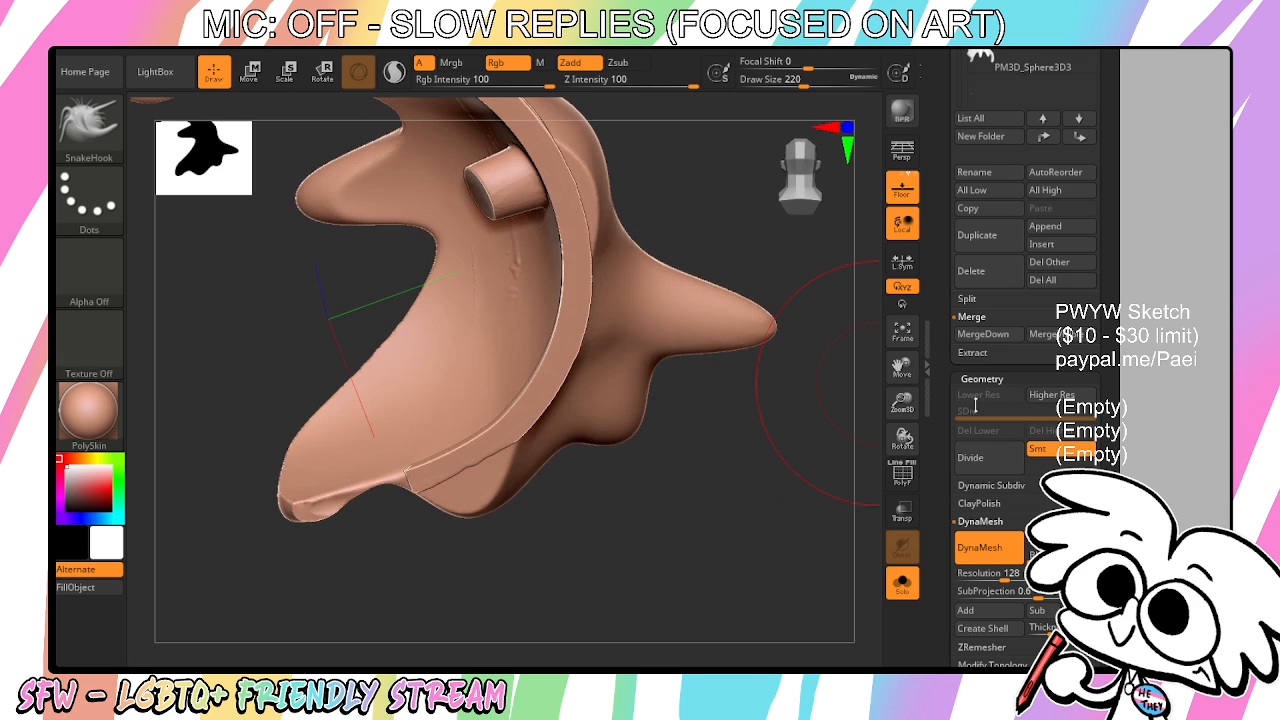
{"action": "left_click_drag", "start_coordinate": [1104, 422], "coordinate": [1104, 266]}
{"action": "left_click", "coordinate": [975, 393]}
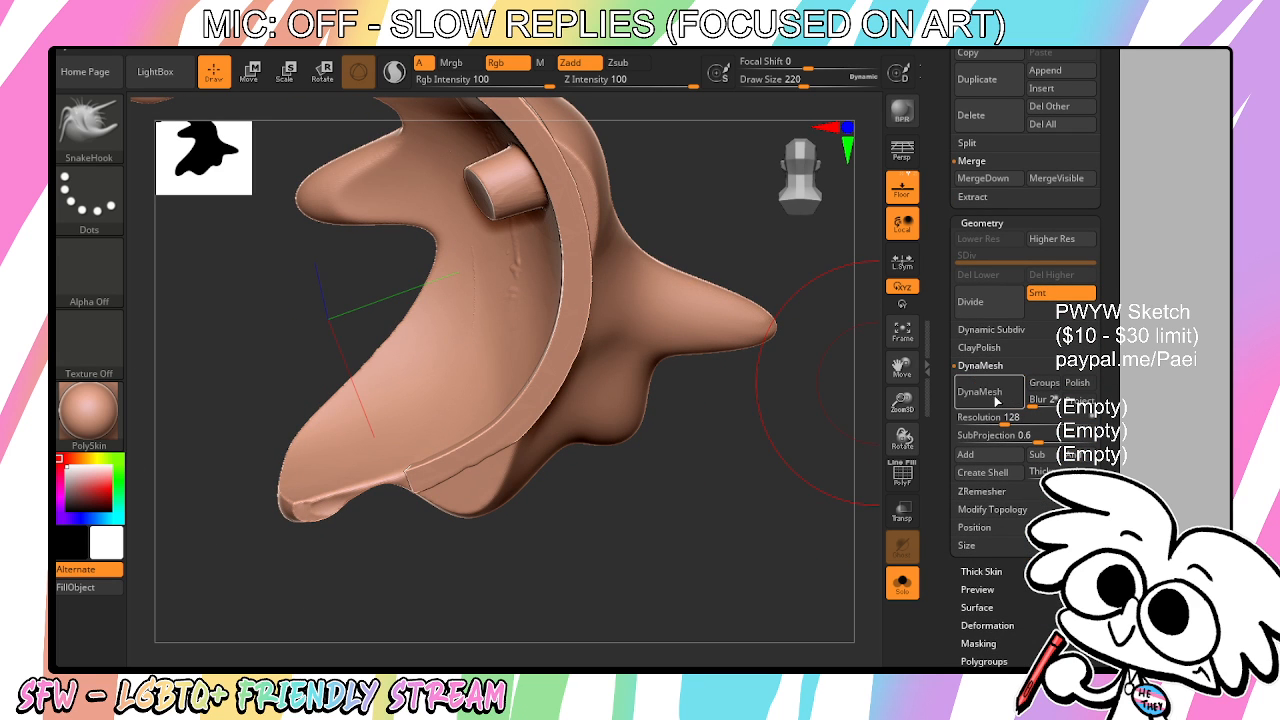
{"action": "key", "text": "ctrl+z"}
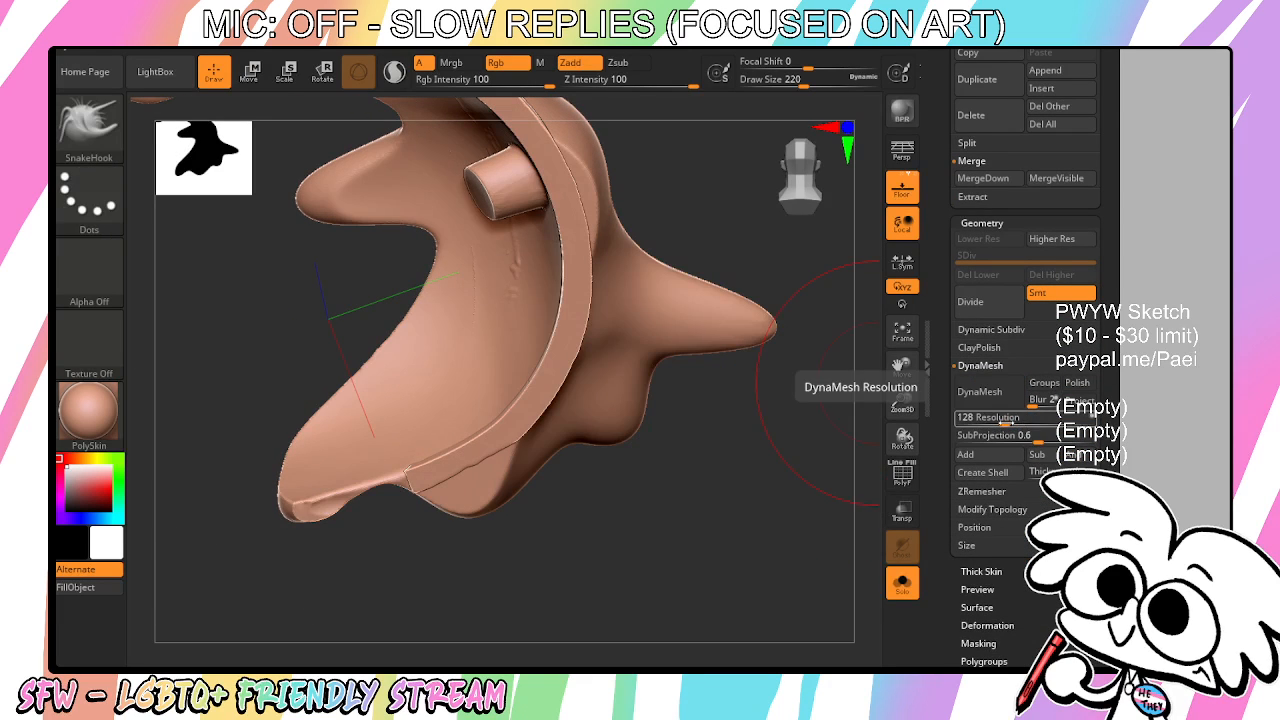
{"action": "left_click_drag", "start_coordinate": [998, 418], "coordinate": [1032, 421]}
{"action": "left_click", "coordinate": [980, 398]}
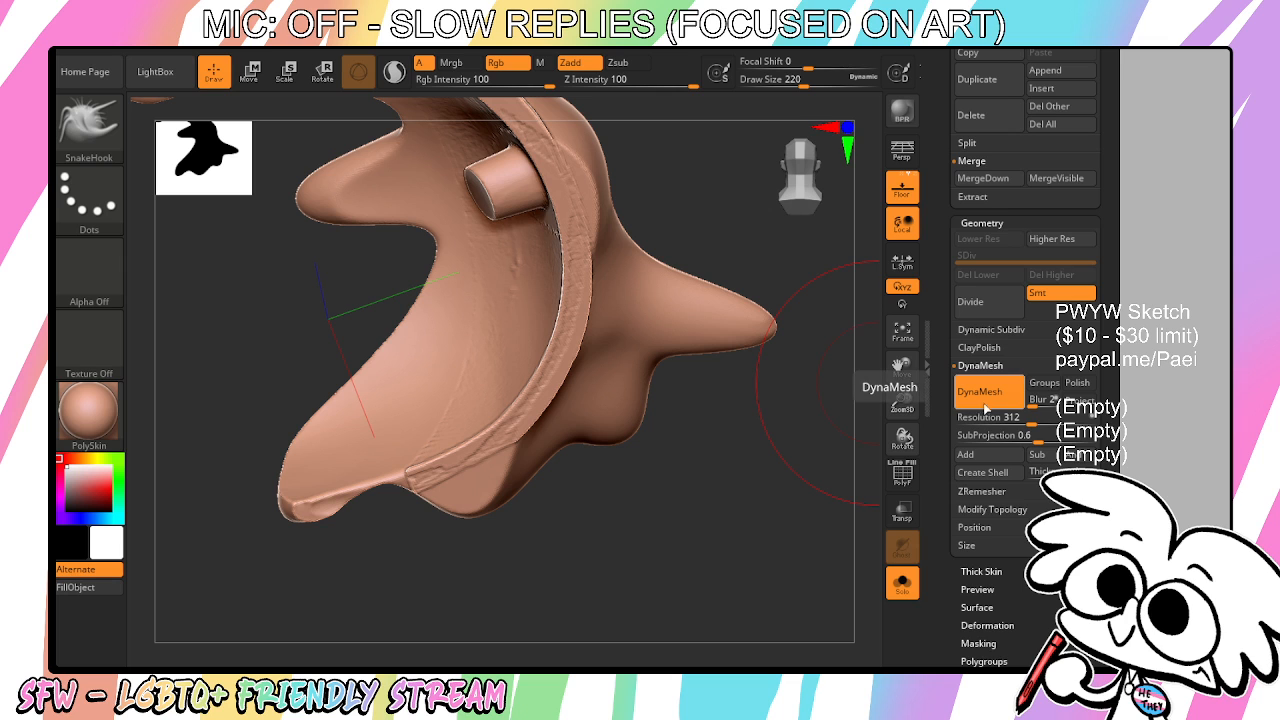
Reduce the draw size to 32 and smooth the bumpy rim of the bang piece
{"action": "left_click_drag", "start_coordinate": [675, 258], "coordinate": [803, 366], "text": "alt"}
{"action": "key", "text": "["}
{"action": "key", "text": "["}
{"action": "key", "text": "["}
{"action": "key", "text": "["}
{"action": "key", "text": "["}
{"action": "key", "text": "["}
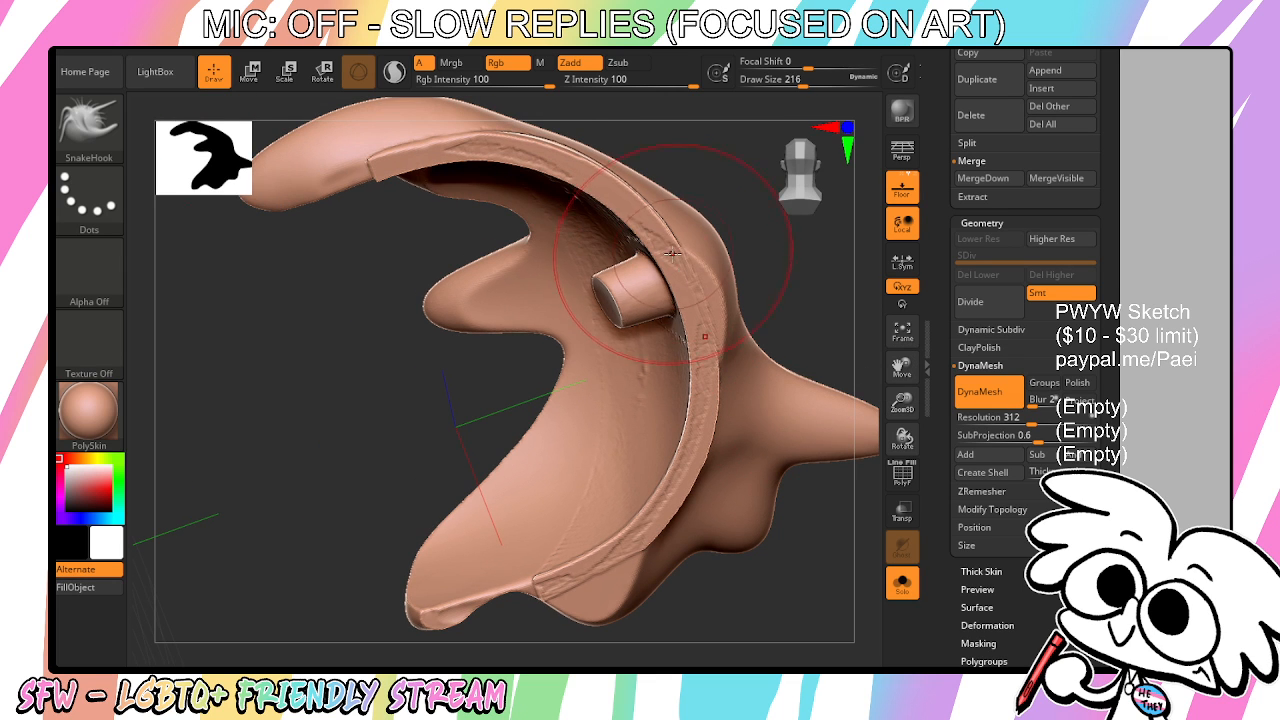
{"action": "key", "text": "["}
{"action": "key", "text": "["}
{"action": "key", "text": "["}
{"action": "key", "text": "["}
{"action": "key", "text": "["}
{"action": "key", "text": "["}
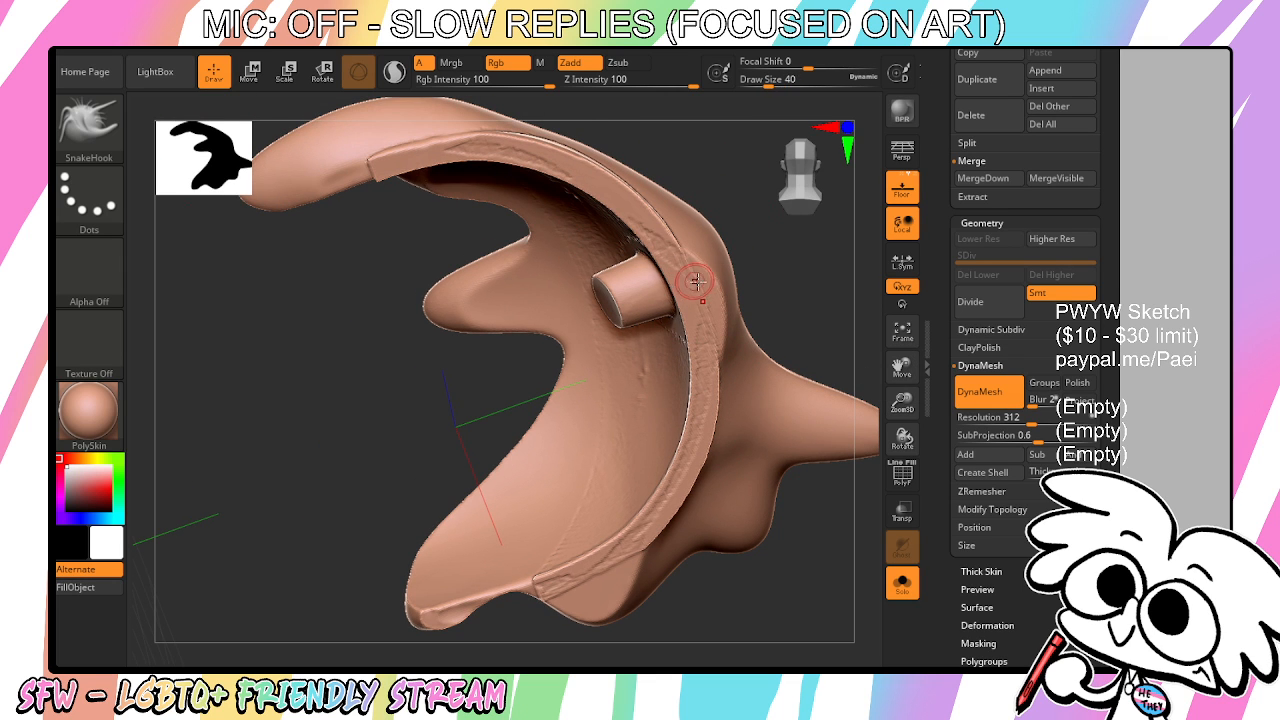
{"action": "left_click_drag", "start_coordinate": [767, 300], "coordinate": [688, 303]}
{"action": "key", "text": "shift"}
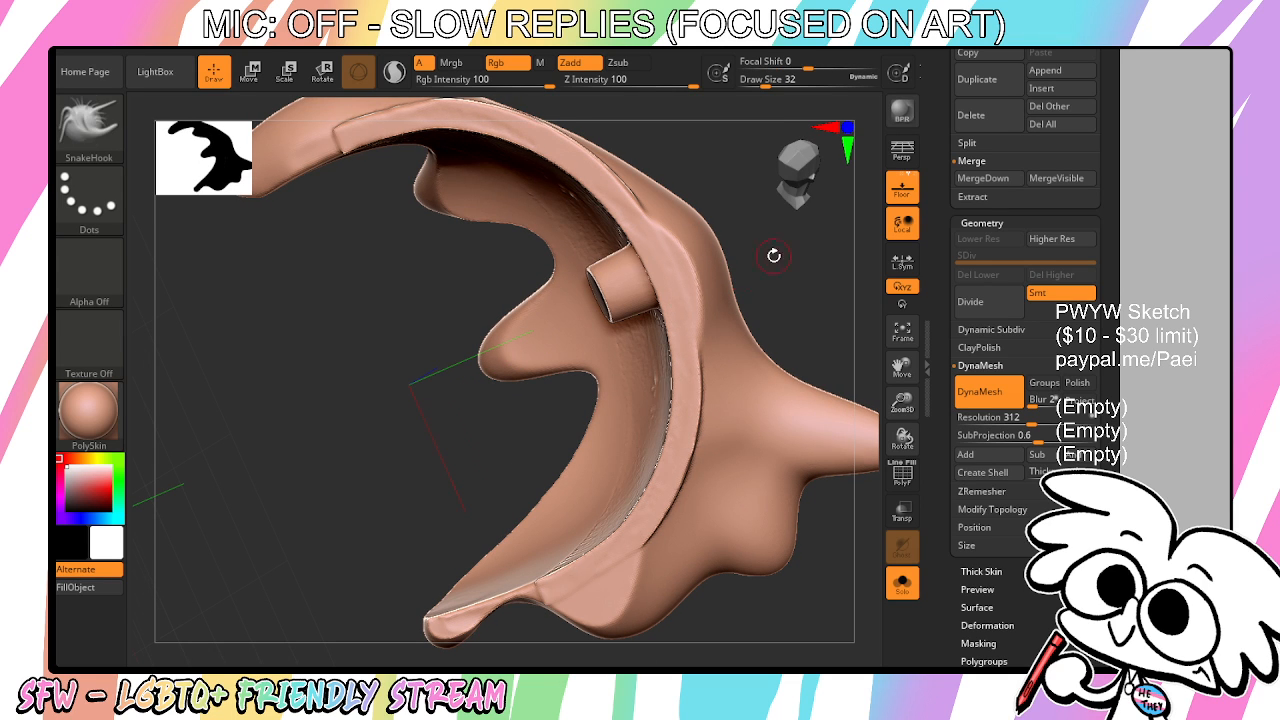
Smooth the inner surface around the peg and the seams where the bang piece joins the hair
{"action": "left_click_drag", "start_coordinate": [771, 254], "coordinate": [614, 357]}
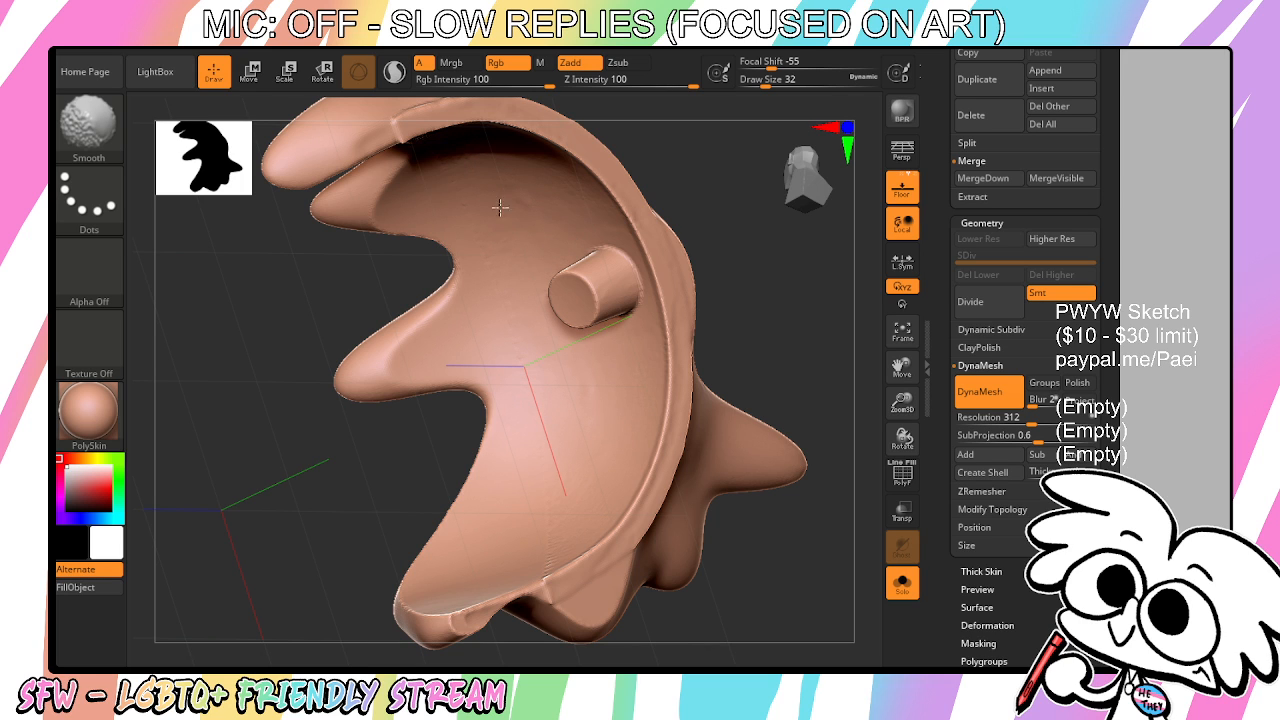
{"action": "left_click_drag", "start_coordinate": [502, 306], "coordinate": [690, 420], "text": "shift"}
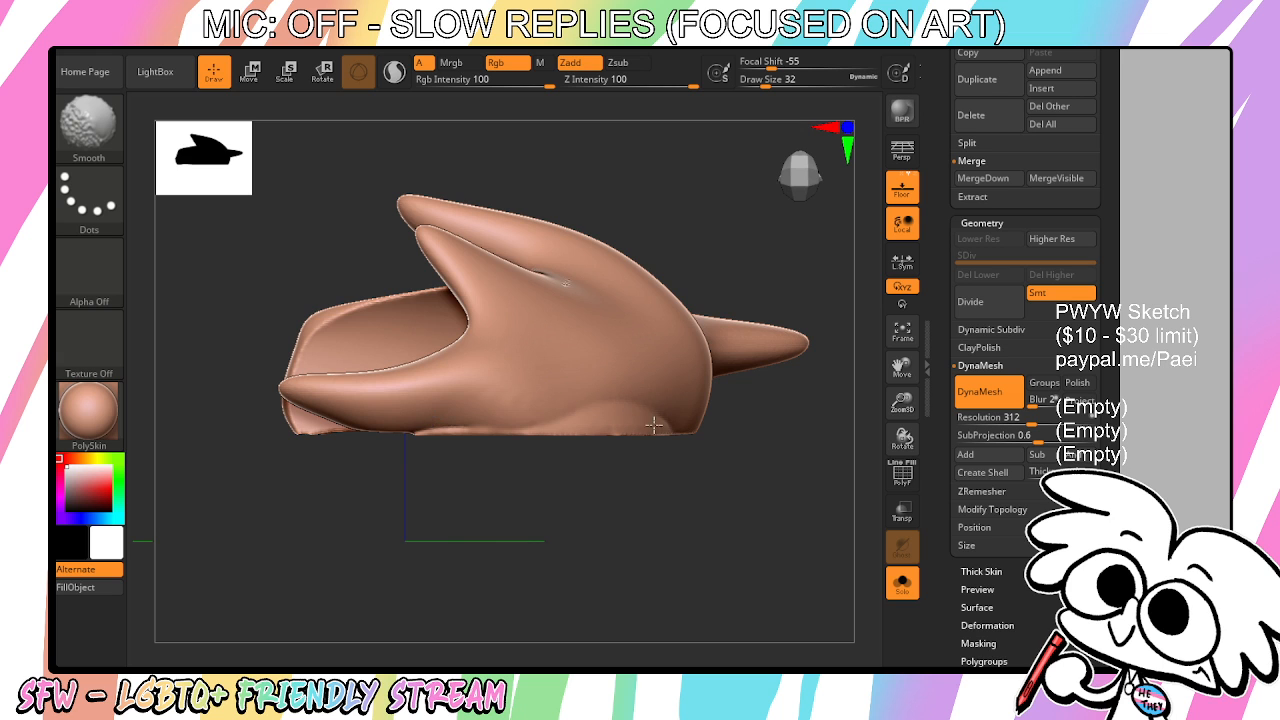
{"action": "mouse_move", "coordinate": [653, 426]}
{"action": "left_mouse_down", "text": "shift"}
{"action": "mouse_move", "coordinate": [760, 400]}
{"action": "mouse_move", "coordinate": [870, 350]}
{"action": "mouse_move", "coordinate": [840, 561]}
{"action": "mouse_move", "coordinate": [795, 530]}
{"action": "left_mouse_up", "text": "shift"}
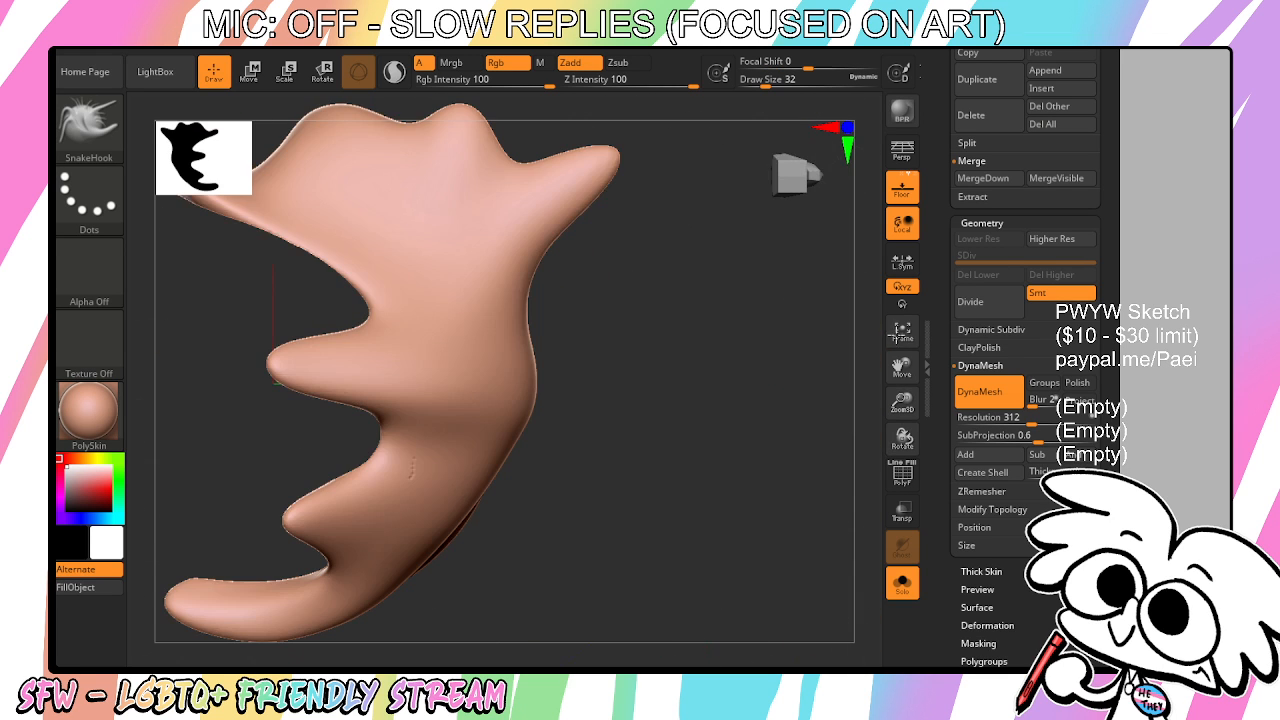
{"action": "mouse_move", "coordinate": [880, 440]}
{"action": "left_mouse_down", "text": "shift"}
{"action": "mouse_move", "coordinate": [751, 363]}
{"action": "mouse_move", "coordinate": [766, 389]}
{"action": "mouse_move", "coordinate": [585, 462]}
{"action": "left_mouse_up", "text": "shift"}
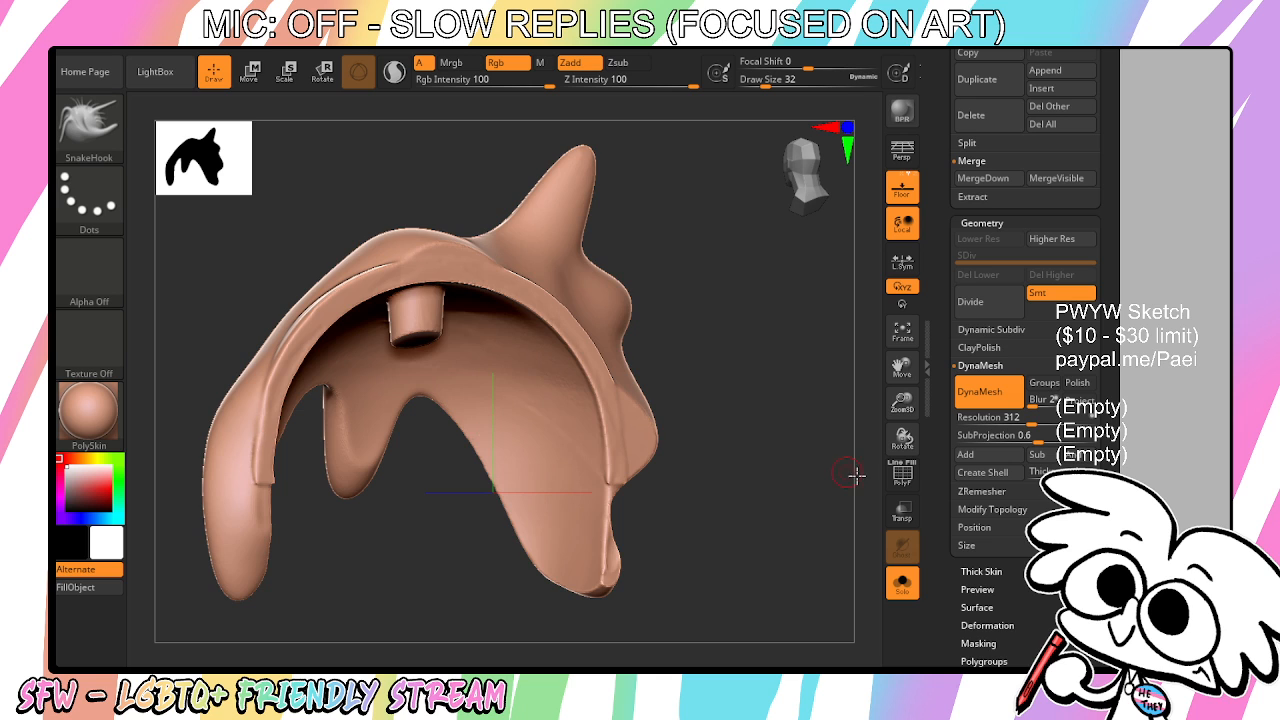
Isolate the Wig Cap - B subtool as the active piece and inspect it from the front and side
{"action": "left_click_drag", "start_coordinate": [857, 476], "coordinate": [938, 486]}
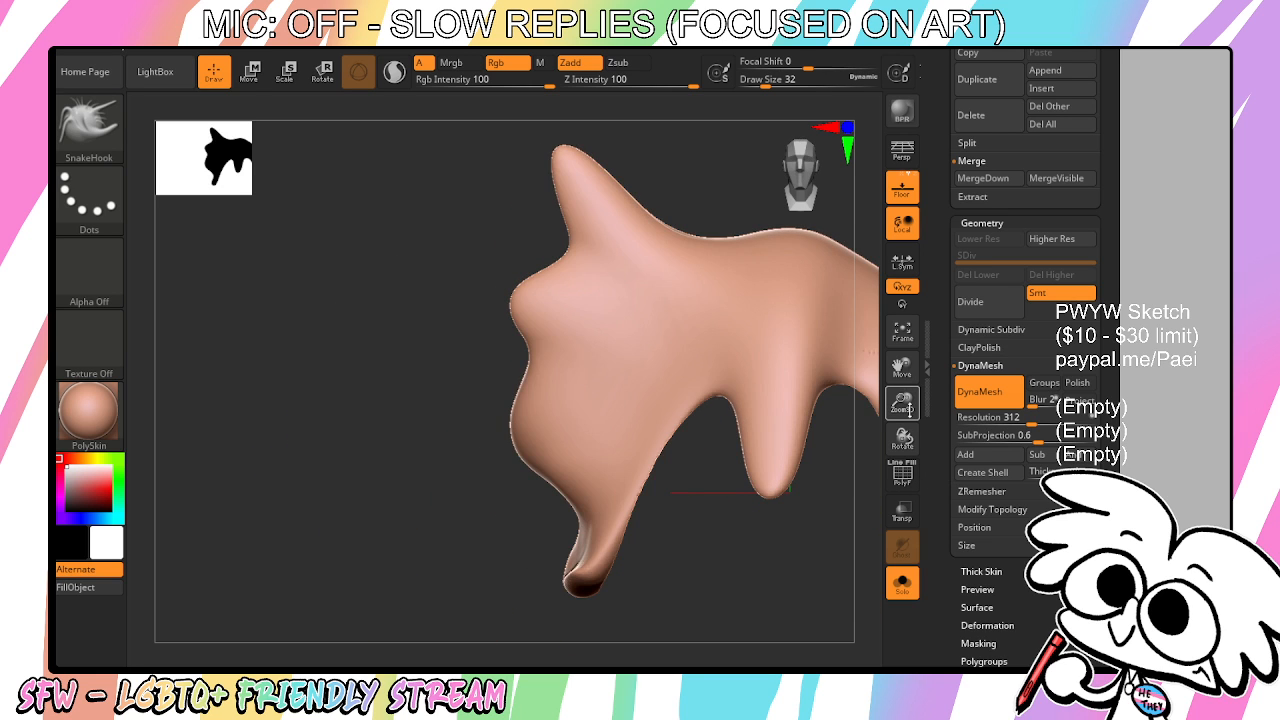
{"action": "left_click_drag", "start_coordinate": [909, 408], "coordinate": [904, 368]}
{"action": "mouse_move", "coordinate": [904, 368]}
{"action": "left_mouse_down"}
{"action": "mouse_move", "coordinate": [820, 367]}
{"action": "mouse_move", "coordinate": [834, 277]}
{"action": "mouse_move", "coordinate": [838, 333]}
{"action": "left_mouse_up"}
{"action": "left_click_drag", "start_coordinate": [1107, 160], "coordinate": [1107, 599]}
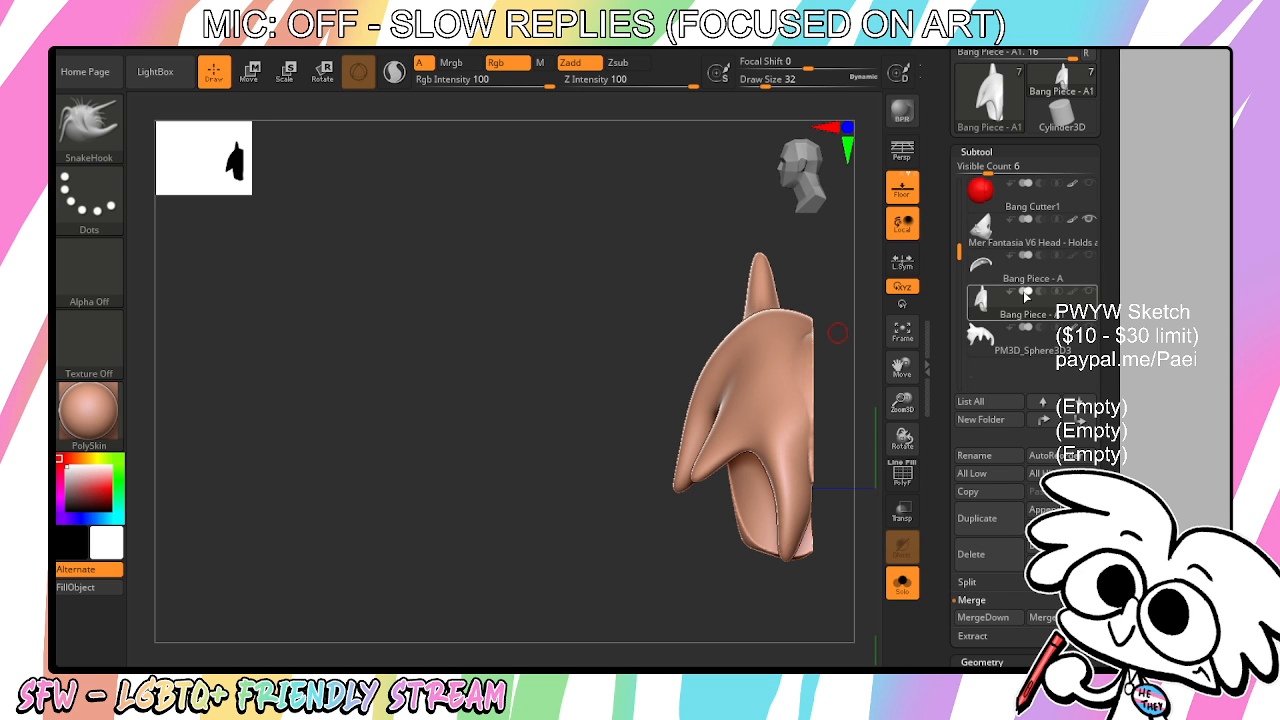
{"action": "left_click_drag", "start_coordinate": [957, 240], "coordinate": [960, 175]}
{"action": "left_click", "coordinate": [1086, 203]}
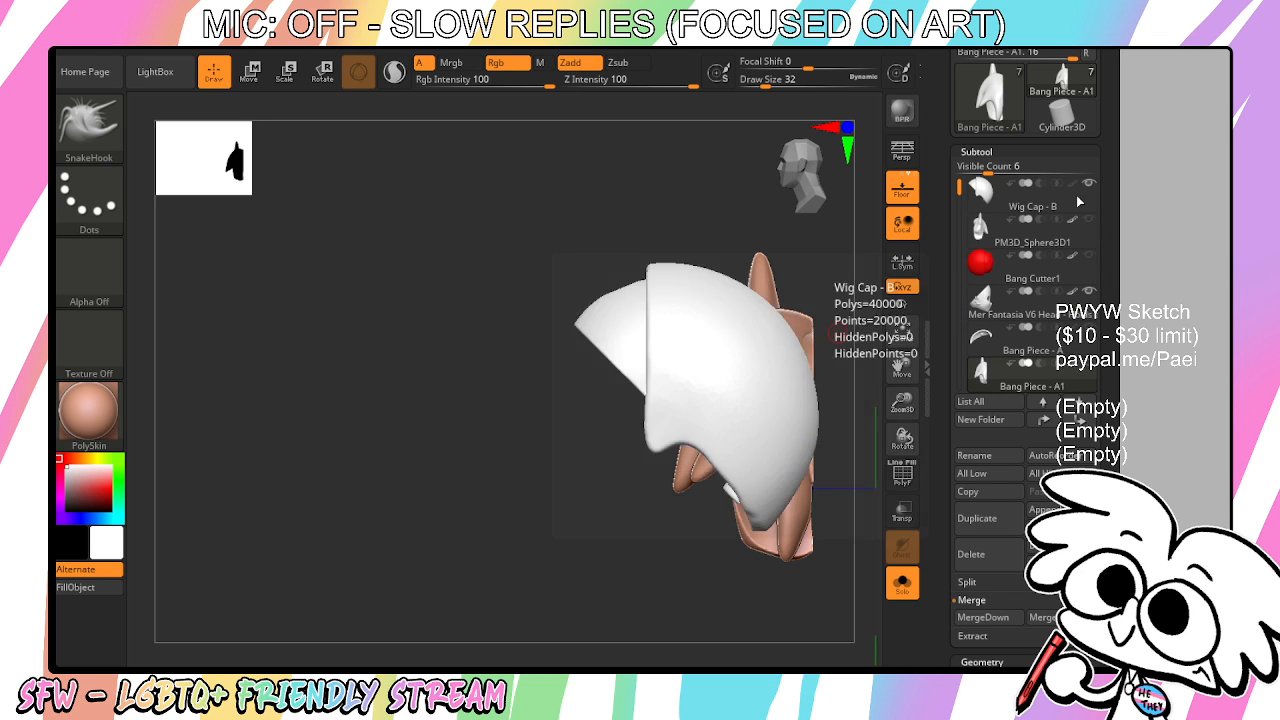
{"action": "left_click_drag", "start_coordinate": [912, 356], "coordinate": [685, 315]}
{"action": "left_click_drag", "start_coordinate": [791, 326], "coordinate": [839, 473]}
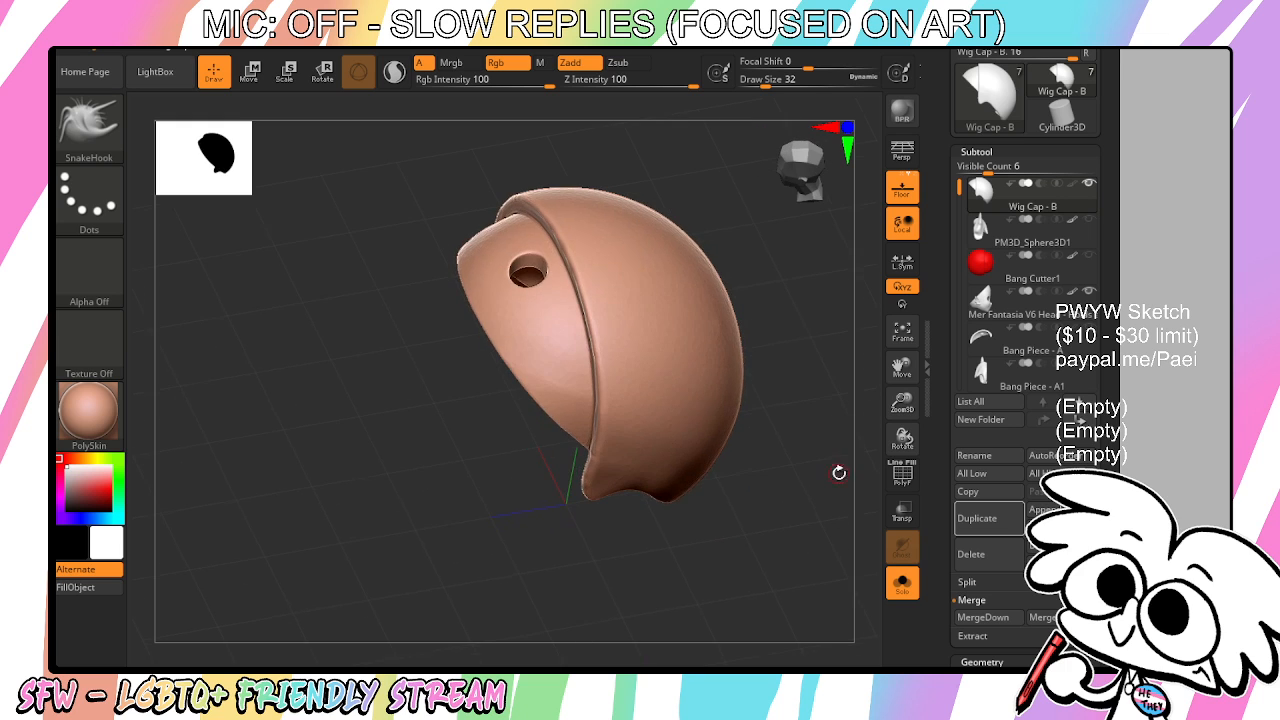
{"action": "left_click_drag", "start_coordinate": [723, 511], "coordinate": [803, 440]}
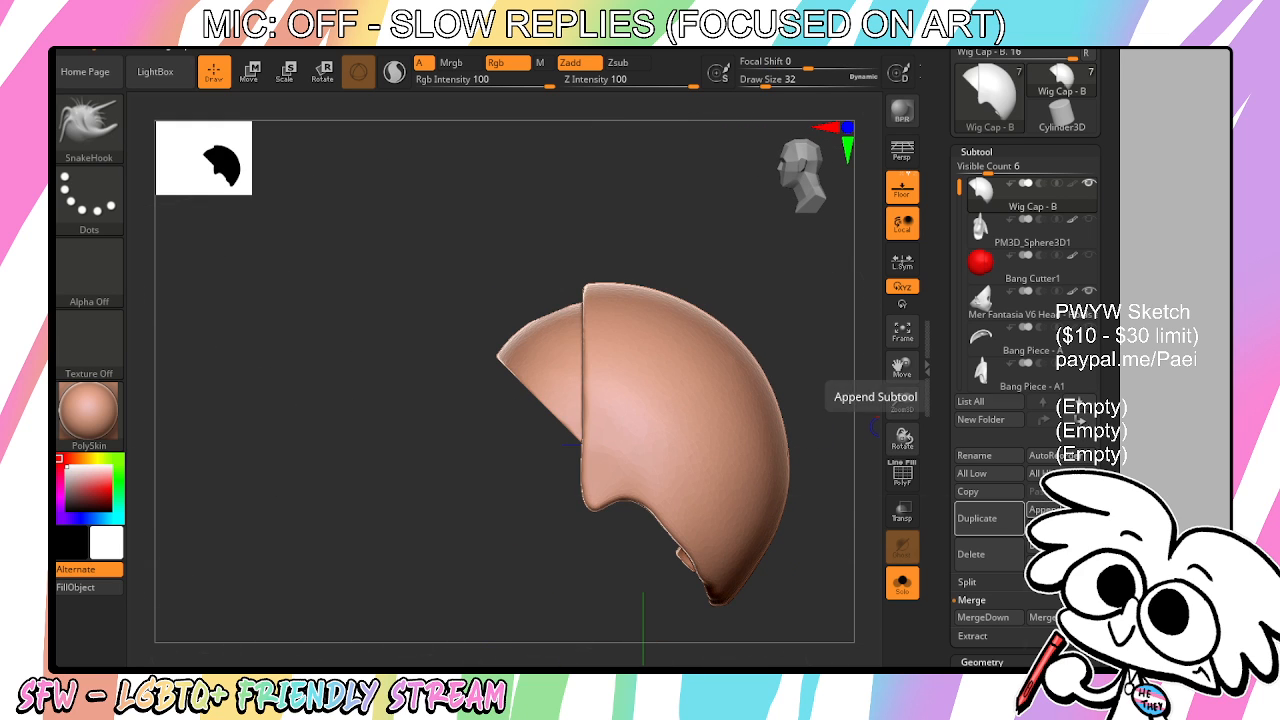
Append a sphere placed above Wig Cap - B in the subtool list and scale it down to about half its size
{"action": "left_click", "coordinate": [1045, 510]}
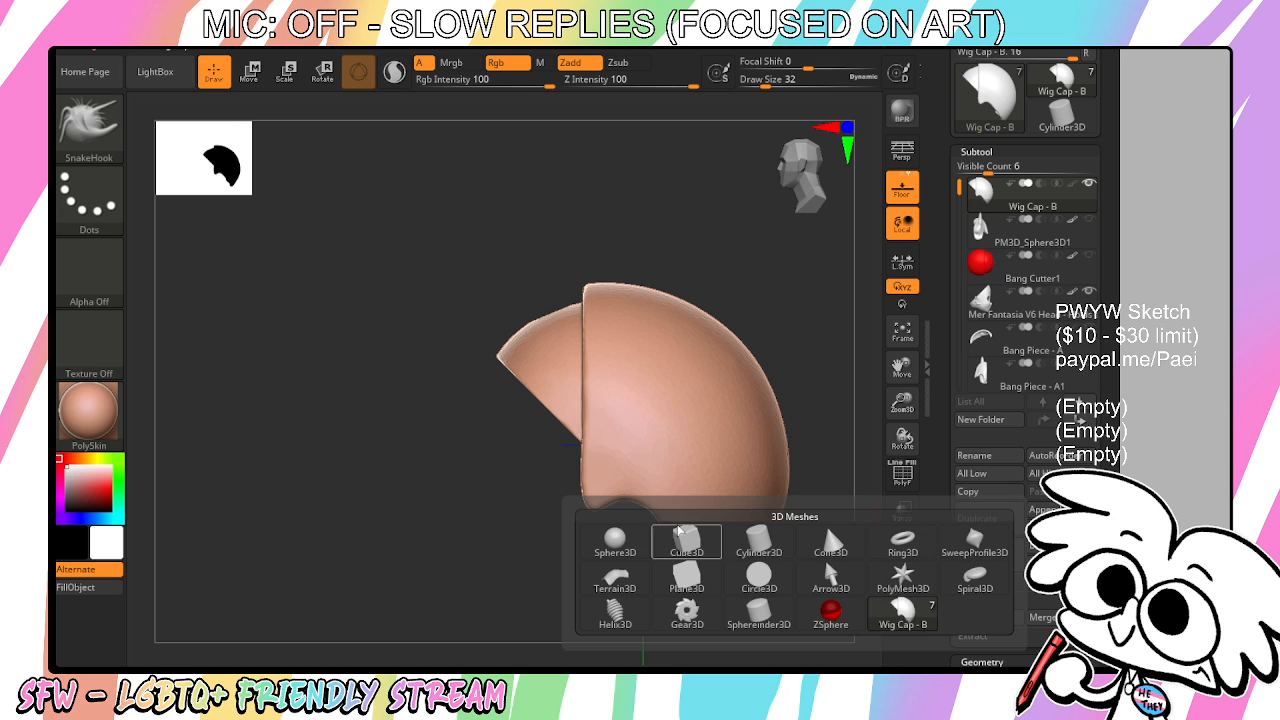
{"action": "left_click", "coordinate": [1080, 420], "text": "shift"}
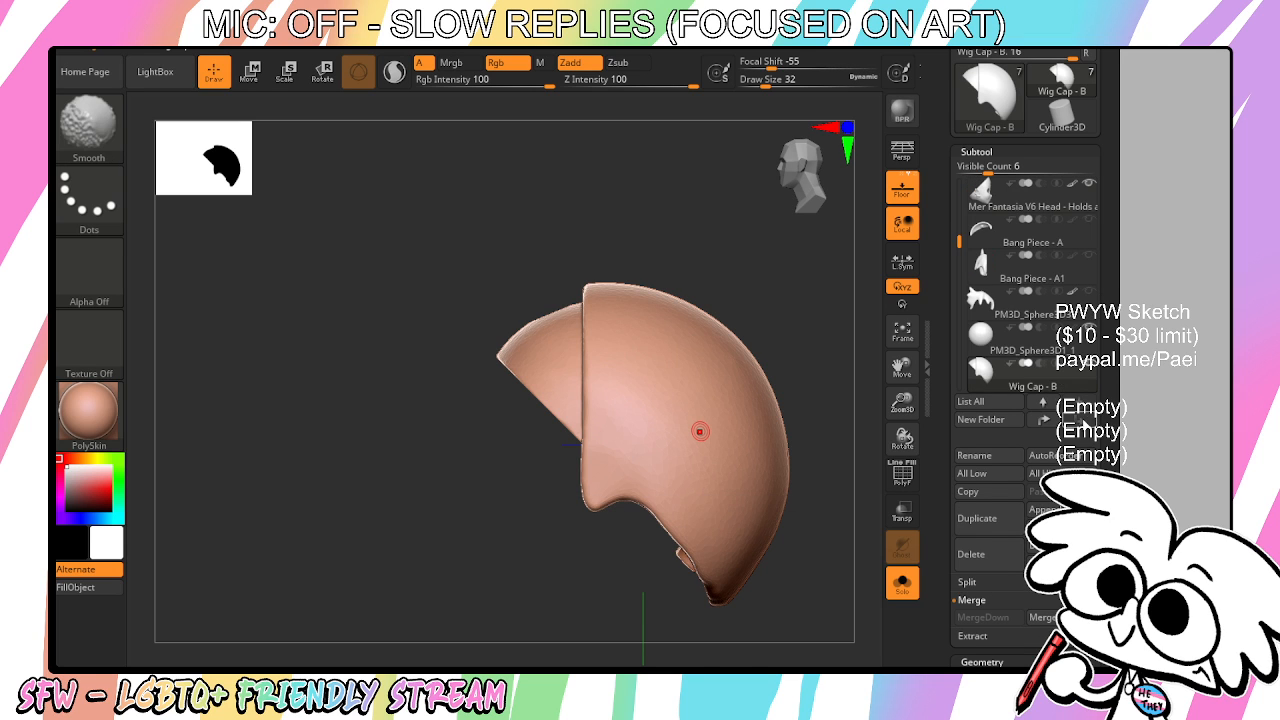
{"action": "left_click", "coordinate": [1045, 404]}
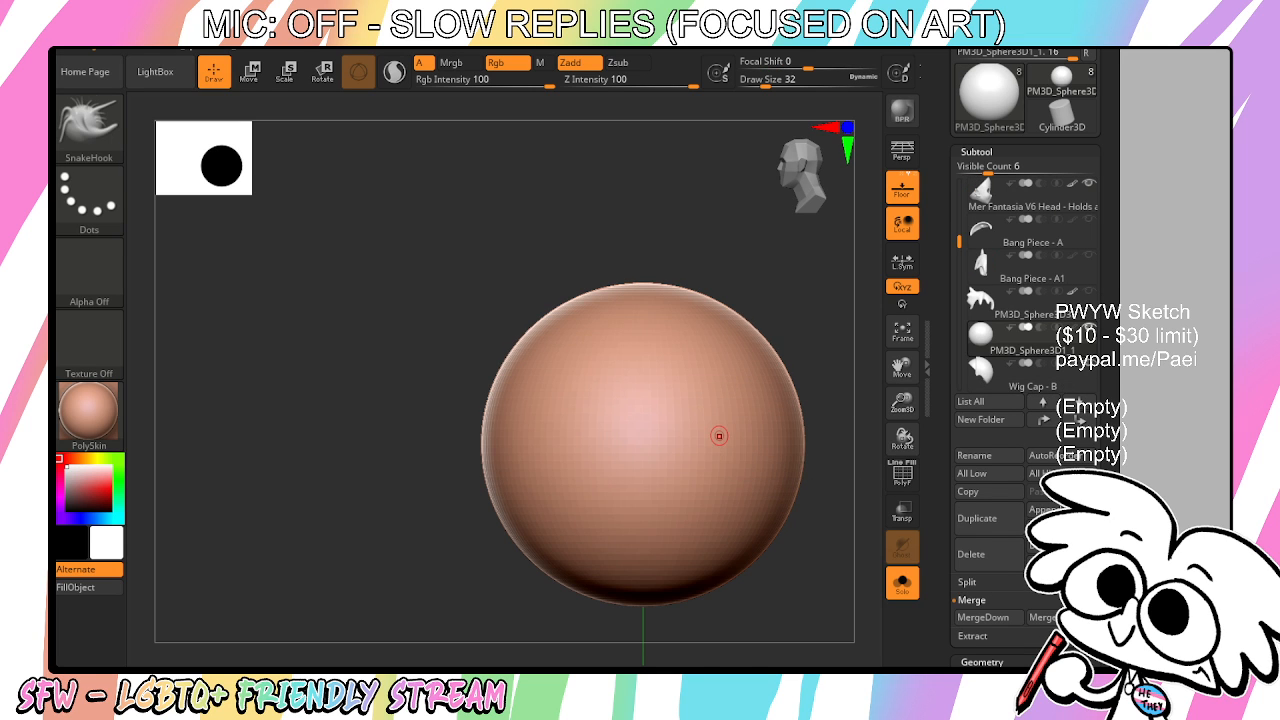
{"action": "key", "text": "e"}
{"action": "left_click_drag", "start_coordinate": [643, 444], "coordinate": [634, 510]}
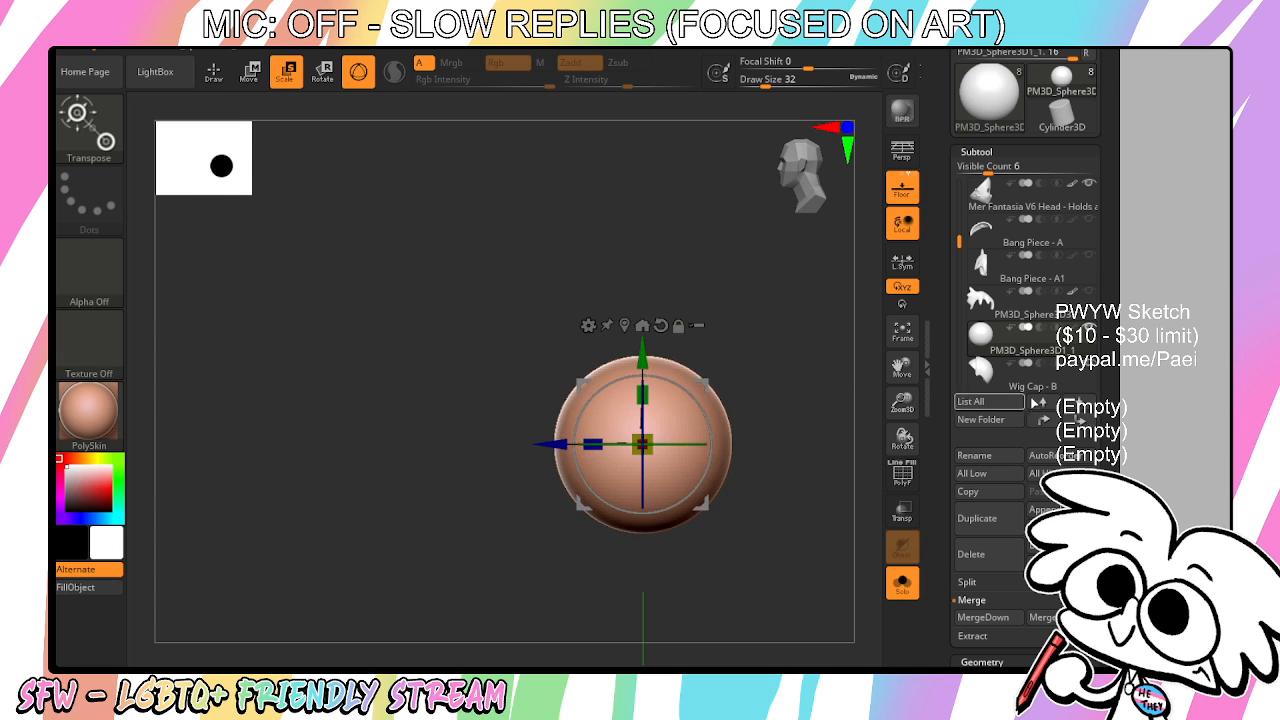
Fill Wig Cap - B with bright green and restore white as the colour for the new sphere
{"action": "left_click", "coordinate": [1030, 380]}
{"action": "left_click", "coordinate": [118, 459]}
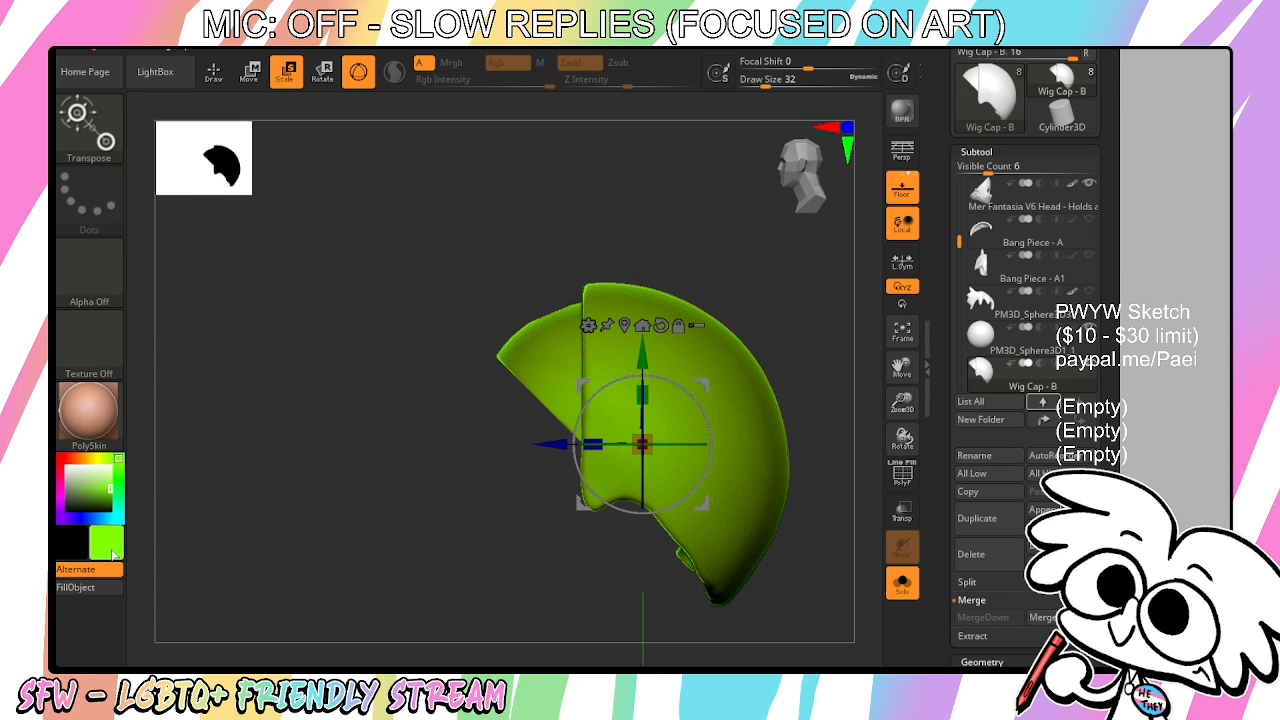
{"action": "left_click", "coordinate": [88, 588]}
{"action": "left_click", "coordinate": [1065, 342]}
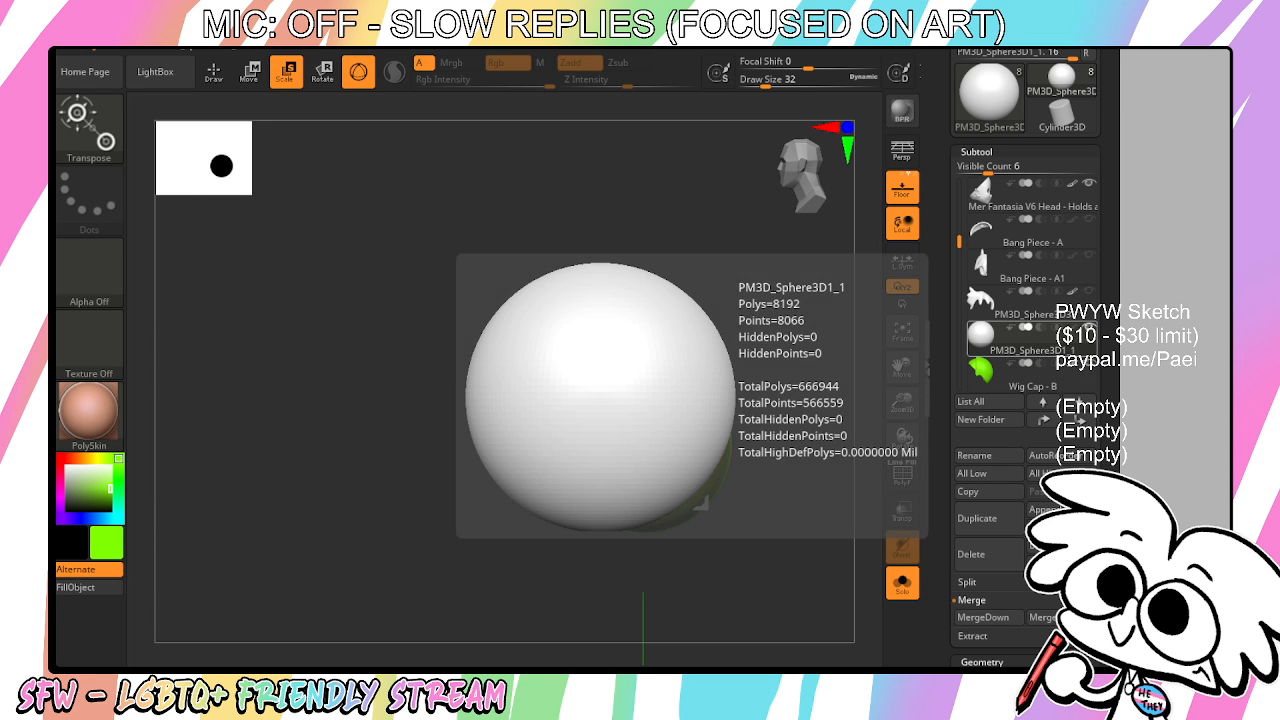
{"action": "left_click", "coordinate": [72, 495]}
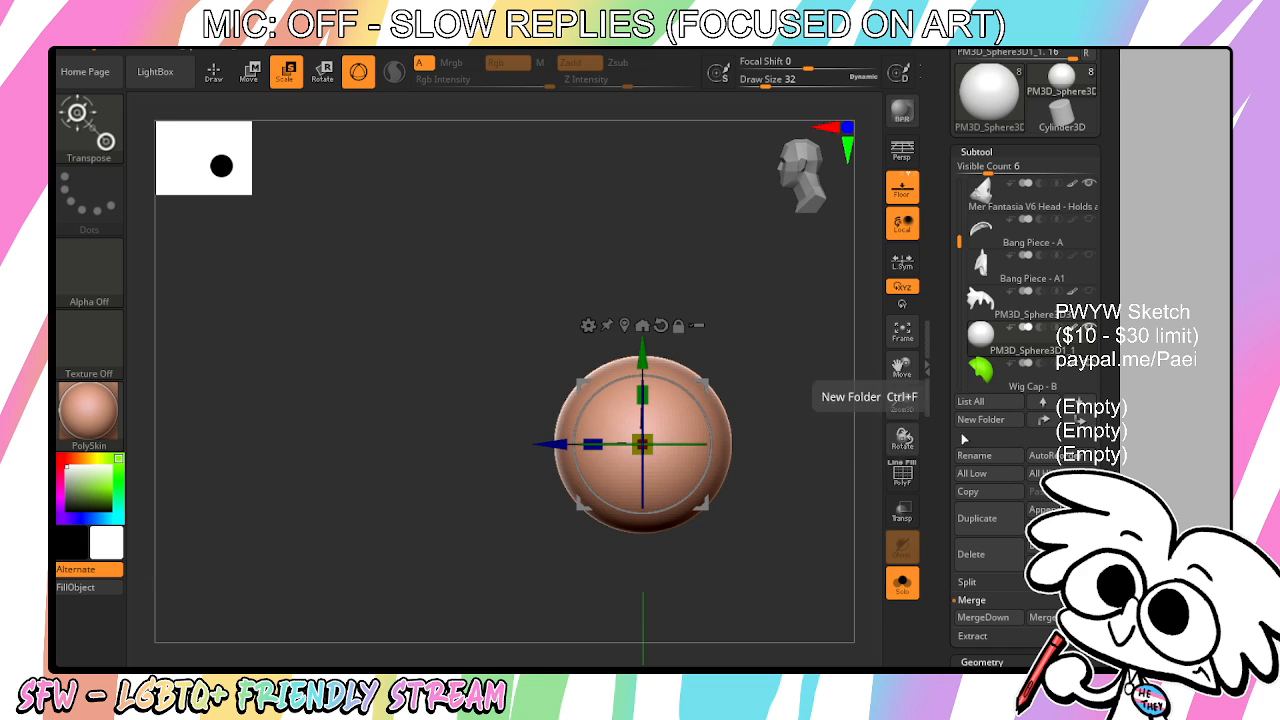
Show the head and wig cap together and move the sphere to the upper back of the wig cap
{"action": "left_click", "coordinate": [902, 583]}
{"action": "left_click_drag", "start_coordinate": [904, 380], "coordinate": [851, 345]}
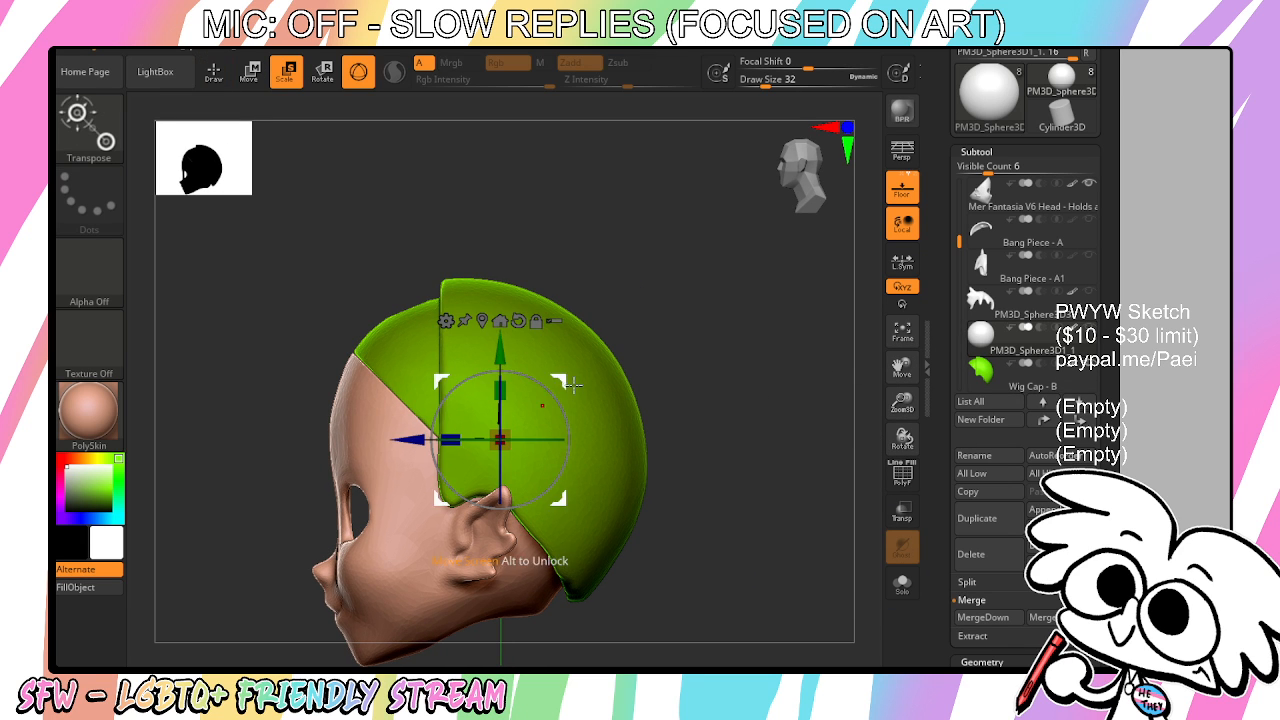
{"action": "mouse_move", "coordinate": [567, 383]}
{"action": "left_mouse_down"}
{"action": "mouse_move", "coordinate": [575, 362]}
{"action": "mouse_move", "coordinate": [656, 326]}
{"action": "left_mouse_up"}
Pull five hair spikes out of the sphere with the SnakeHook brush, fanning from the crown down to the nape
{"action": "left_click", "coordinate": [96, 124]}
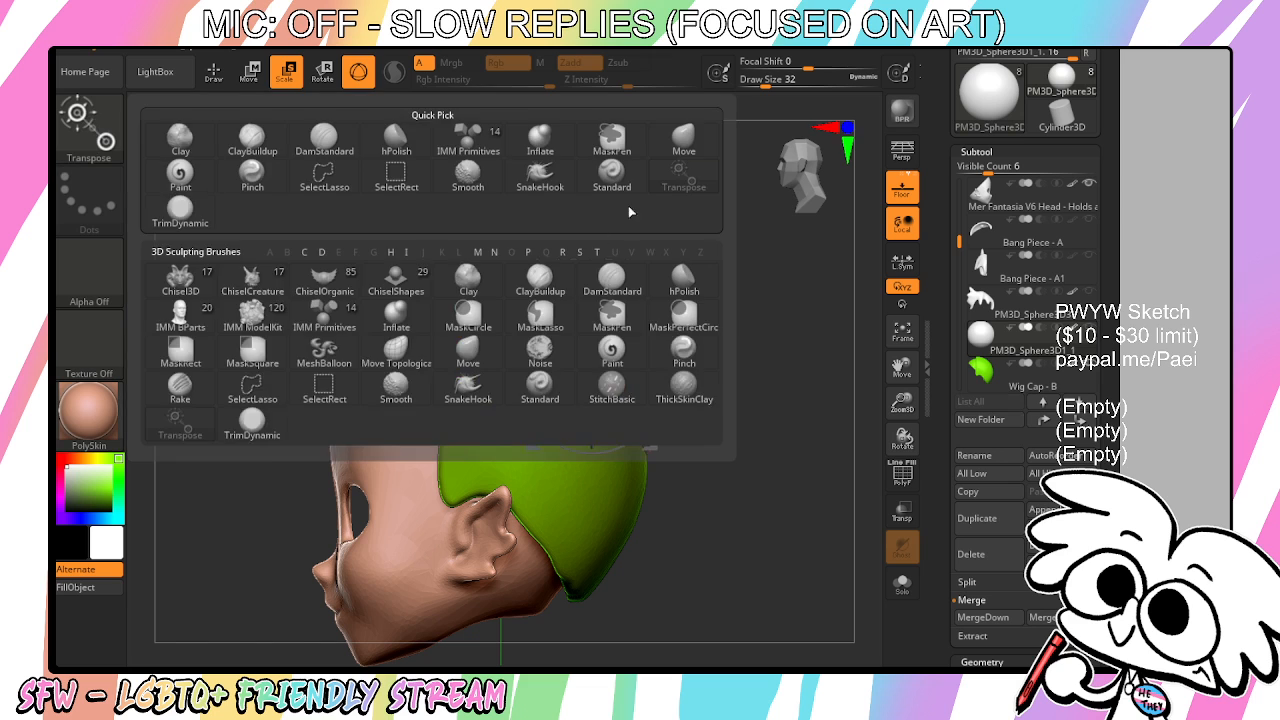
{"action": "left_click", "coordinate": [544, 176]}
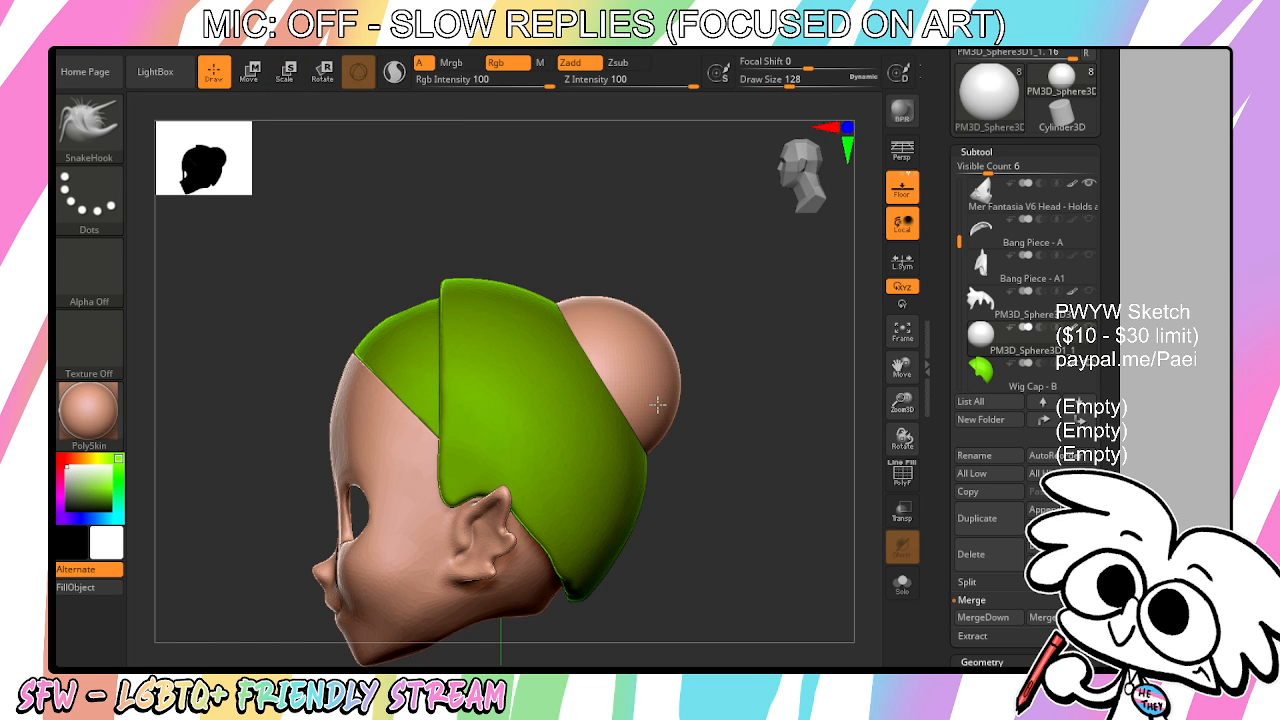
{"action": "left_click_drag", "start_coordinate": [651, 395], "coordinate": [692, 620]}
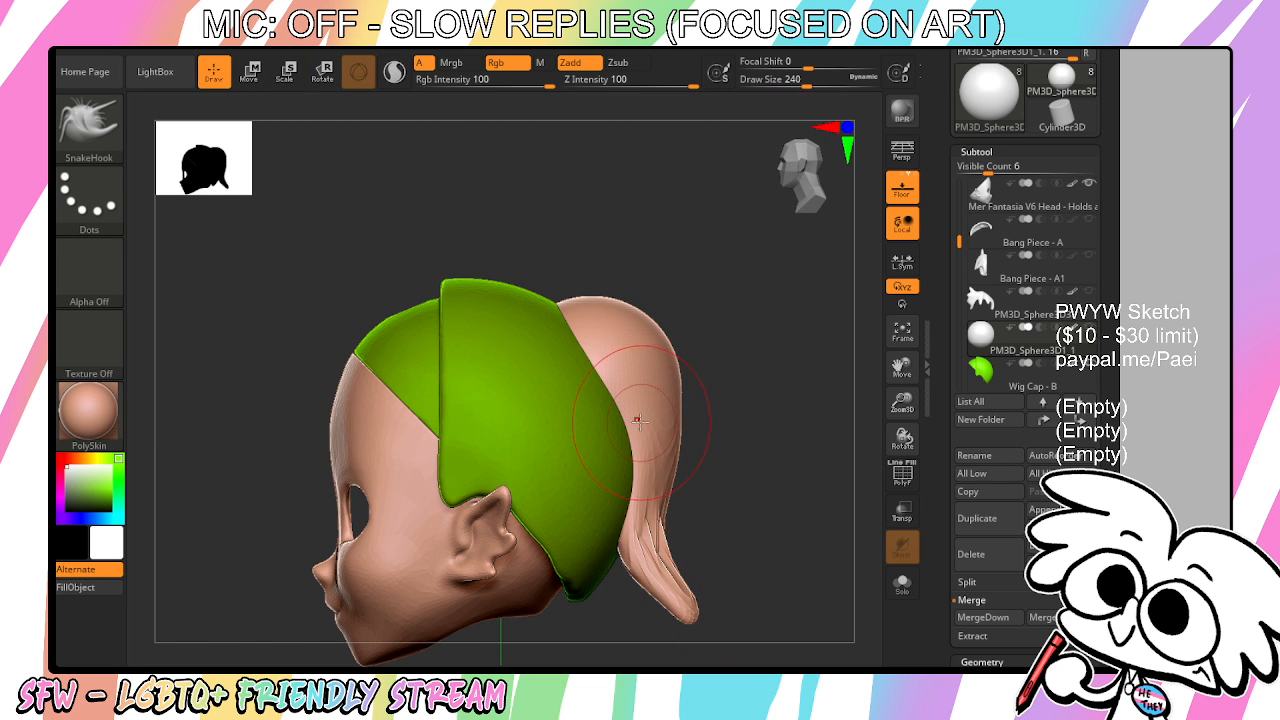
{"action": "mouse_move", "coordinate": [602, 317]}
{"action": "left_mouse_down"}
{"action": "mouse_move", "coordinate": [686, 194]}
{"action": "mouse_move", "coordinate": [720, 178]}
{"action": "left_mouse_up"}
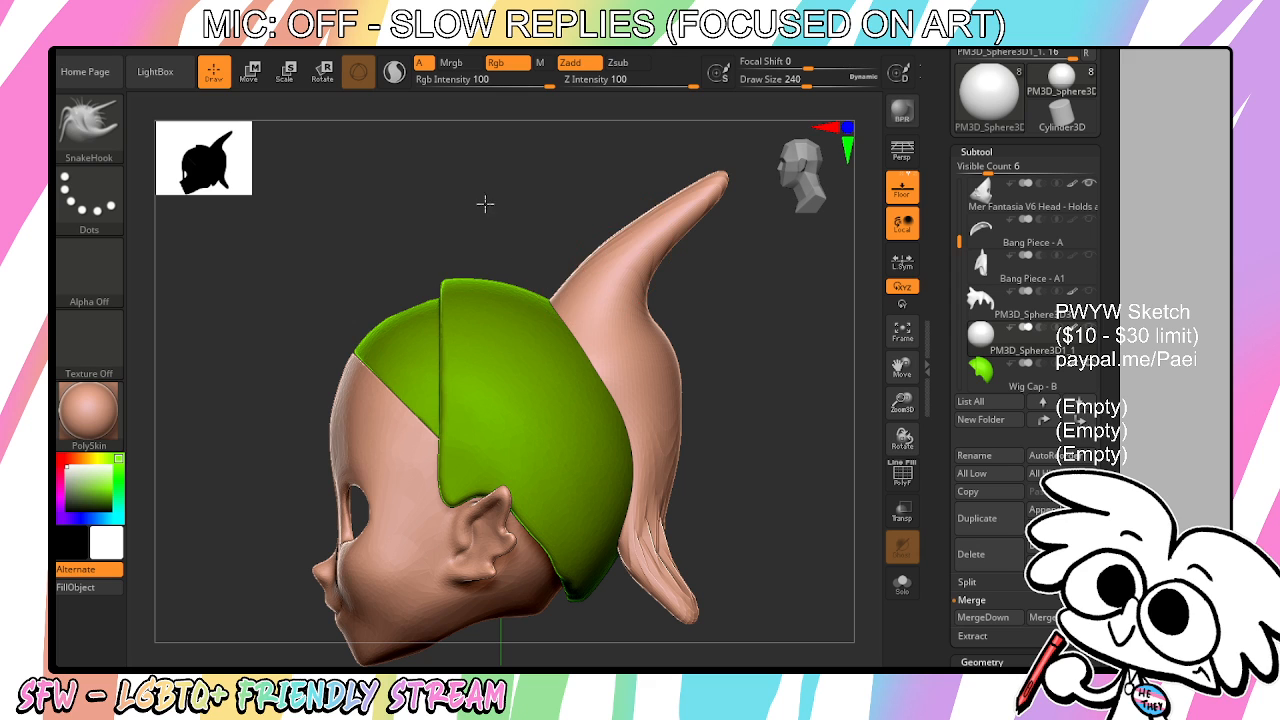
{"action": "mouse_move", "coordinate": [580, 287]}
{"action": "left_mouse_down"}
{"action": "mouse_move", "coordinate": [443, 163]}
{"action": "mouse_move", "coordinate": [455, 118]}
{"action": "left_mouse_up"}
{"action": "mouse_move", "coordinate": [665, 360]}
{"action": "left_mouse_down"}
{"action": "mouse_move", "coordinate": [726, 323]}
{"action": "mouse_move", "coordinate": [808, 308]}
{"action": "left_mouse_up"}
{"action": "left_click_drag", "start_coordinate": [679, 408], "coordinate": [742, 452]}
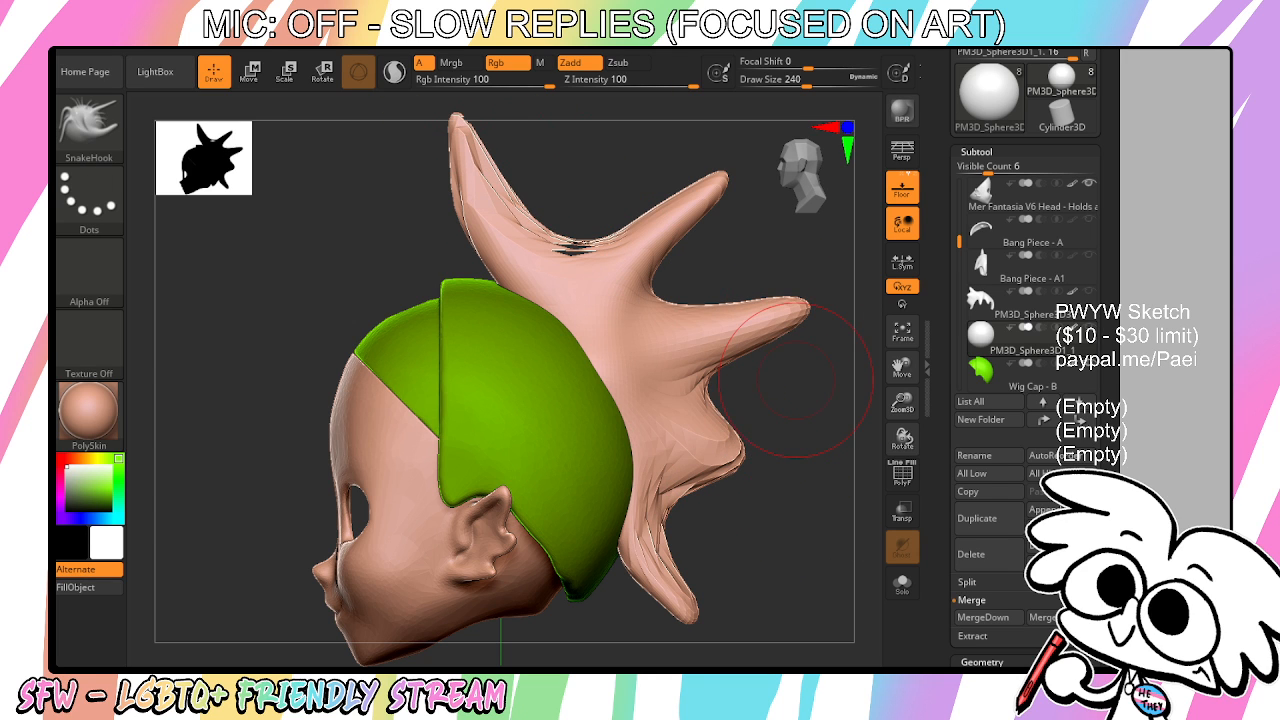
Remesh the spiky back hair with DynaMesh at resolution 128
{"action": "scroll", "coordinate": [1006, 510], "scroll_direction": "down", "scroll_amount": 5}
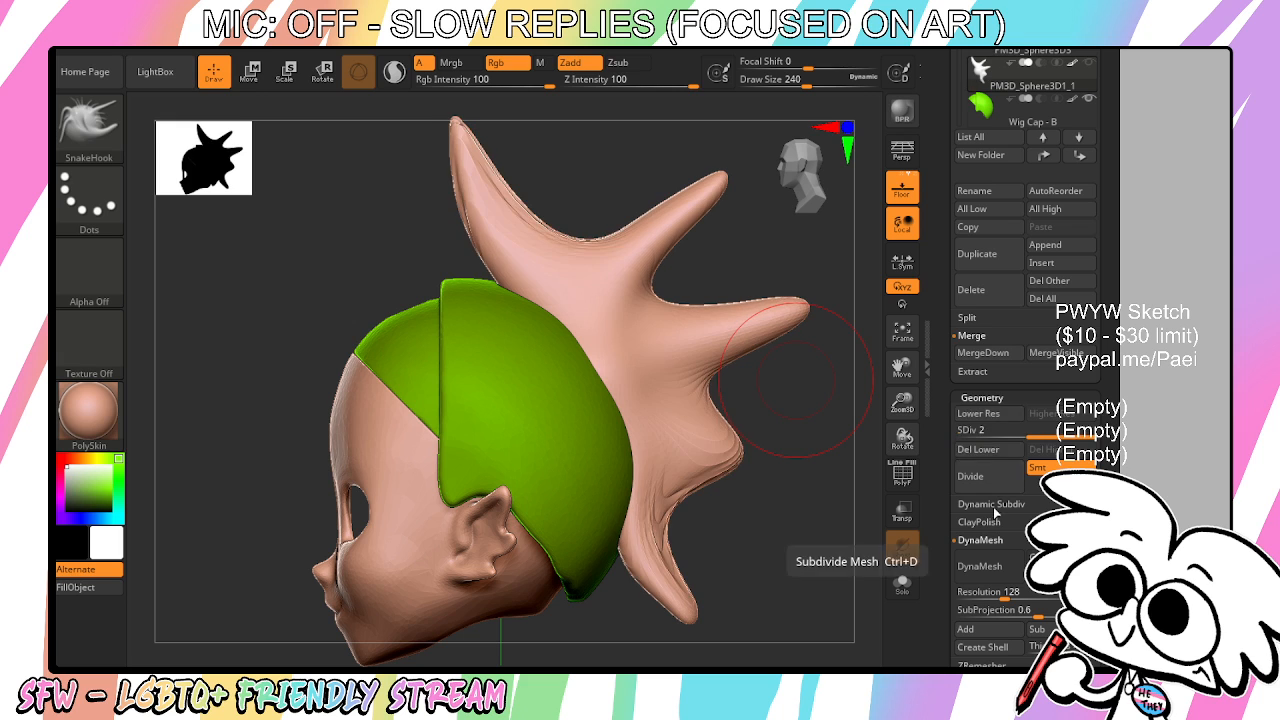
{"action": "left_click", "coordinate": [988, 566]}
{"action": "key", "text": "shift"}
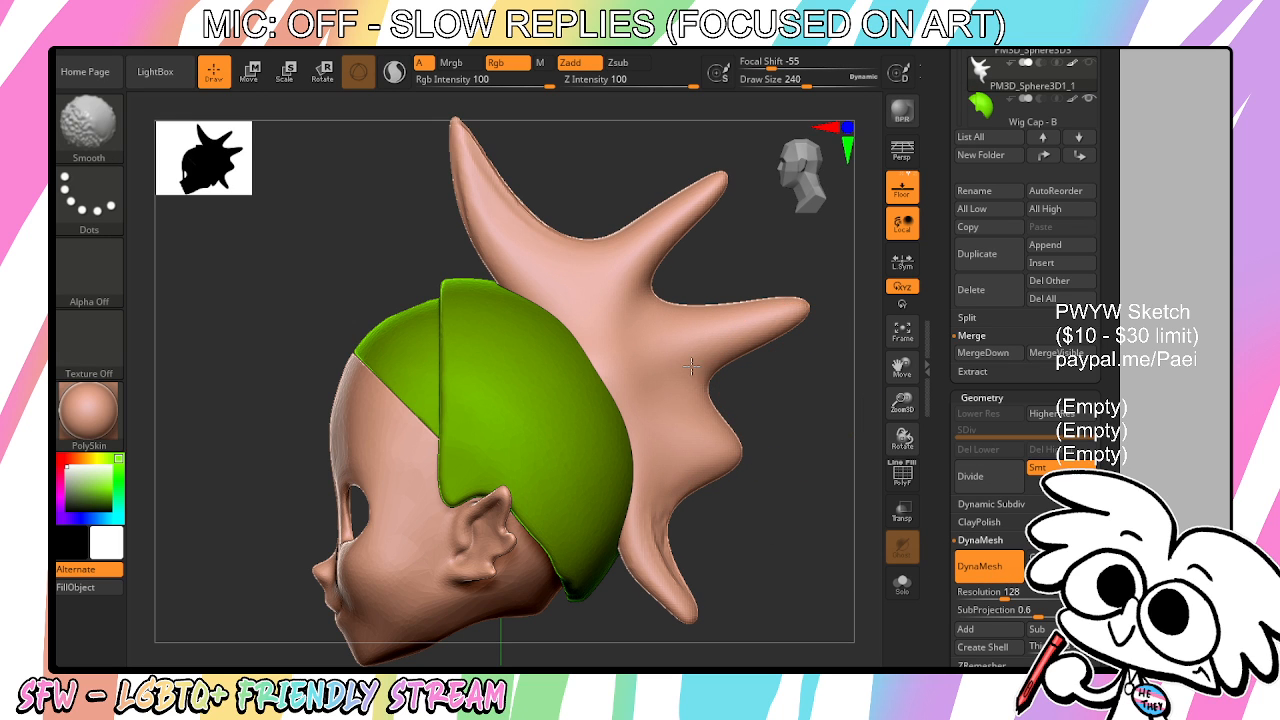
Pull locks from the bulging side of the back hair down over the rear of the wig cap
{"action": "left_click_drag", "start_coordinate": [800, 560], "coordinate": [720, 560], "text": "shift"}
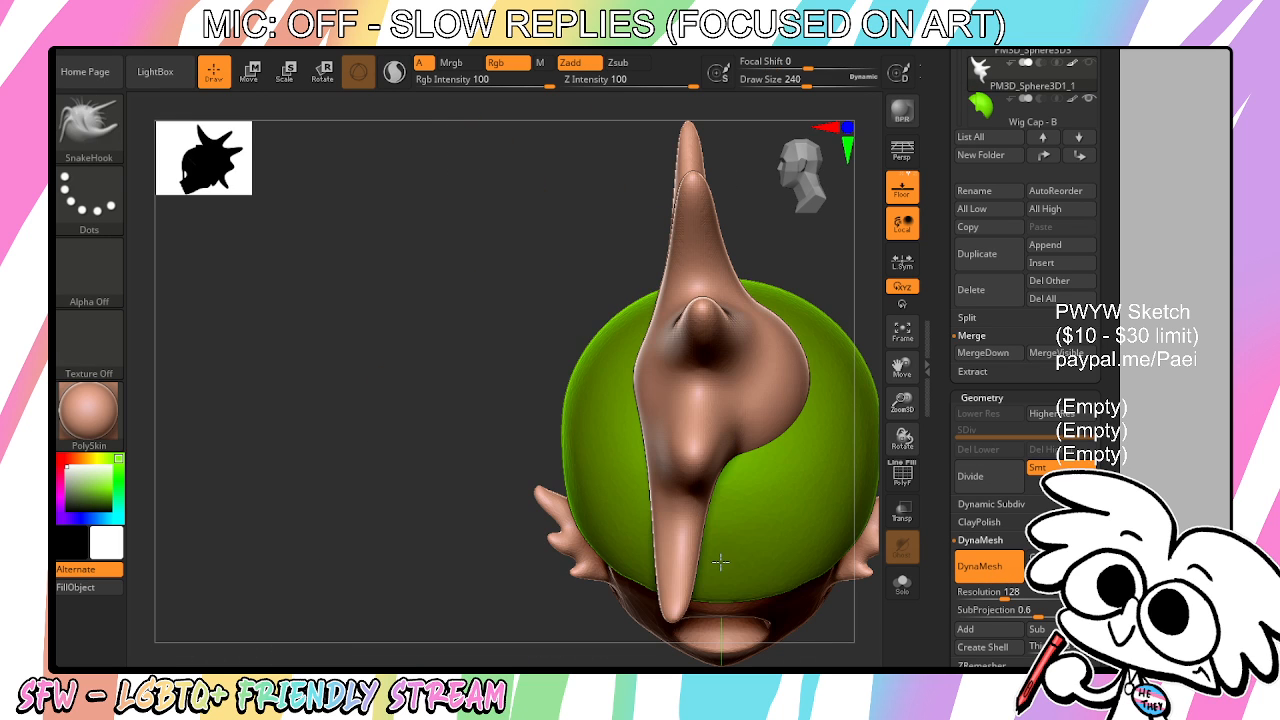
{"action": "left_click_drag", "start_coordinate": [740, 215], "coordinate": [608, 239], "text": "alt"}
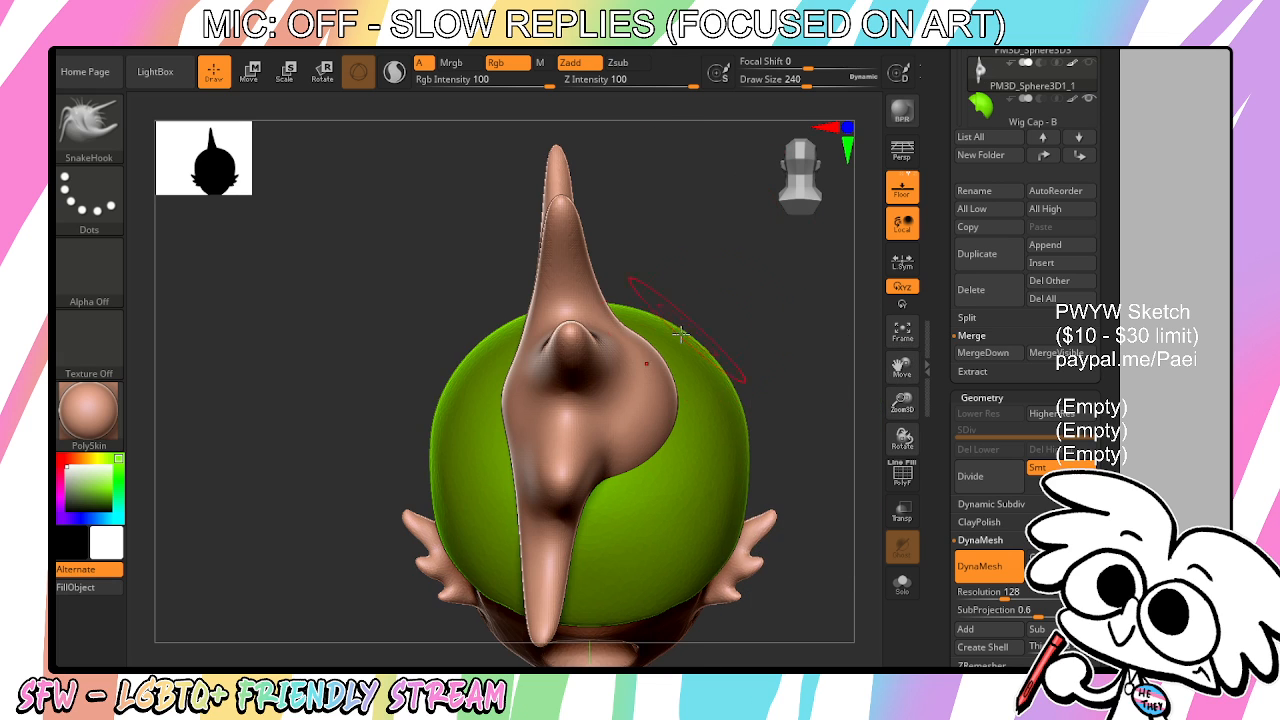
{"action": "mouse_move", "coordinate": [660, 362]}
{"action": "left_mouse_down"}
{"action": "mouse_move", "coordinate": [737, 357]}
{"action": "mouse_move", "coordinate": [796, 492]}
{"action": "mouse_move", "coordinate": [709, 391]}
{"action": "mouse_move", "coordinate": [745, 530]}
{"action": "left_mouse_up"}
{"action": "key", "text": "ctrl+z"}
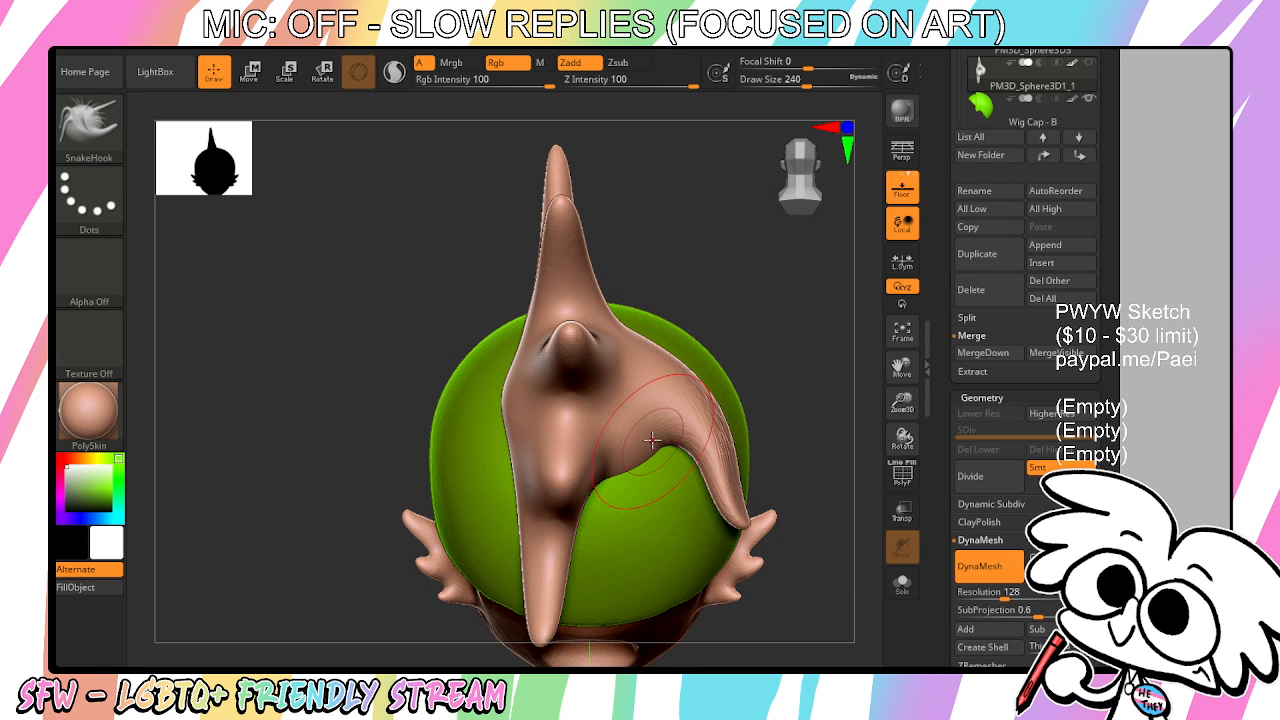
{"action": "left_click_drag", "start_coordinate": [632, 436], "coordinate": [661, 634]}
{"action": "right_click_drag", "start_coordinate": [737, 333], "coordinate": [780, 358]}
{"action": "key", "text": "ctrl+z"}
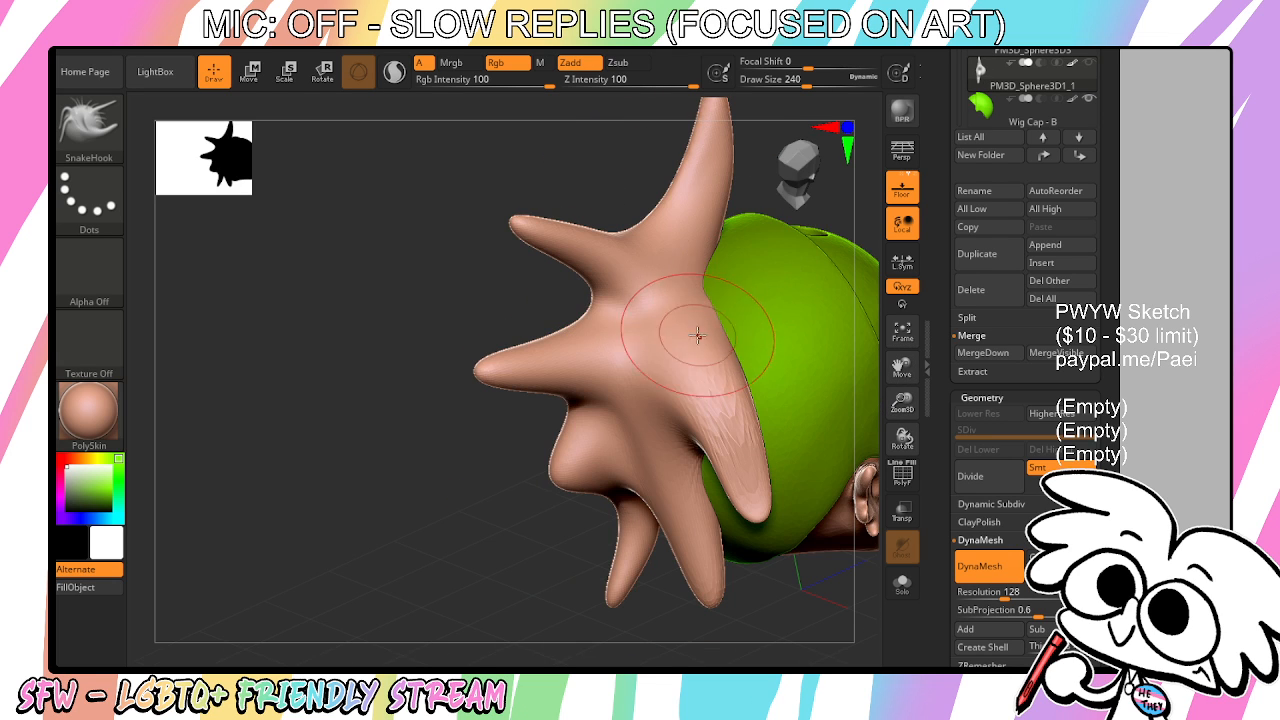
Pull several locks forward over both sides of the wig cap with the SnakeHook brush at draw size 240
{"action": "left_click_drag", "start_coordinate": [697, 334], "coordinate": [812, 183]}
{"action": "left_click_drag", "start_coordinate": [757, 327], "coordinate": [880, 328]}
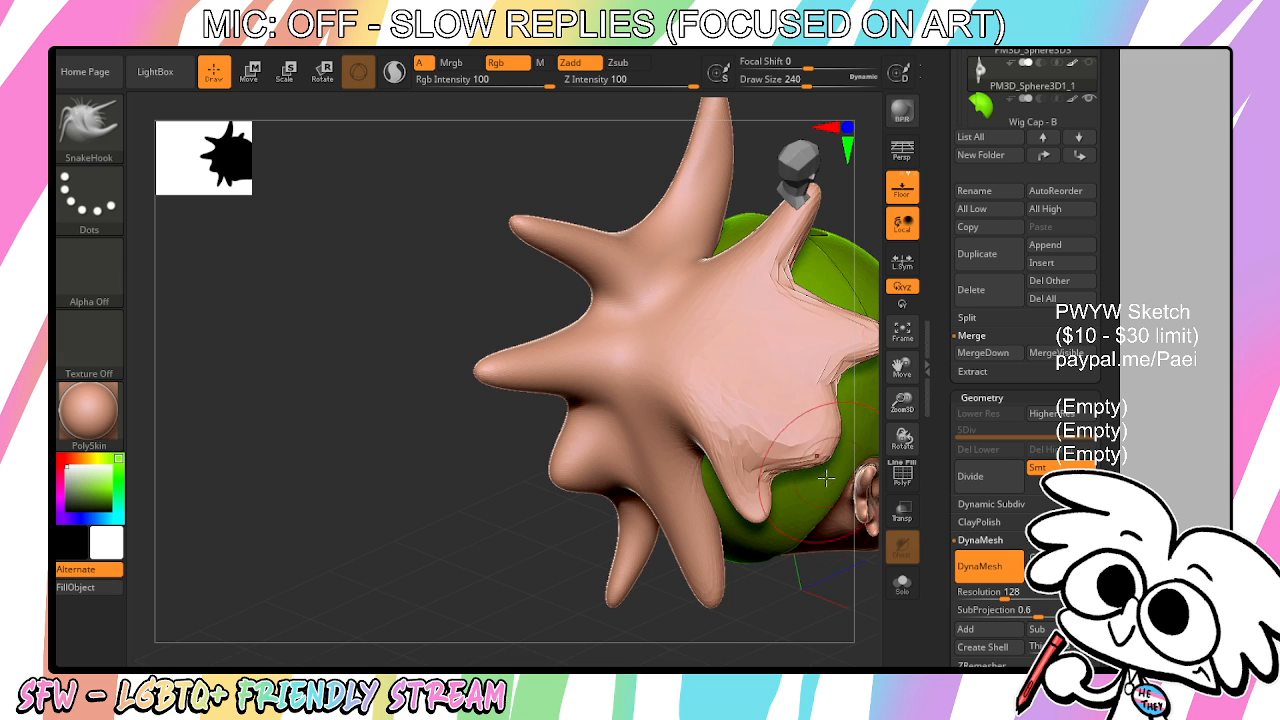
{"action": "right_click_drag", "start_coordinate": [808, 353], "coordinate": [643, 243]}
{"action": "left_click_drag", "start_coordinate": [590, 320], "coordinate": [395, 330]}
{"action": "left_click_drag", "start_coordinate": [590, 360], "coordinate": [450, 465]}
{"action": "right_click_drag", "start_coordinate": [450, 465], "coordinate": [517, 608]}
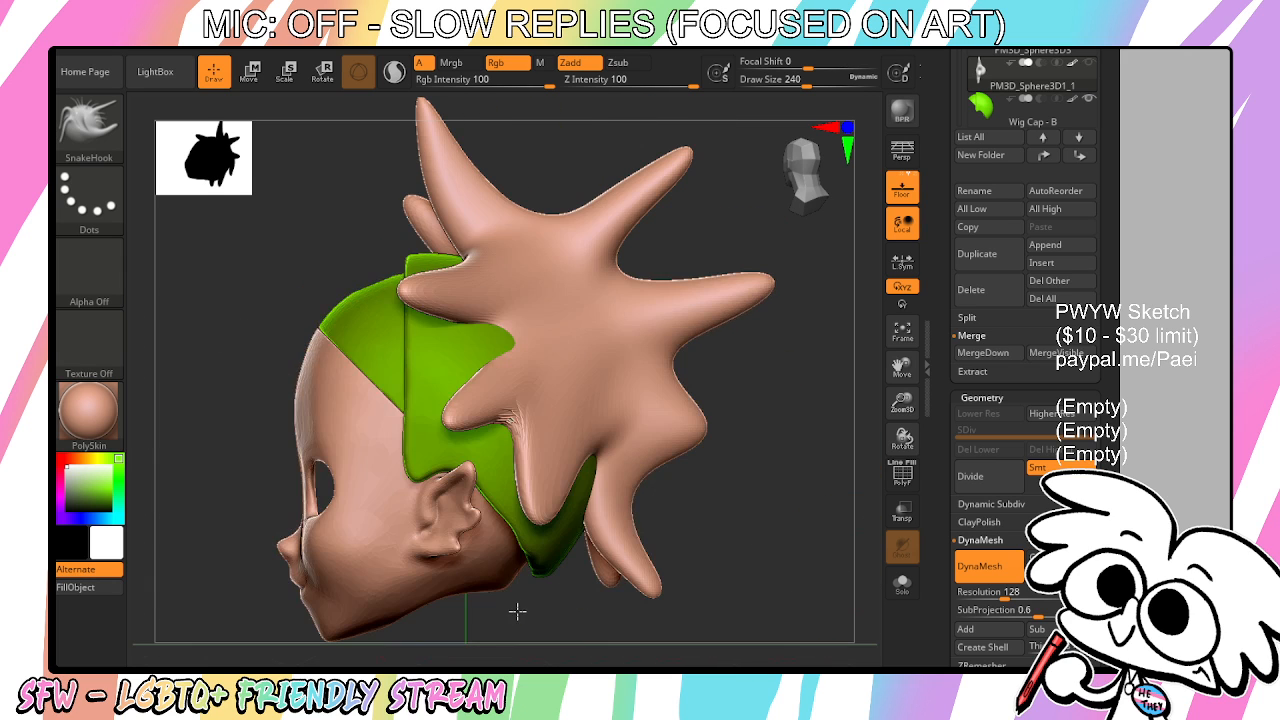
Remesh the stretched hair and smooth the rippled area between the side locks above the ear
{"action": "key", "text": "ctrl"}
{"action": "key", "text": "ctrl+z"}
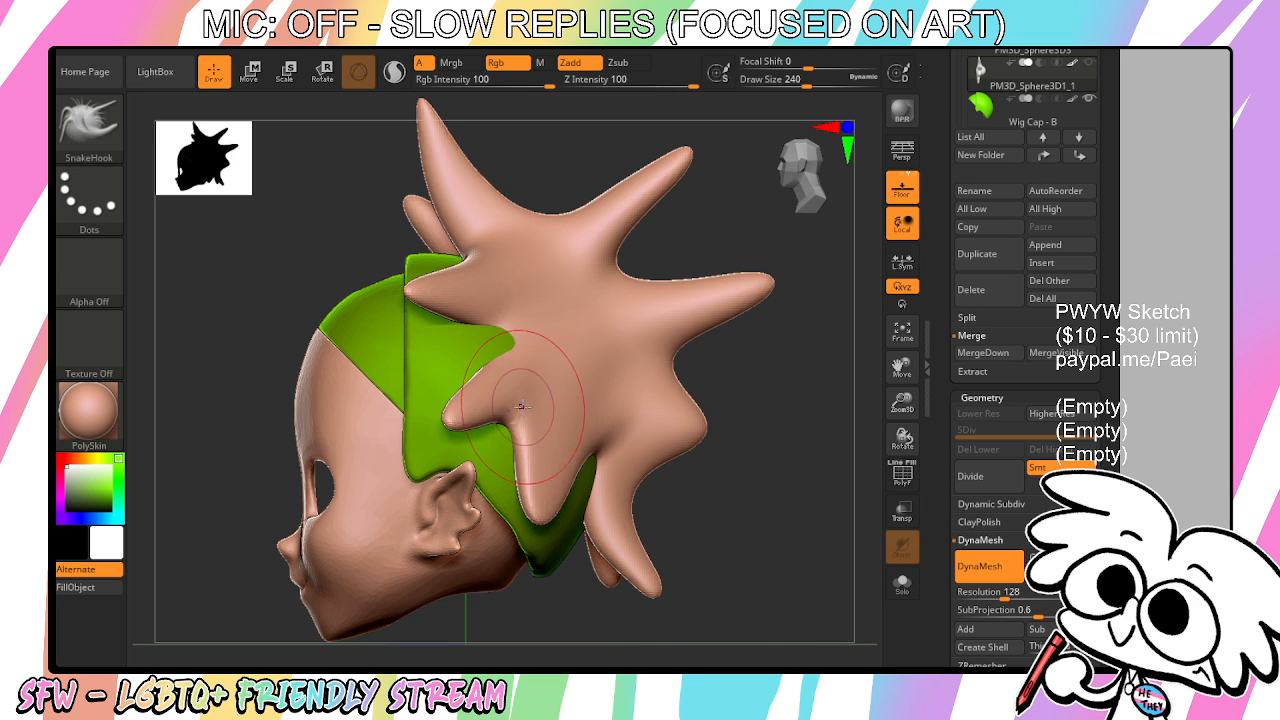
{"action": "left_click_drag", "start_coordinate": [537, 386], "coordinate": [497, 438], "text": "shift"}
{"action": "right_click_drag", "start_coordinate": [489, 450], "coordinate": [609, 580]}
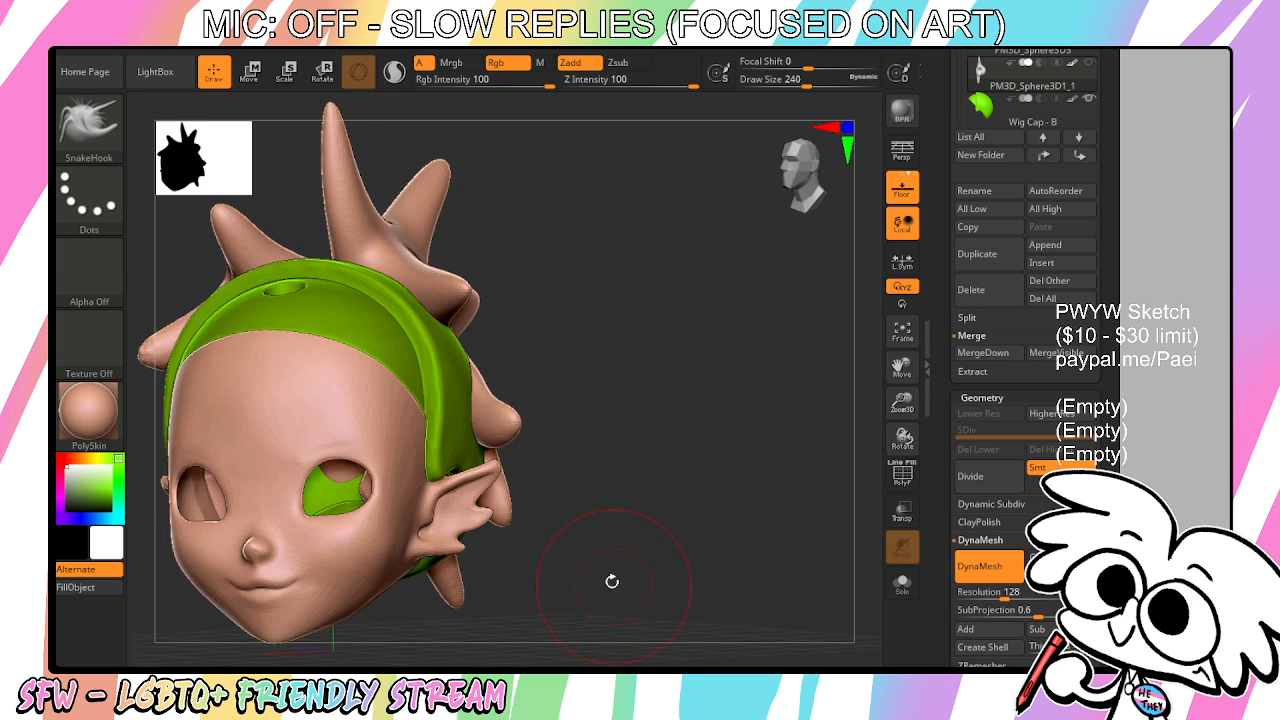
{"action": "right_click_drag", "start_coordinate": [580, 481], "coordinate": [470, 425]}
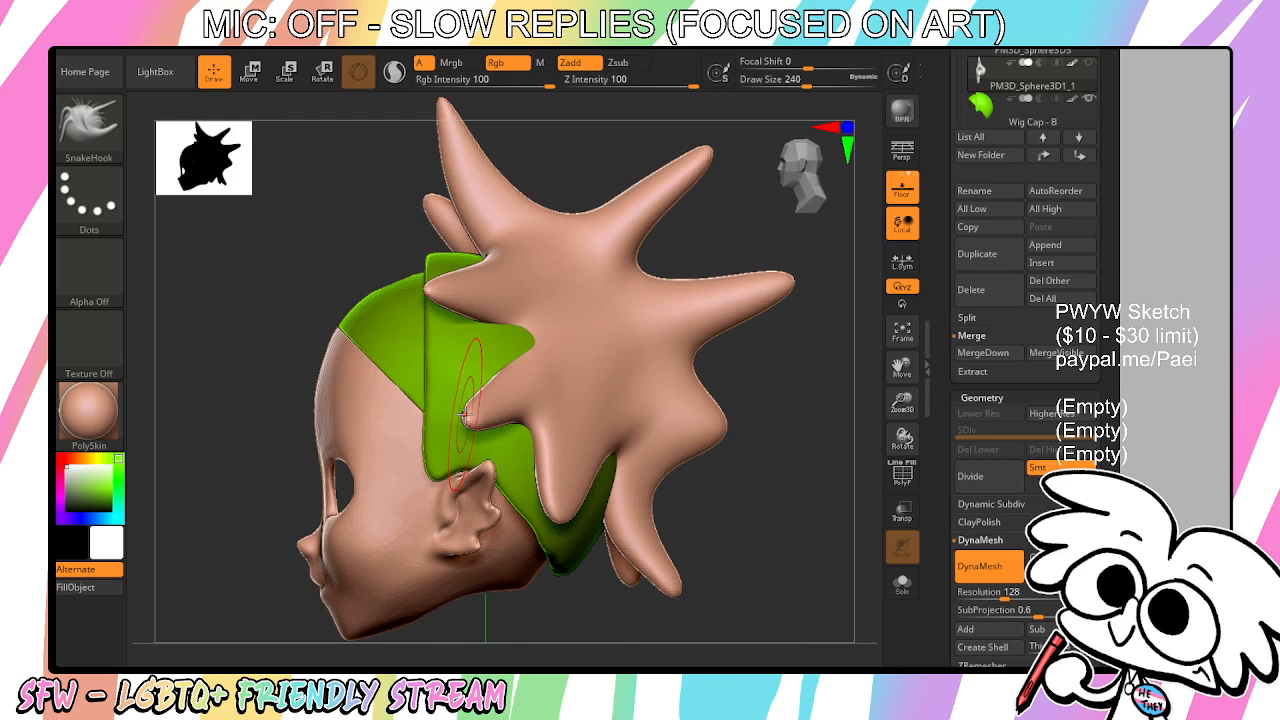
Pull the front side lock down in front of the ear and lengthen the locks behind it to the jawline
{"action": "left_click_drag", "start_coordinate": [467, 415], "coordinate": [405, 524]}
{"action": "key", "text": "ctrl+z"}
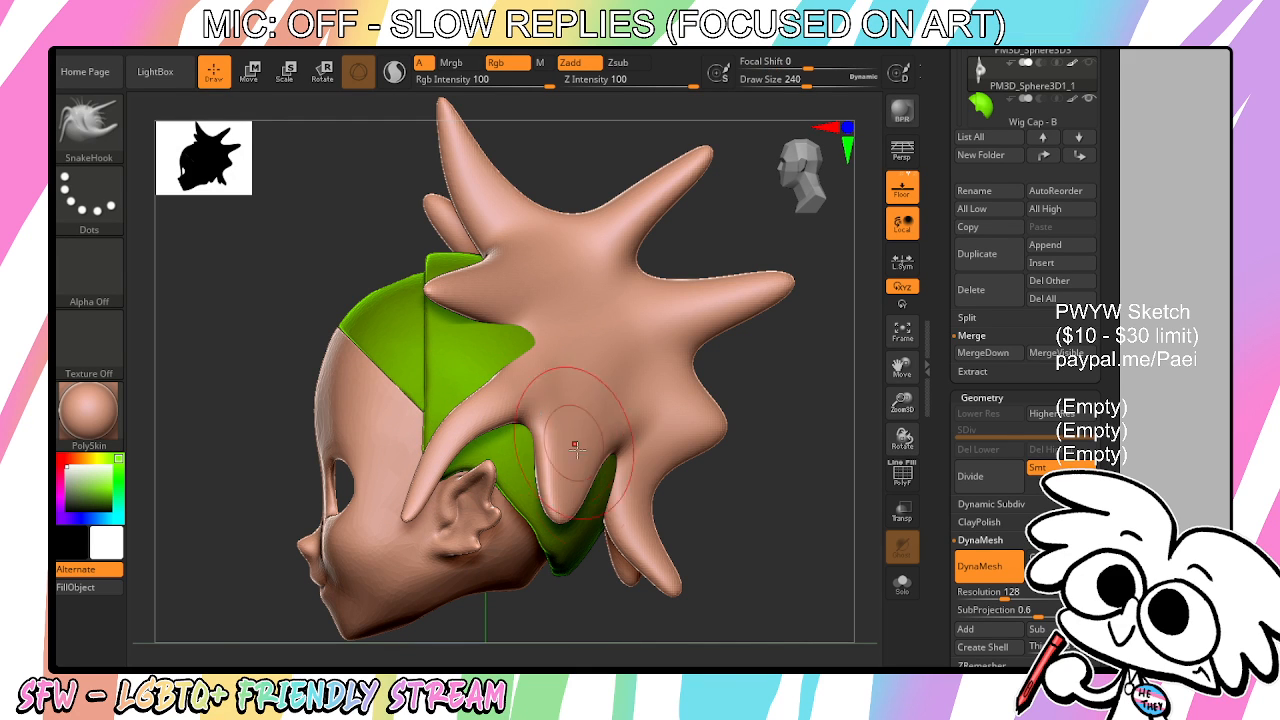
{"action": "left_click_drag", "start_coordinate": [565, 420], "coordinate": [562, 597]}
{"action": "left_click_drag", "start_coordinate": [564, 509], "coordinate": [566, 600]}
{"action": "left_click_drag", "start_coordinate": [595, 492], "coordinate": [608, 600]}
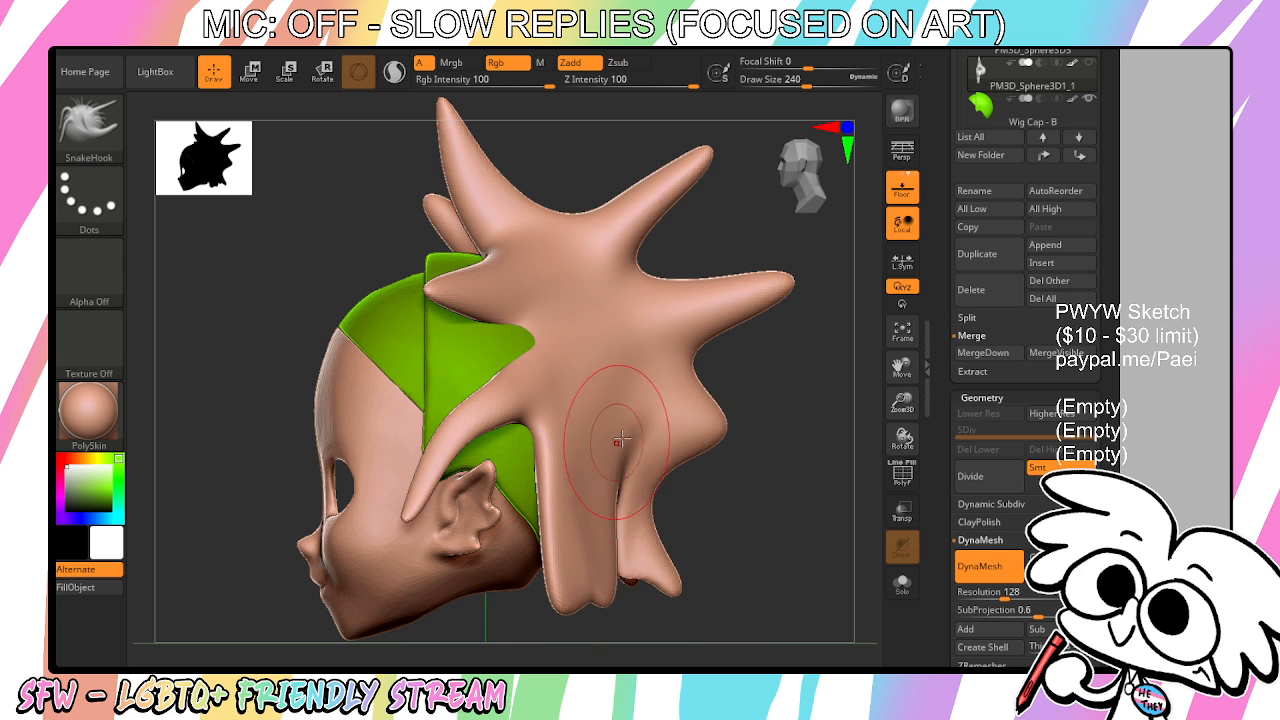
{"action": "left_click_drag", "start_coordinate": [620, 443], "coordinate": [640, 590]}
Pull the rear locks down and across the gaps at the nape to cover the wig cap
{"action": "left_click_drag", "start_coordinate": [774, 543], "coordinate": [862, 411], "text": "shift"}
{"action": "left_click_drag", "start_coordinate": [903, 372], "coordinate": [721, 332]}
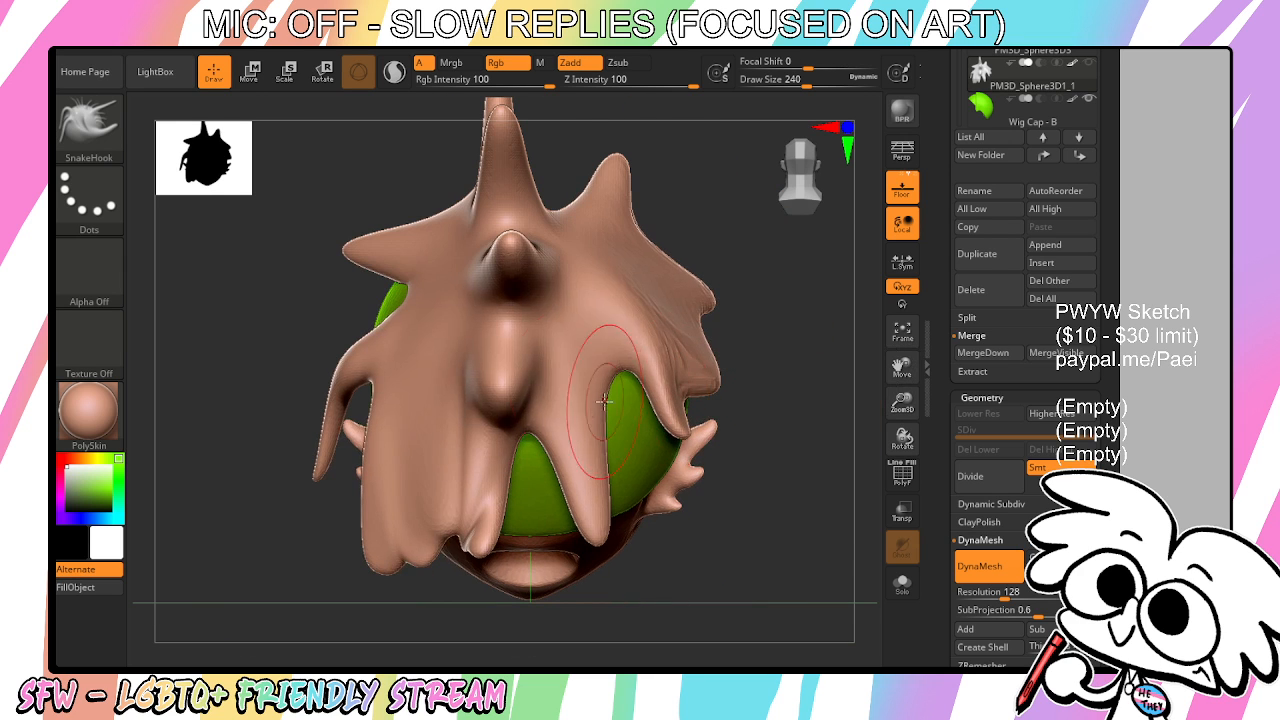
{"action": "left_click_drag", "start_coordinate": [614, 398], "coordinate": [655, 553]}
{"action": "left_click_drag", "start_coordinate": [545, 430], "coordinate": [560, 538]}
{"action": "left_click_drag", "start_coordinate": [716, 592], "coordinate": [634, 586]}
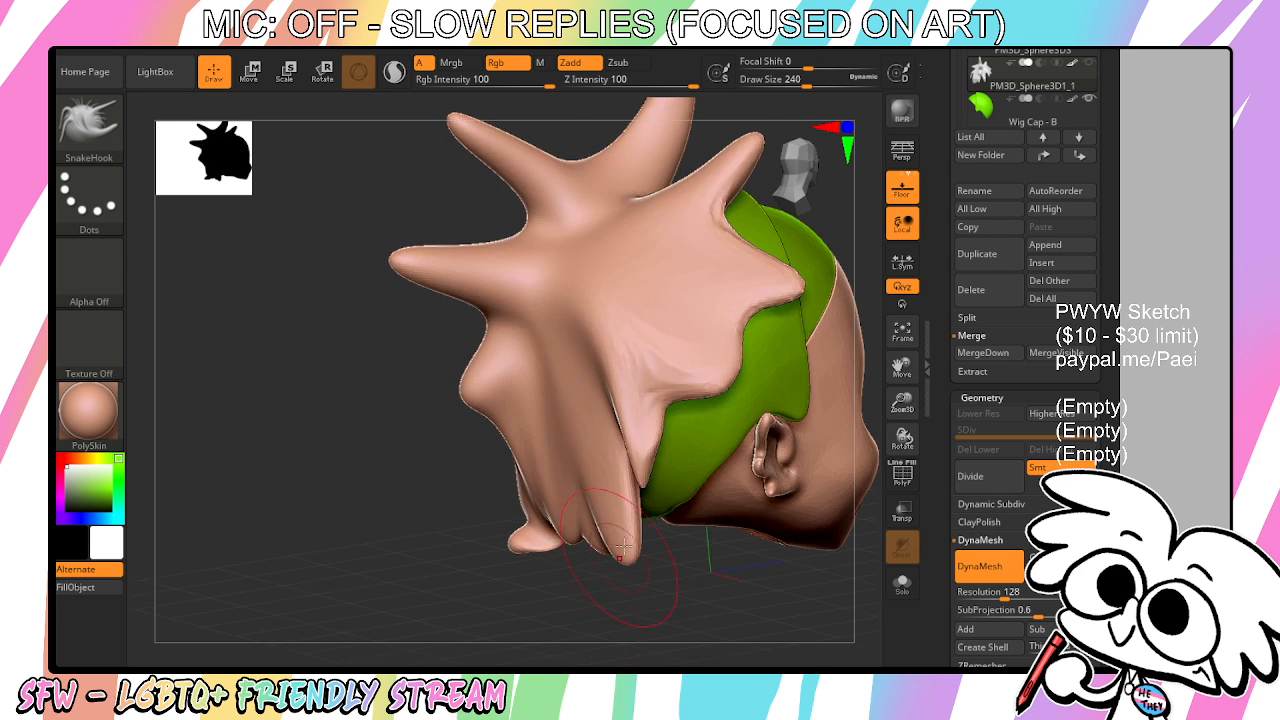
Hide the Mer Fantasia V6 Head subtool and view the hair through the inside of the wig cap
{"action": "mouse_move", "coordinate": [730, 584]}
{"action": "left_mouse_down"}
{"action": "mouse_move", "coordinate": [691, 552]}
{"action": "mouse_move", "coordinate": [674, 631]}
{"action": "mouse_move", "coordinate": [672, 612]}
{"action": "mouse_move", "coordinate": [784, 525]}
{"action": "mouse_move", "coordinate": [737, 443]}
{"action": "left_mouse_up"}
{"action": "left_click_drag", "start_coordinate": [1106, 172], "coordinate": [1106, 488]}
{"action": "left_click", "coordinate": [1032, 284]}
{"action": "left_click", "coordinate": [1089, 235]}
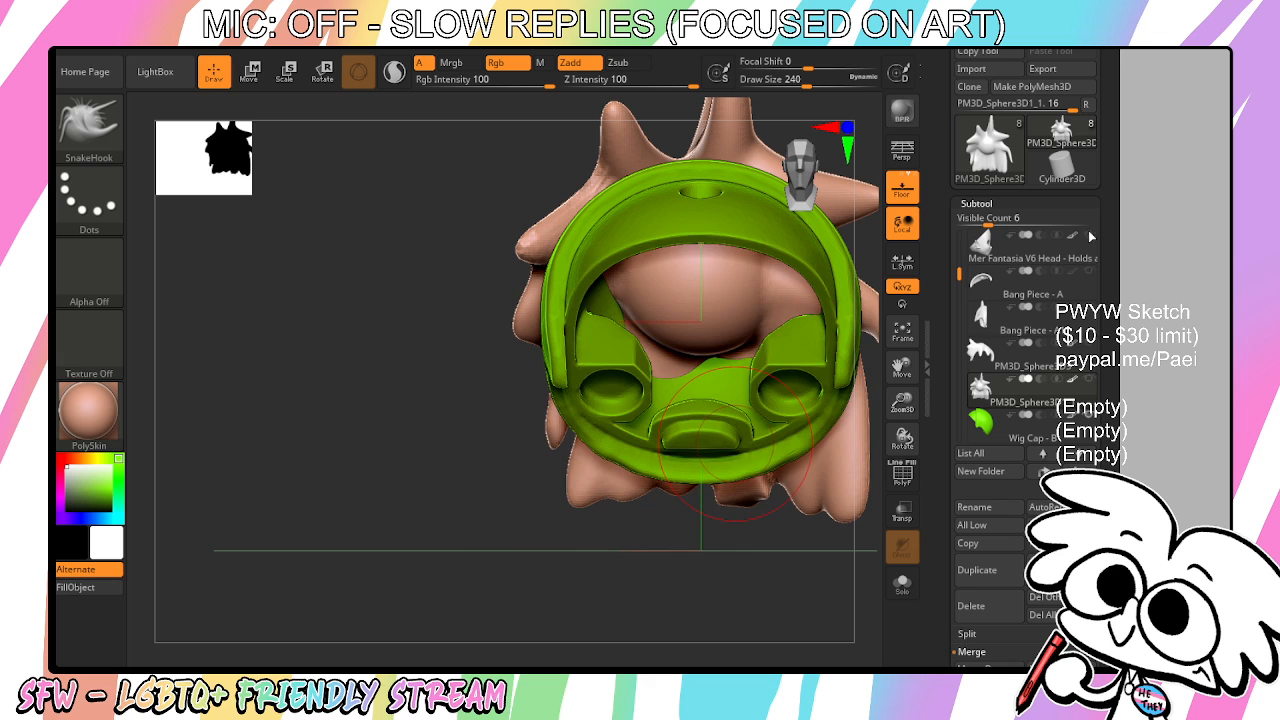
{"action": "left_click_drag", "start_coordinate": [912, 350], "coordinate": [836, 420]}
{"action": "left_click_drag", "start_coordinate": [840, 549], "coordinate": [836, 496]}
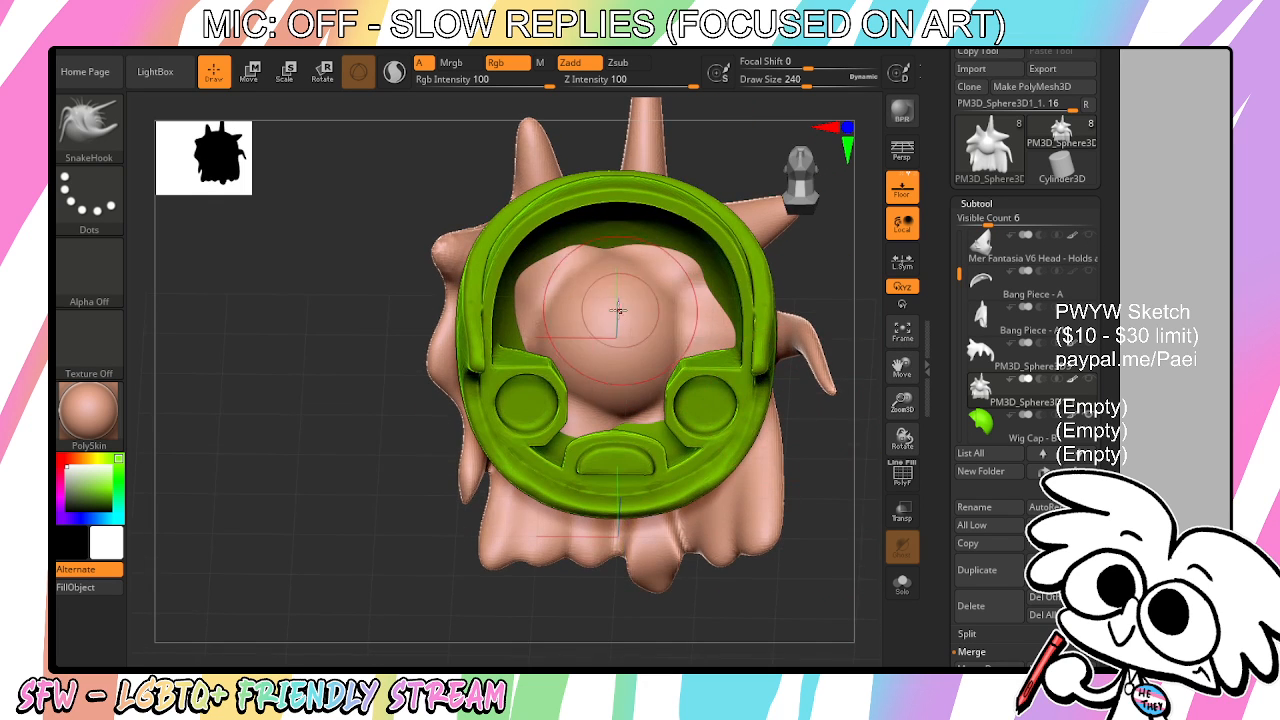
Duplicate Wig Cap - B and replace the copy with the Cutter Head mesh
{"action": "left_click", "coordinate": [1044, 441]}
{"action": "left_click", "coordinate": [994, 571]}
{"action": "key", "text": "F1"}
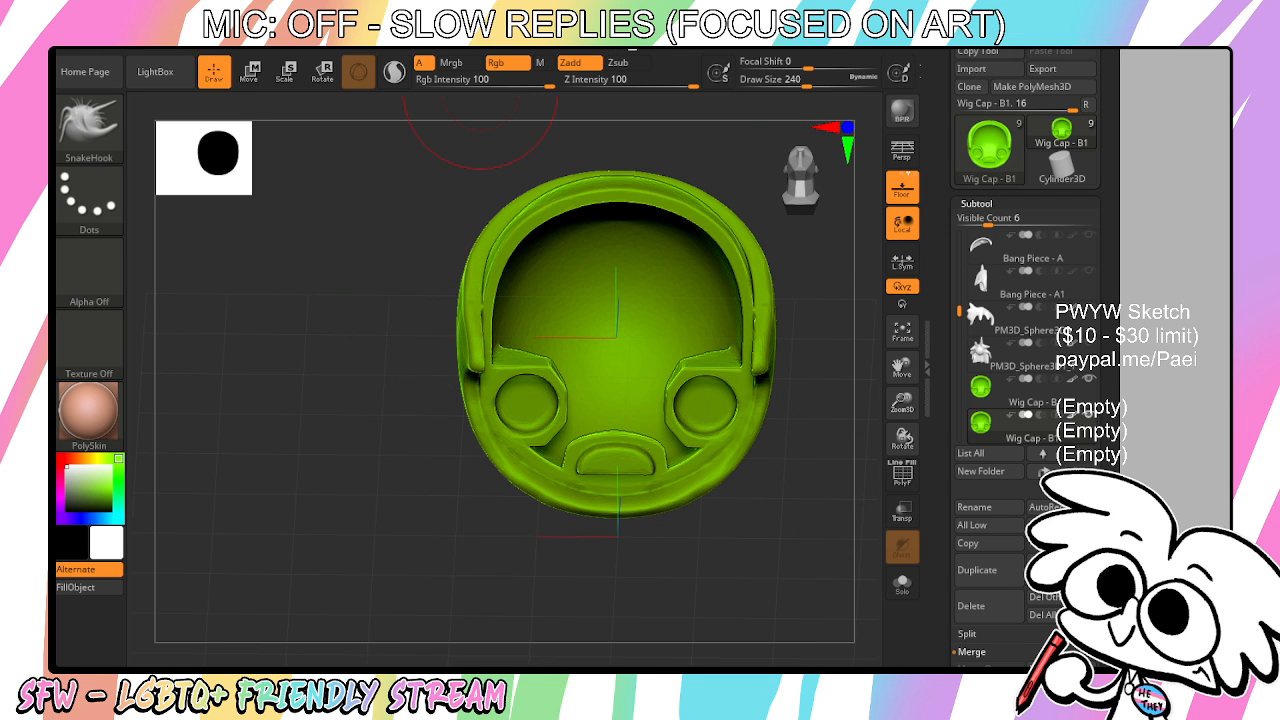
{"action": "mouse_move", "coordinate": [632, 73]}
{"action": "left_click", "coordinate": [986, 606]}
{"action": "left_click_drag", "start_coordinate": [830, 505], "coordinate": [817, 535], "text": "shift"}
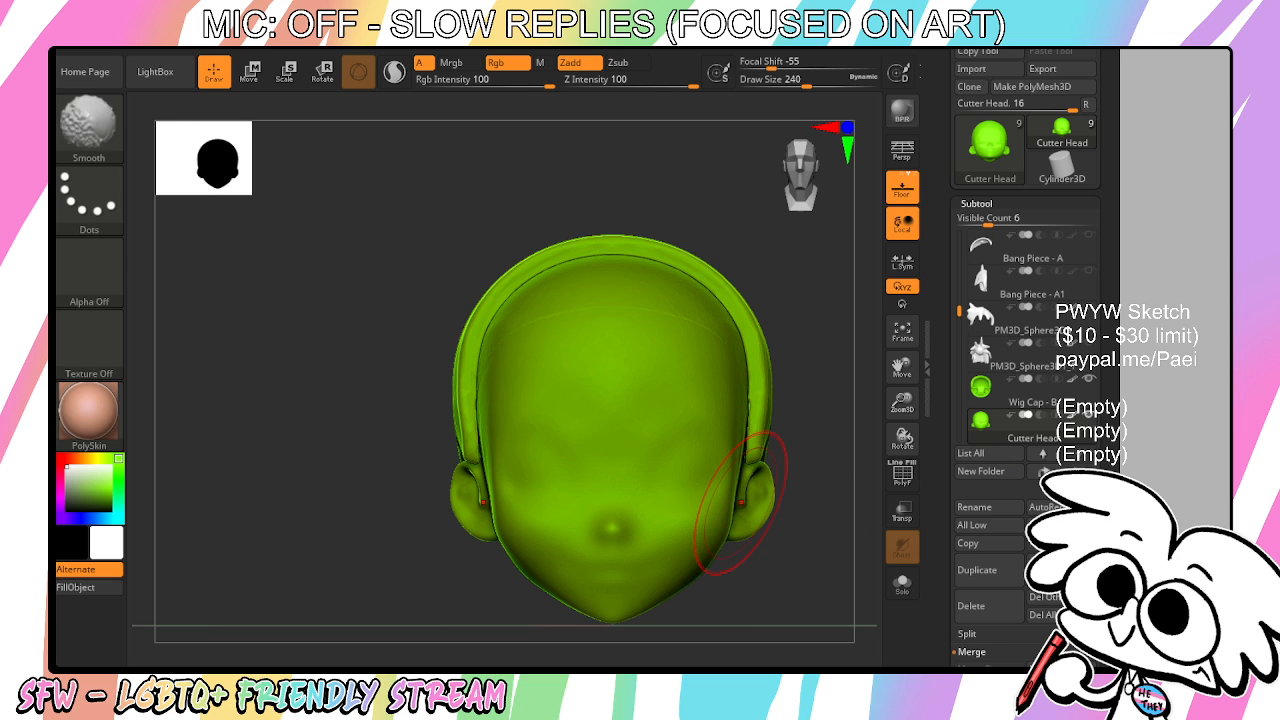
Fill the Cutter Head with red to tell it apart from the wig cap
{"action": "left_click", "coordinate": [112, 488]}
{"action": "left_click", "coordinate": [112, 588]}
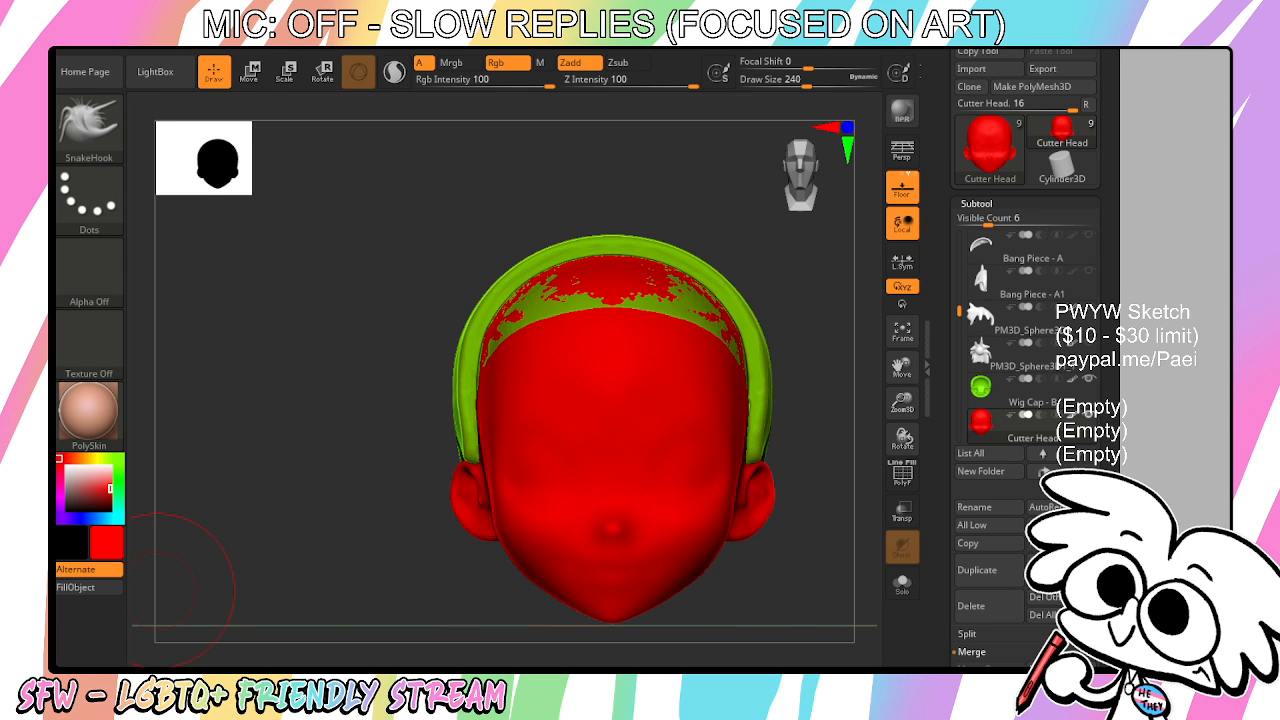
{"action": "left_click_drag", "start_coordinate": [838, 541], "coordinate": [871, 577], "text": "shift"}
Examine how the Cutter Head, the back hair and Wig Cap - B overlap, including the inside of the cap
{"action": "left_click", "coordinate": [1089, 380]}
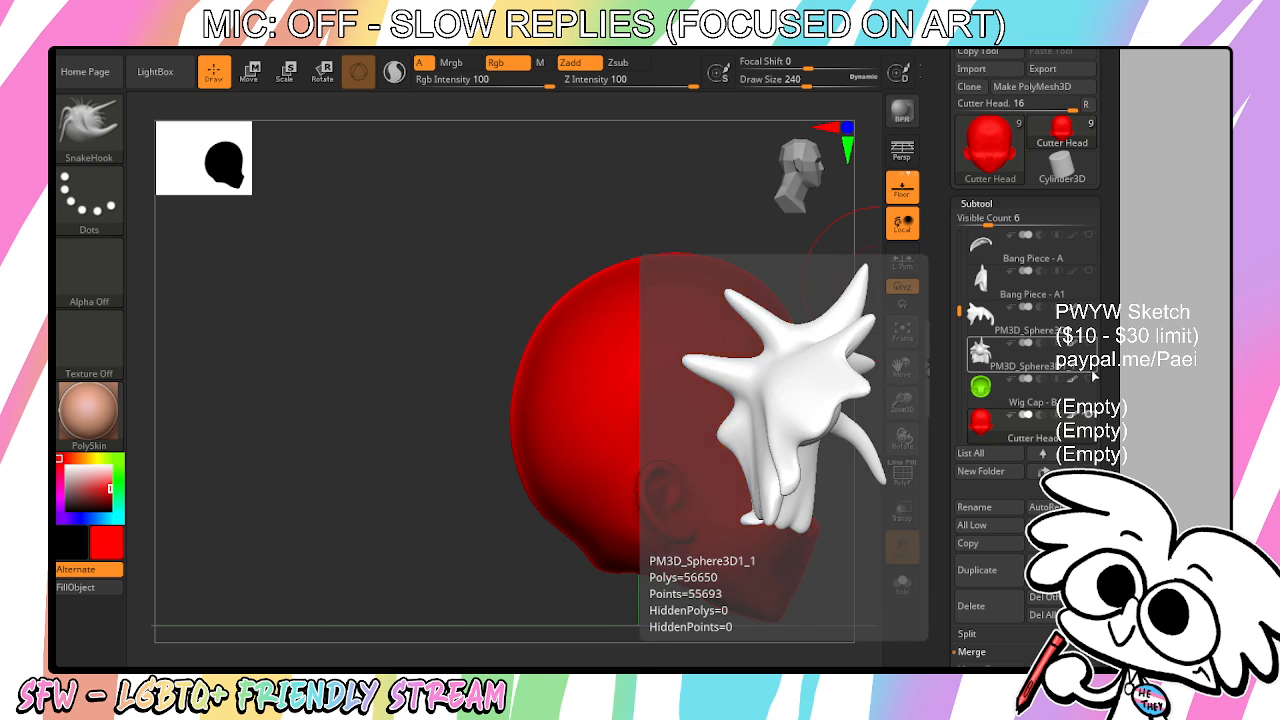
{"action": "left_click", "coordinate": [1091, 343]}
{"action": "left_click_drag", "start_coordinate": [845, 530], "coordinate": [790, 416]}
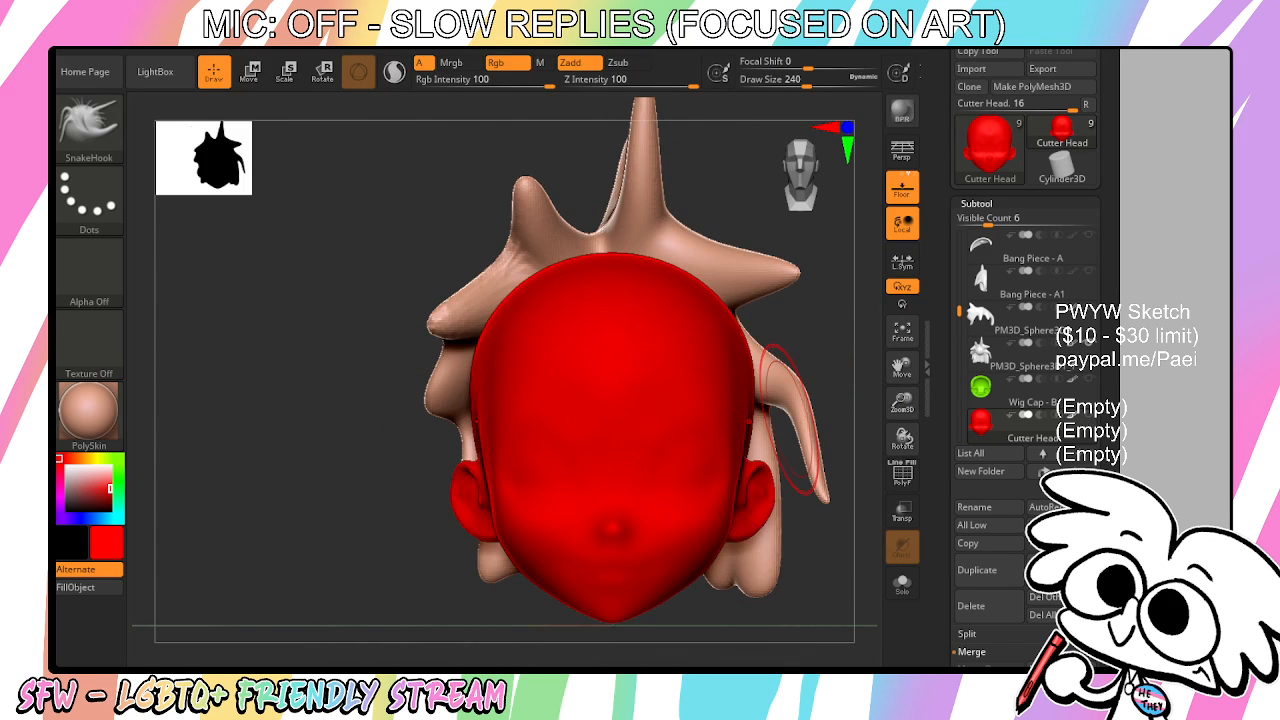
{"action": "left_click", "coordinate": [1090, 381]}
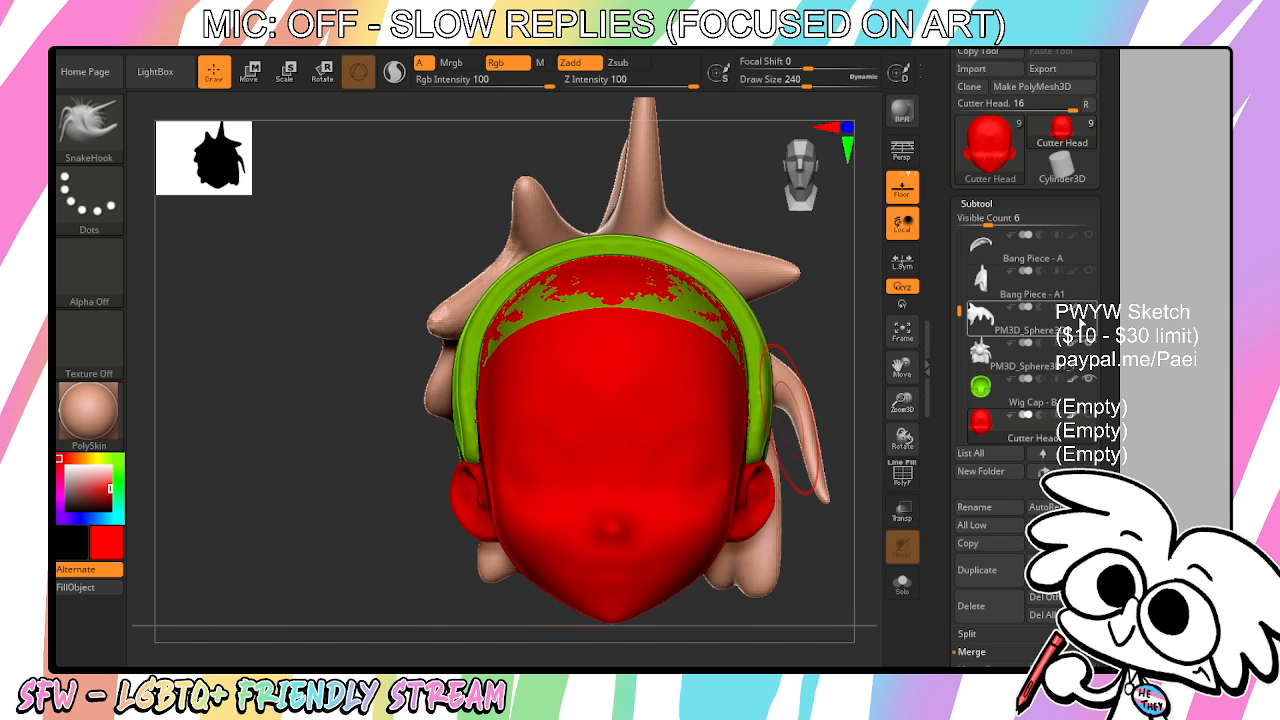
{"action": "left_click", "coordinate": [1080, 403]}
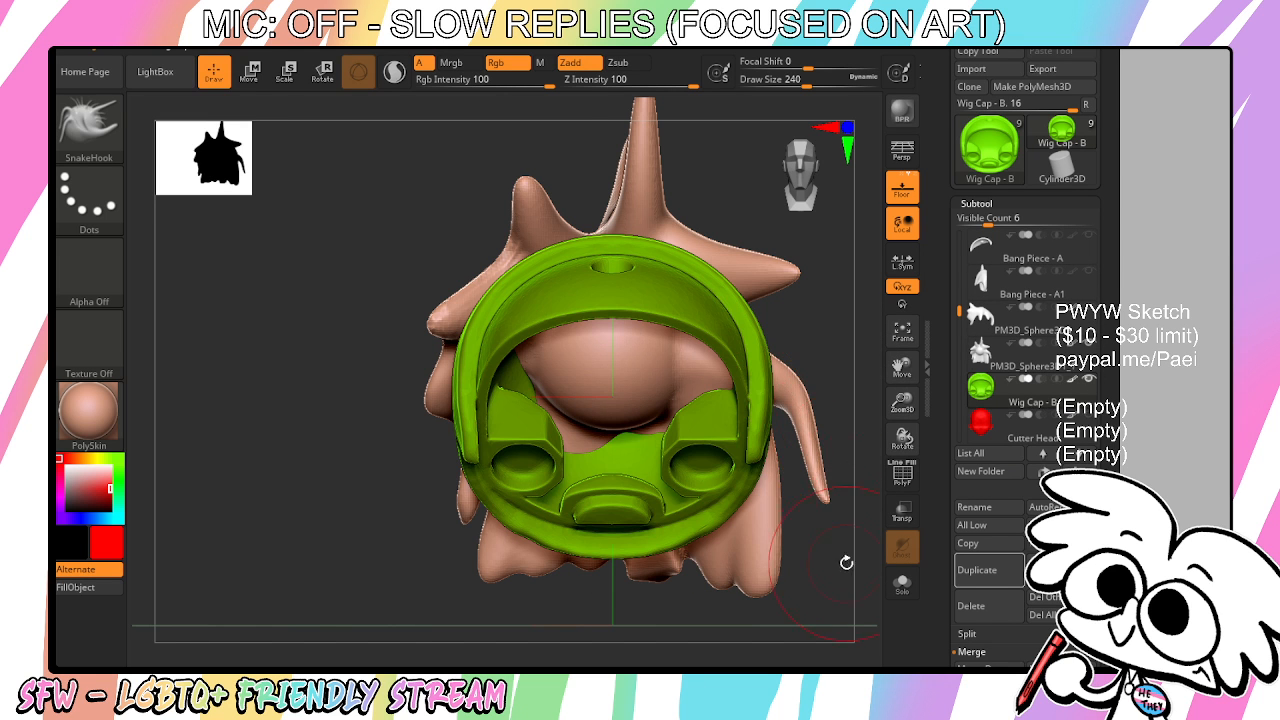
{"action": "left_click_drag", "start_coordinate": [846, 563], "coordinate": [713, 393]}
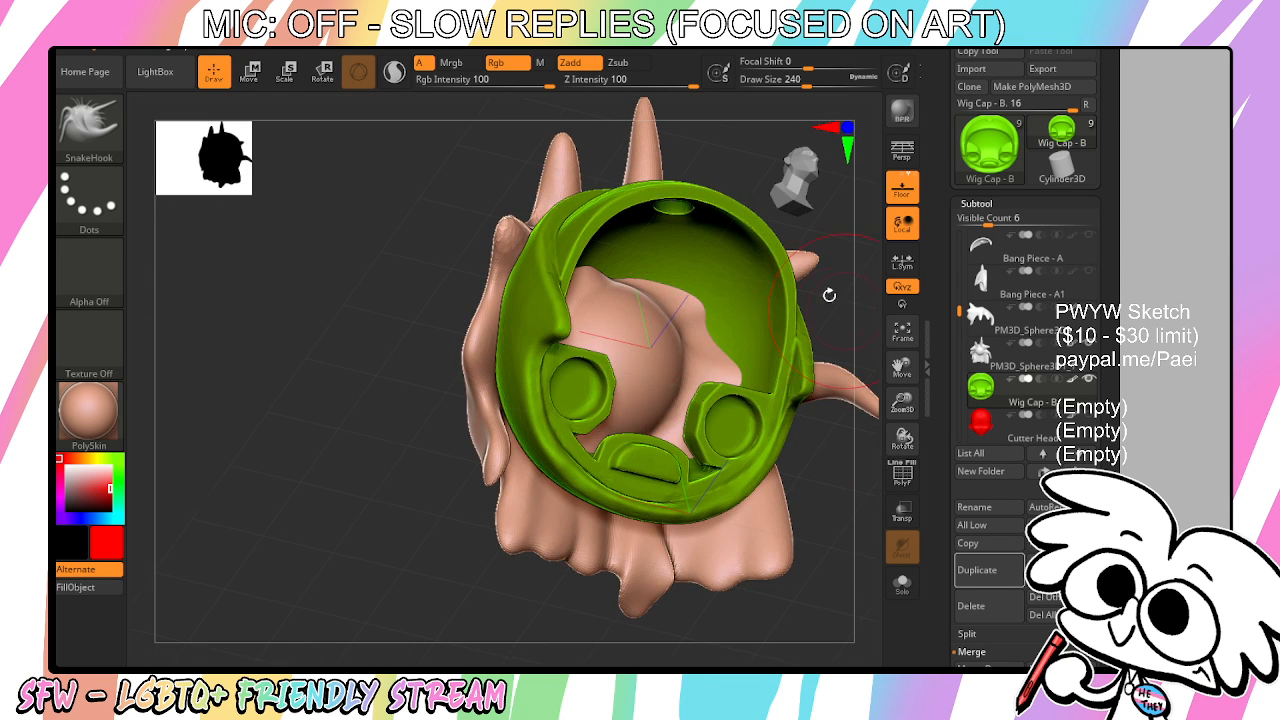
{"action": "left_click_drag", "start_coordinate": [829, 295], "coordinate": [650, 352]}
{"action": "left_click_drag", "start_coordinate": [768, 446], "coordinate": [649, 449]}
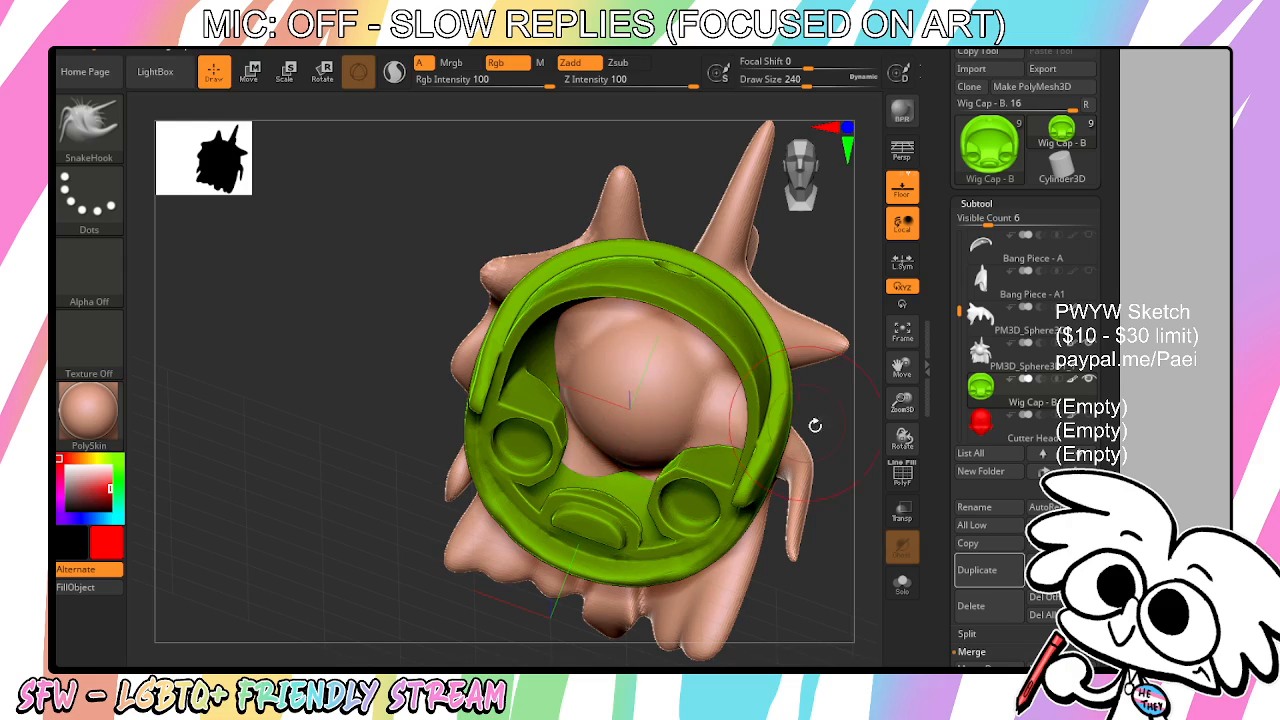
{"action": "left_click_drag", "start_coordinate": [815, 425], "coordinate": [676, 418]}
{"action": "left_click_drag", "start_coordinate": [843, 386], "coordinate": [826, 362]}
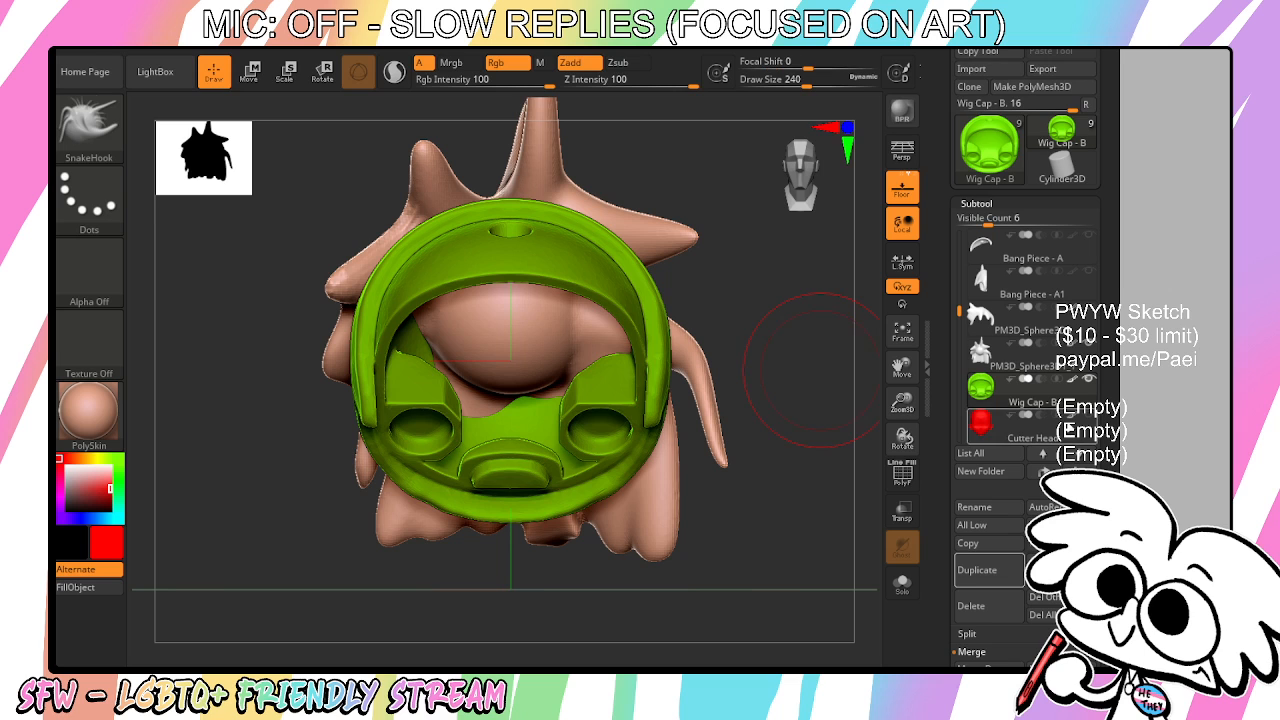
Hide Wig Cap - B and reorder the subtools so the back hair sits directly above the Cutter Head
{"action": "left_click", "coordinate": [1068, 432]}
{"action": "left_click_drag", "start_coordinate": [1112, 467], "coordinate": [1112, 400]}
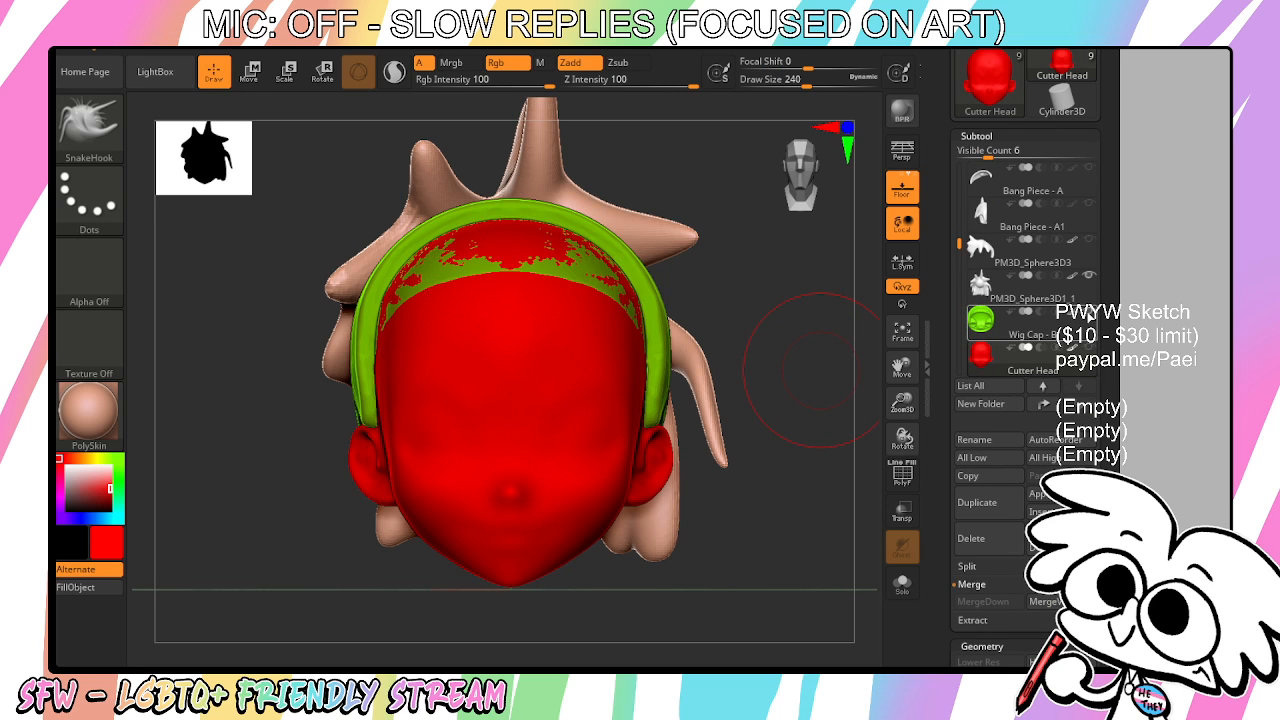
{"action": "left_click", "coordinate": [1087, 312]}
{"action": "left_click", "coordinate": [1042, 330]}
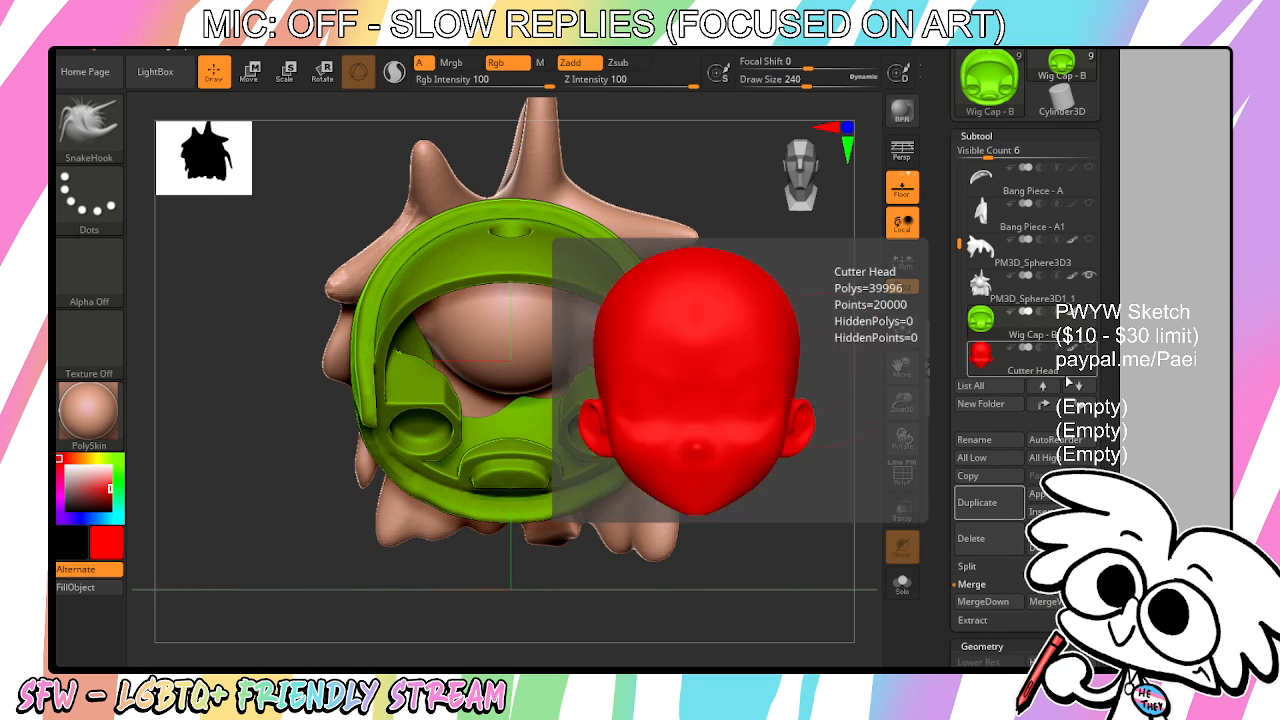
{"action": "left_click", "coordinate": [1042, 385]}
{"action": "left_click", "coordinate": [1045, 325]}
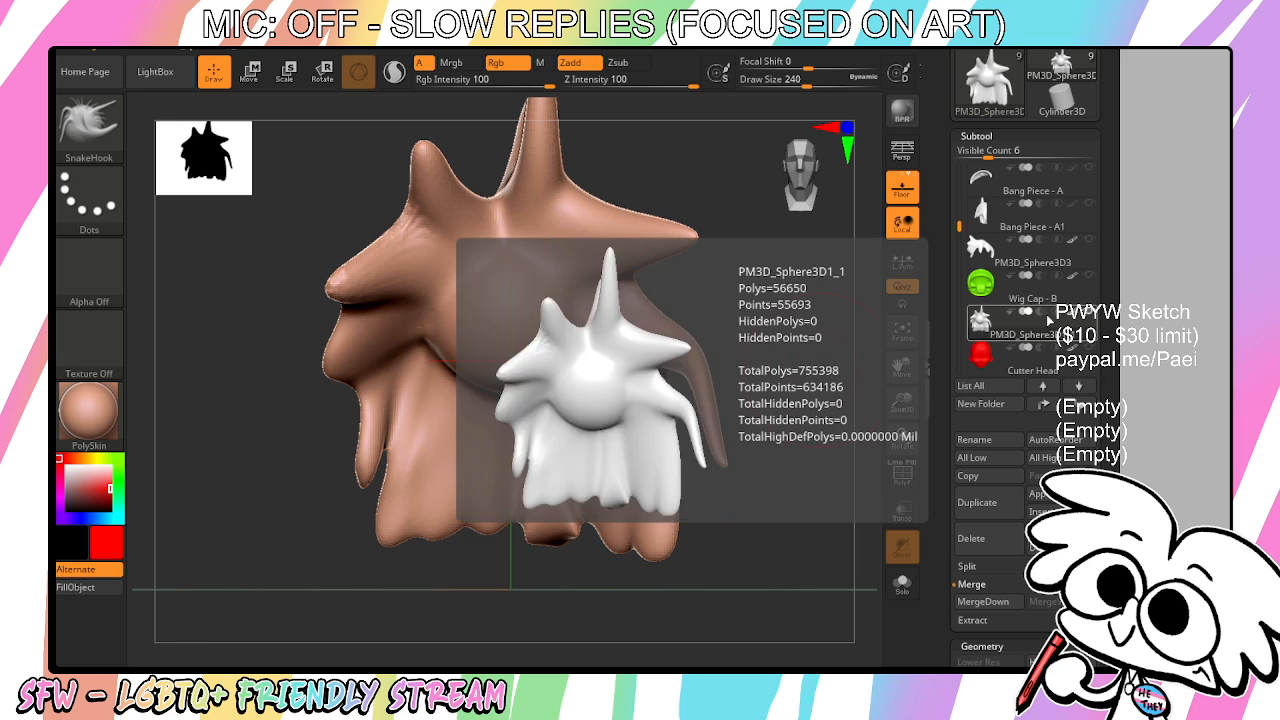
Set the Cutter Head to subtract and remesh it with DynaMesh at resolution 128
{"action": "left_click_drag", "start_coordinate": [780, 410], "coordinate": [852, 408]}
{"action": "left_click", "coordinate": [1078, 386]}
{"action": "left_click_drag", "start_coordinate": [776, 482], "coordinate": [712, 474], "text": "shift"}
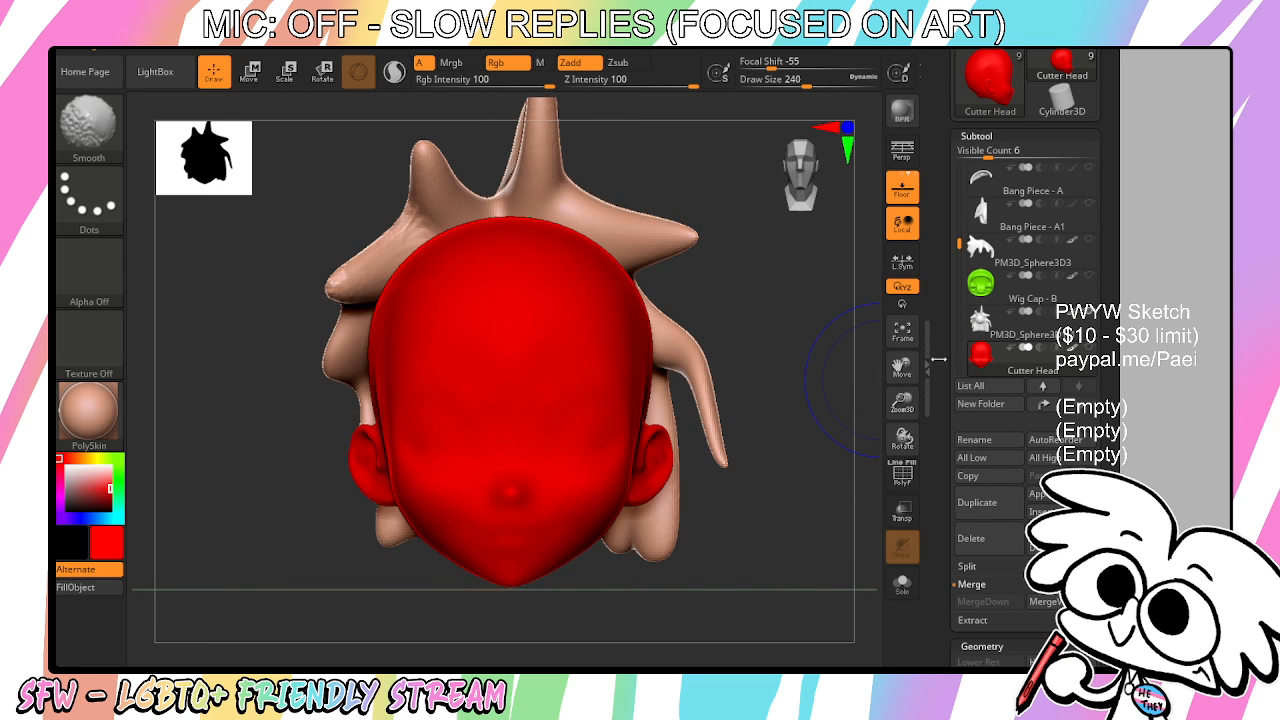
{"action": "left_click_drag", "start_coordinate": [1092, 620], "coordinate": [1090, 372]}
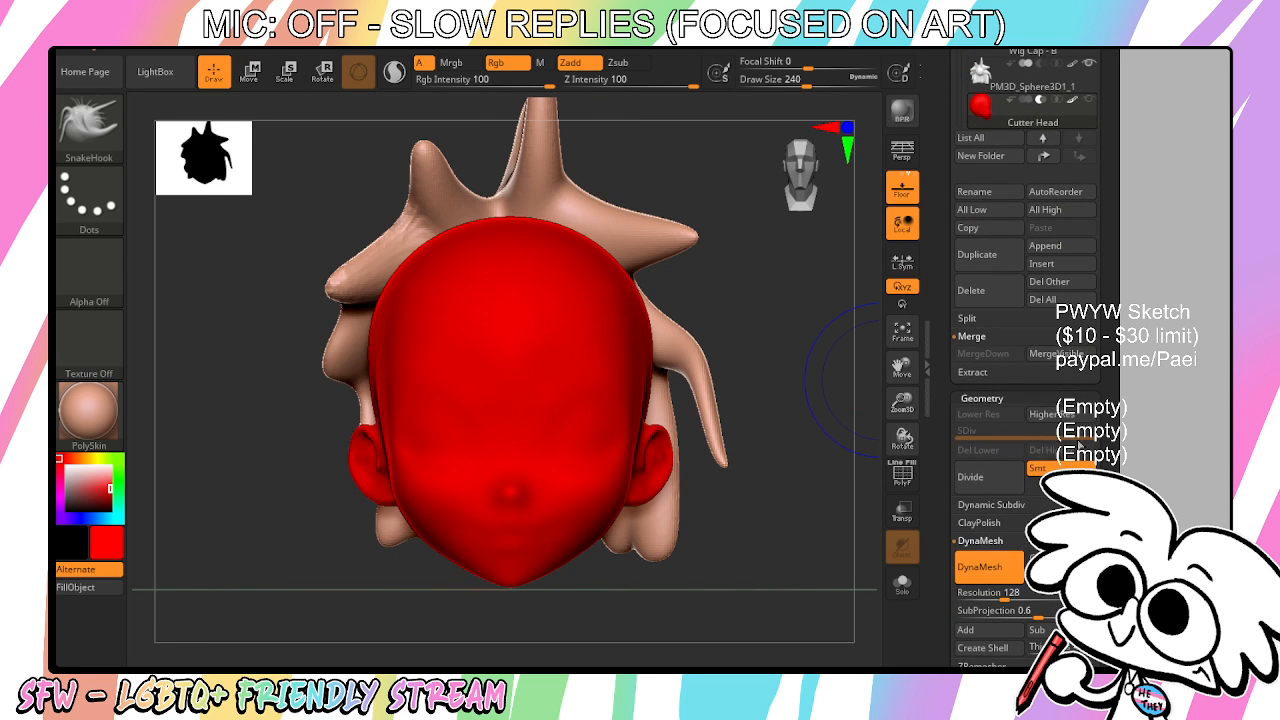
{"action": "left_click", "coordinate": [1001, 568]}
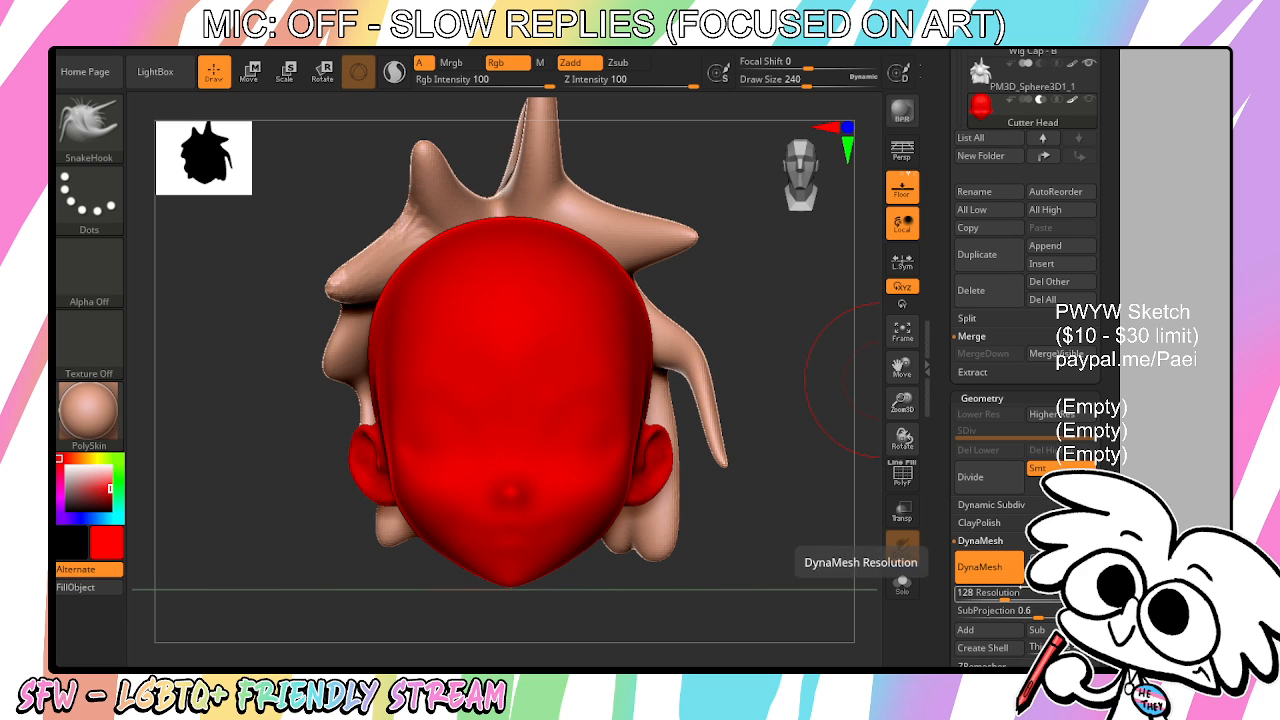
Duplicate the back hair and remesh the copy with DynaMesh at resolution 128
{"action": "left_click_drag", "start_coordinate": [1092, 380], "coordinate": [1092, 552]}
{"action": "left_click", "coordinate": [1044, 310]}
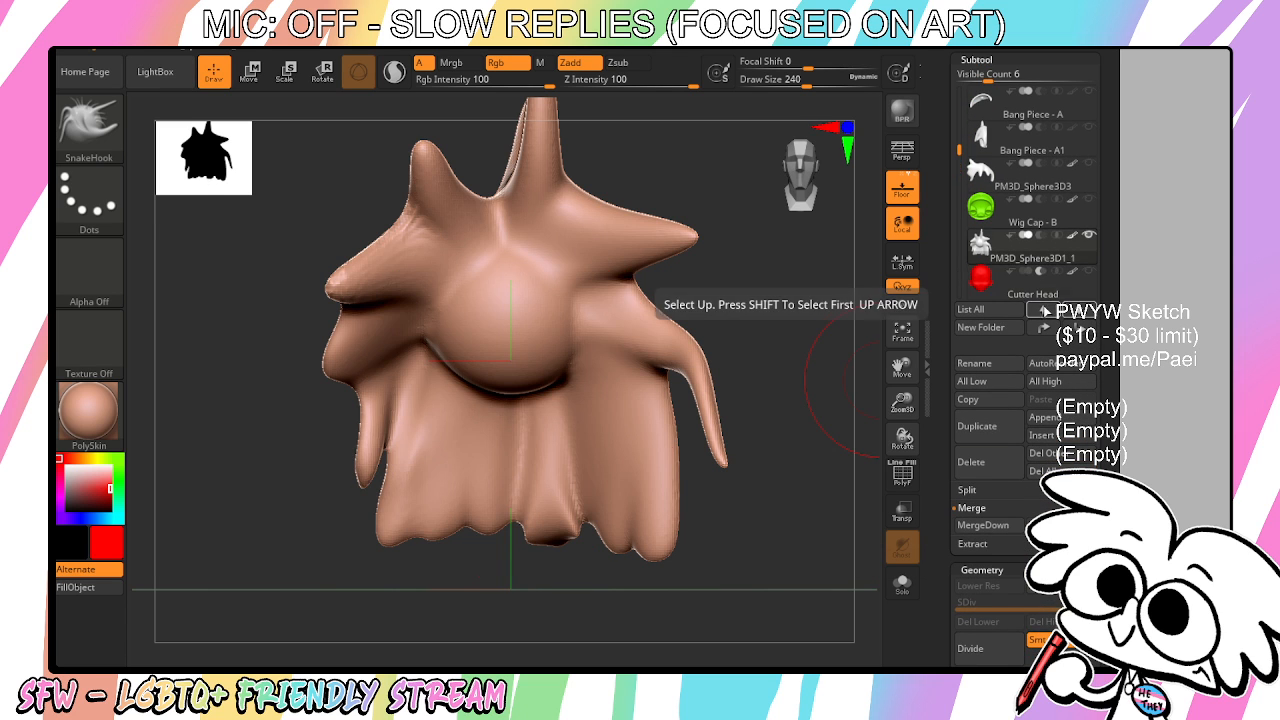
{"action": "left_click", "coordinate": [1004, 428]}
{"action": "left_click_drag", "start_coordinate": [1092, 640], "coordinate": [1092, 275]}
{"action": "left_click", "coordinate": [1000, 364]}
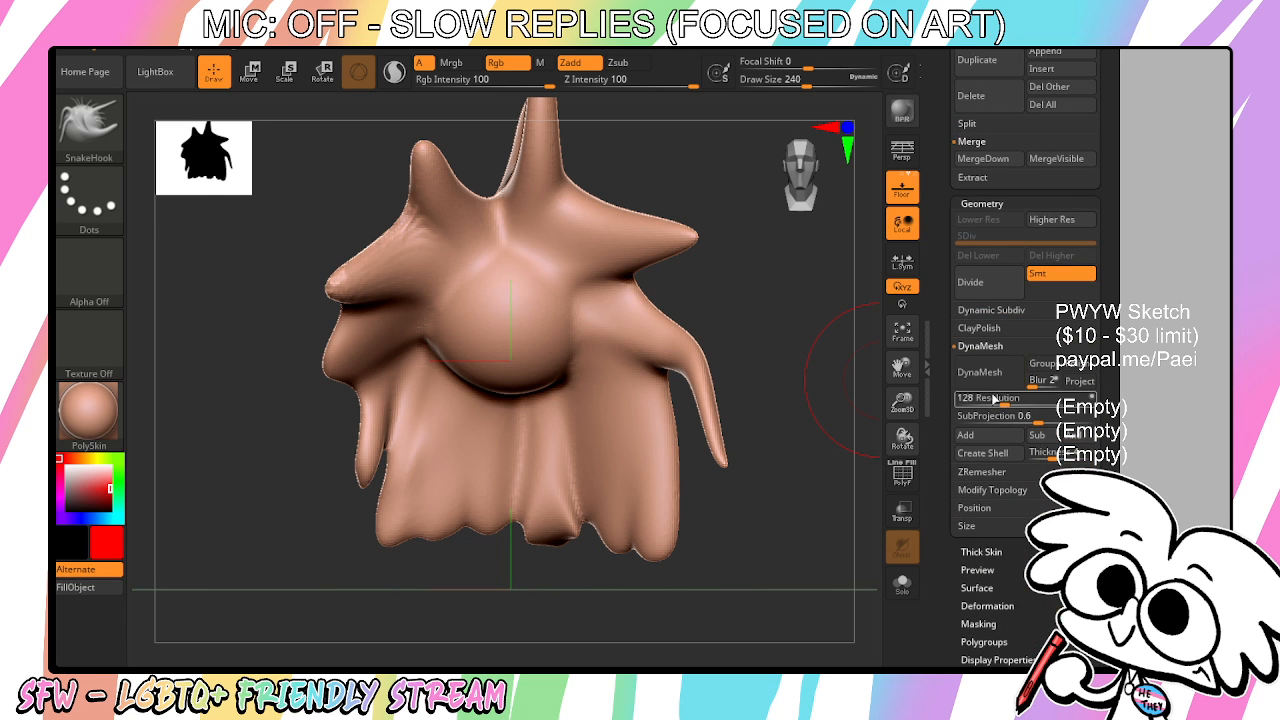
{"action": "left_click", "coordinate": [995, 376]}
{"action": "left_click_drag", "start_coordinate": [1090, 373], "coordinate": [1090, 654]}
{"action": "left_click_drag", "start_coordinate": [1090, 440], "coordinate": [1090, 578]}
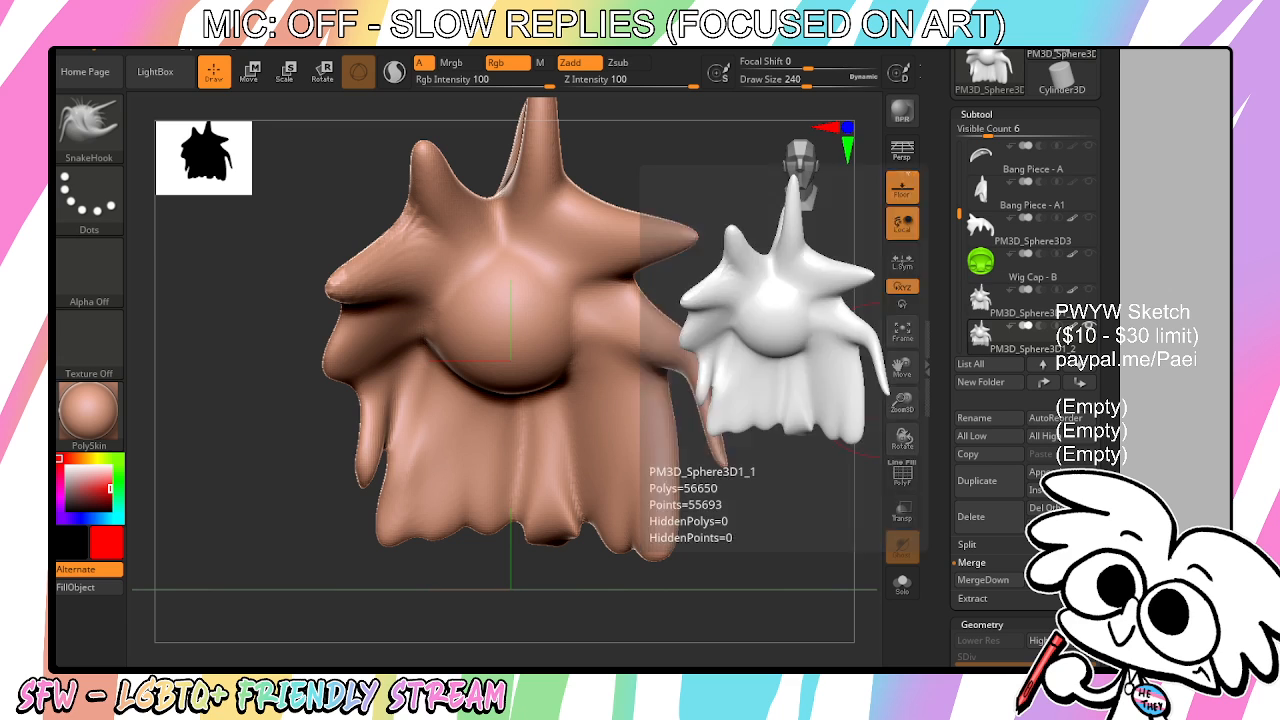
{"action": "left_click", "coordinate": [1005, 578]}
{"action": "left_click", "coordinate": [849, 612]}
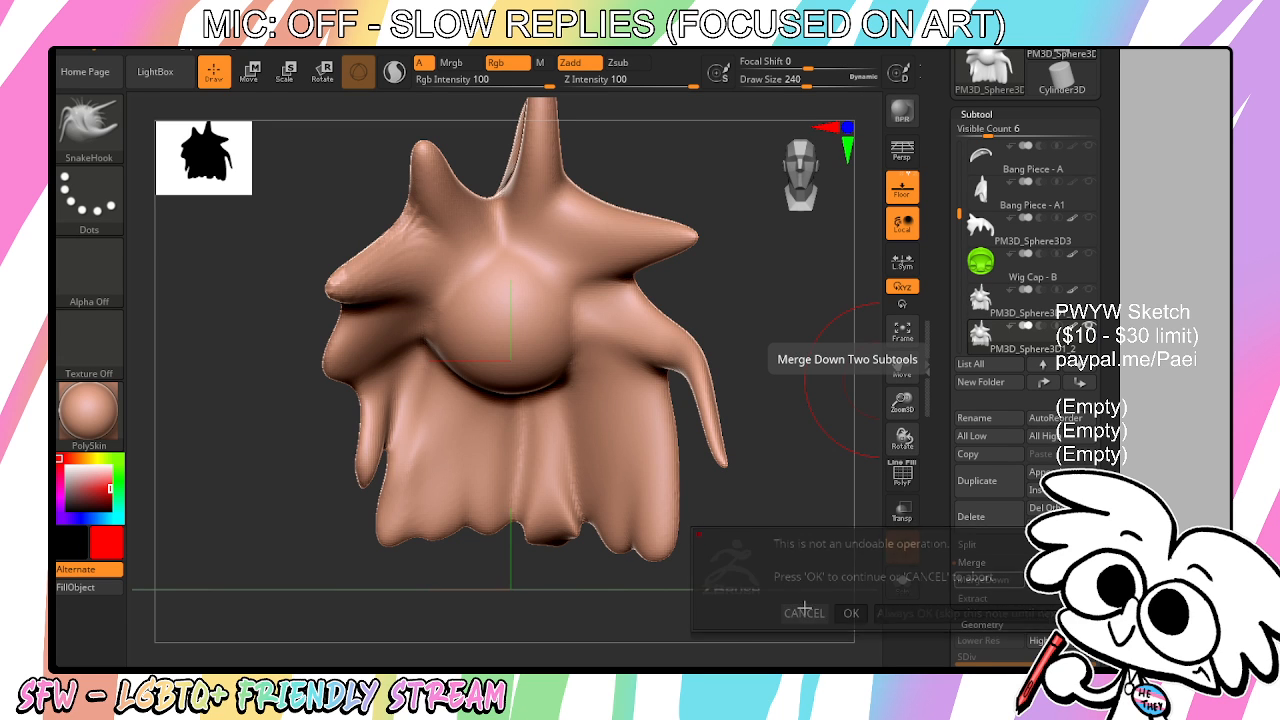
Duplicate the Cutter Head as a spare and merge the hair copy down with the subtracting head
{"action": "key", "text": "ctrl+shift+d"}
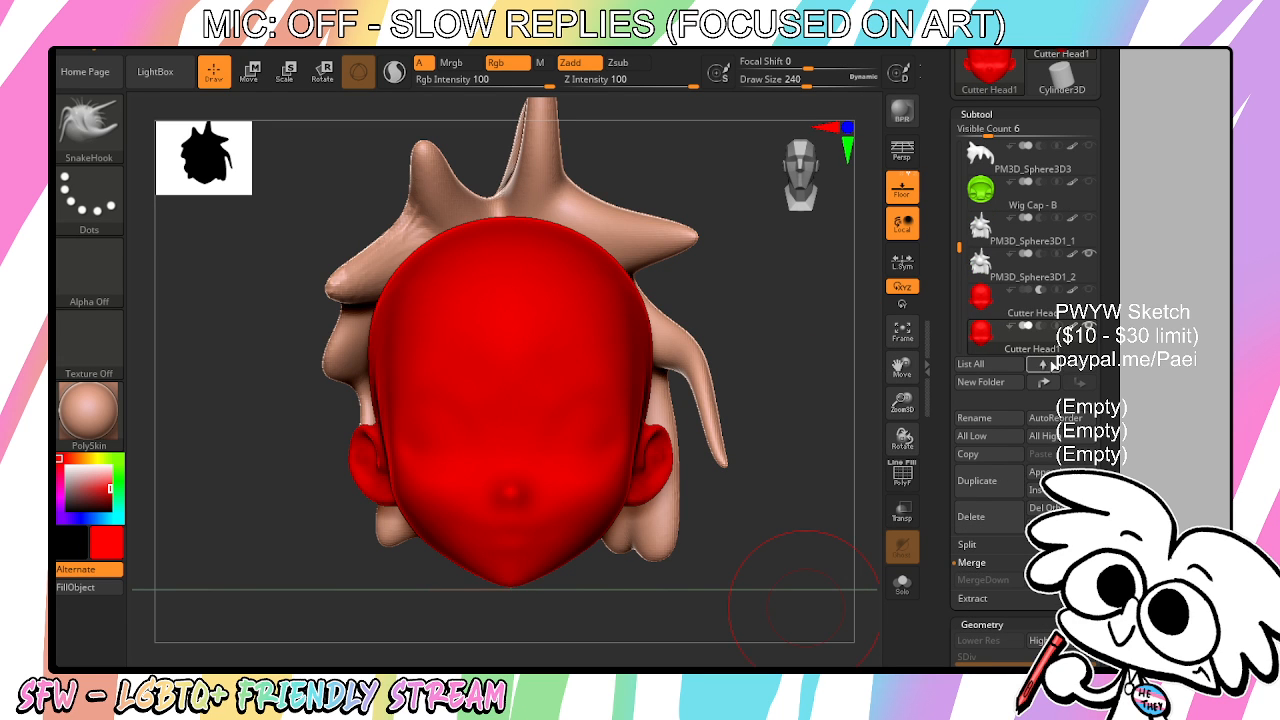
{"action": "left_click", "coordinate": [1041, 289]}
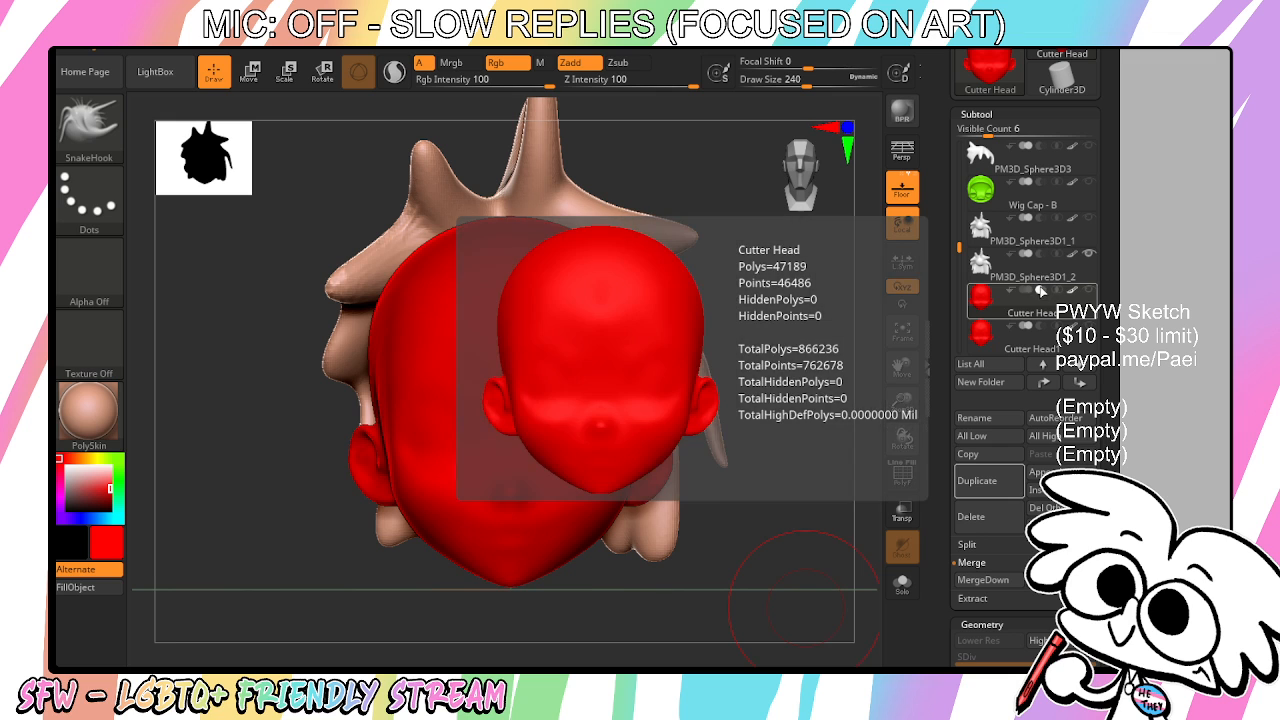
{"action": "left_click", "coordinate": [1043, 365]}
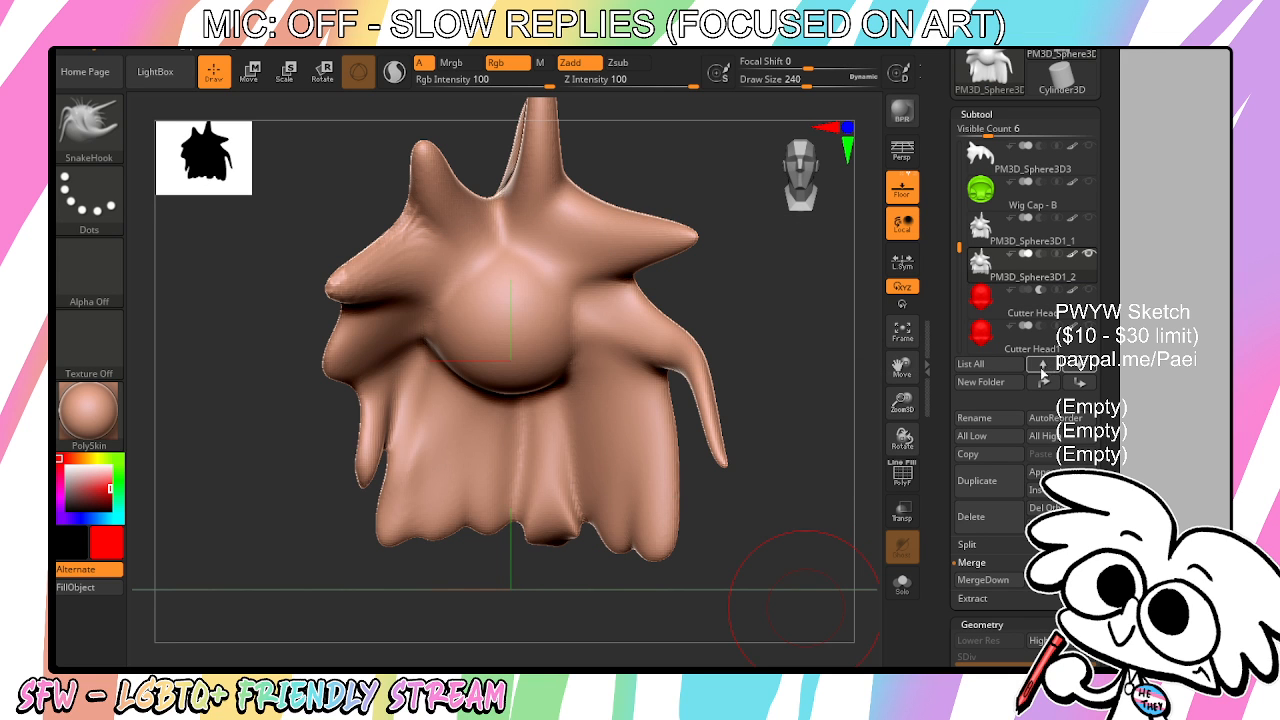
{"action": "left_click", "coordinate": [984, 580]}
{"action": "left_click", "coordinate": [851, 614]}
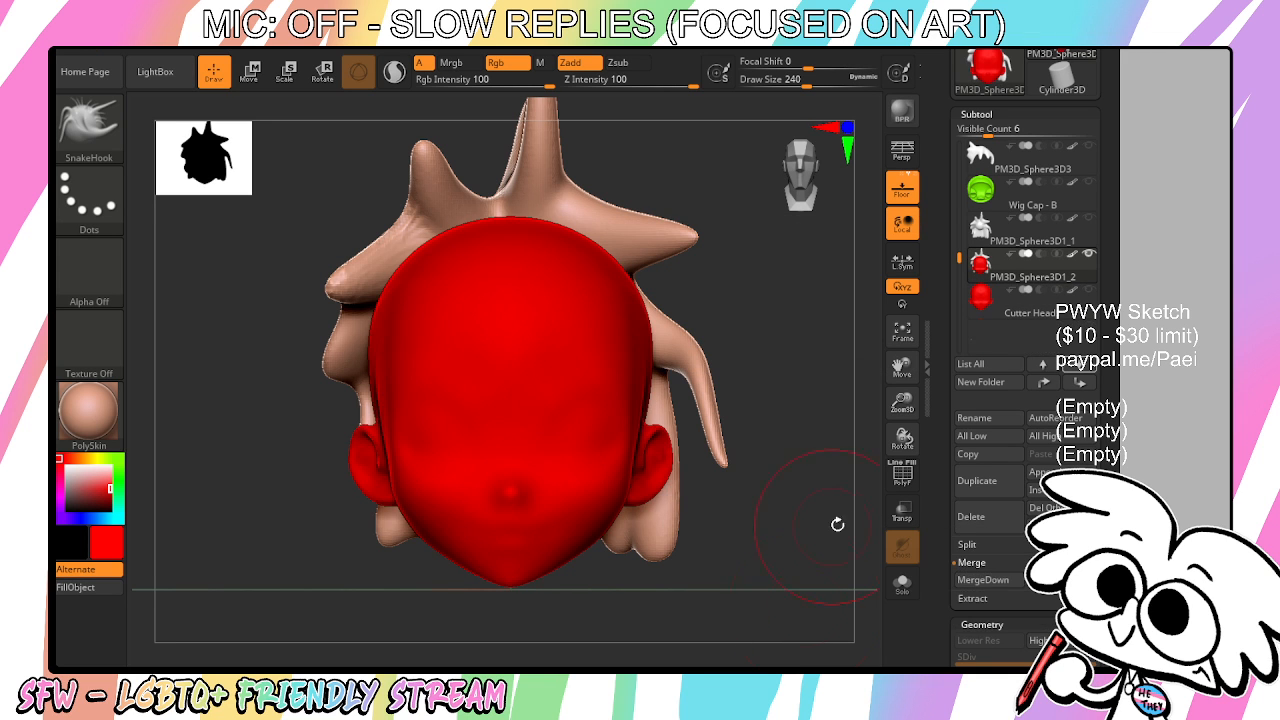
Run DynaMesh at resolution 128 to carve the head out of the merged hair, and fill the result with white
{"action": "left_click_drag", "start_coordinate": [944, 590], "coordinate": [944, 248]}
{"action": "left_click", "coordinate": [984, 452]}
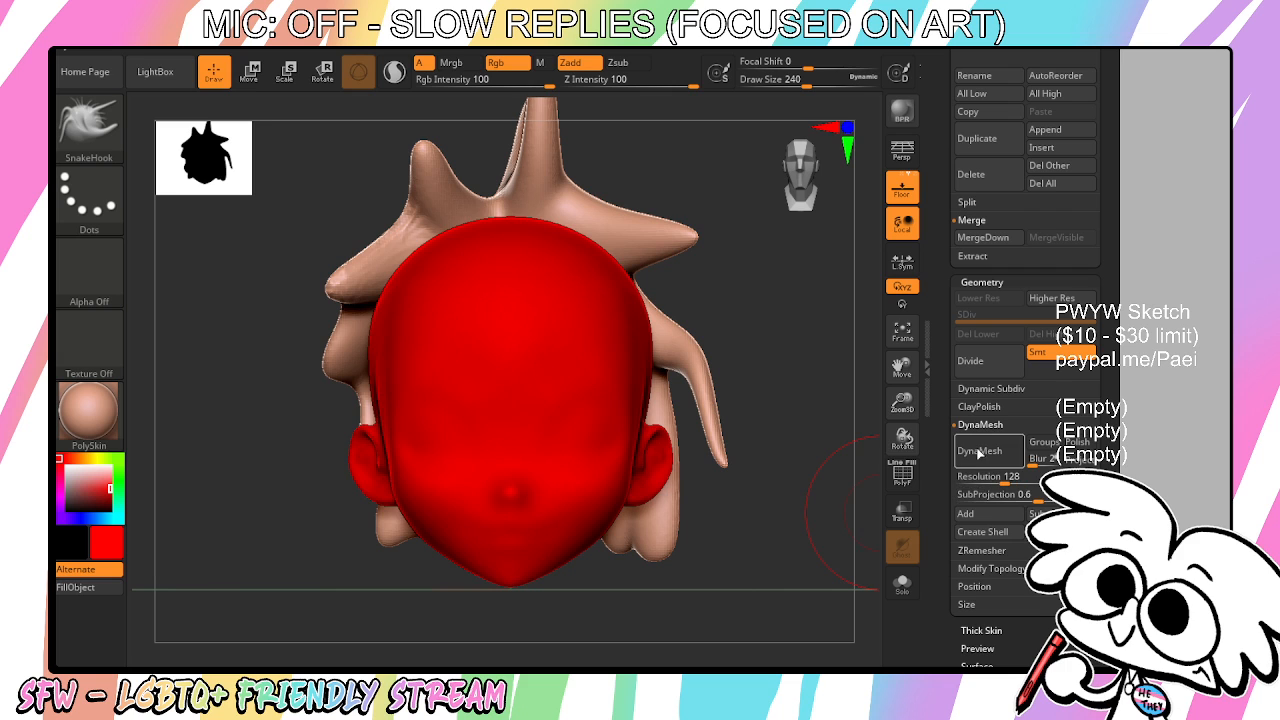
{"action": "left_click", "coordinate": [979, 452]}
{"action": "mouse_move", "coordinate": [609, 376]}
{"action": "left_mouse_down", "text": "shift"}
{"action": "mouse_move", "coordinate": [557, 423]}
{"action": "mouse_move", "coordinate": [603, 314]}
{"action": "mouse_move", "coordinate": [420, 270]}
{"action": "mouse_move", "coordinate": [443, 346]}
{"action": "left_mouse_up", "text": "shift"}
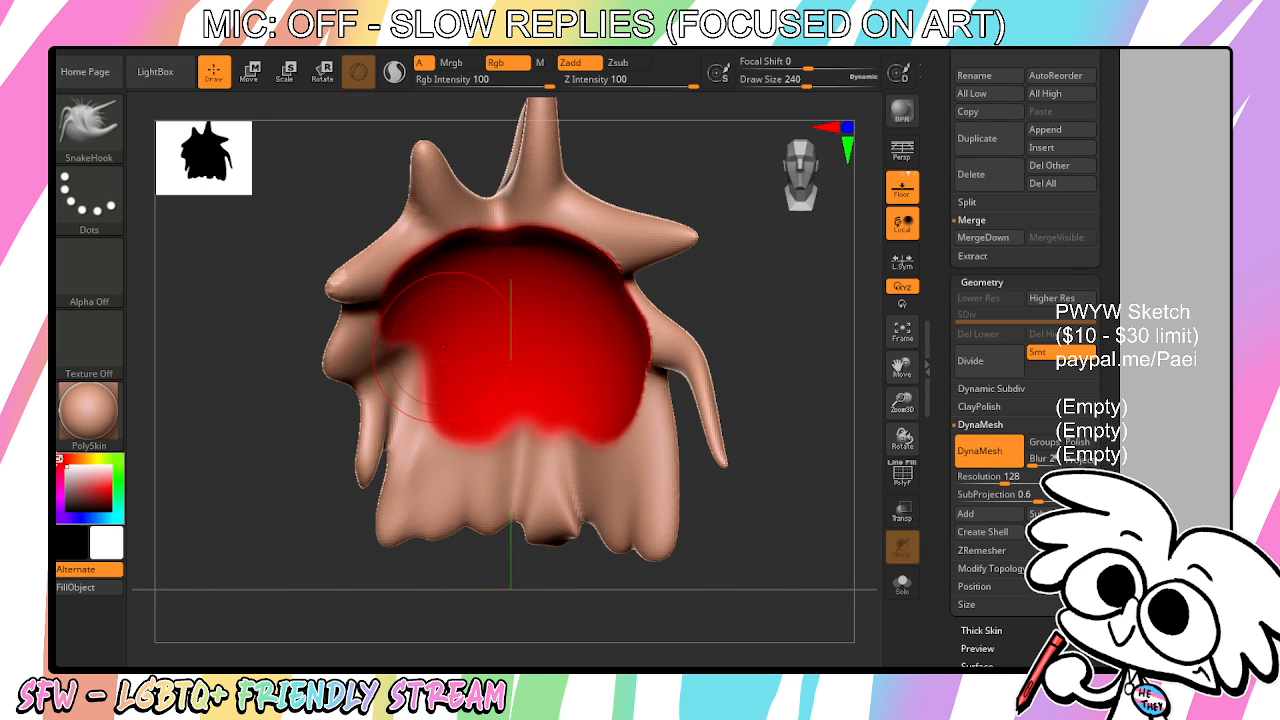
{"action": "left_click", "coordinate": [105, 591]}
{"action": "scroll", "coordinate": [1083, 426], "scroll_direction": "up", "scroll_amount": 5}
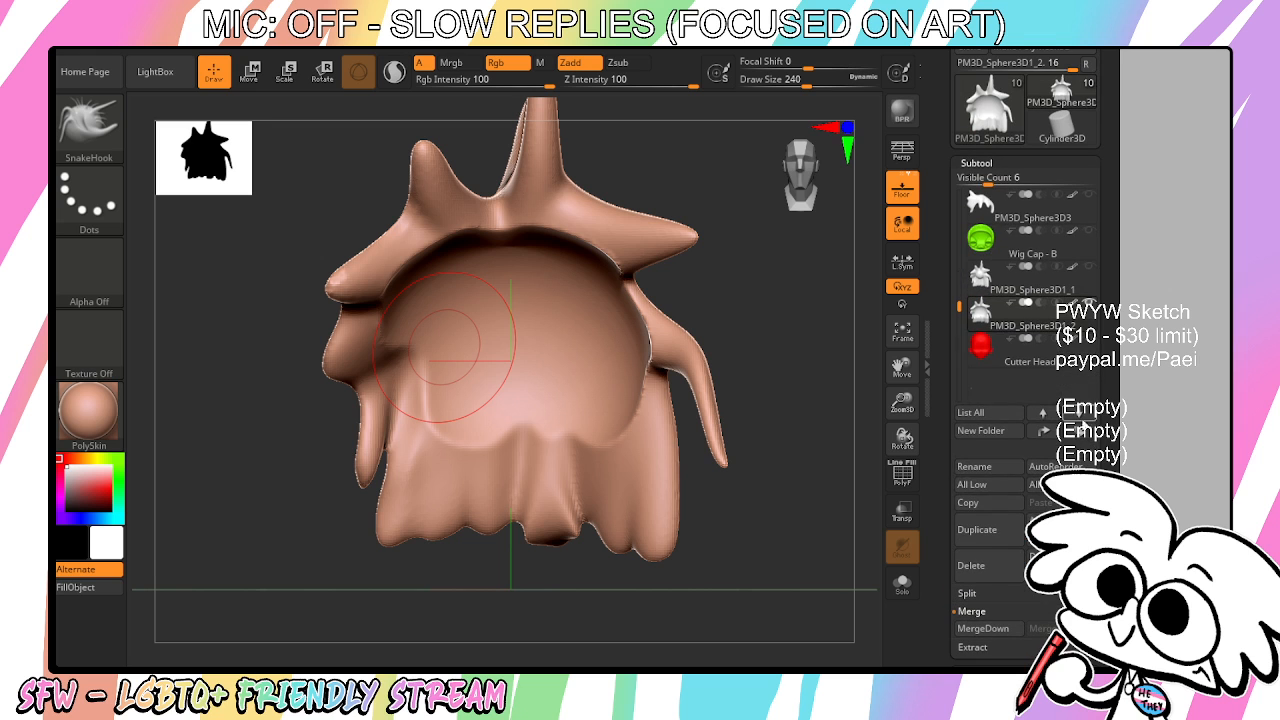
Move the carved hair to the bottom of the subtool order and place Wig Cap - B directly beneath it
{"action": "mouse_move", "coordinate": [822, 524]}
{"action": "left_mouse_down"}
{"action": "mouse_move", "coordinate": [830, 433]}
{"action": "mouse_move", "coordinate": [828, 522]}
{"action": "mouse_move", "coordinate": [802, 553]}
{"action": "mouse_move", "coordinate": [864, 425]}
{"action": "left_mouse_up"}
{"action": "left_click", "coordinate": [1045, 430]}
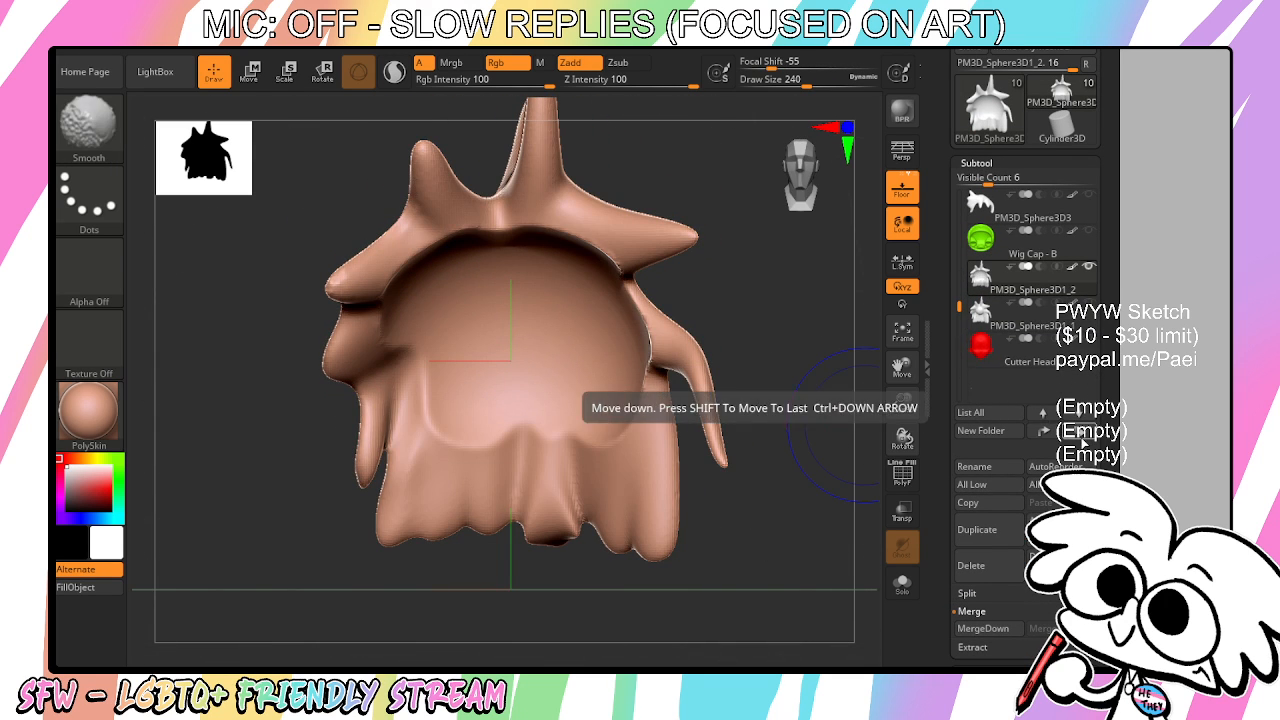
{"action": "left_click", "coordinate": [1056, 292]}
{"action": "left_click", "coordinate": [902, 583]}
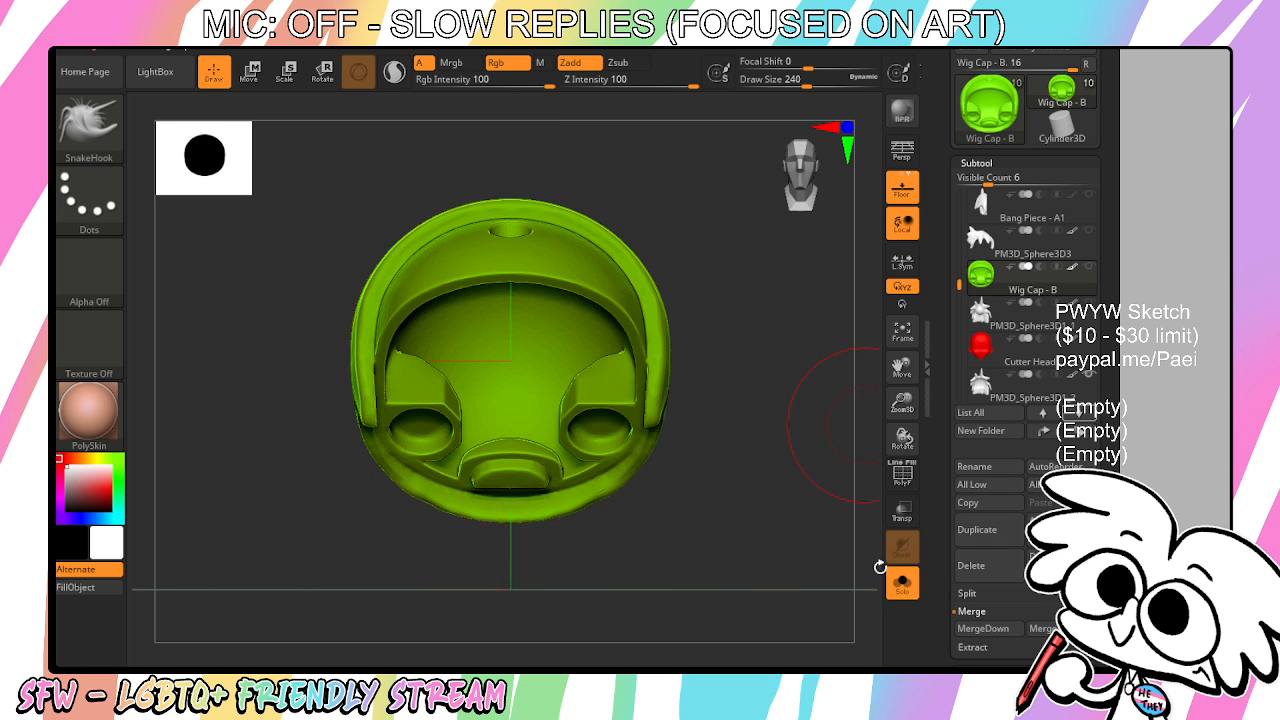
{"action": "left_click_drag", "start_coordinate": [846, 476], "coordinate": [872, 488]}
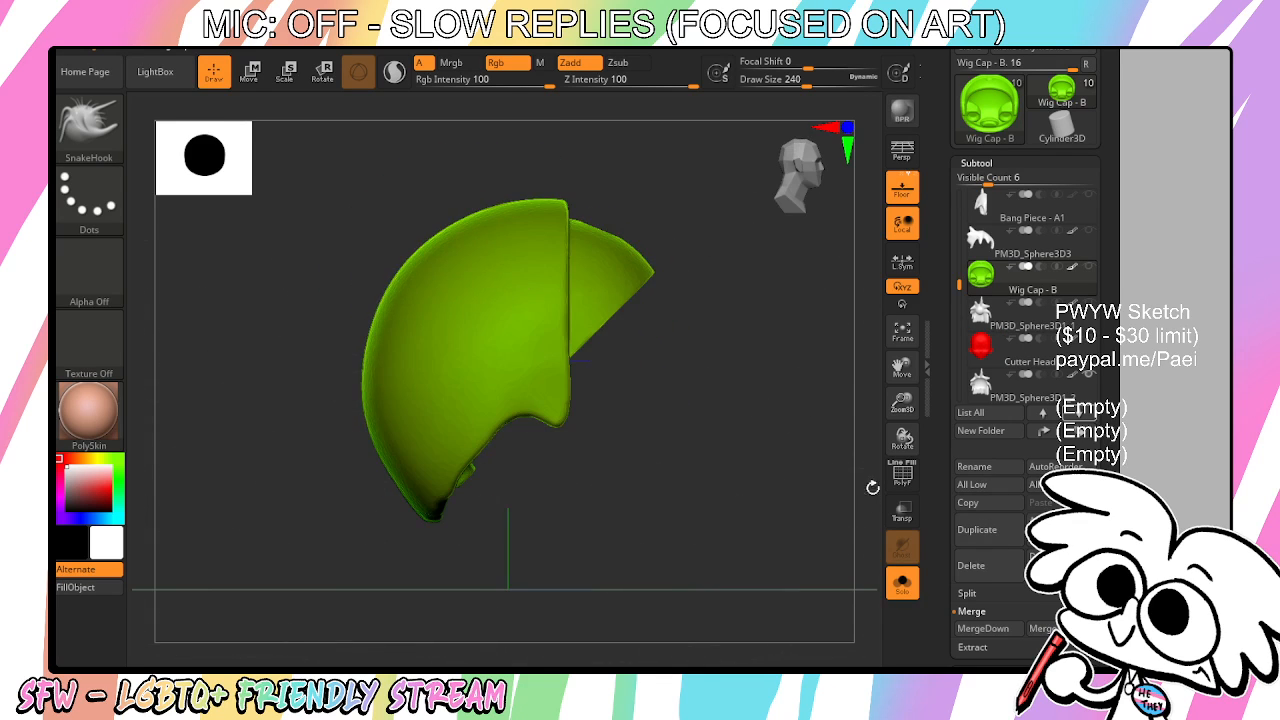
{"action": "left_click", "coordinate": [1080, 435], "text": "shift"}
{"action": "left_click_drag", "start_coordinate": [771, 514], "coordinate": [768, 480], "text": "shift"}
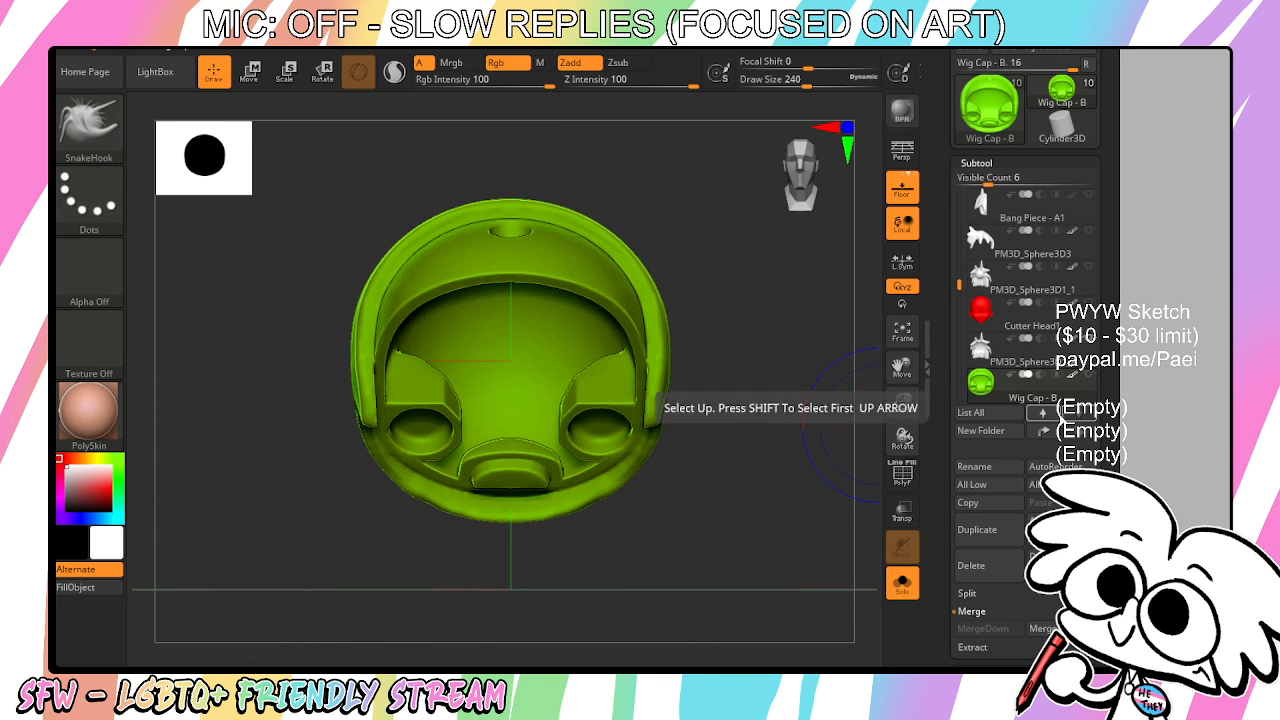
Duplicate Wig Cap - B and the carved hair, and merge the hair copy down with one of the caps
{"action": "key", "text": "ctrl+shift+d"}
{"action": "left_click", "coordinate": [1043, 414]}
{"action": "left_click", "coordinate": [1043, 414]}
{"action": "left_click", "coordinate": [1006, 531]}
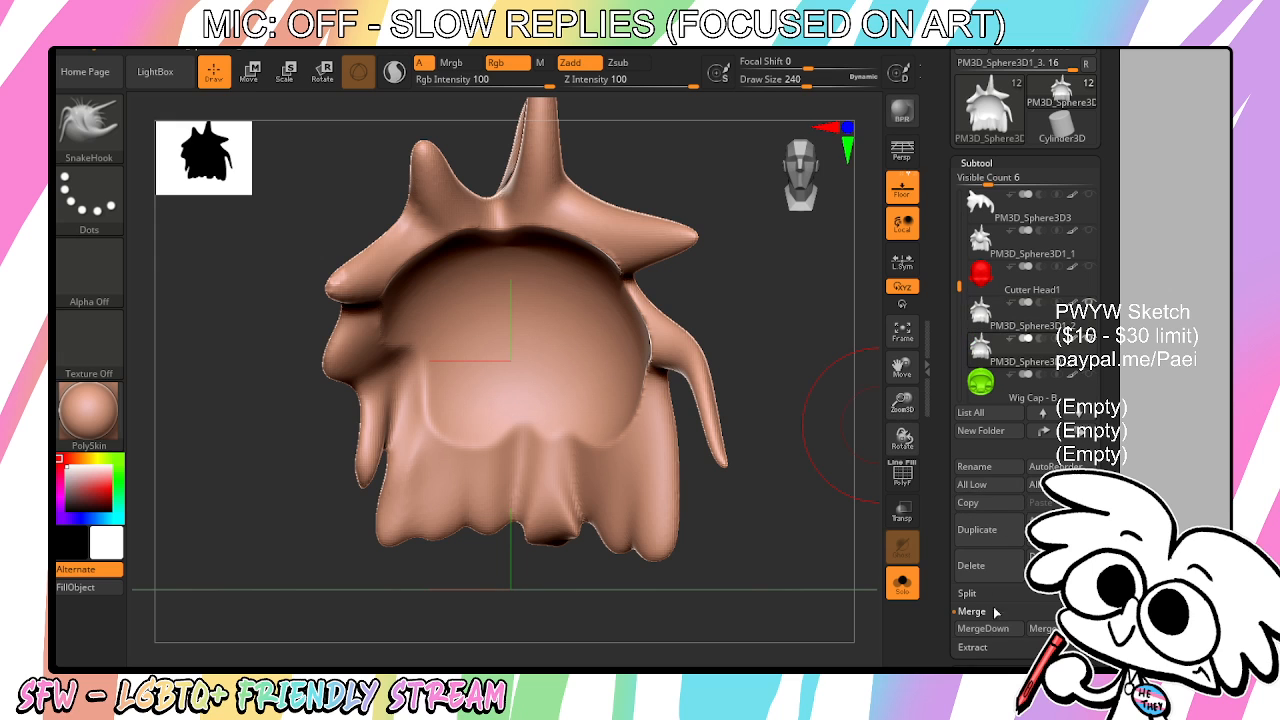
{"action": "left_click", "coordinate": [998, 628]}
{"action": "left_click", "coordinate": [850, 662]}
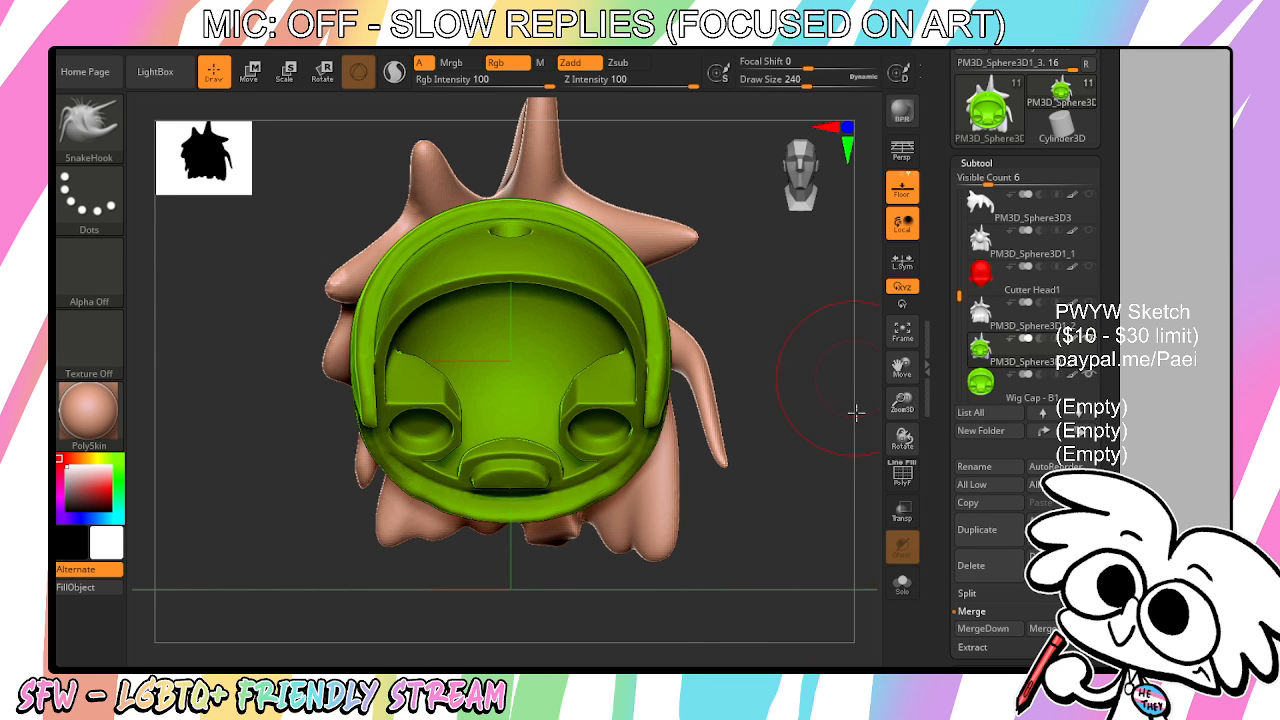
Try to DynaMesh the merged hair and wig cap at resolution 128, and undo it
{"action": "left_click_drag", "start_coordinate": [856, 413], "coordinate": [868, 465]}
{"action": "mouse_move", "coordinate": [904, 408]}
{"action": "left_mouse_down"}
{"action": "mouse_move", "coordinate": [911, 354]}
{"action": "mouse_move", "coordinate": [927, 406]}
{"action": "left_mouse_up"}
{"action": "scroll", "coordinate": [1010, 330], "scroll_direction": "down", "scroll_amount": 5}
{"action": "left_click", "coordinate": [970, 352]}
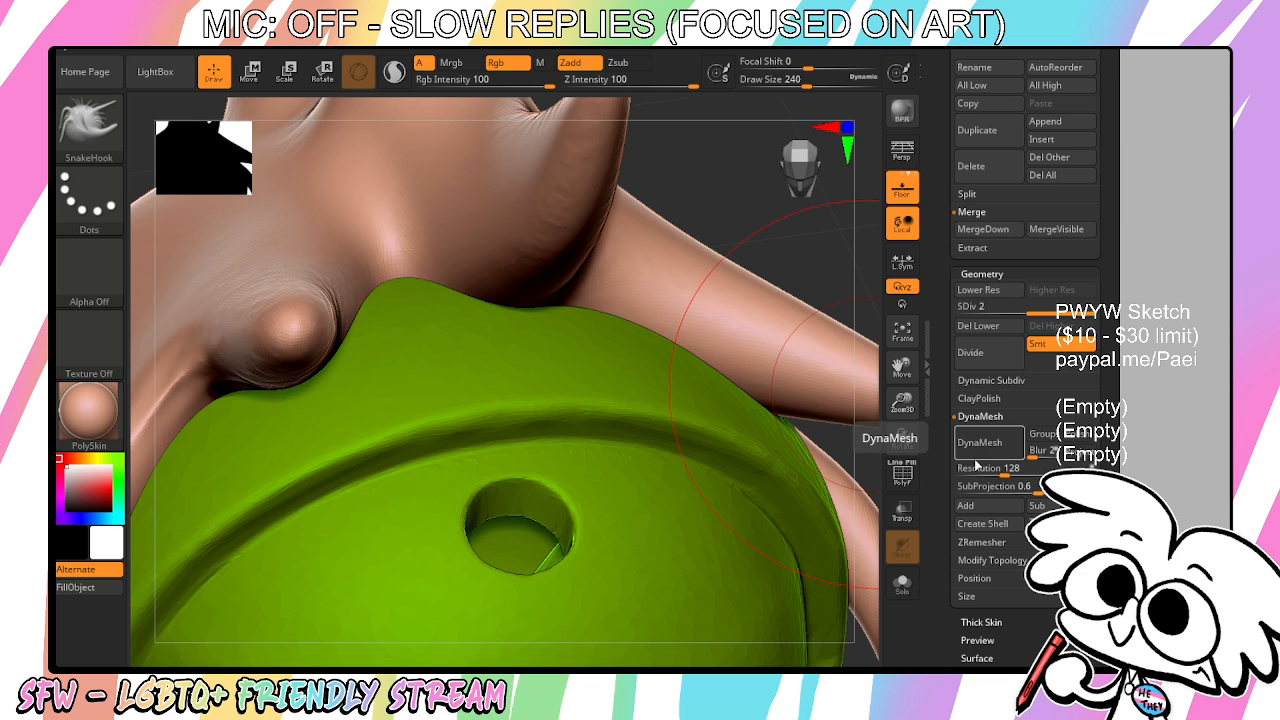
{"action": "left_click", "coordinate": [985, 467]}
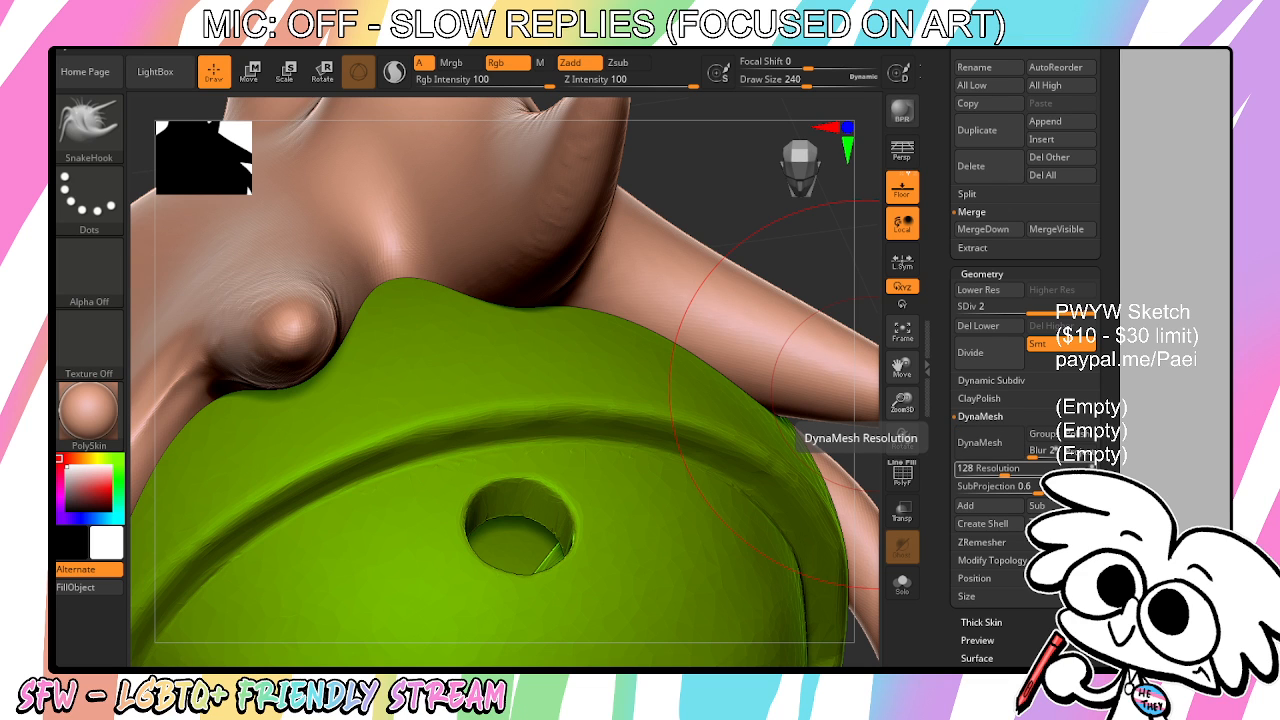
{"action": "left_click", "coordinate": [998, 446]}
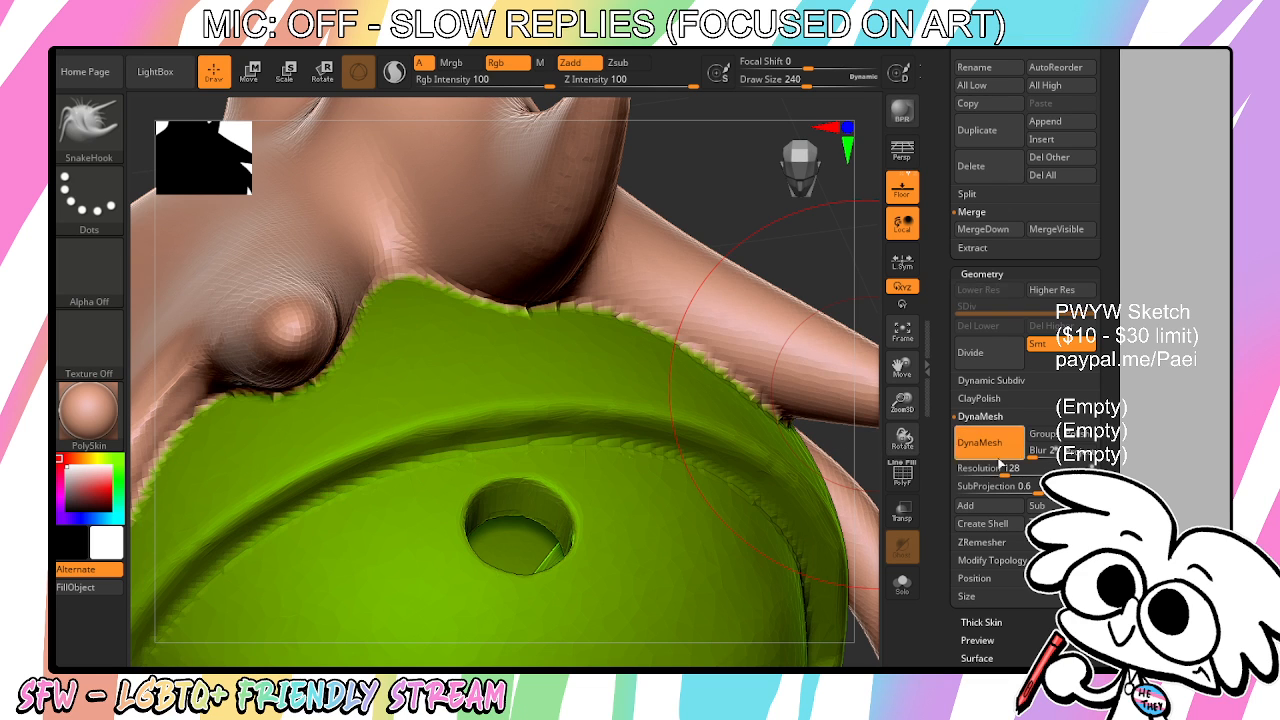
{"action": "key", "text": "ctrl+z"}
Set the DynaMesh resolution to 512 and remesh the merged hair and wig cap into one mesh
{"action": "left_click_drag", "start_coordinate": [1008, 470], "coordinate": [1034, 469]}
{"action": "left_click", "coordinate": [1034, 469]}
{"action": "type", "text": "512"}
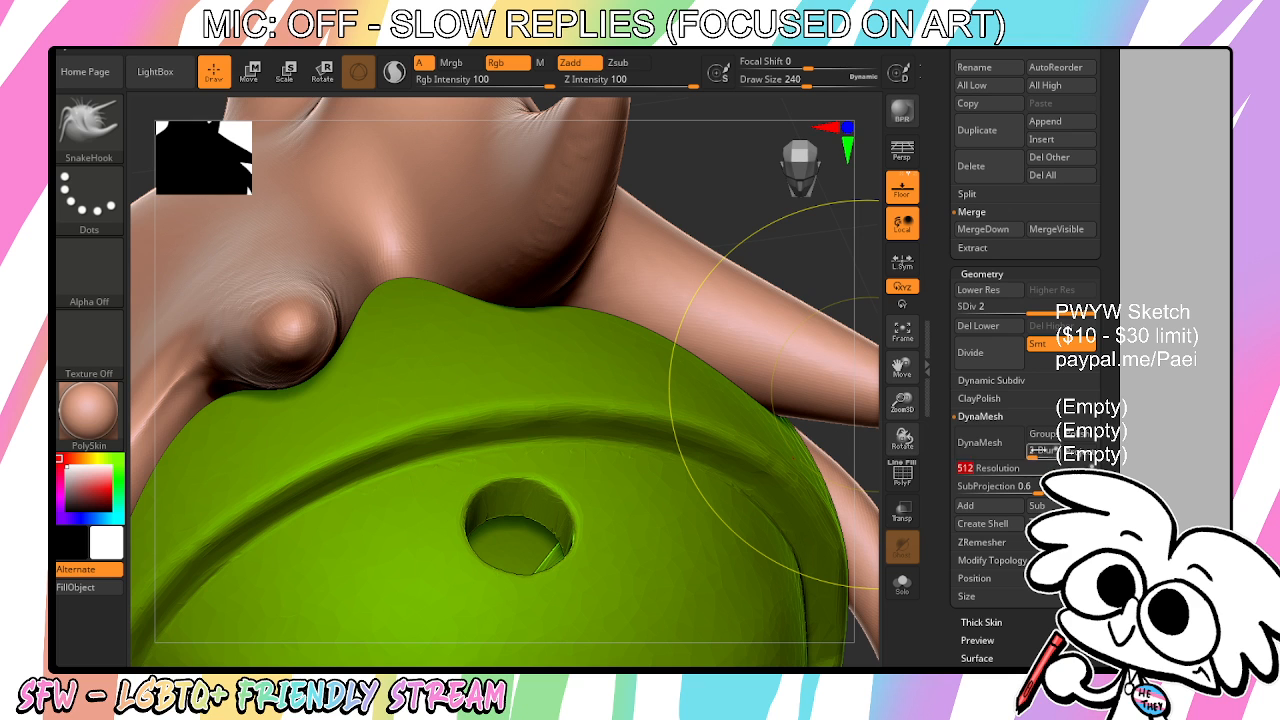
{"action": "left_click", "coordinate": [995, 454]}
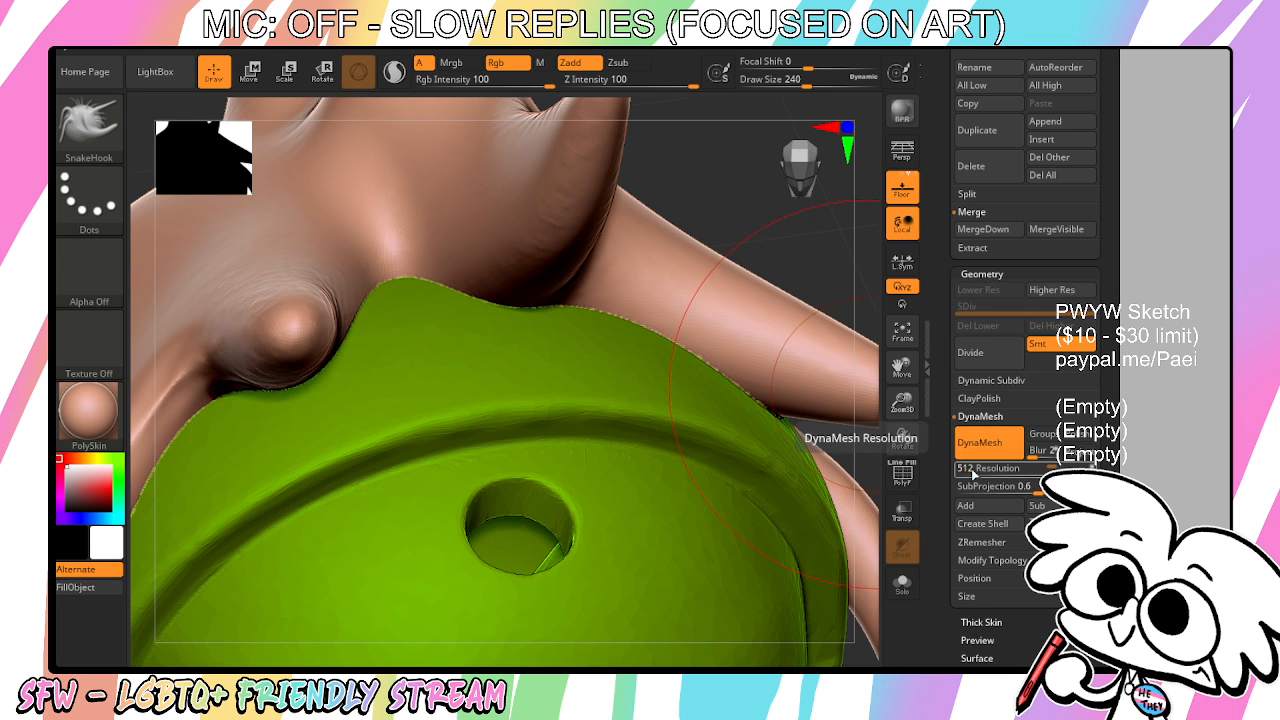
{"action": "left_click", "coordinate": [907, 335]}
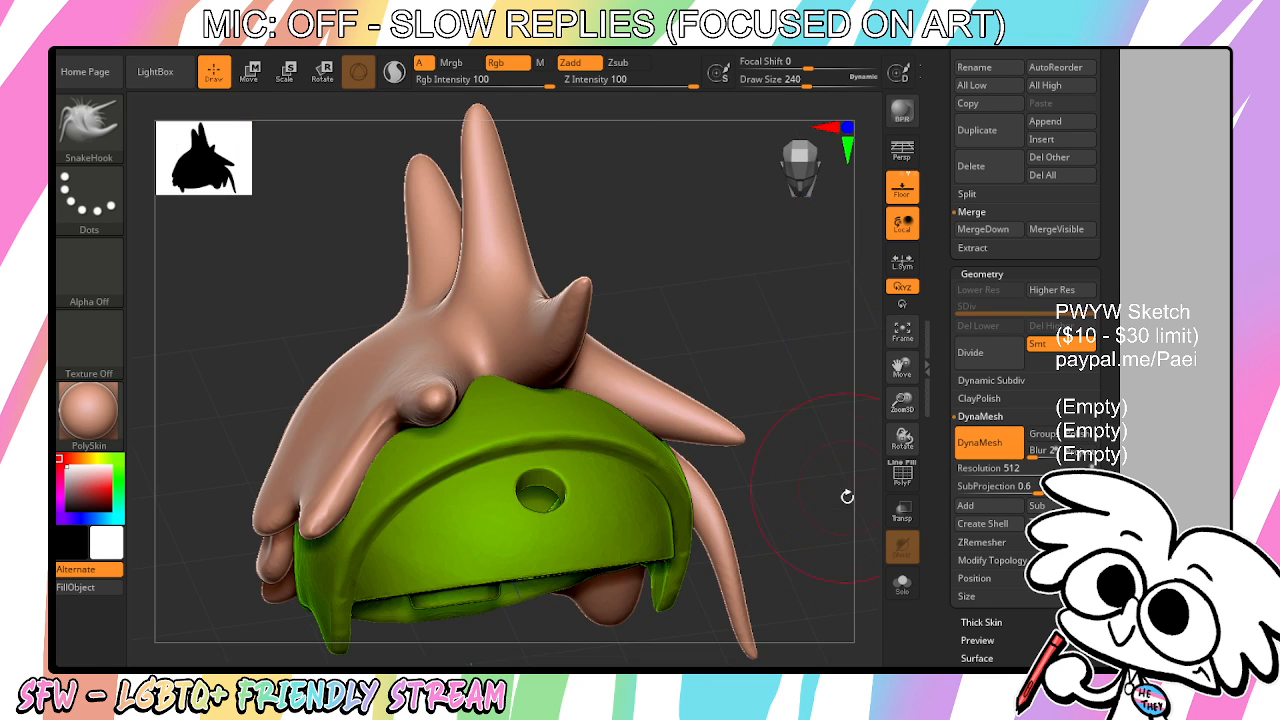
Fill the fused hair and wig cap with solid white
{"action": "left_click_drag", "start_coordinate": [848, 496], "coordinate": [795, 453]}
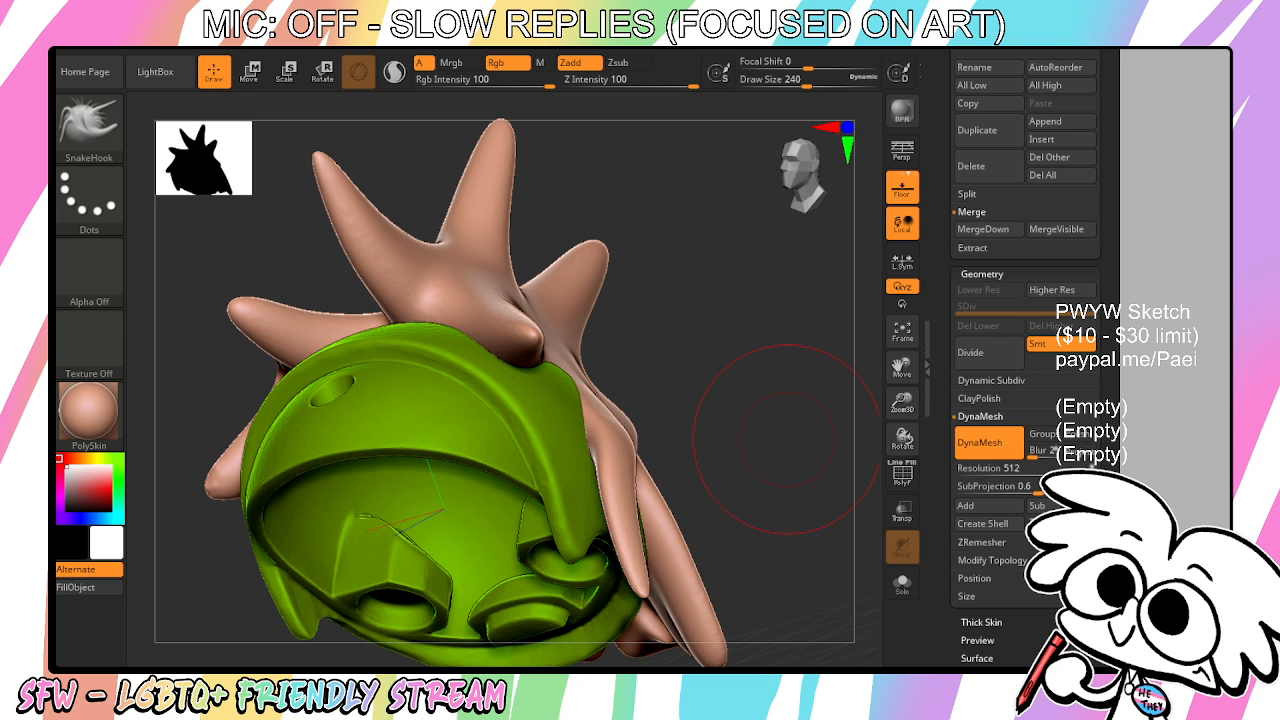
{"action": "left_click", "coordinate": [103, 590]}
{"action": "key", "text": "ctrl+z"}
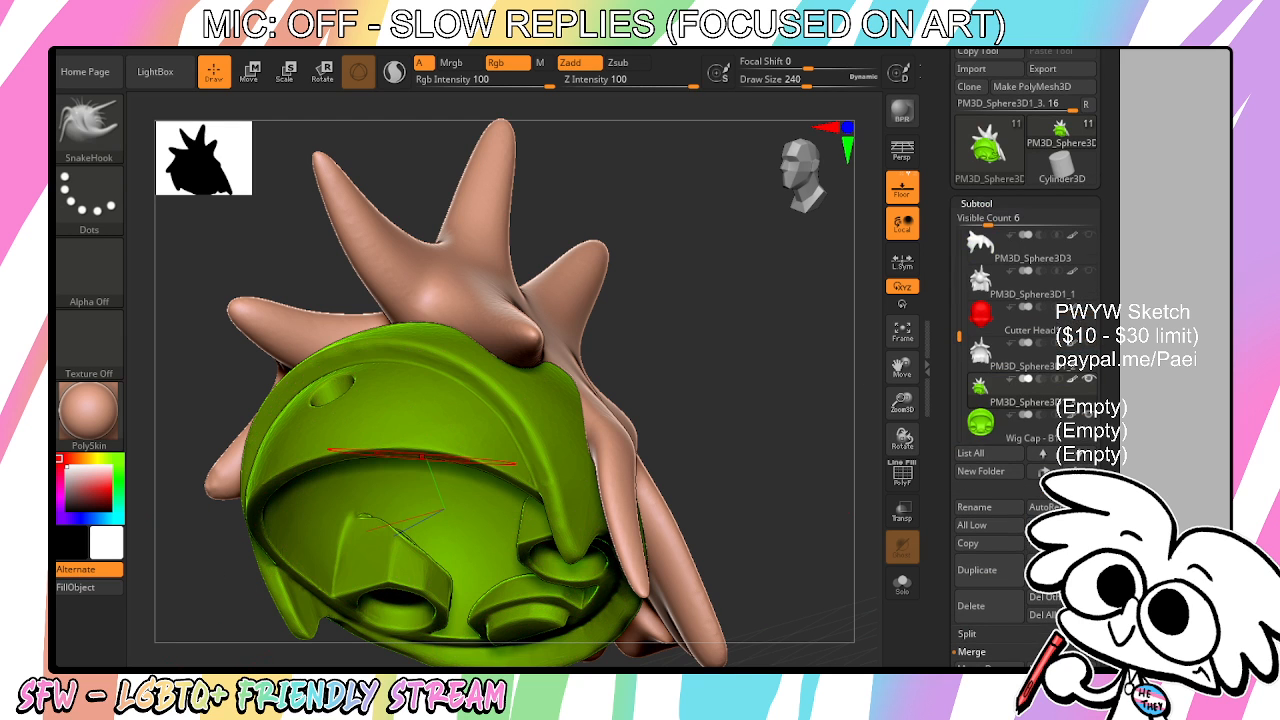
{"action": "left_click", "coordinate": [90, 587]}
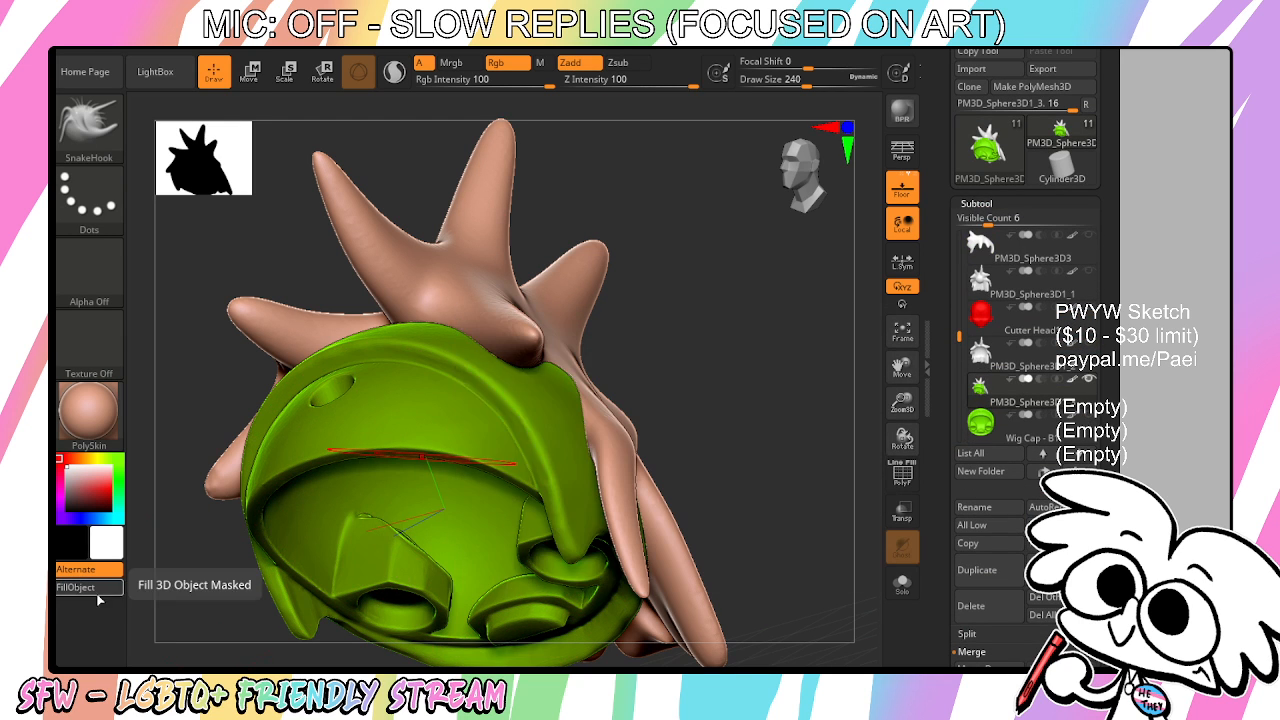
Try to stretch a side lock of the fused hair upward and backward with SnakeHook, and undo the stroke
{"action": "left_click_drag", "start_coordinate": [679, 365], "coordinate": [522, 360]}
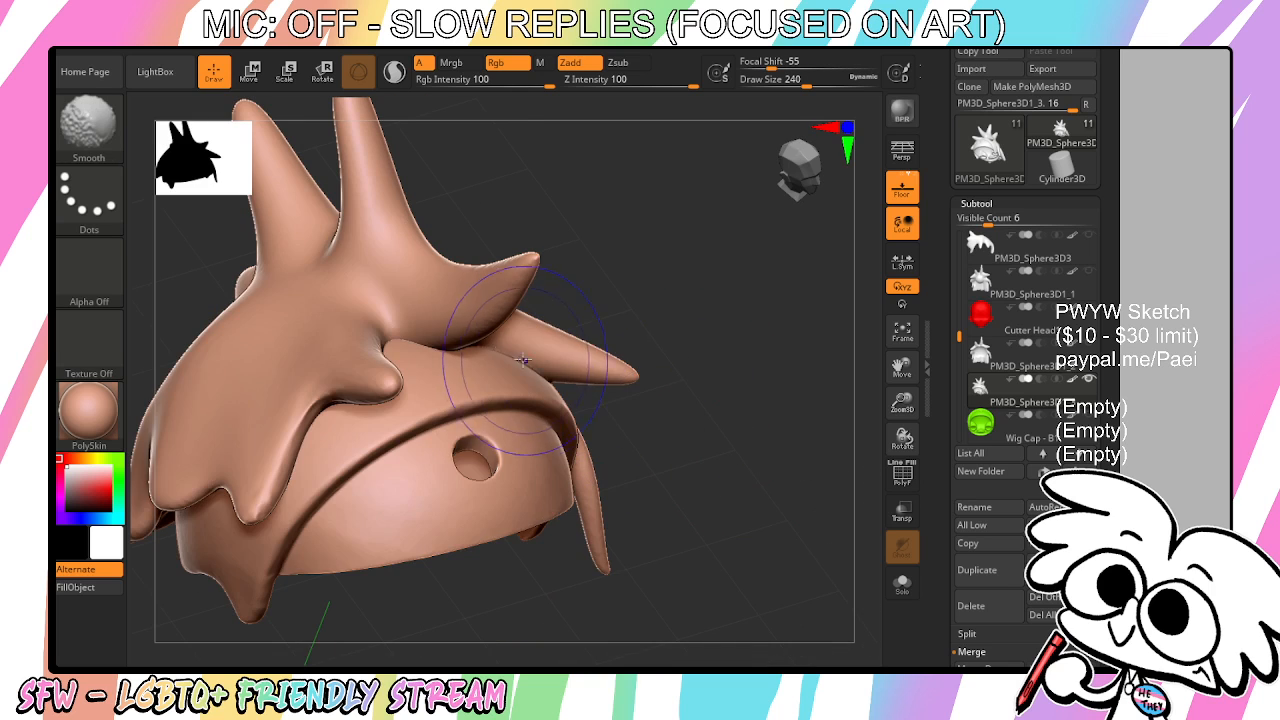
{"action": "left_click_drag", "start_coordinate": [303, 617], "coordinate": [322, 458]}
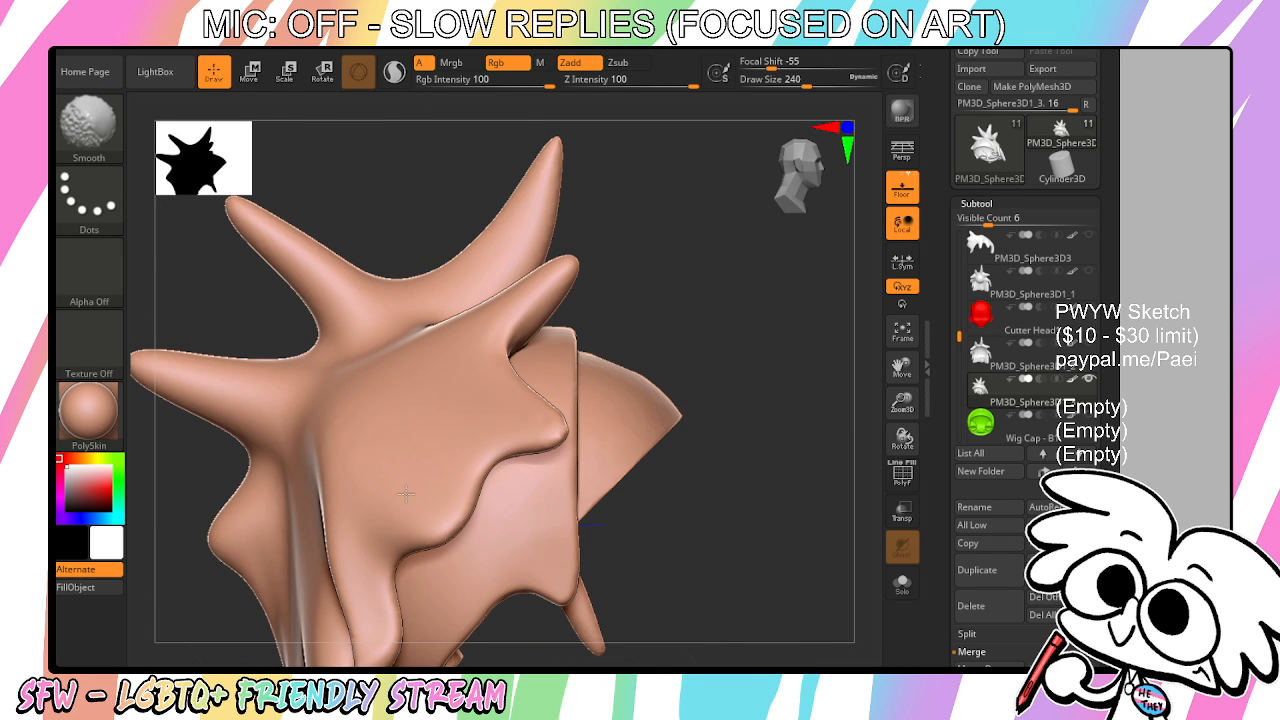
{"action": "left_click_drag", "start_coordinate": [902, 402], "coordinate": [886, 440]}
{"action": "mouse_move", "coordinate": [808, 486]}
{"action": "left_mouse_down"}
{"action": "mouse_move", "coordinate": [743, 394]}
{"action": "mouse_move", "coordinate": [791, 449]}
{"action": "left_mouse_up"}
{"action": "mouse_move", "coordinate": [443, 434]}
{"action": "left_mouse_down"}
{"action": "mouse_move", "coordinate": [448, 316]}
{"action": "mouse_move", "coordinate": [349, 325]}
{"action": "left_mouse_up"}
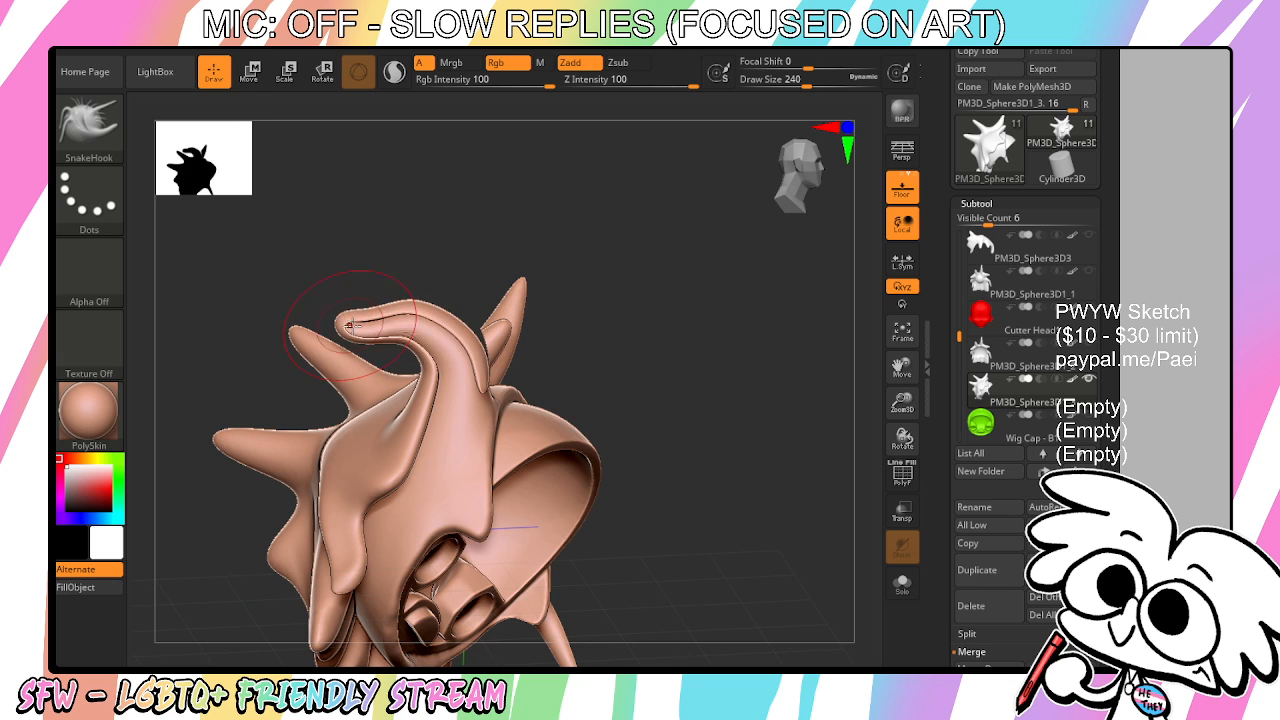
{"action": "left_click_drag", "start_coordinate": [802, 420], "coordinate": [738, 386]}
{"action": "key", "text": "ctrl+z"}
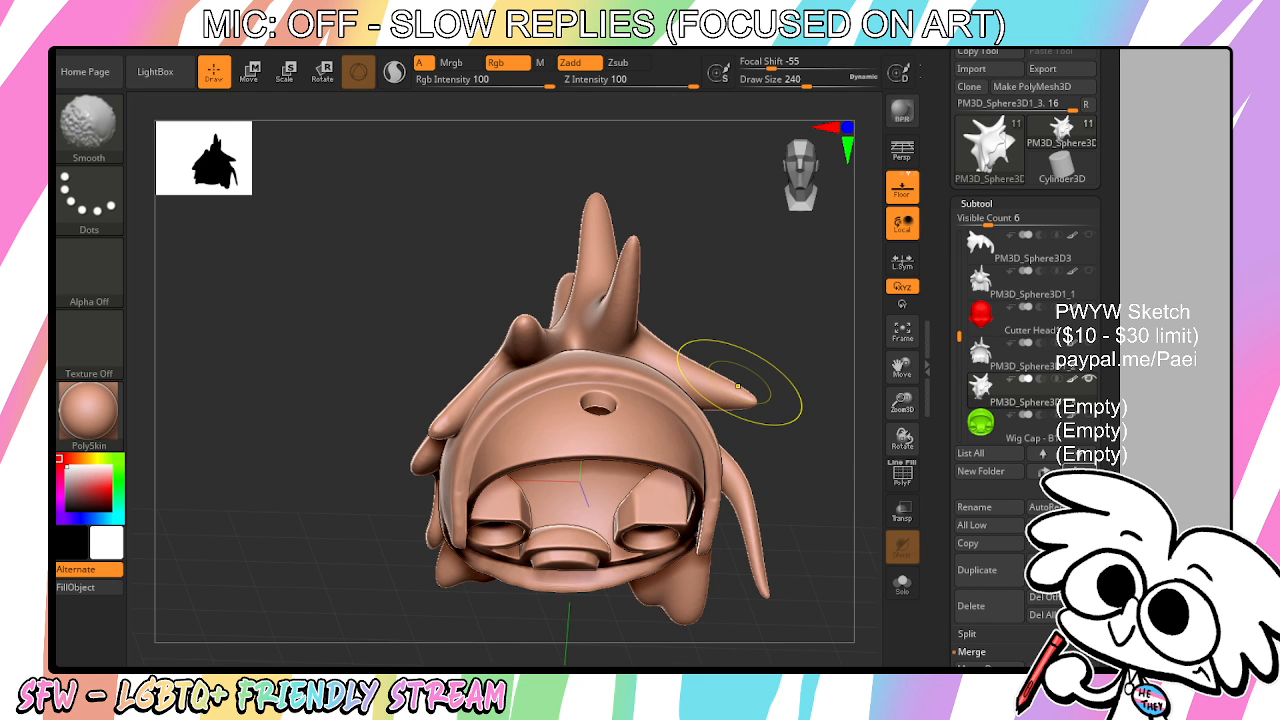
Move the fused hair to the bottom of the subtool order and check the bang and cap subtools in solo view
{"action": "left_click", "coordinate": [1079, 471], "text": "shift"}
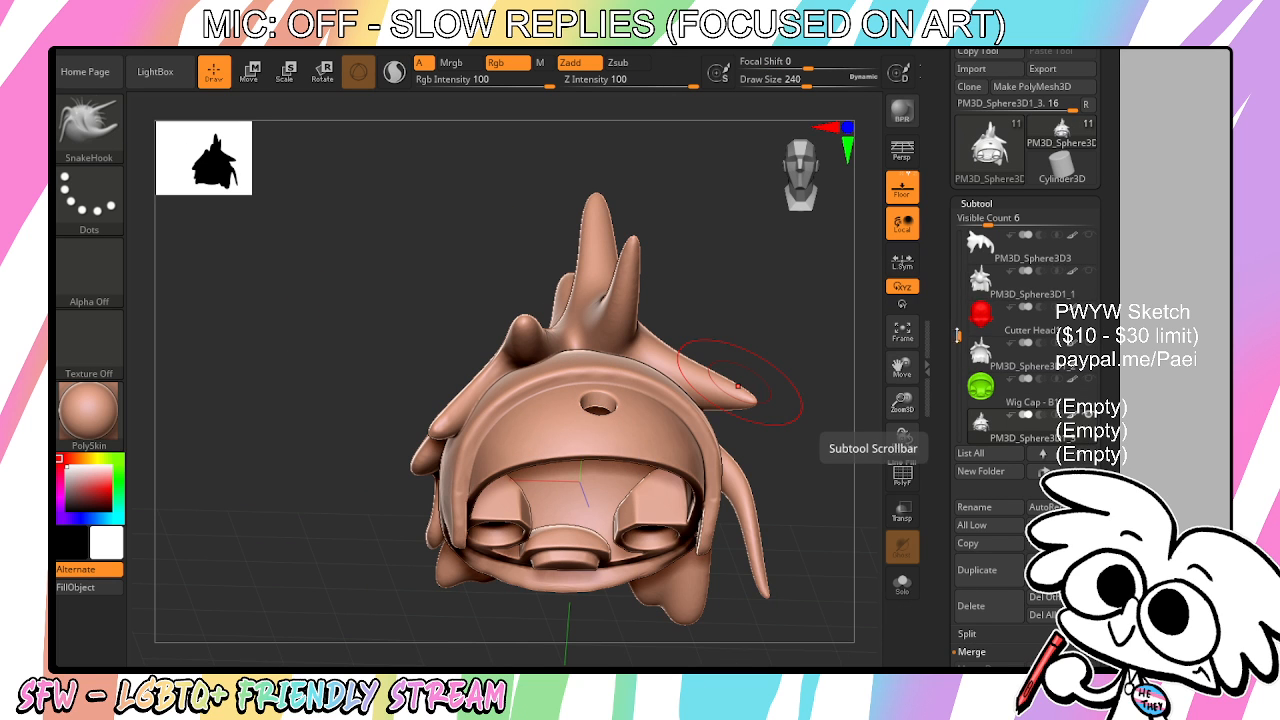
{"action": "left_click_drag", "start_coordinate": [957, 336], "coordinate": [964, 214]}
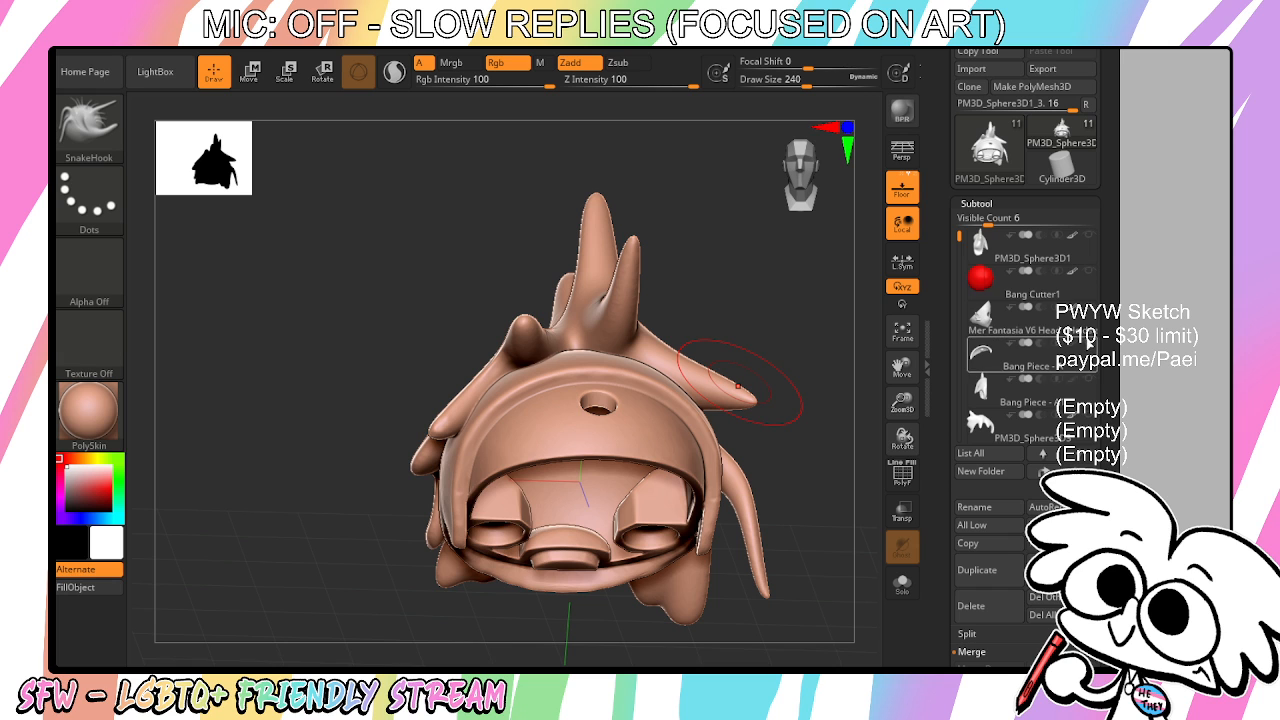
{"action": "mouse_move", "coordinate": [1094, 244]}
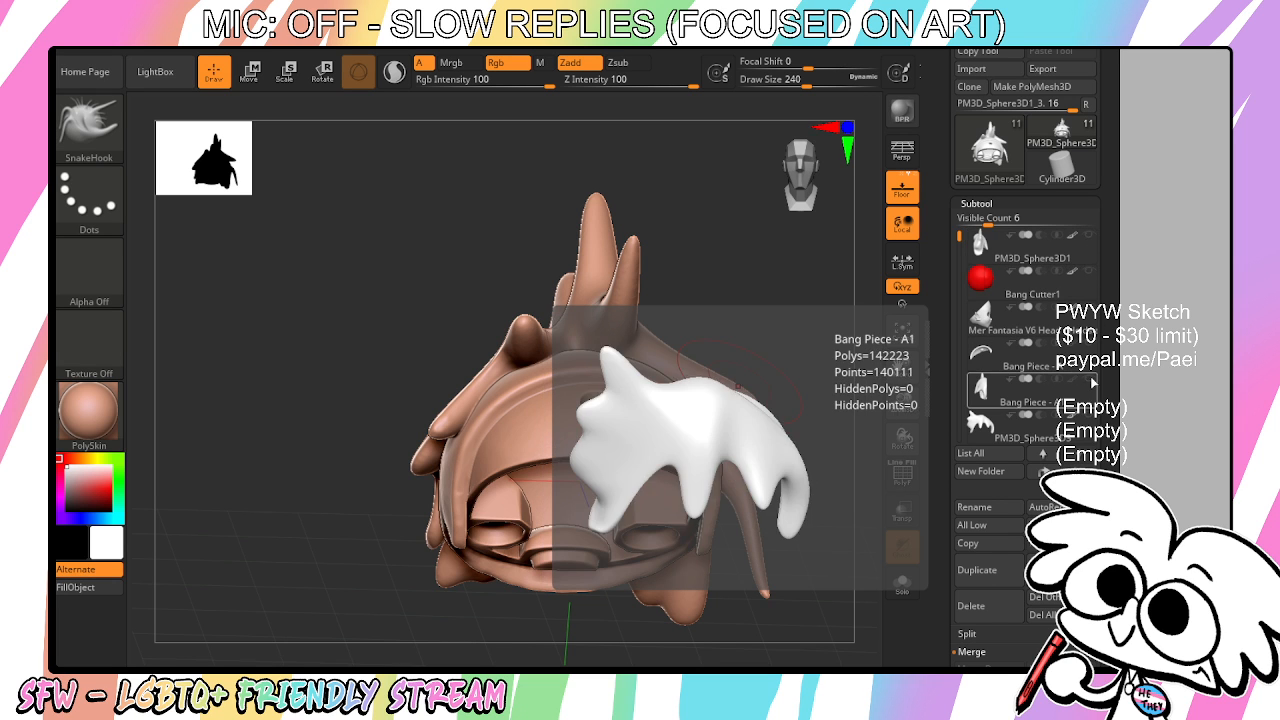
{"action": "left_click", "coordinate": [902, 590]}
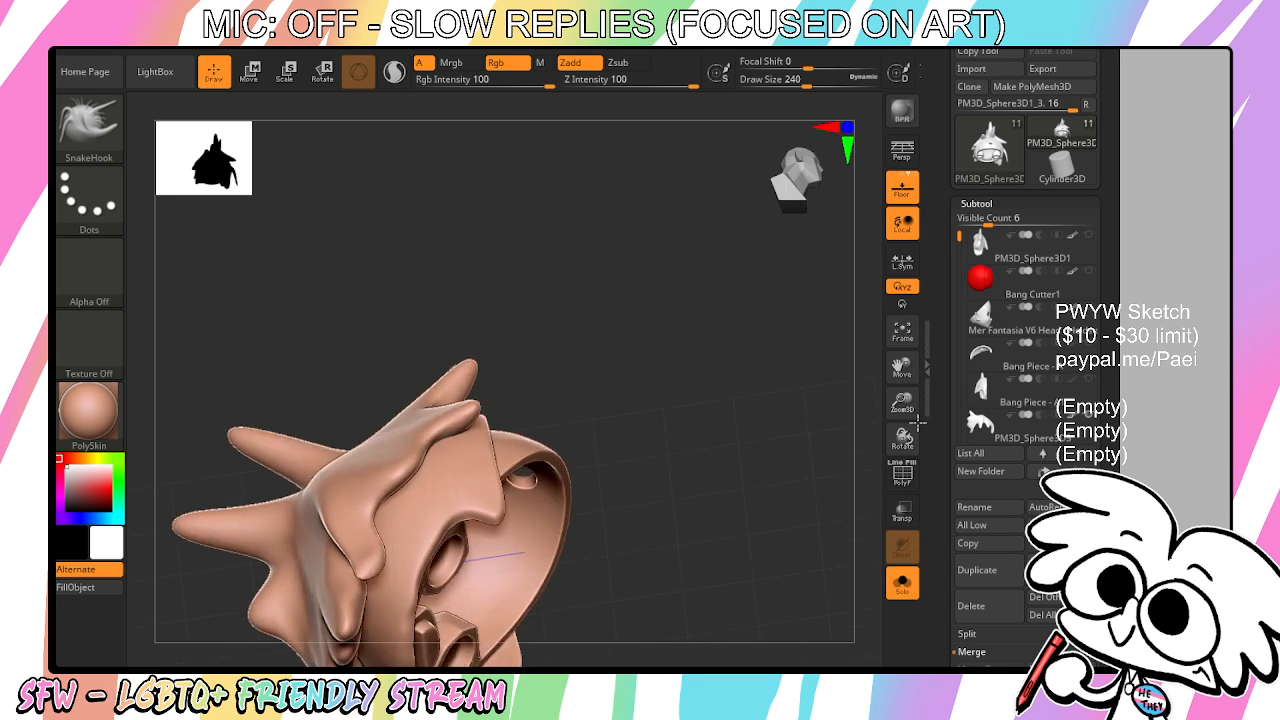
{"action": "left_click", "coordinate": [1000, 425]}
{"action": "left_click_drag", "start_coordinate": [850, 381], "coordinate": [864, 478]}
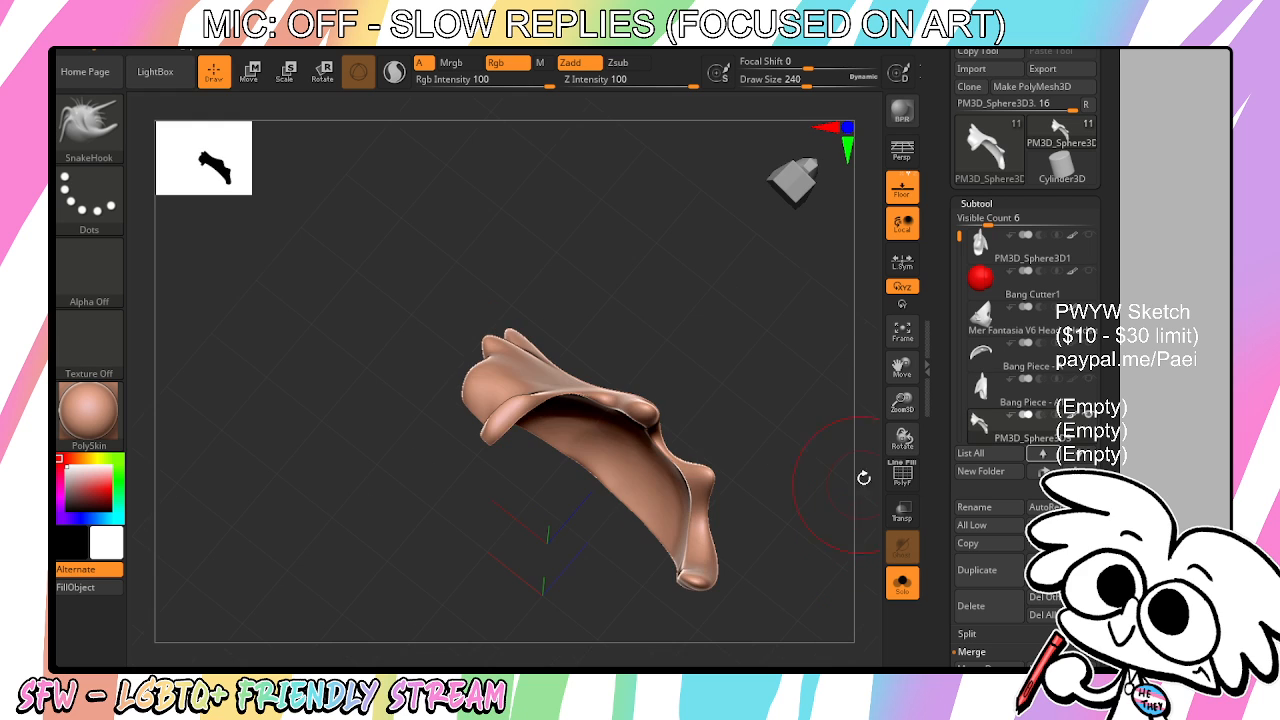
{"action": "left_click", "coordinate": [1078, 455]}
{"action": "left_click", "coordinate": [1078, 455]}
{"action": "left_click", "coordinate": [1078, 455]}
{"action": "left_click", "coordinate": [1078, 455]}
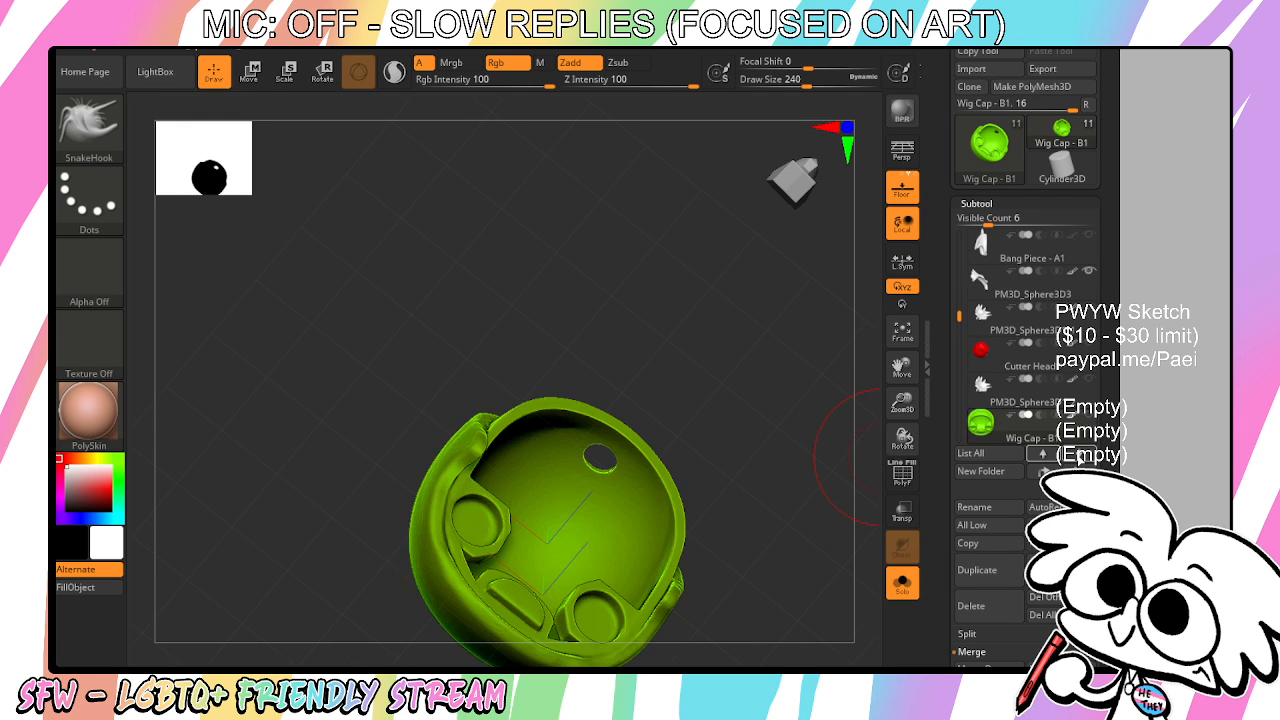
{"action": "left_click", "coordinate": [1078, 455]}
Move Bang Piece - A1 to the bottom of the subtool order beneath the fused hair, and leave solo view
{"action": "left_click", "coordinate": [1049, 368]}
{"action": "left_click_drag", "start_coordinate": [959, 336], "coordinate": [956, 284]}
{"action": "left_click", "coordinate": [1013, 282]}
{"action": "mouse_move", "coordinate": [850, 428]}
{"action": "left_mouse_down"}
{"action": "mouse_move", "coordinate": [821, 441]}
{"action": "mouse_move", "coordinate": [835, 440]}
{"action": "left_mouse_up"}
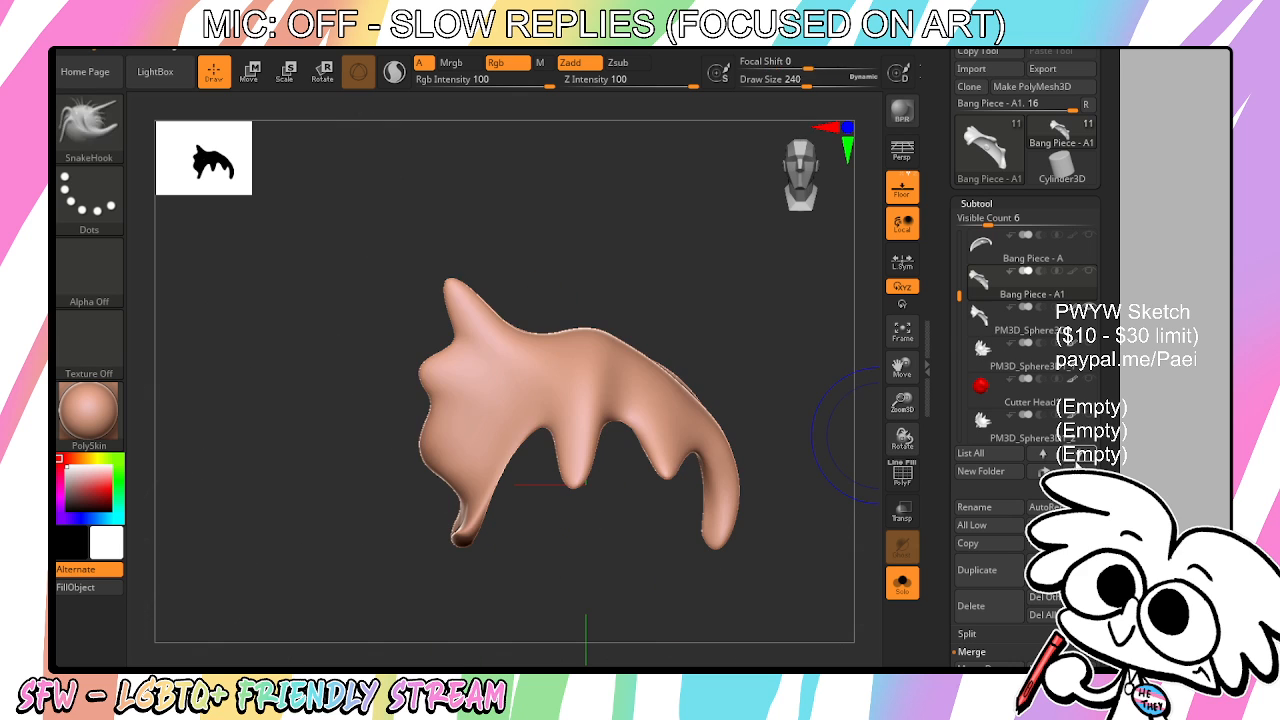
{"action": "left_click", "coordinate": [1078, 467], "text": "shift"}
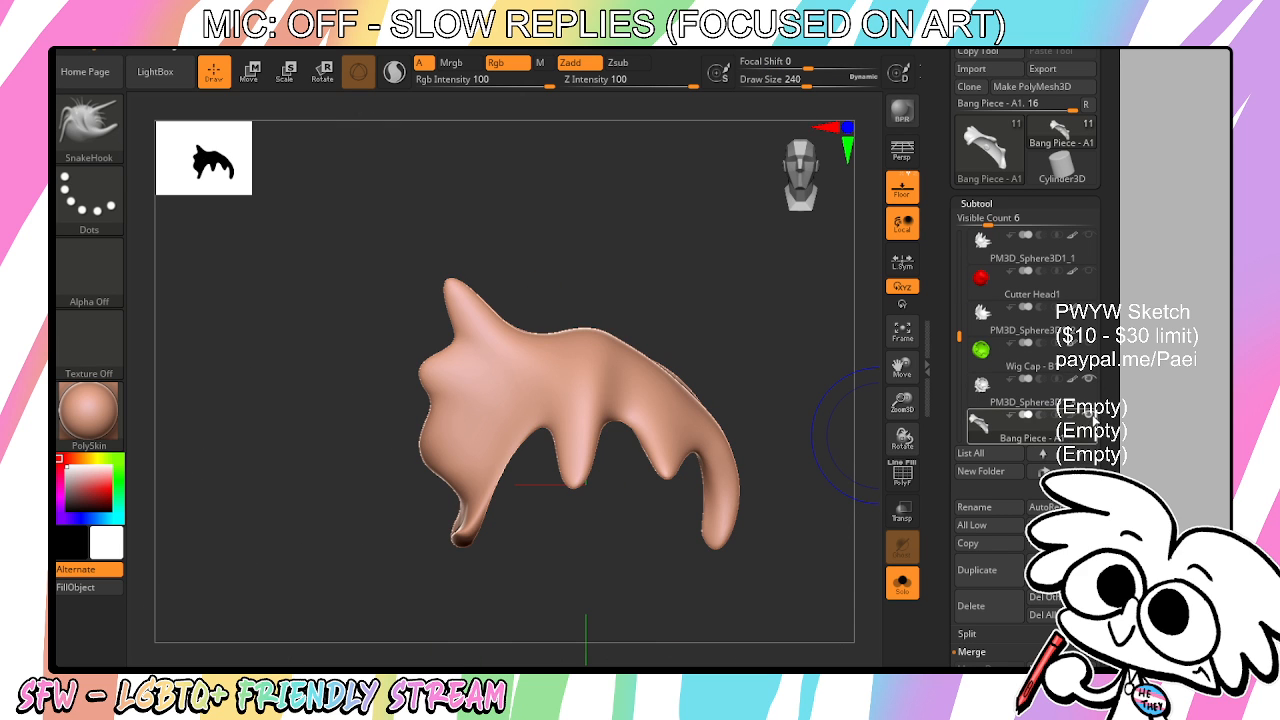
{"action": "left_click", "coordinate": [902, 583]}
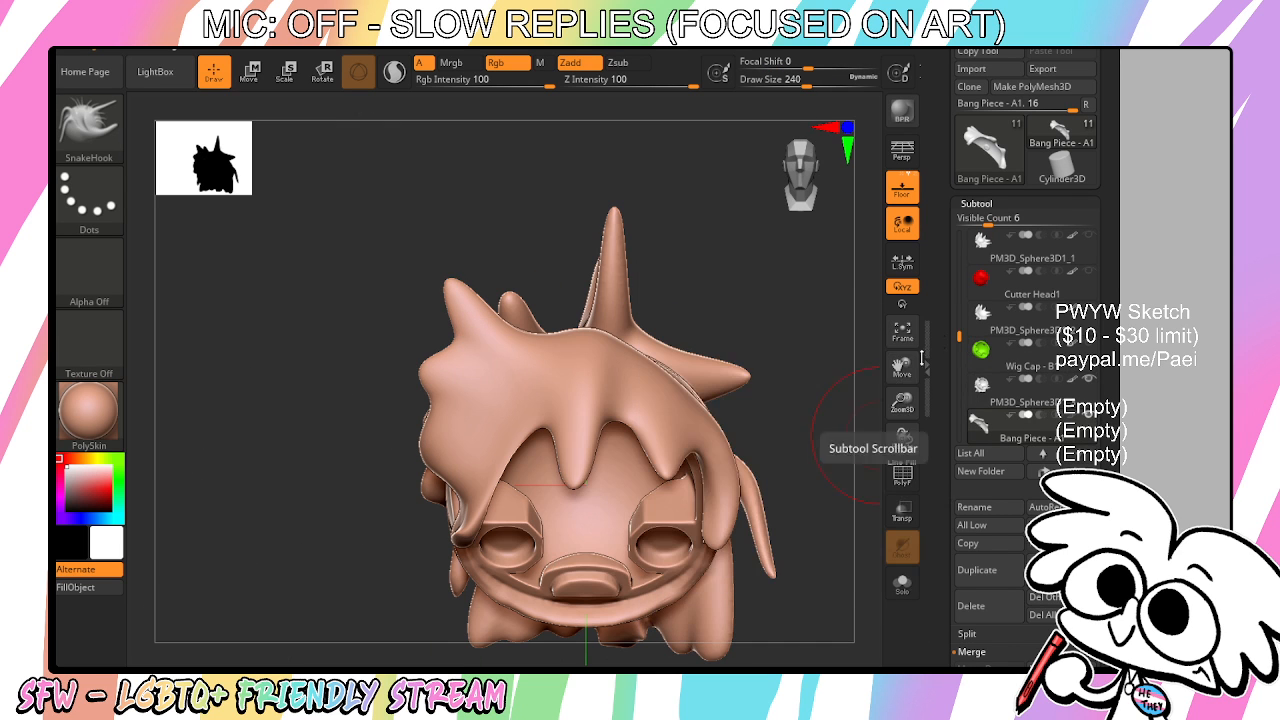
Fill both Bang Piece - A1 and the fused back hair with magenta
{"action": "left_click_drag", "start_coordinate": [60, 490], "coordinate": [75, 507]}
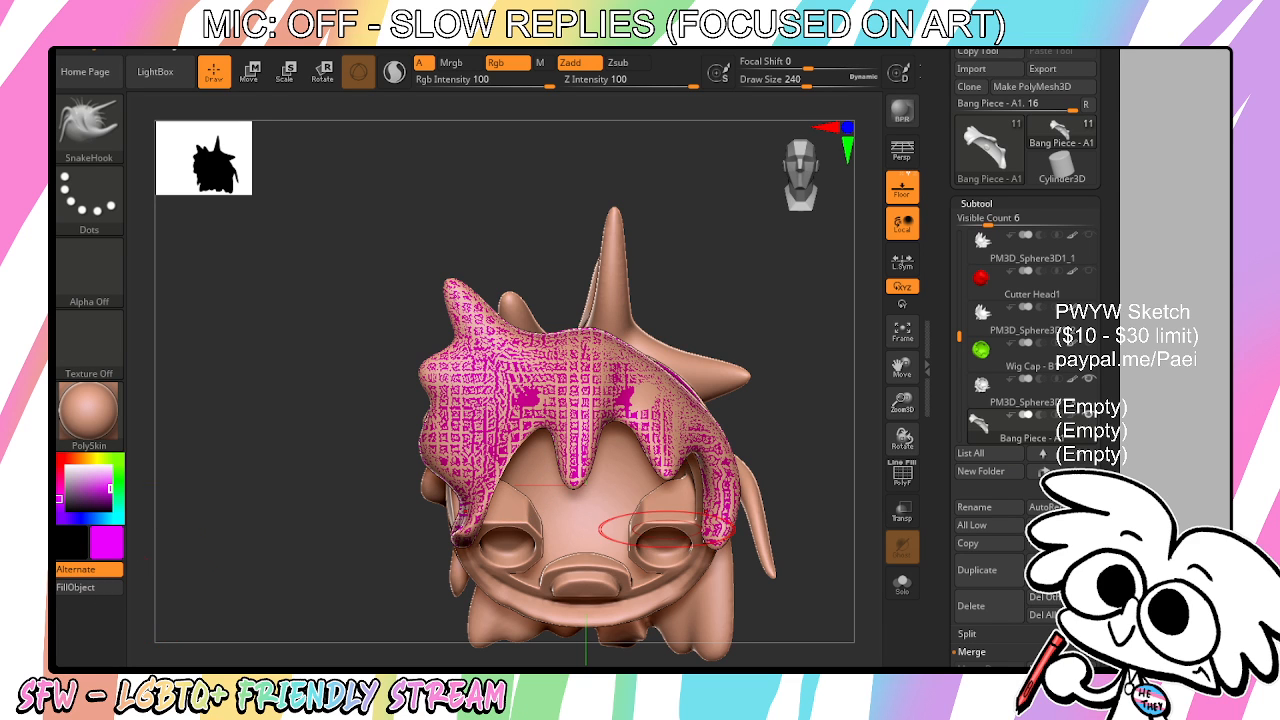
{"action": "left_click", "coordinate": [1043, 453]}
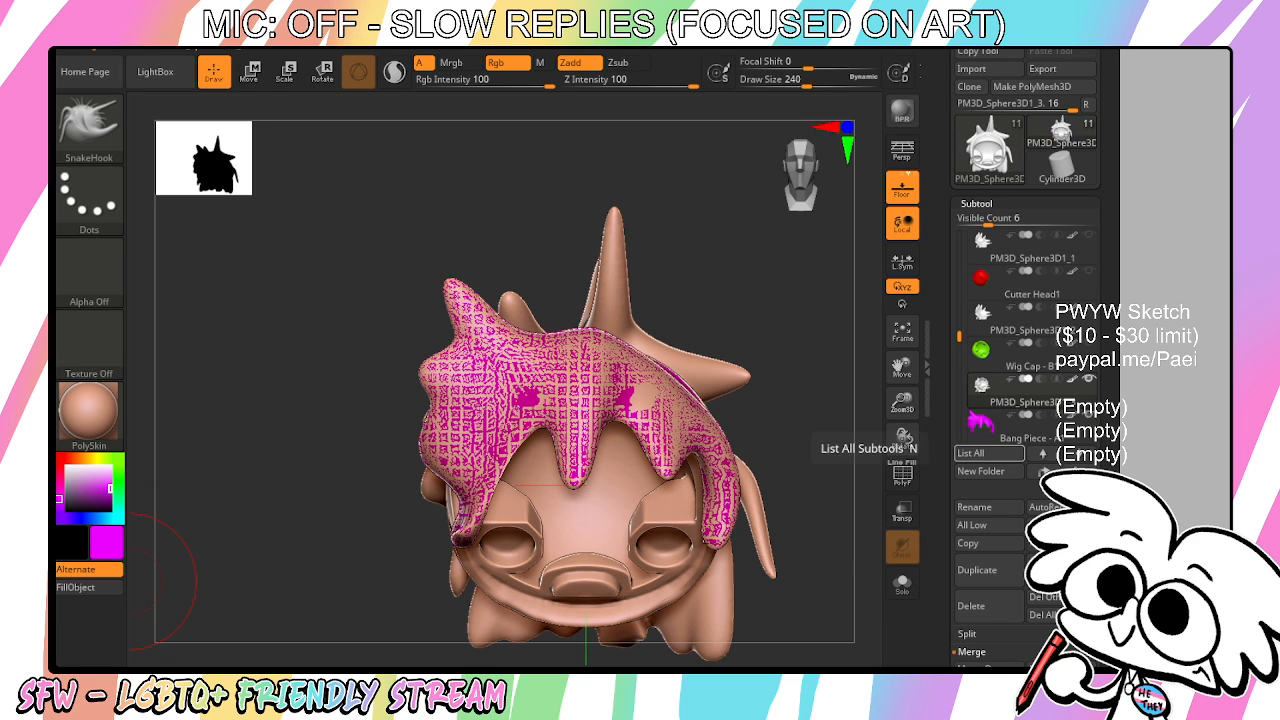
{"action": "left_click", "coordinate": [112, 588]}
Hide the PM3D_Sphere3D3 bangs and show the Mer Fantasia V6 Head under the magenta wig
{"action": "left_click_drag", "start_coordinate": [957, 335], "coordinate": [957, 299]}
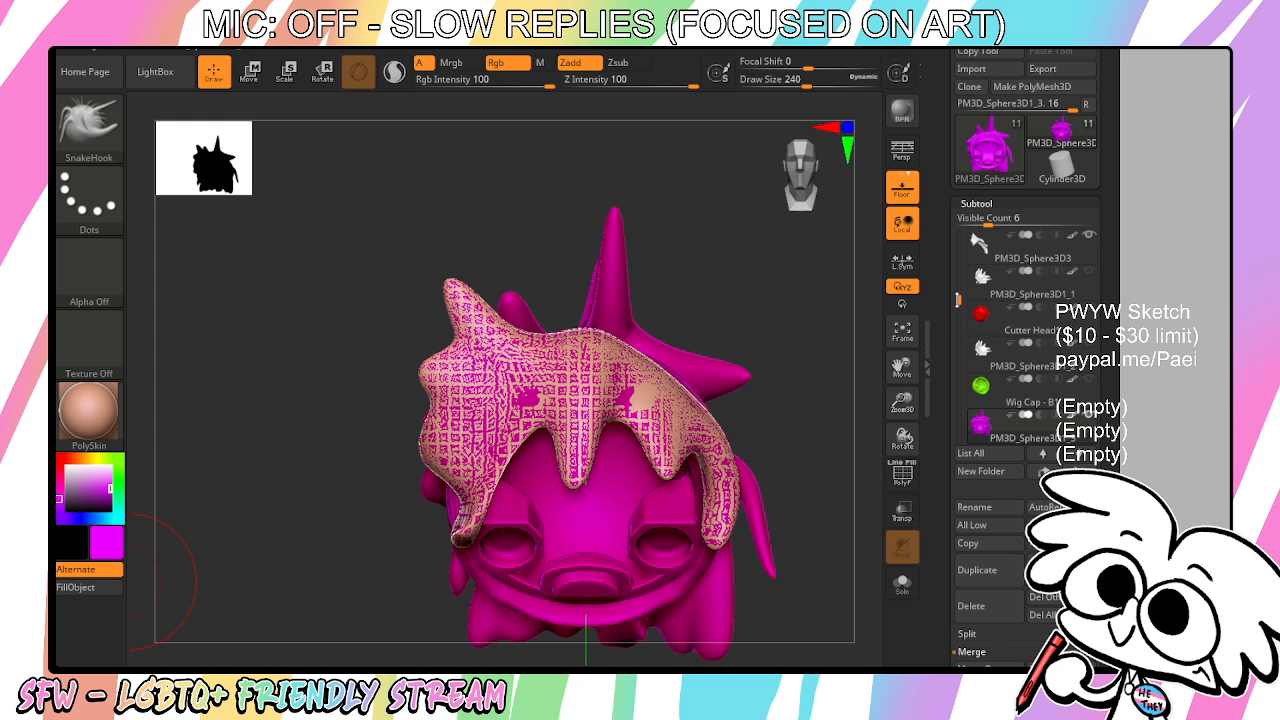
{"action": "left_click", "coordinate": [1089, 236]}
{"action": "left_click_drag", "start_coordinate": [844, 506], "coordinate": [961, 368]}
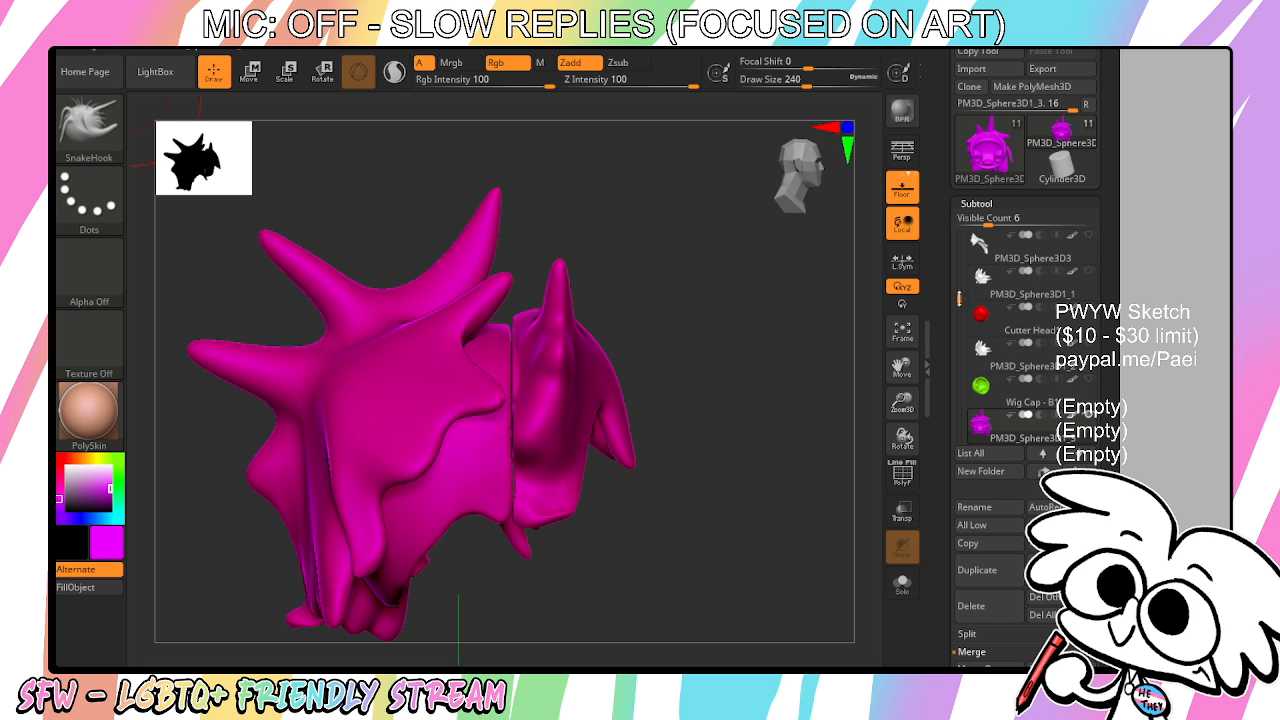
{"action": "left_click_drag", "start_coordinate": [958, 297], "coordinate": [958, 242]}
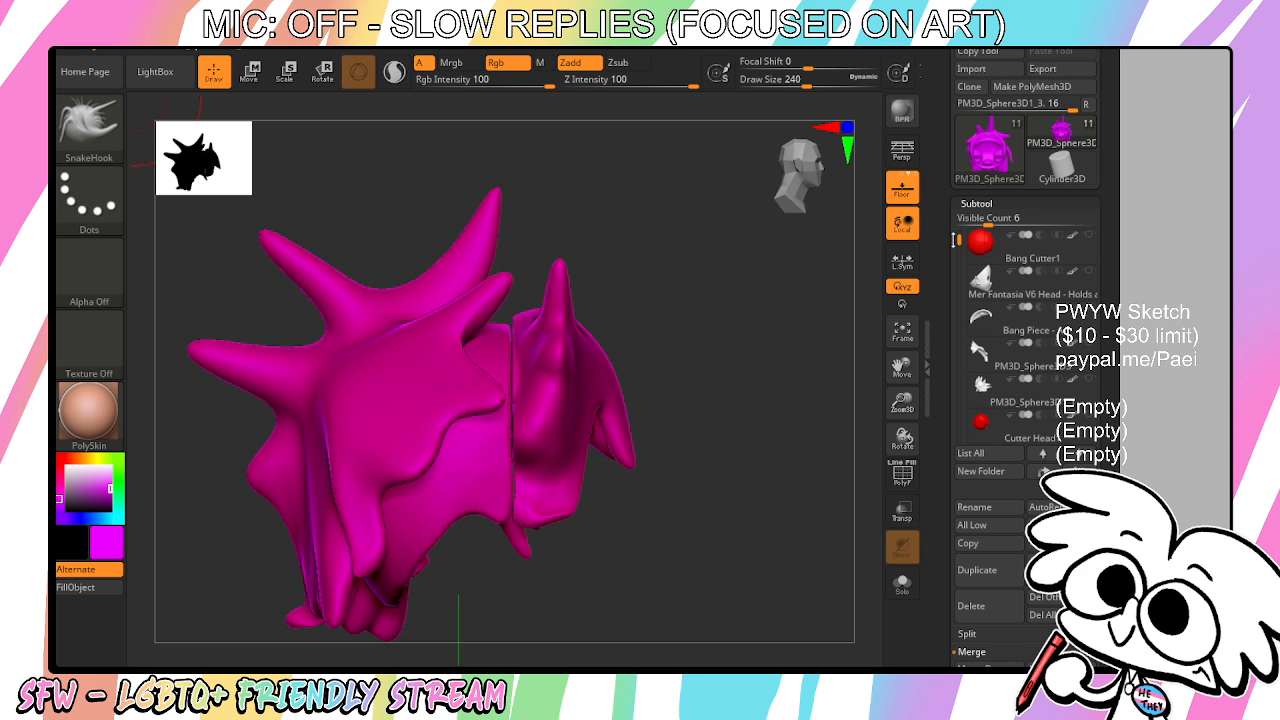
{"action": "left_click", "coordinate": [1090, 271]}
{"action": "left_click_drag", "start_coordinate": [830, 577], "coordinate": [782, 451]}
{"action": "left_click_drag", "start_coordinate": [791, 511], "coordinate": [854, 498]}
{"action": "left_click_drag", "start_coordinate": [832, 549], "coordinate": [912, 495]}
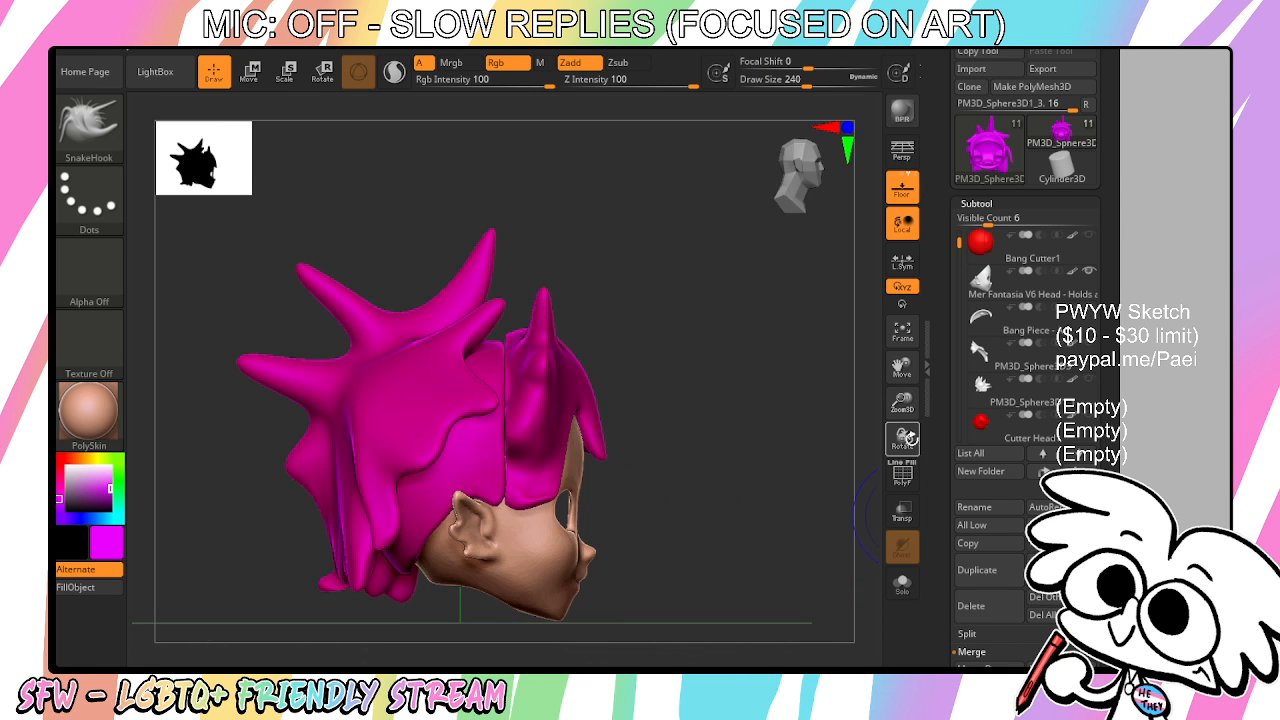
Try to lengthen the lower back strands below the ear with SnakeHook, and undo each stroke
{"action": "left_click_drag", "start_coordinate": [902, 398], "coordinate": [905, 470]}
{"action": "left_click_drag", "start_coordinate": [902, 367], "coordinate": [965, 256]}
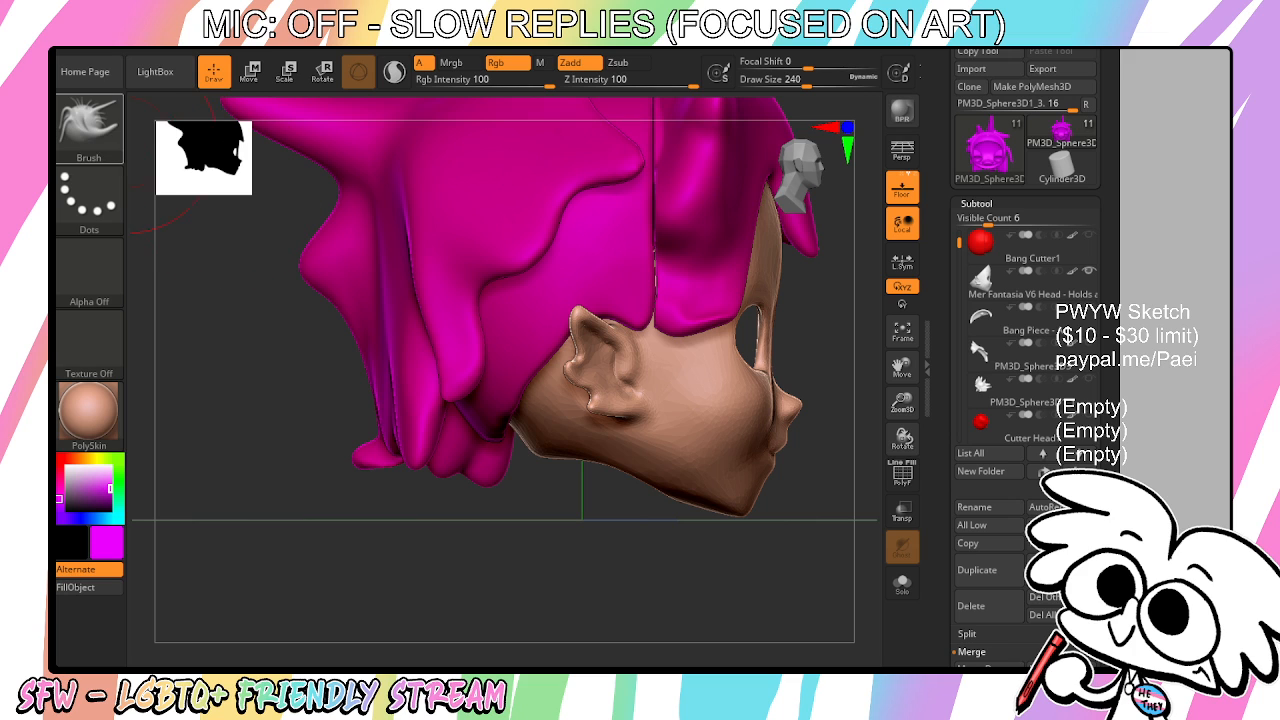
{"action": "left_click_drag", "start_coordinate": [492, 411], "coordinate": [563, 499]}
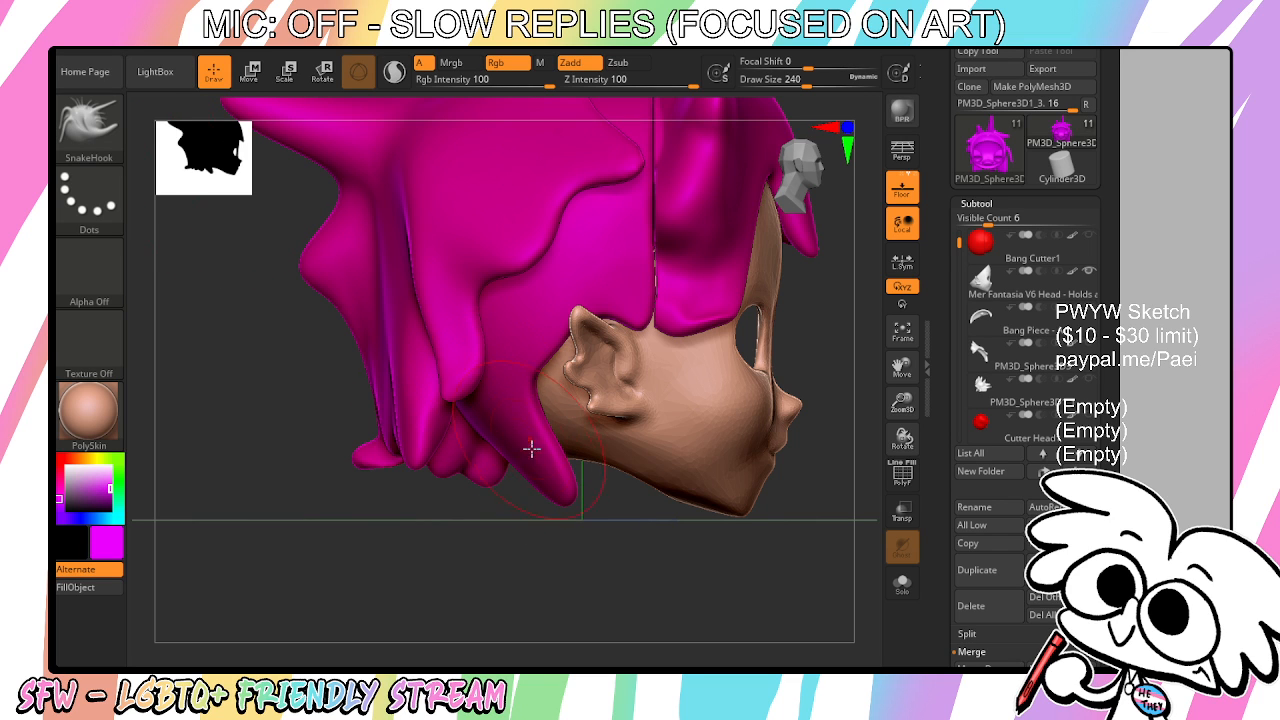
{"action": "key", "text": "ctrl+z"}
{"action": "key", "text": "ctrl+z"}
{"action": "left_click_drag", "start_coordinate": [471, 177], "coordinate": [503, 664]}
{"action": "key", "text": "ctrl+z"}
{"action": "left_click_drag", "start_coordinate": [470, 181], "coordinate": [474, 575]}
{"action": "key", "text": "ctrl+z"}
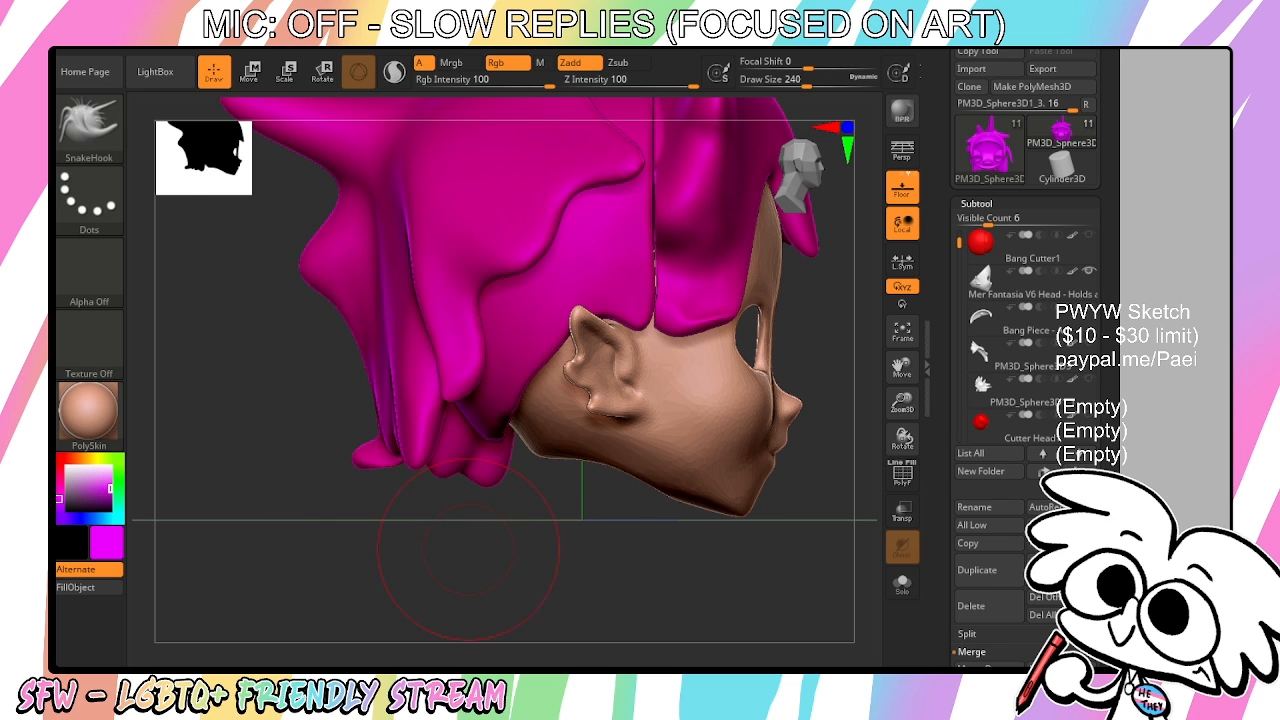
Try to pull the back hair's side spike forward over the seam towards the bangs with SnakeHook, and undo it
{"action": "left_click_drag", "start_coordinate": [903, 369], "coordinate": [848, 588]}
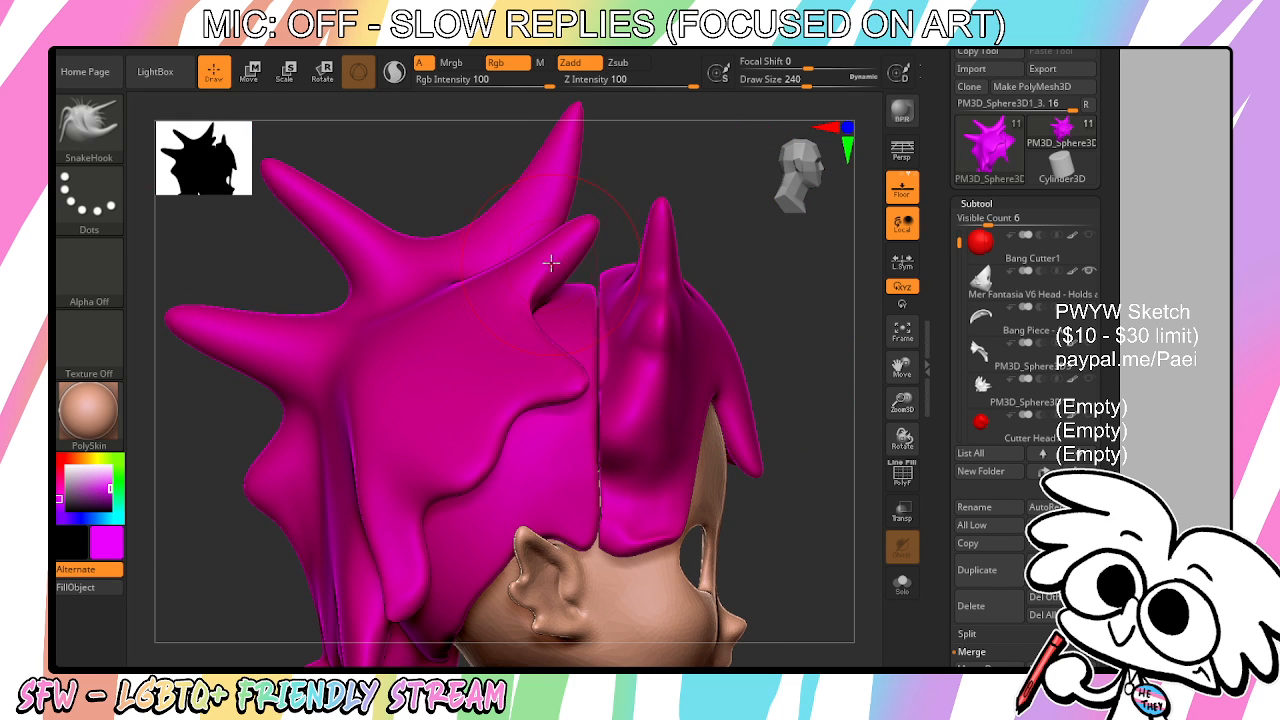
{"action": "left_click_drag", "start_coordinate": [551, 262], "coordinate": [617, 263]}
{"action": "key", "text": "ctrl+z"}
Try to mask along the vertical seam between the back hair and the bangs, and undo the last mask stroke
{"action": "left_click_drag", "start_coordinate": [677, 122], "coordinate": [601, 575], "text": "ctrl"}
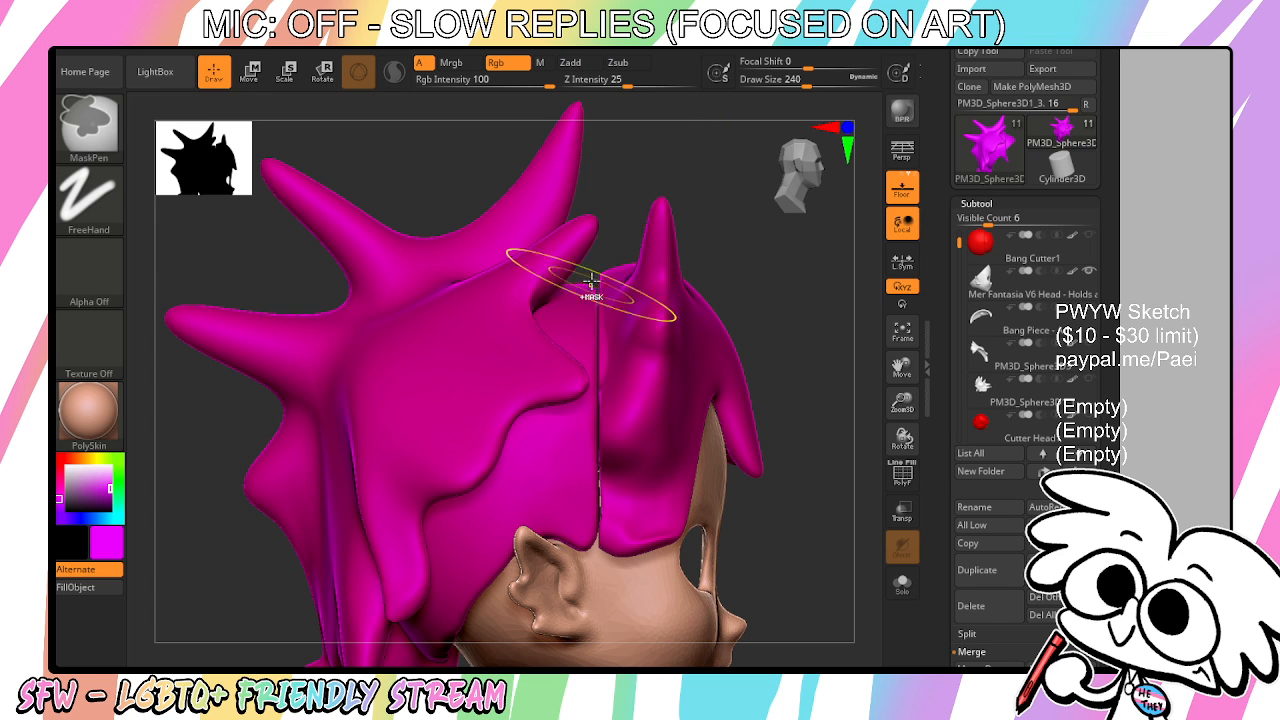
{"action": "mouse_move", "coordinate": [649, 121]}
{"action": "left_mouse_down", "text": "ctrl"}
{"action": "mouse_move", "coordinate": [603, 610]}
{"action": "mouse_move", "coordinate": [596, 580]}
{"action": "left_mouse_up", "text": "ctrl"}
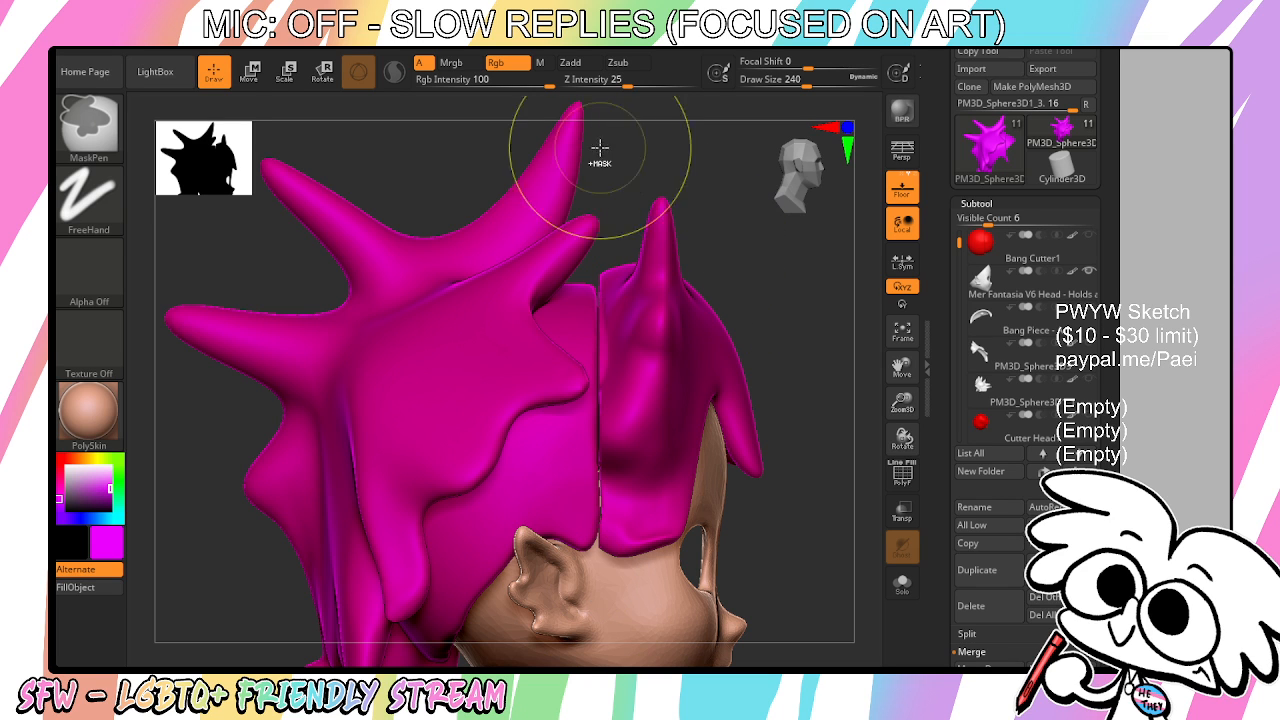
{"action": "left_click_drag", "start_coordinate": [466, 121], "coordinate": [597, 583], "text": "ctrl"}
{"action": "key", "text": "ctrl+z"}
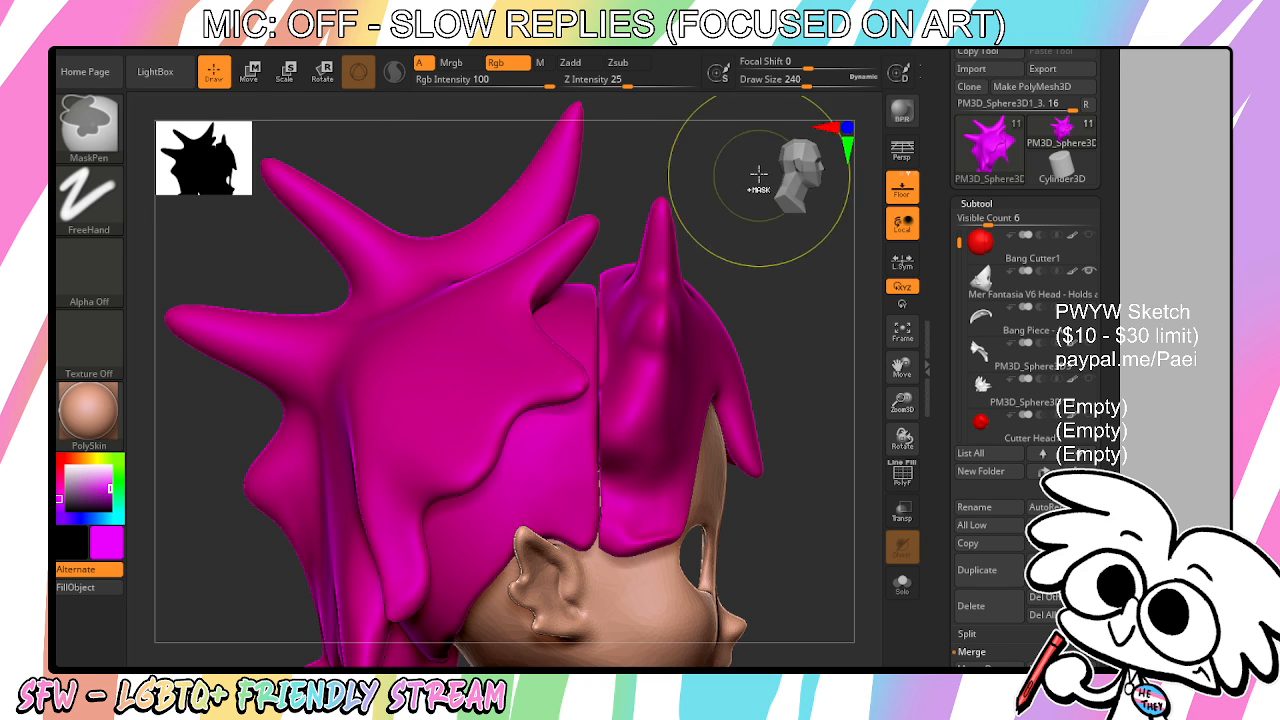
Examine the magenta wig on the head from the front, three-quarter and side, comparing the bangs with the back hair
{"action": "mouse_move", "coordinate": [762, 157]}
{"action": "left_mouse_down", "text": "ctrl"}
{"action": "mouse_move", "coordinate": [651, 506]}
{"action": "mouse_move", "coordinate": [597, 600]}
{"action": "left_mouse_up", "text": "ctrl"}
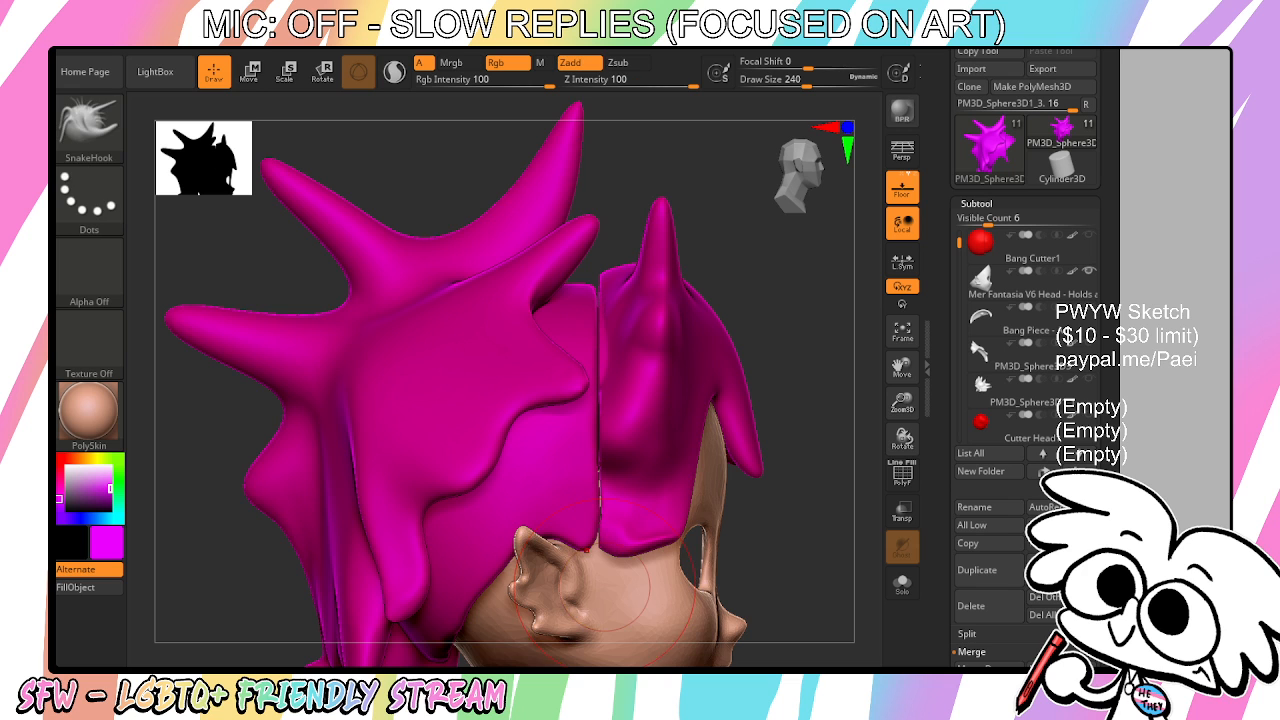
{"action": "key", "text": "f"}
{"action": "left_click_drag", "start_coordinate": [846, 463], "coordinate": [784, 508], "text": "shift"}
{"action": "left_click_drag", "start_coordinate": [862, 364], "coordinate": [634, 350], "text": "alt"}
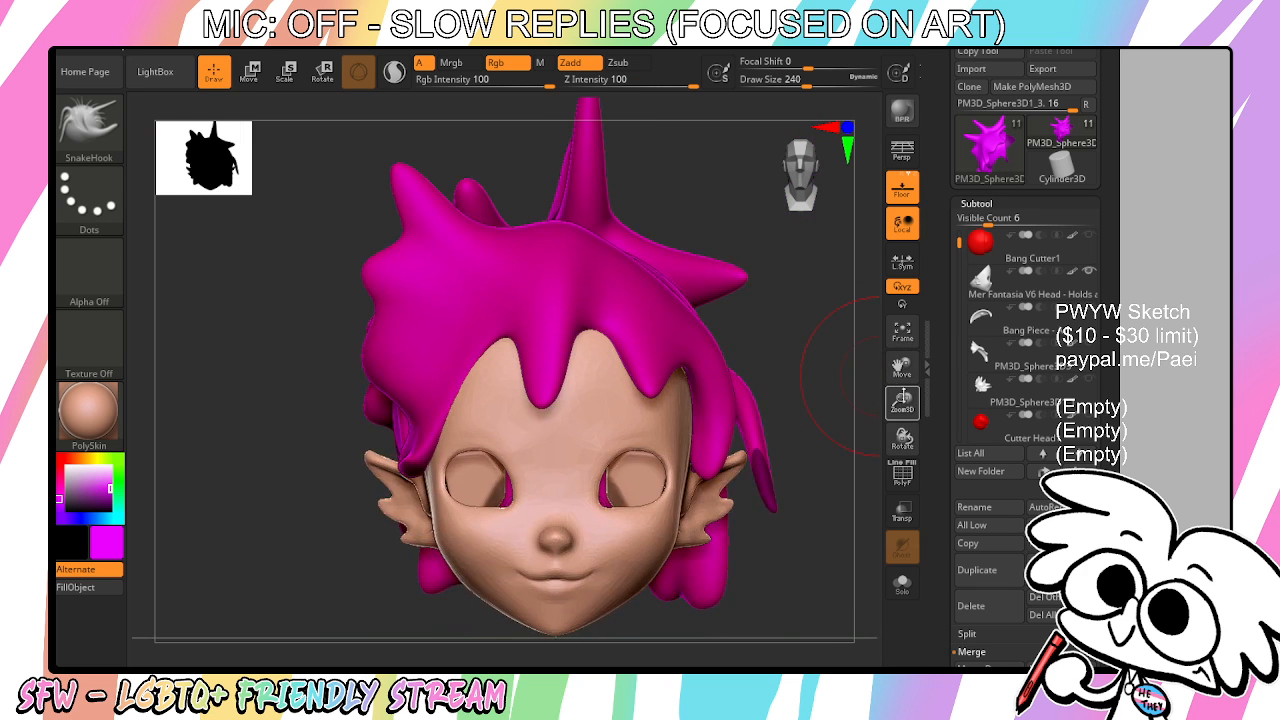
{"action": "left_click_drag", "start_coordinate": [903, 398], "coordinate": [836, 478], "text": "alt"}
{"action": "left_click_drag", "start_coordinate": [899, 369], "coordinate": [942, 382]}
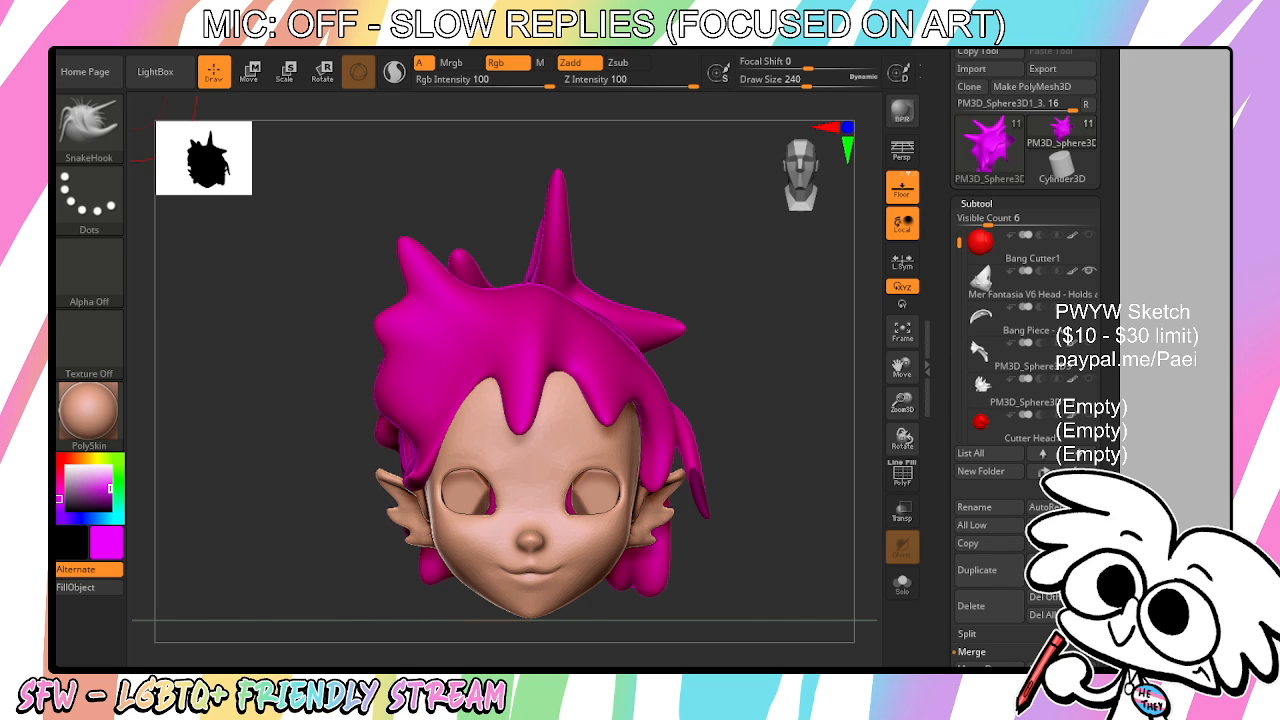
{"action": "left_click_drag", "start_coordinate": [958, 243], "coordinate": [906, 430]}
{"action": "mouse_move", "coordinate": [909, 371]}
{"action": "left_mouse_down"}
{"action": "mouse_move", "coordinate": [867, 369]}
{"action": "mouse_move", "coordinate": [907, 380]}
{"action": "mouse_move", "coordinate": [908, 362]}
{"action": "left_mouse_up"}
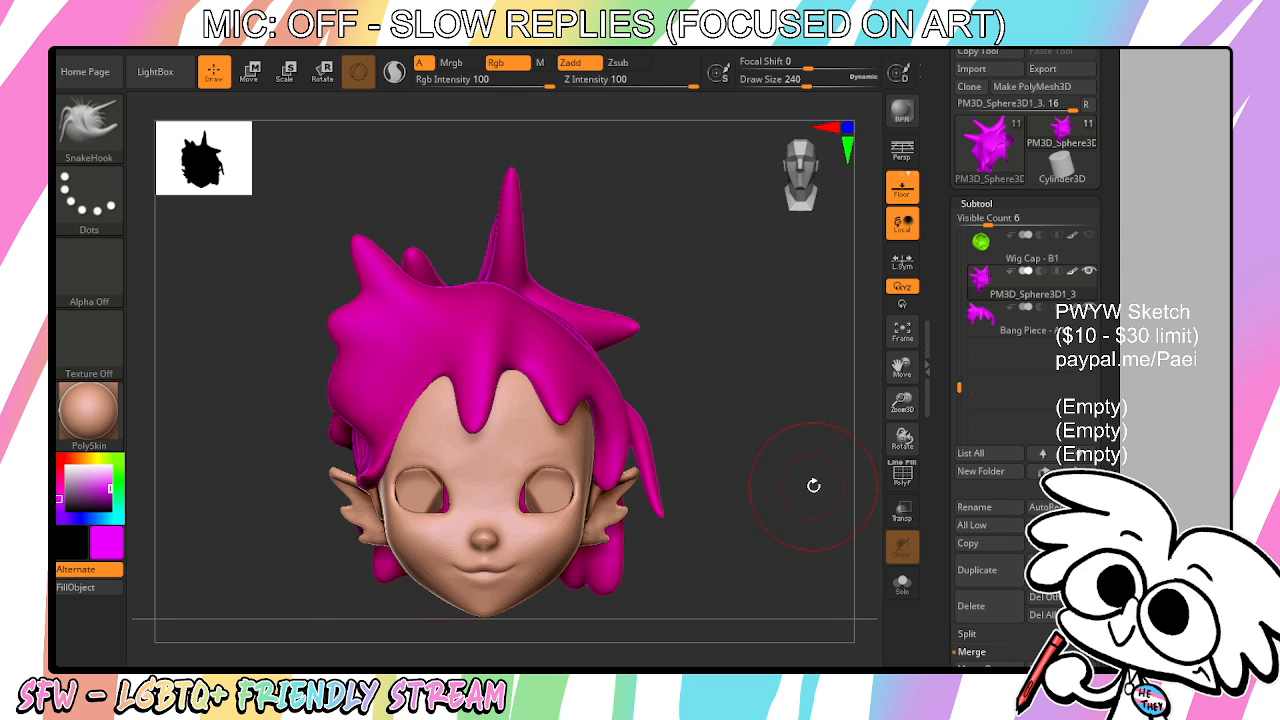
{"action": "left_click_drag", "start_coordinate": [810, 501], "coordinate": [877, 443]}
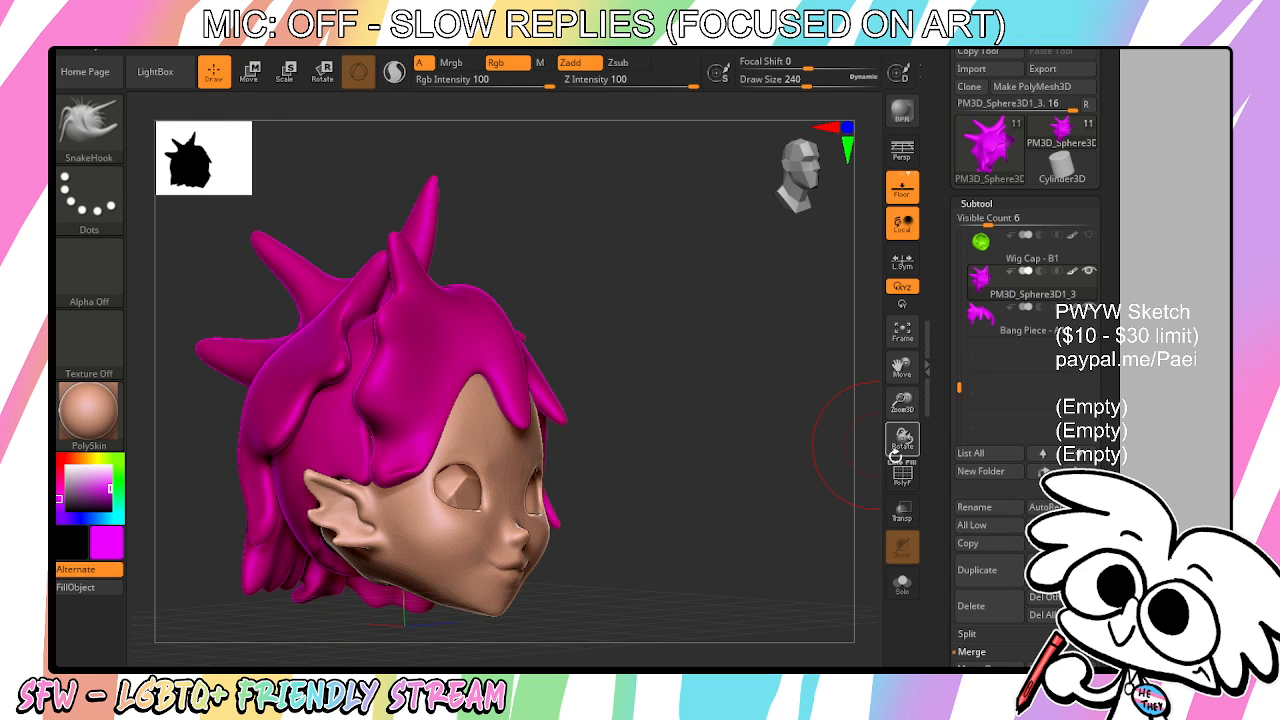
{"action": "left_click_drag", "start_coordinate": [826, 518], "coordinate": [841, 489], "text": "shift"}
{"action": "left_click_drag", "start_coordinate": [898, 372], "coordinate": [906, 364]}
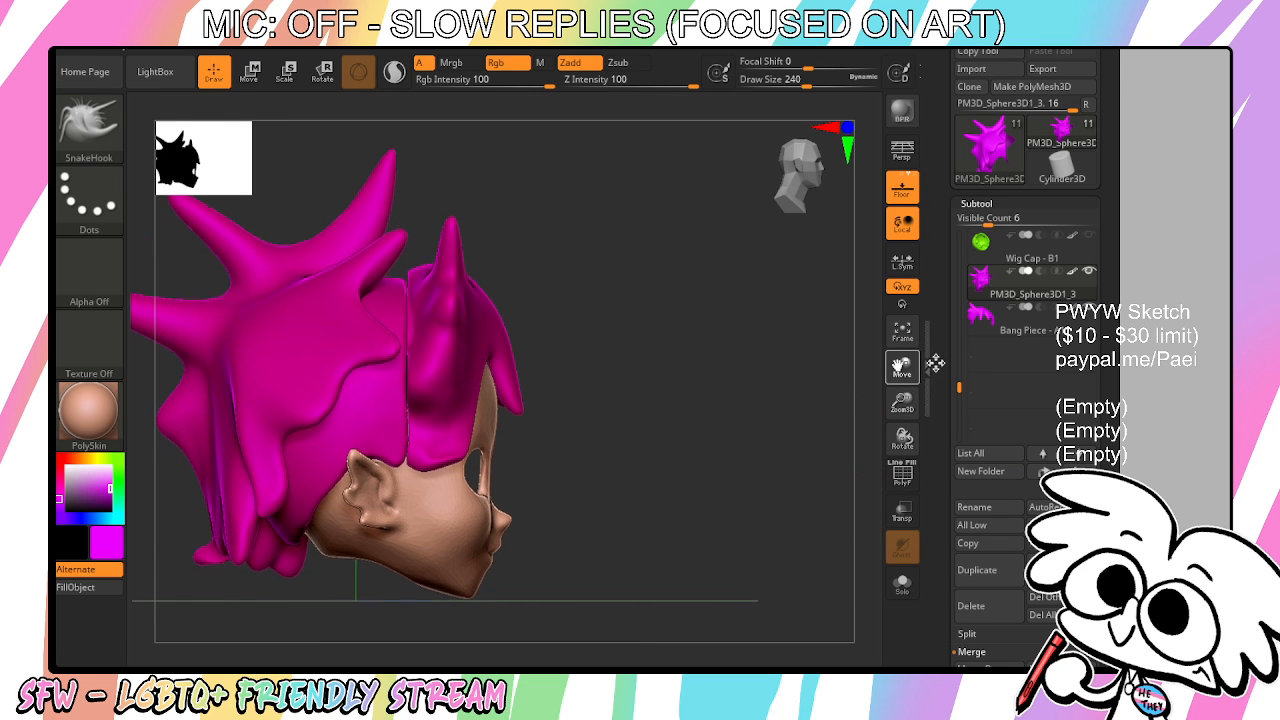
Turn off the floor grid beneath the head and wig, and show the whole model from the front
{"action": "left_click", "coordinate": [902, 198]}
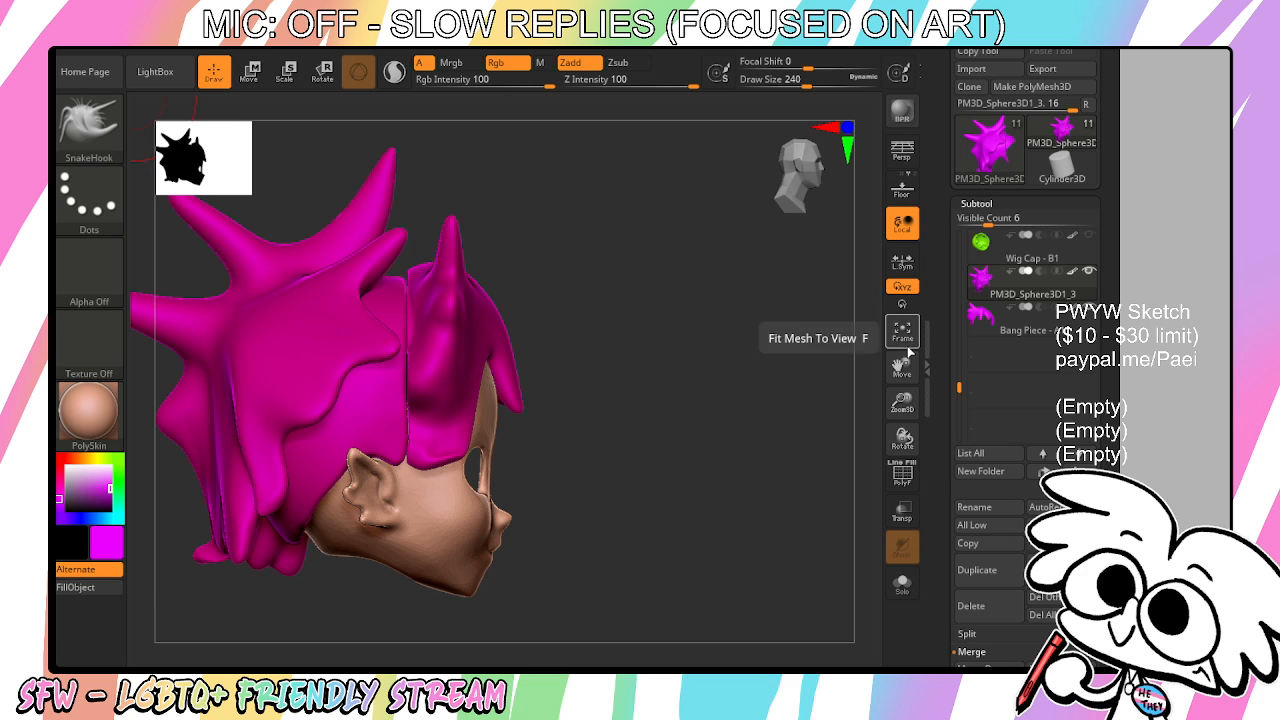
{"action": "left_click_drag", "start_coordinate": [771, 486], "coordinate": [972, 484]}
{"action": "left_click_drag", "start_coordinate": [903, 368], "coordinate": [902, 402]}
{"action": "left_click_drag", "start_coordinate": [907, 370], "coordinate": [862, 370]}
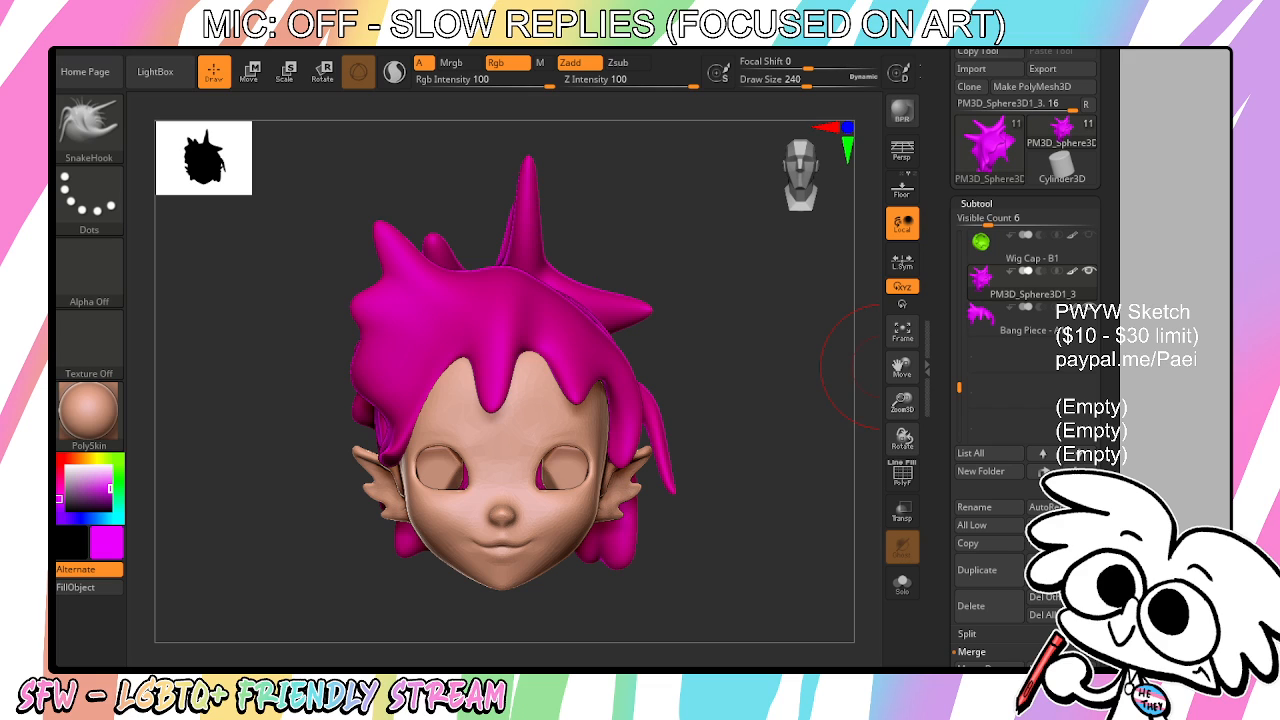